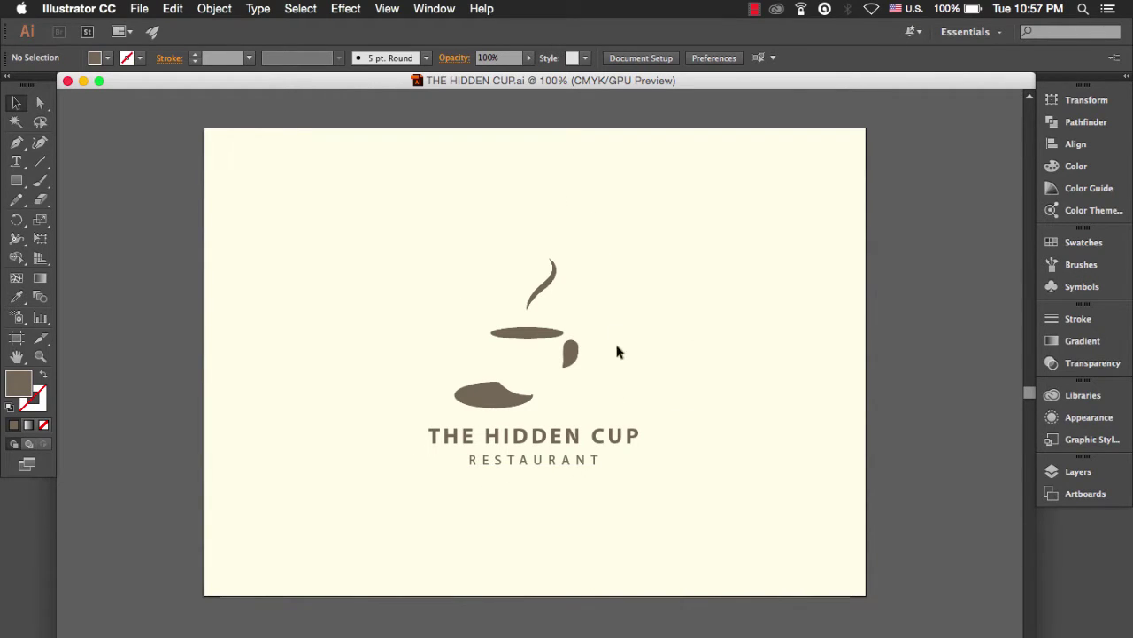
- Scale the logo group down proportionally to about 153 px wide and move it into the artboard's upper-right corner
{"action": "left_click", "coordinate": [528, 335]}
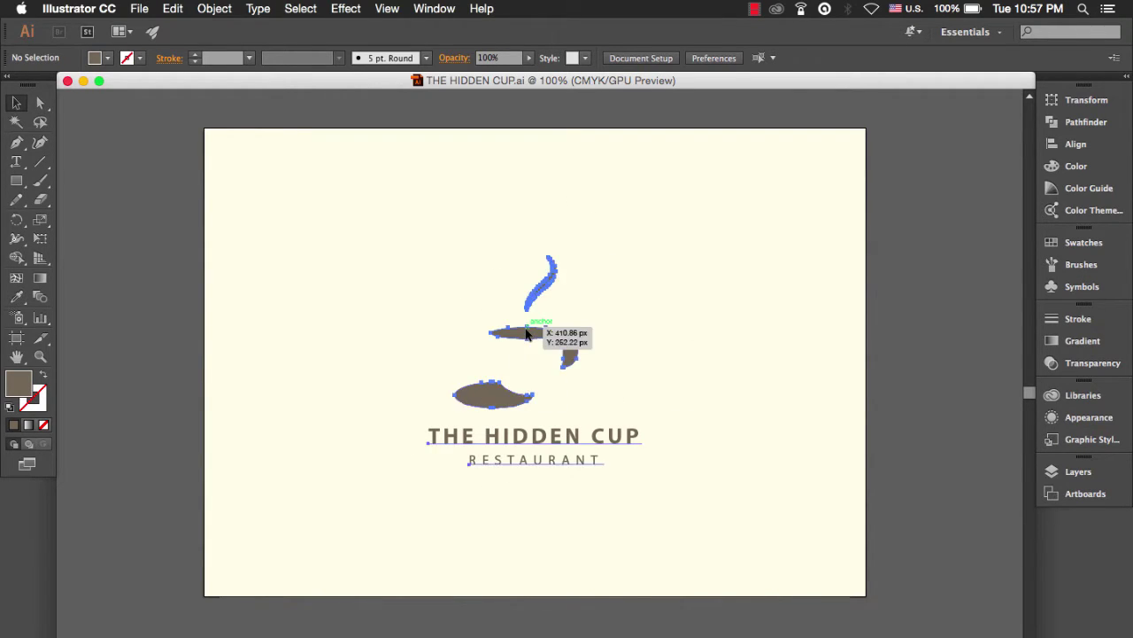
{"action": "left_click", "coordinate": [456, 299]}
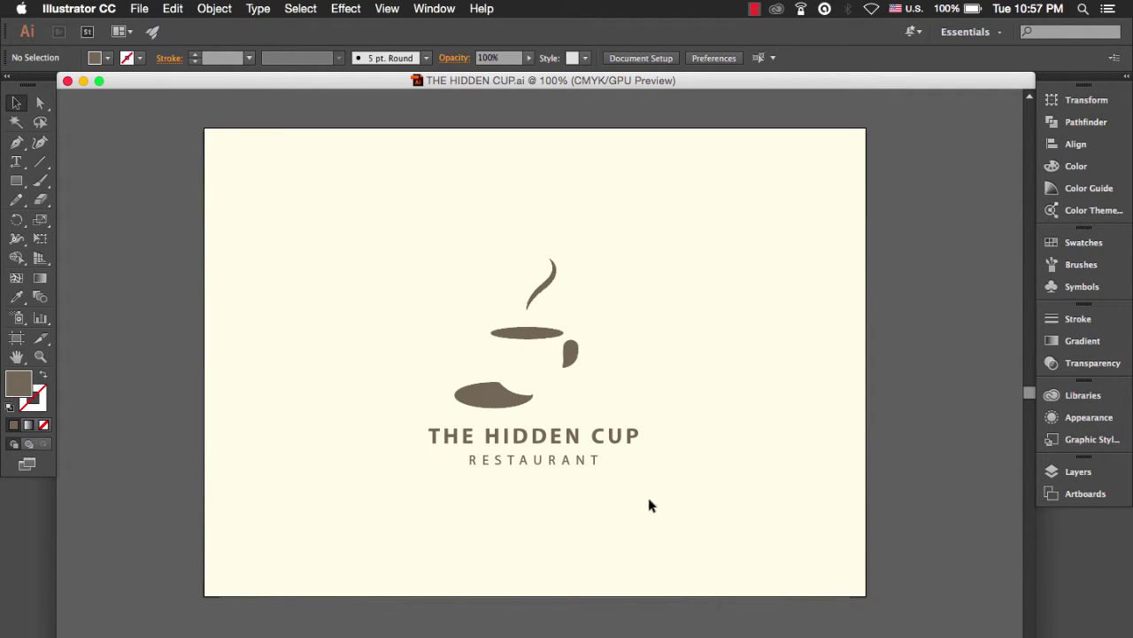
{"action": "left_click", "coordinate": [527, 335]}
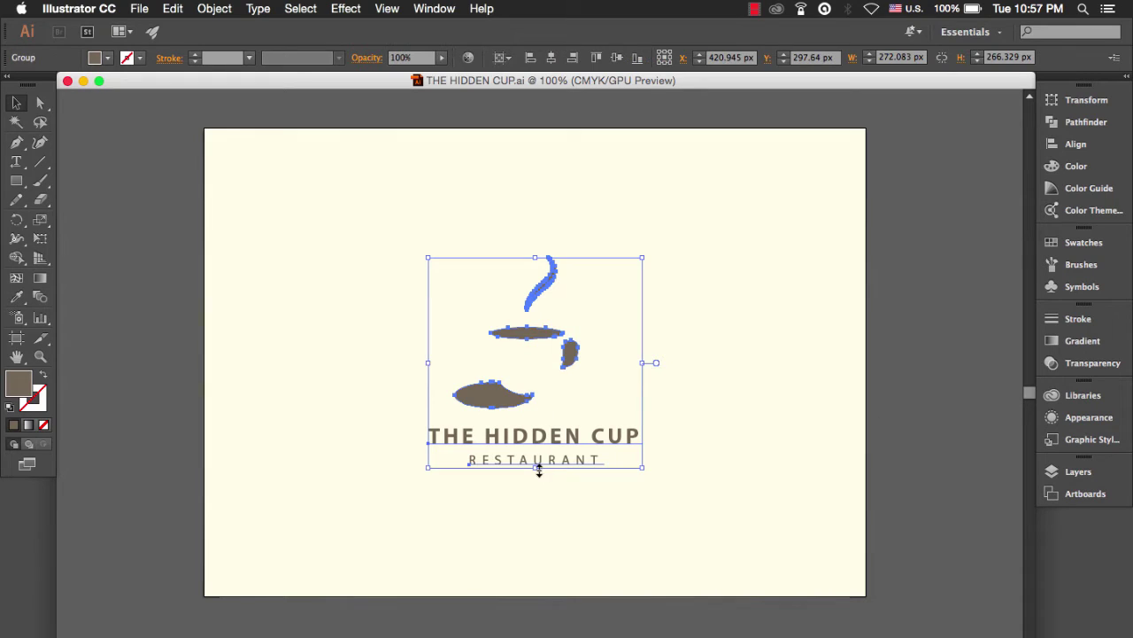
{"action": "left_click_drag", "start_coordinate": [538, 470], "coordinate": [537, 376]}
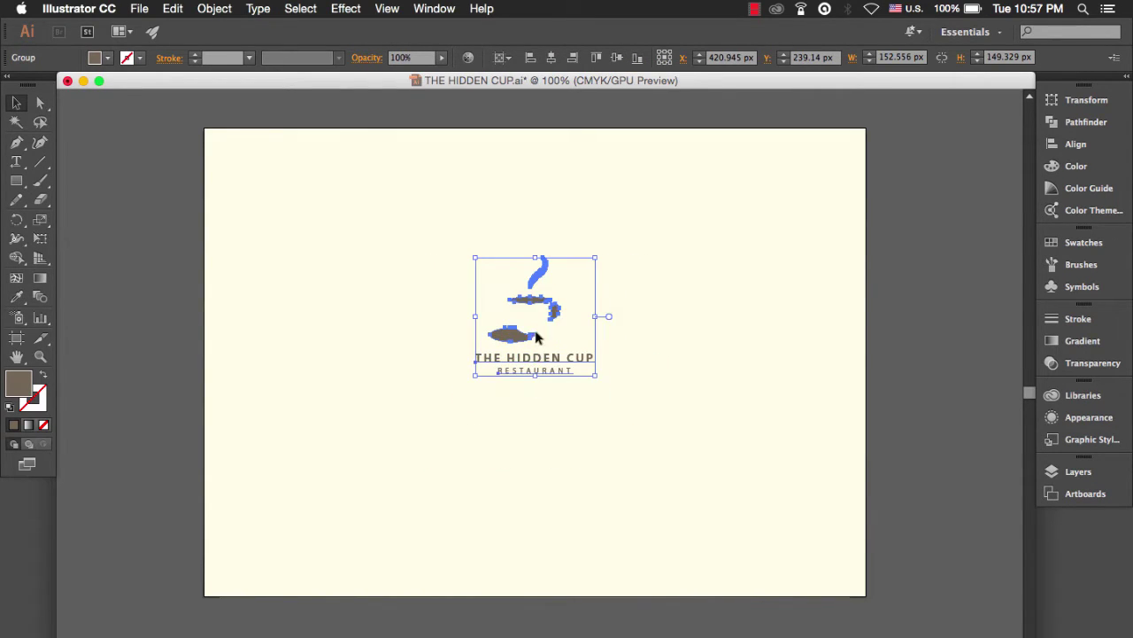
{"action": "left_click_drag", "start_coordinate": [531, 306], "coordinate": [791, 185]}
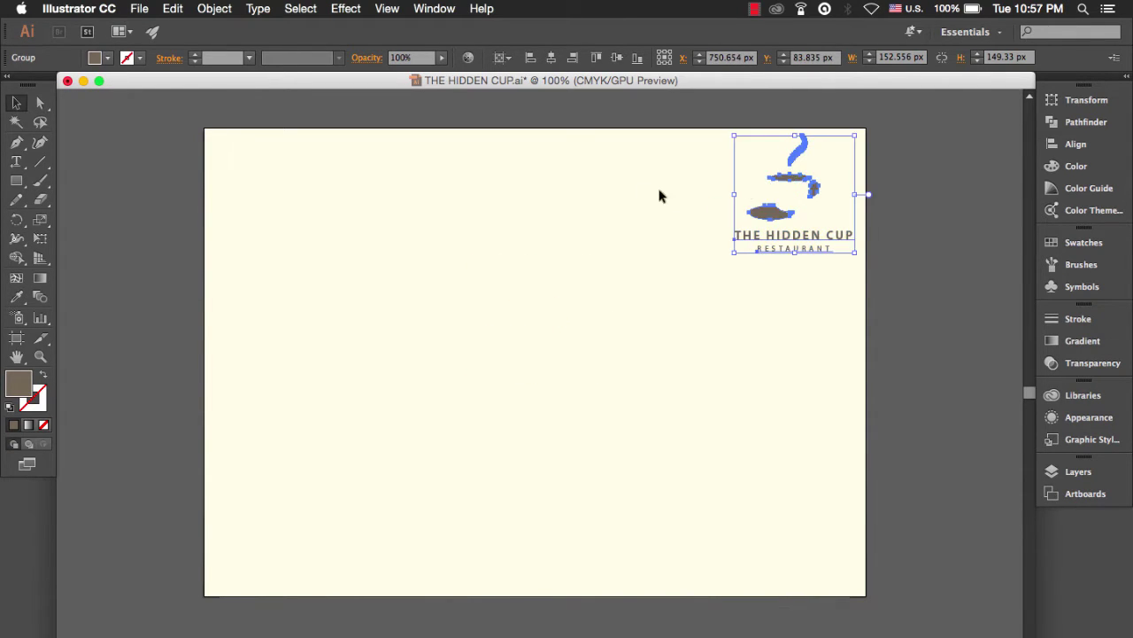
{"action": "left_click", "coordinate": [607, 210]}
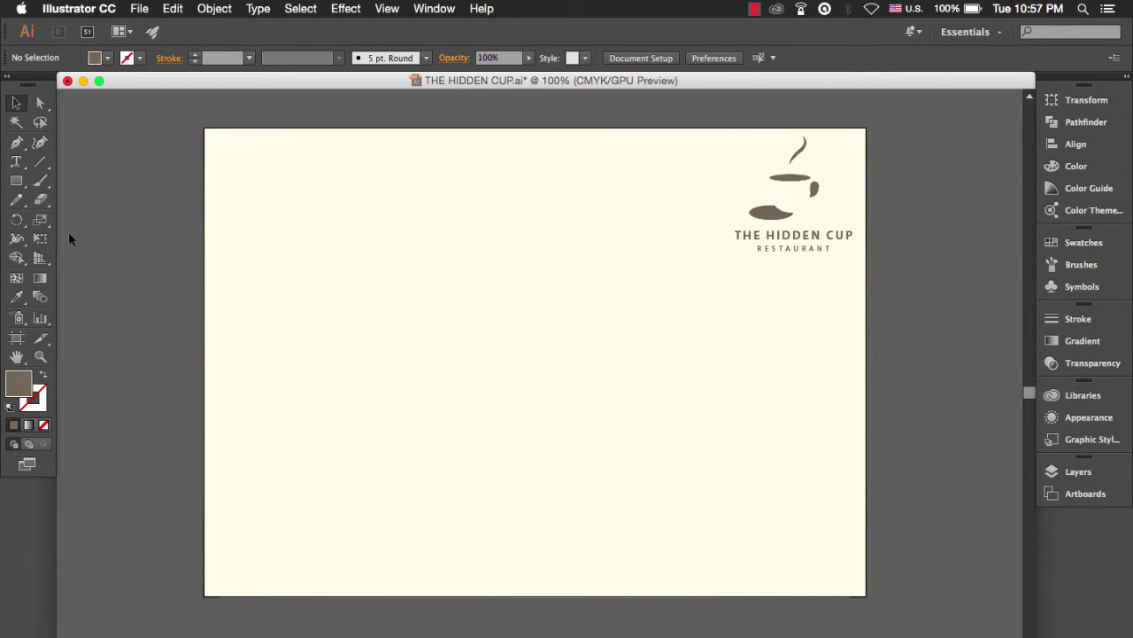
- Draw a brown square about 109 px wide on the empty part of the artboard
{"action": "left_click", "coordinate": [16, 182]}
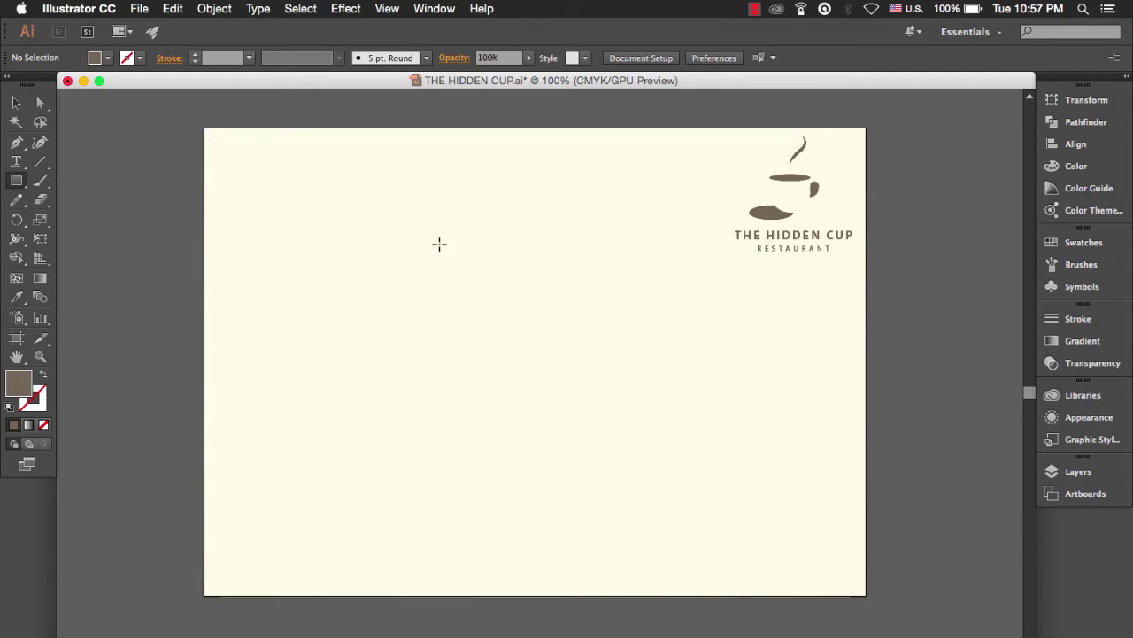
{"action": "left_click_drag", "start_coordinate": [428, 238], "coordinate": [515, 324]}
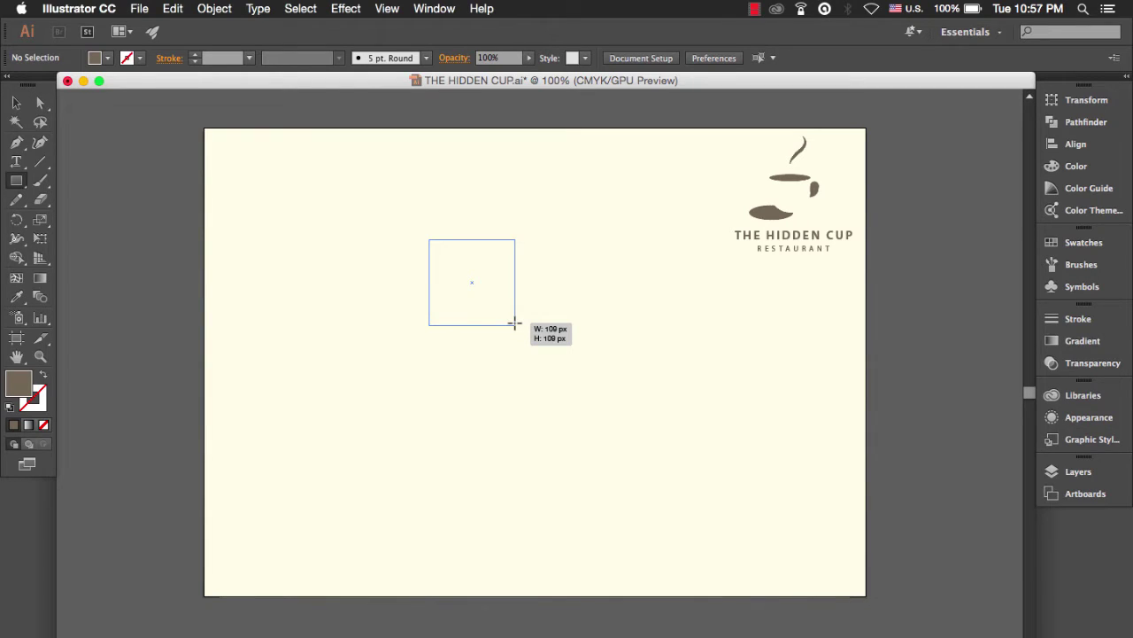
{"action": "left_click_drag", "start_coordinate": [515, 324], "coordinate": [514, 324]}
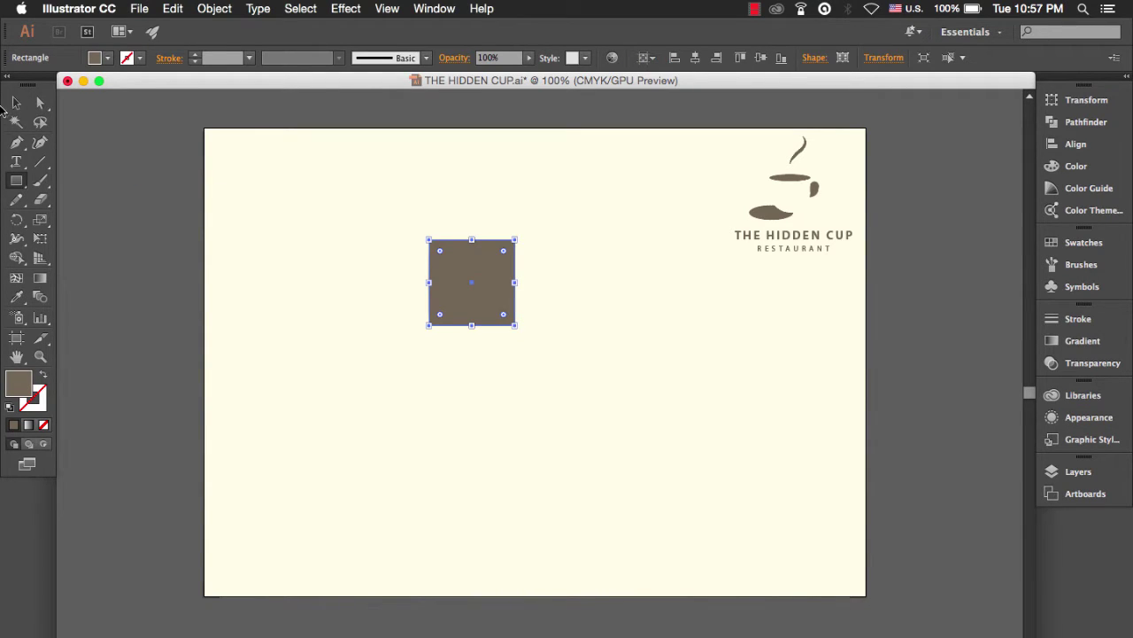
- Move the square a little up and to the left, and shrink it proportionally to 54.5 px per side
{"action": "left_click", "coordinate": [16, 103]}
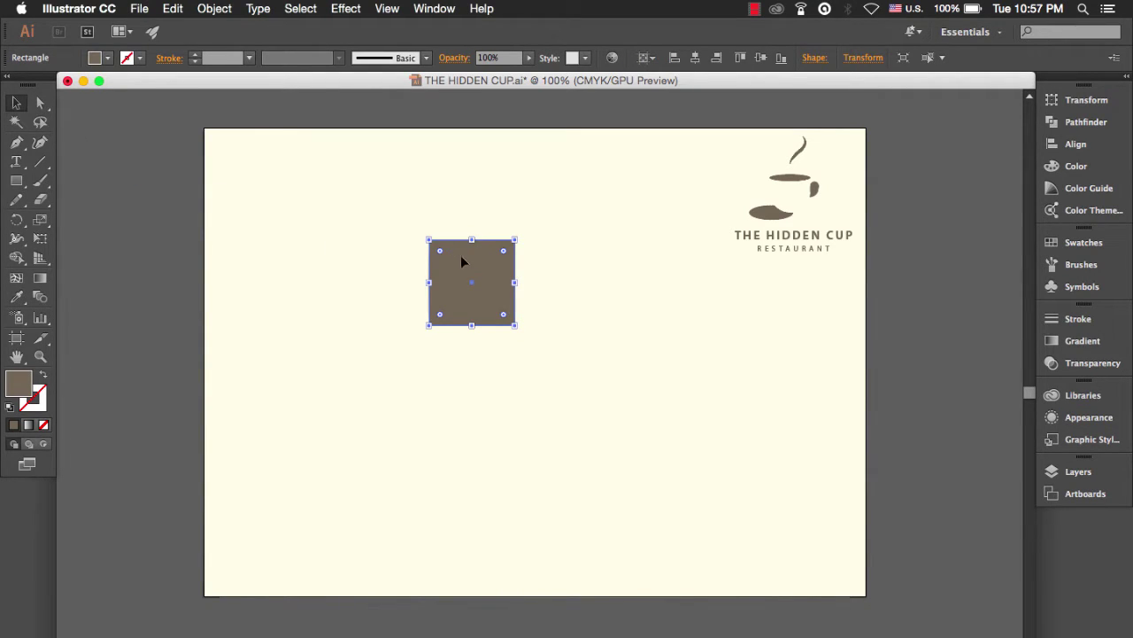
{"action": "left_click_drag", "start_coordinate": [462, 261], "coordinate": [443, 280]}
{"action": "left_click", "coordinate": [529, 404]}
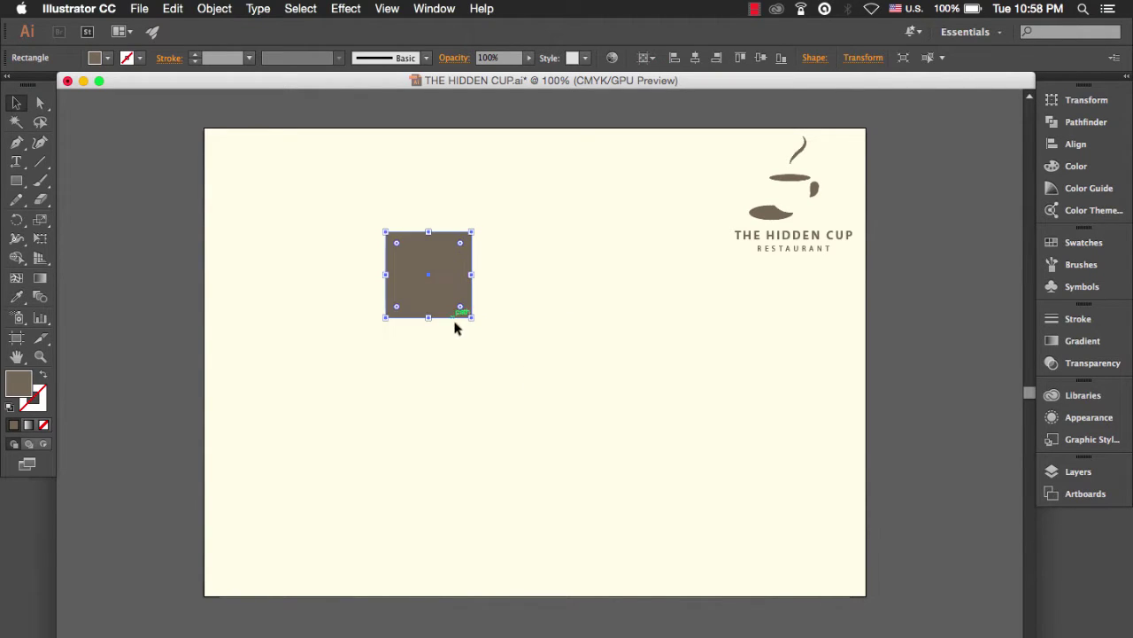
{"action": "left_click_drag", "start_coordinate": [472, 318], "coordinate": [426, 293]}
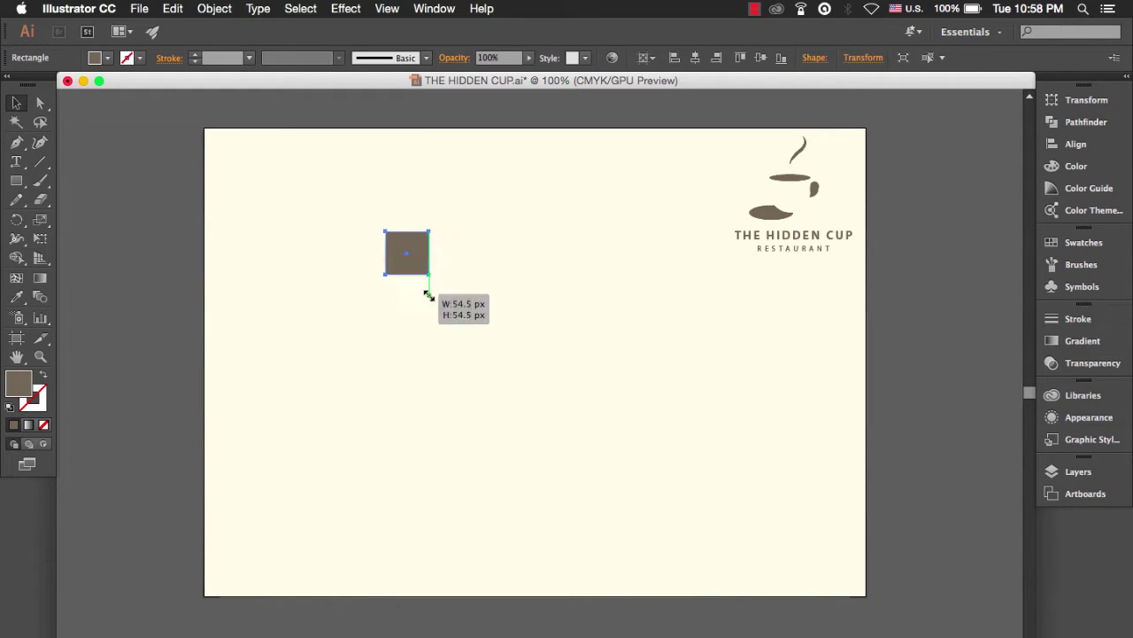
{"action": "left_click", "coordinate": [433, 334]}
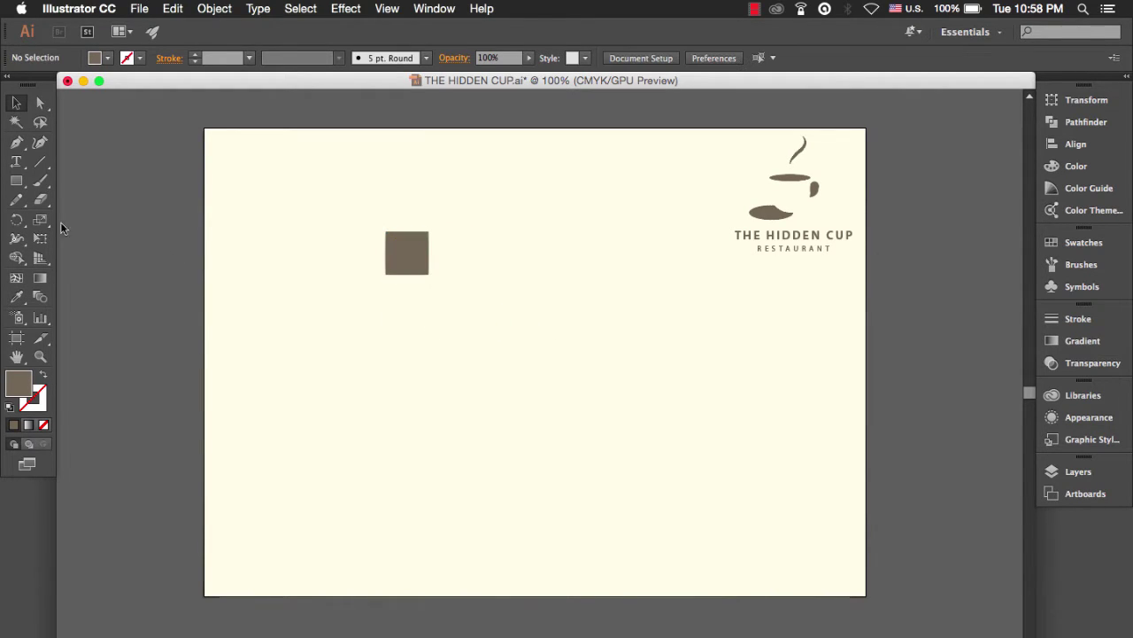
- Draw a straight vertical line with the Pen tool along the square's left edge, from its top corner to its bottom corner
{"action": "left_click", "coordinate": [15, 145]}
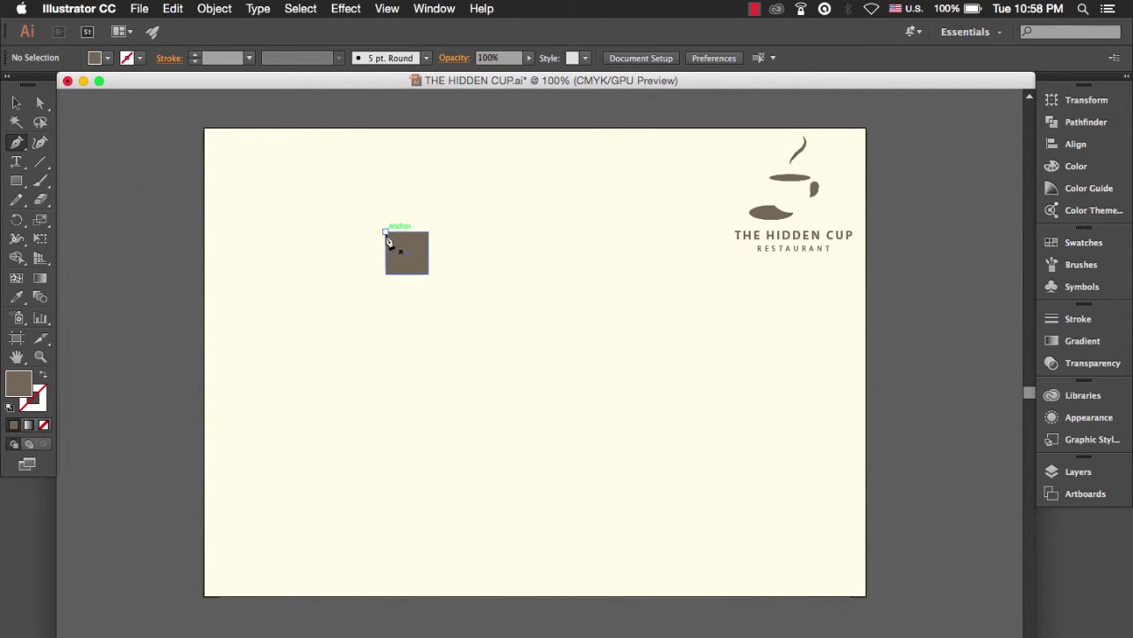
{"action": "left_click", "coordinate": [387, 233]}
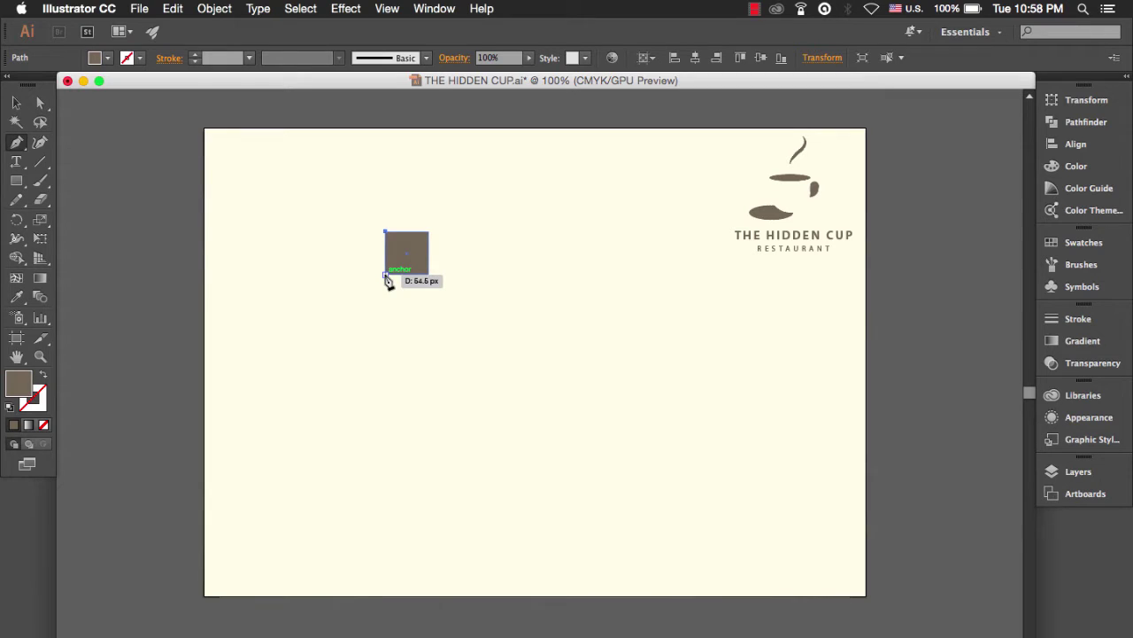
{"action": "left_click", "coordinate": [385, 275]}
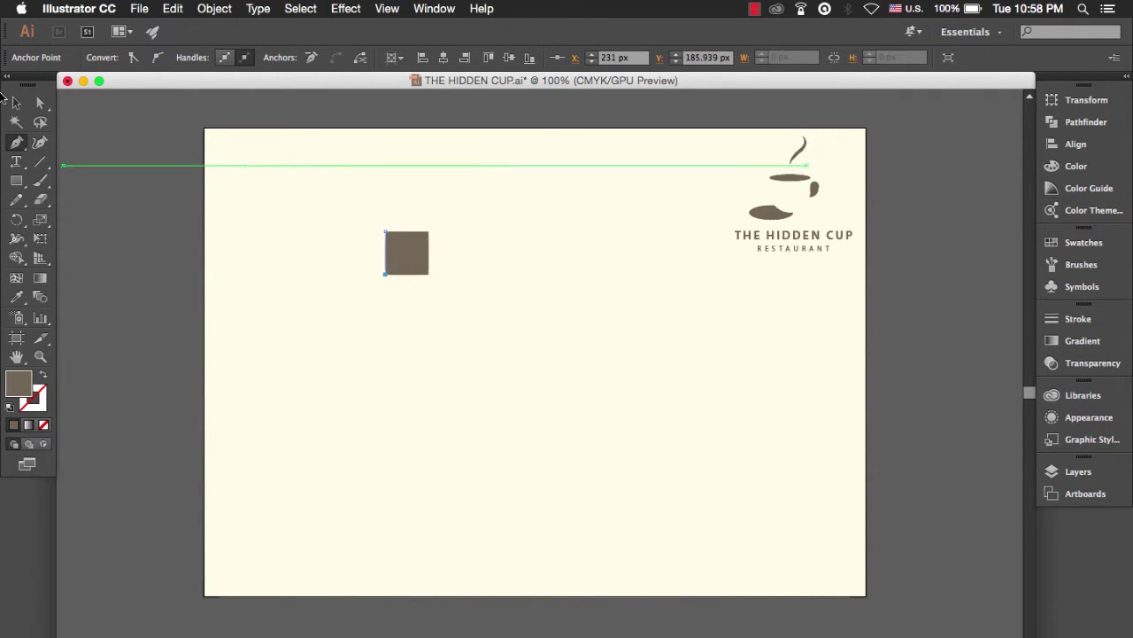
{"action": "key", "text": "v"}
{"action": "left_click", "coordinate": [397, 292]}
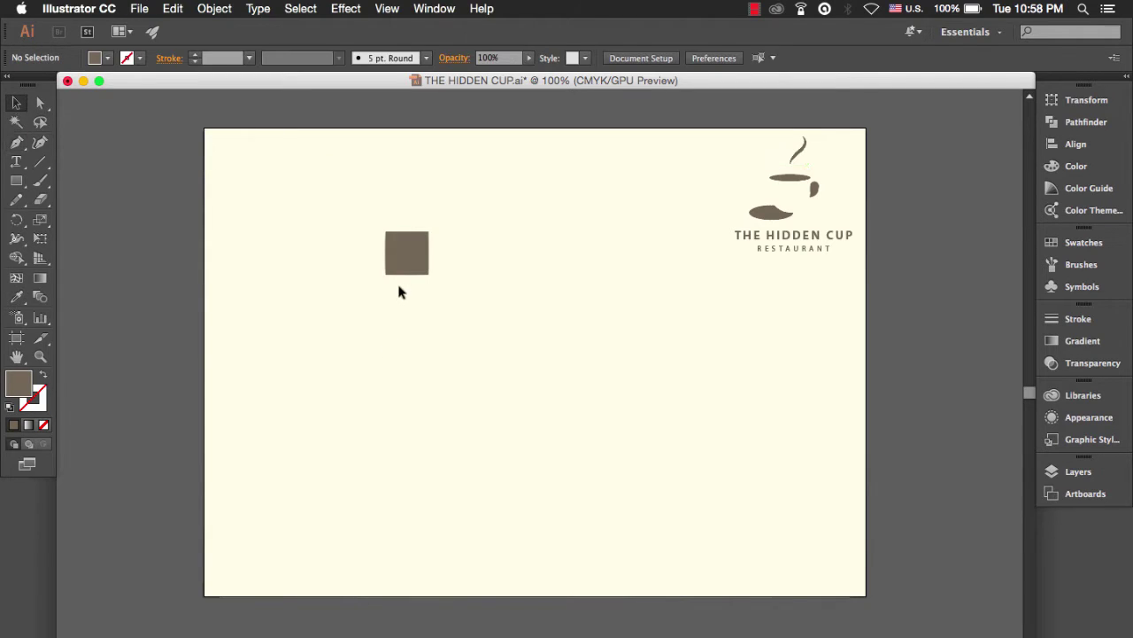
- Try to move the thin line slightly away from the square's left edge
{"action": "scroll", "coordinate": [398, 278], "scroll_direction": "up", "scroll_amount": 2}
{"action": "scroll", "coordinate": [384, 227], "scroll_direction": "up", "scroll_amount": 2}
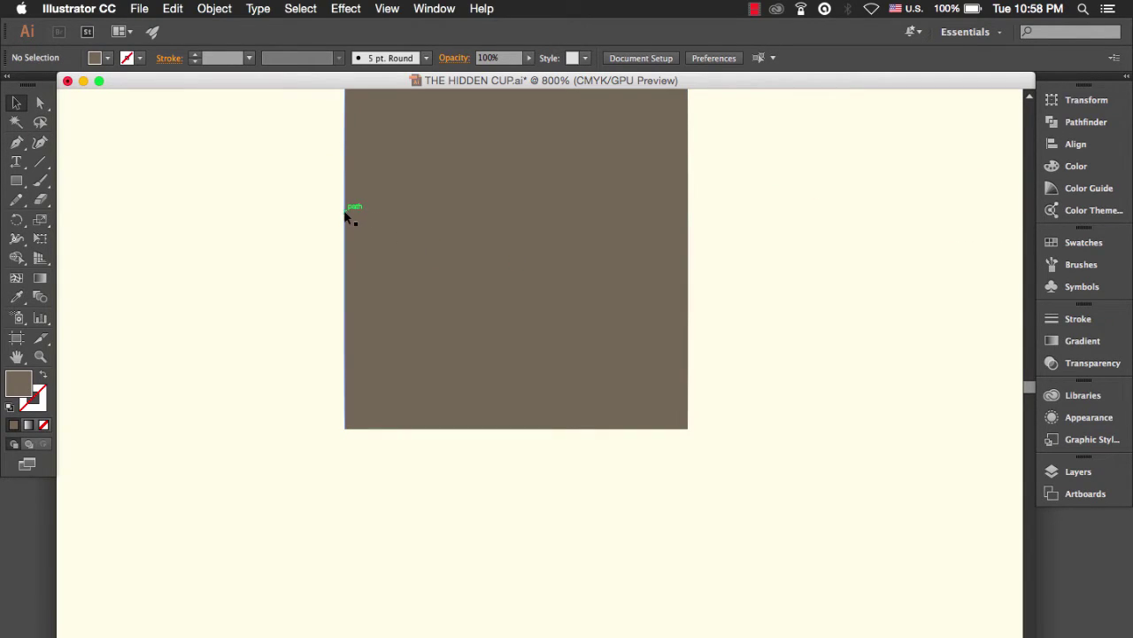
{"action": "left_click_drag", "start_coordinate": [345, 212], "coordinate": [326, 215]}
{"action": "left_click", "coordinate": [287, 218]}
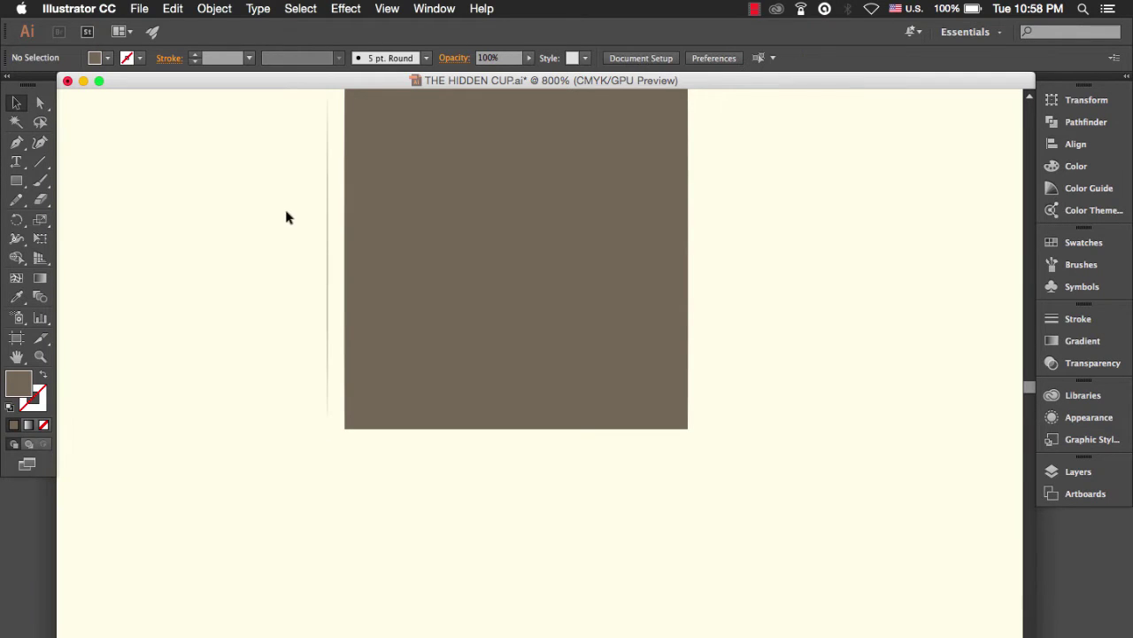
{"action": "right_click", "coordinate": [224, 210]}
{"action": "left_click", "coordinate": [237, 216]}
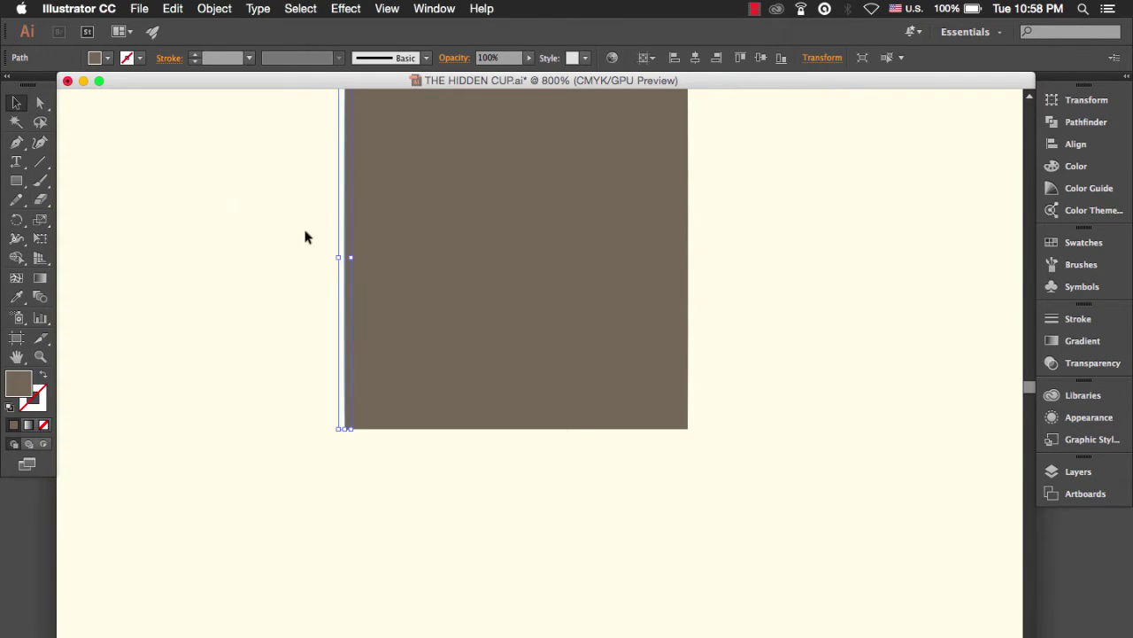
- Set the fill of the line on the square's left edge to None
{"action": "left_click", "coordinate": [139, 58]}
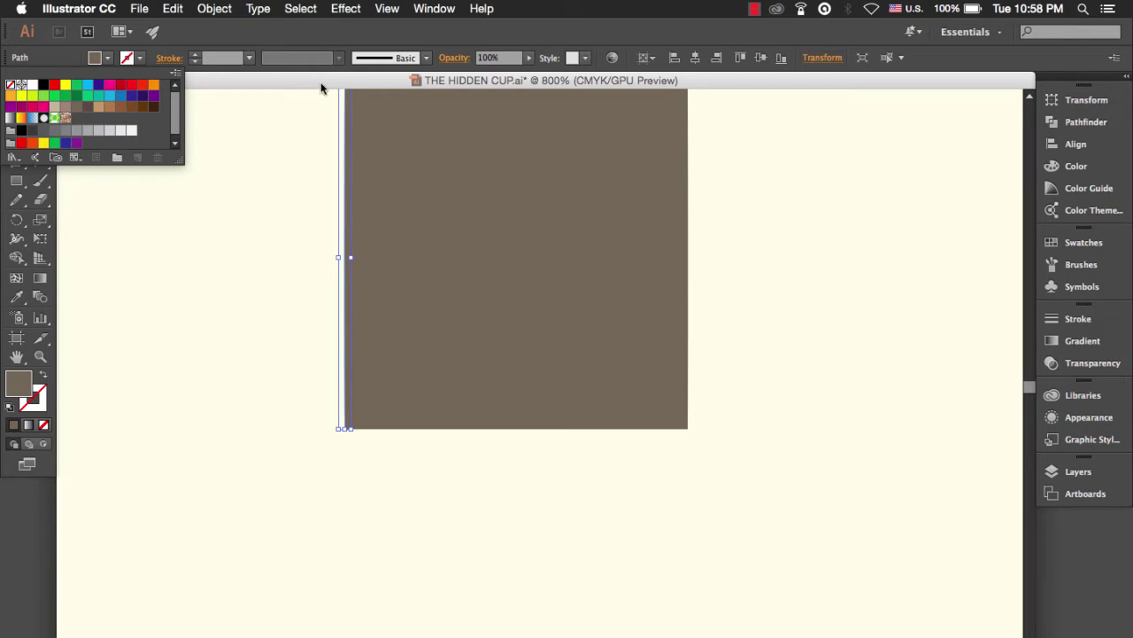
{"action": "left_click", "coordinate": [269, 24]}
{"action": "left_click", "coordinate": [107, 57]}
{"action": "left_click", "coordinate": [11, 85]}
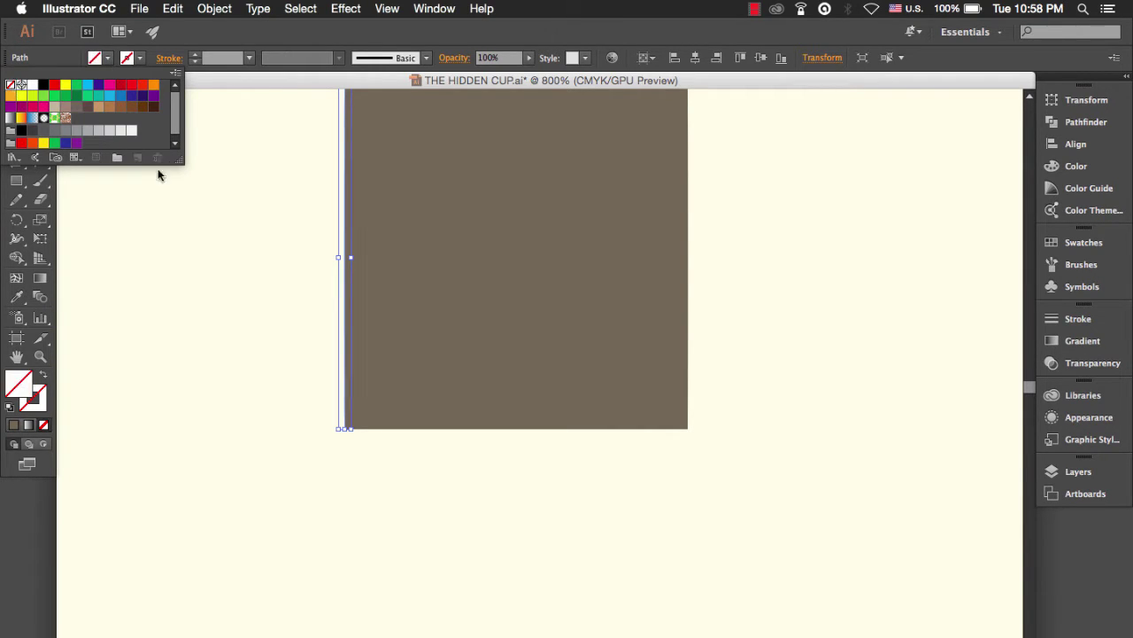
- Duplicate the line 54.5 px across onto the square's right edge and delete the square
{"action": "left_click_drag", "start_coordinate": [347, 236], "coordinate": [688, 239]}
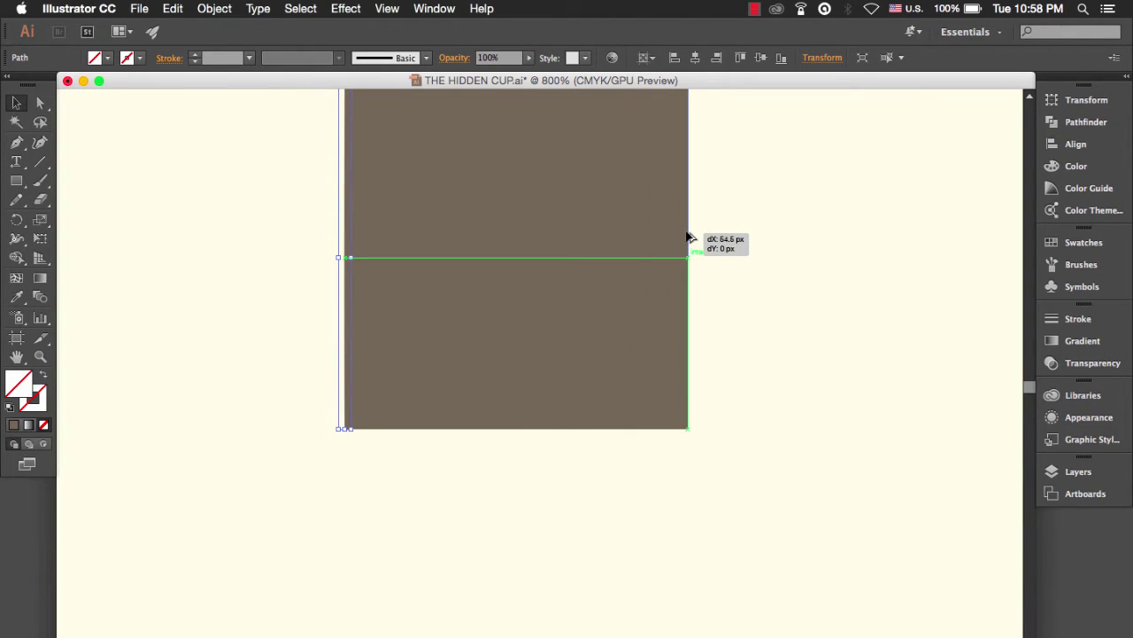
{"action": "left_click_drag", "start_coordinate": [688, 238], "coordinate": [688, 238]}
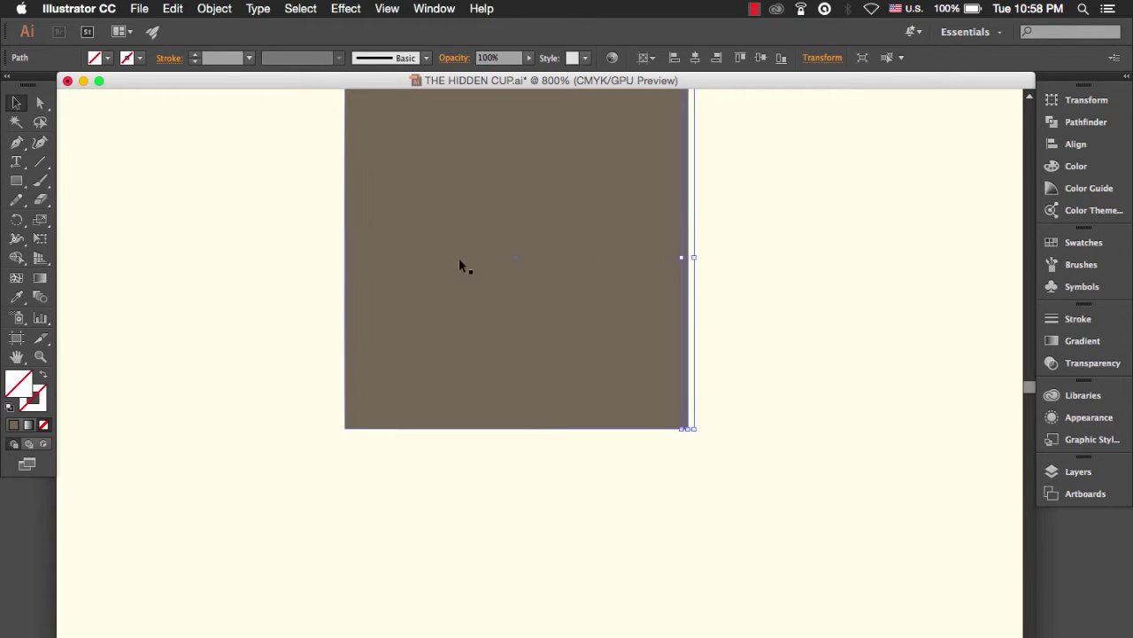
{"action": "left_click", "coordinate": [285, 259]}
{"action": "left_click", "coordinate": [497, 387]}
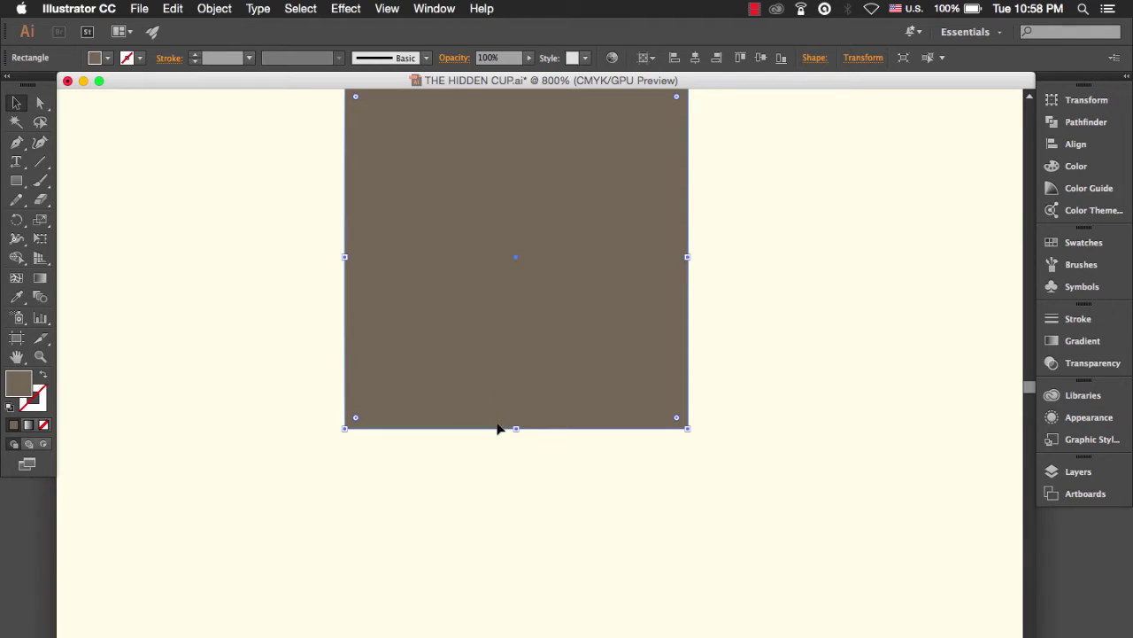
{"action": "key", "text": "Delete"}
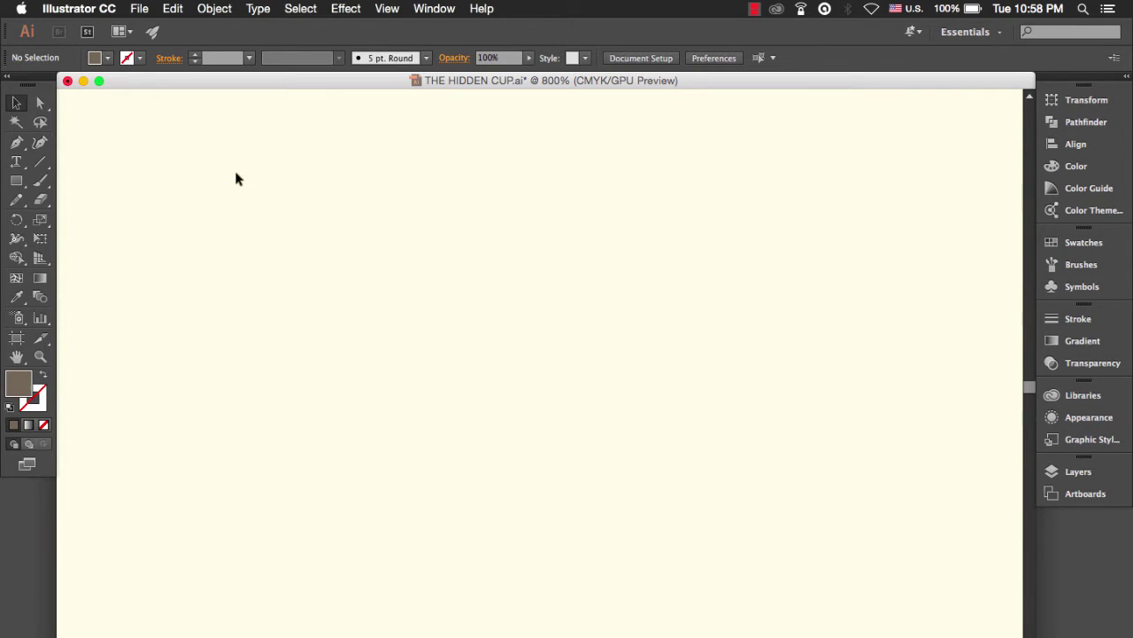
- Select both vertical lines and give them a grey-brown stroke matching the logo
{"action": "left_click_drag", "start_coordinate": [239, 170], "coordinate": [900, 459]}
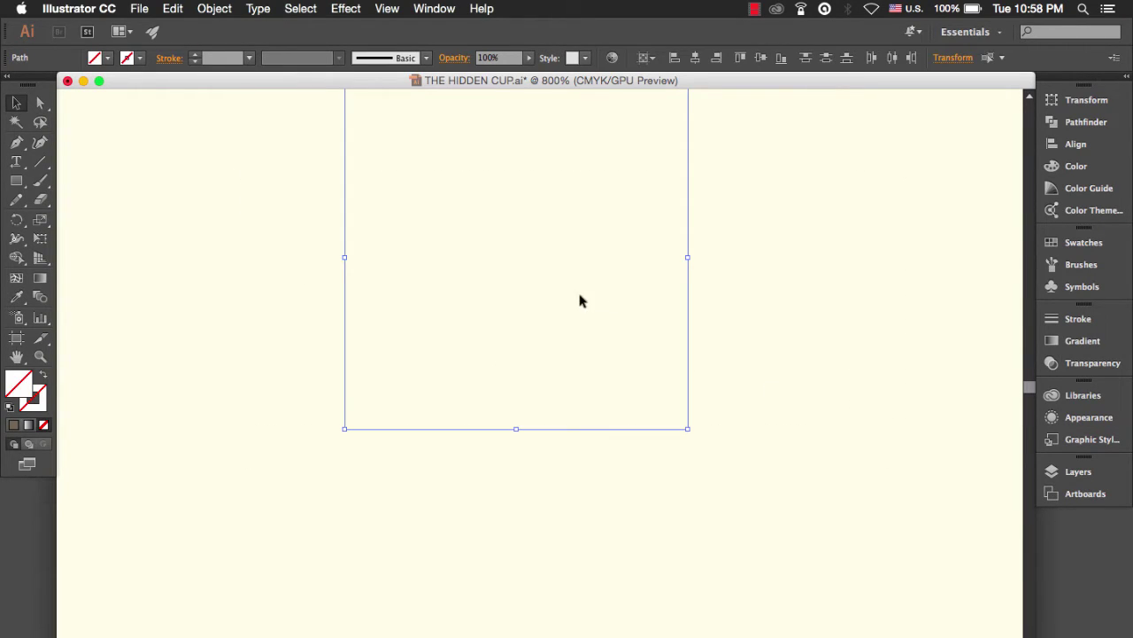
{"action": "scroll", "coordinate": [569, 301], "scroll_direction": "up", "scroll_amount": 1}
{"action": "scroll", "coordinate": [570, 301], "scroll_direction": "down", "scroll_amount": 2}
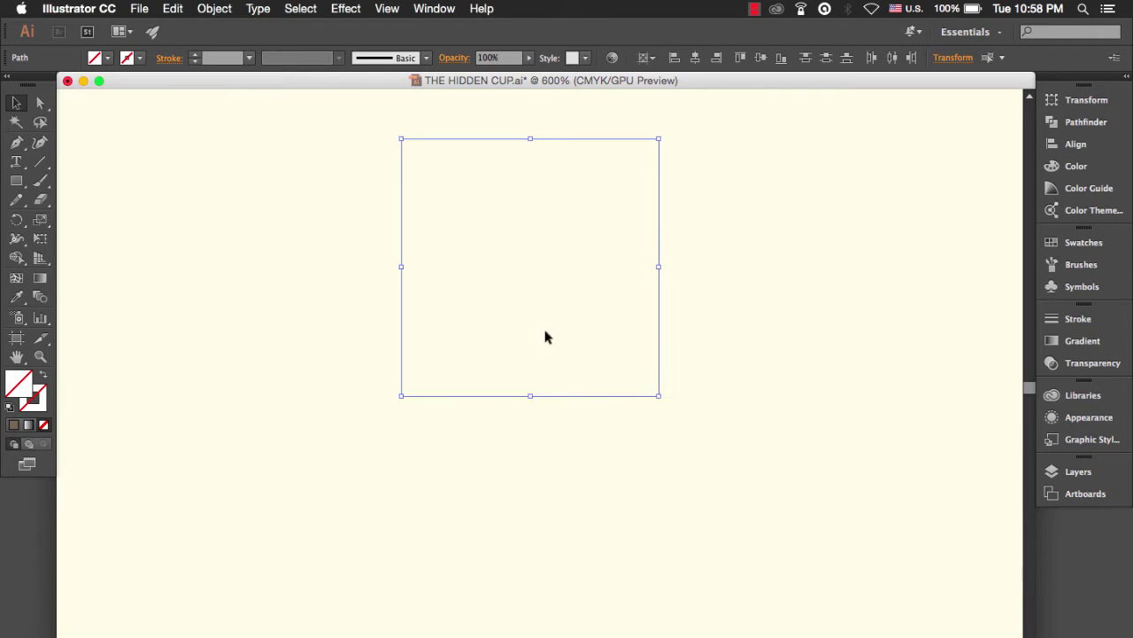
{"action": "left_click", "coordinate": [140, 60]}
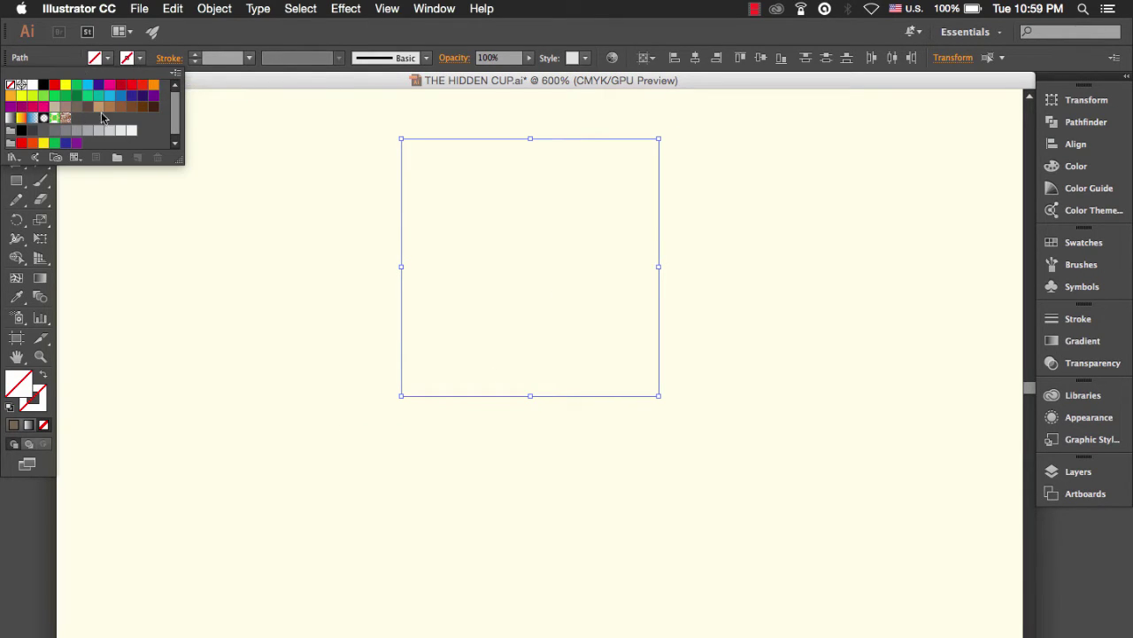
{"action": "left_click", "coordinate": [78, 108]}
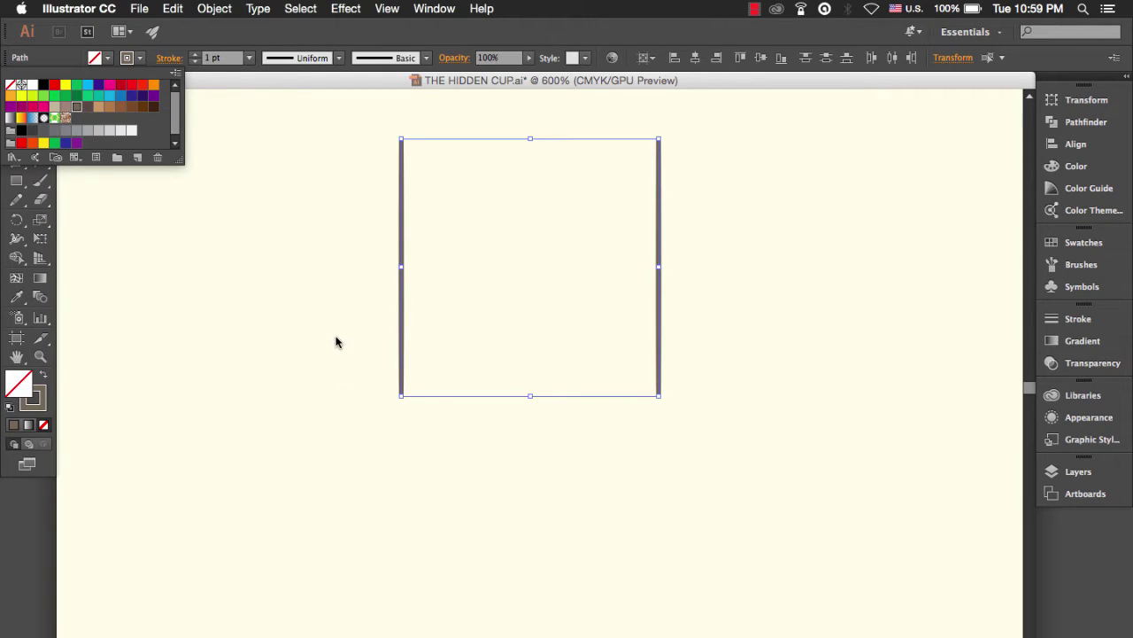
{"action": "key", "text": "Escape"}
- Stretch both lines downward together to roughly four and a half times their length, keeping their spacing
{"action": "scroll", "coordinate": [332, 337], "scroll_direction": "up", "scroll_amount": 2}
{"action": "scroll", "coordinate": [336, 355], "scroll_direction": "down", "scroll_amount": 4}
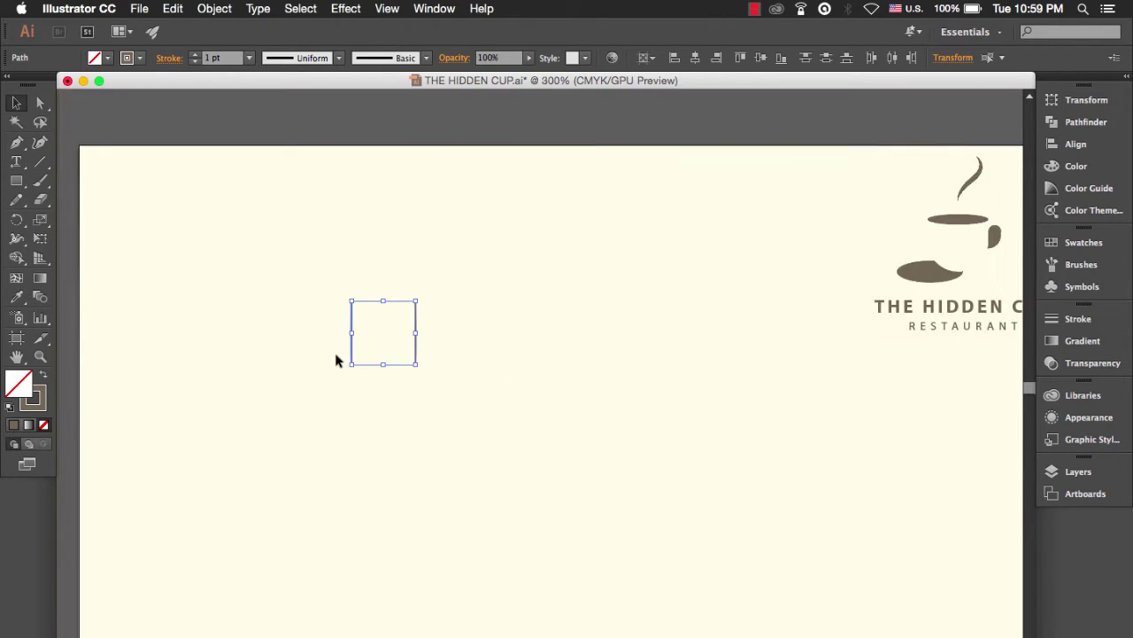
{"action": "left_click_drag", "start_coordinate": [384, 364], "coordinate": [385, 587]}
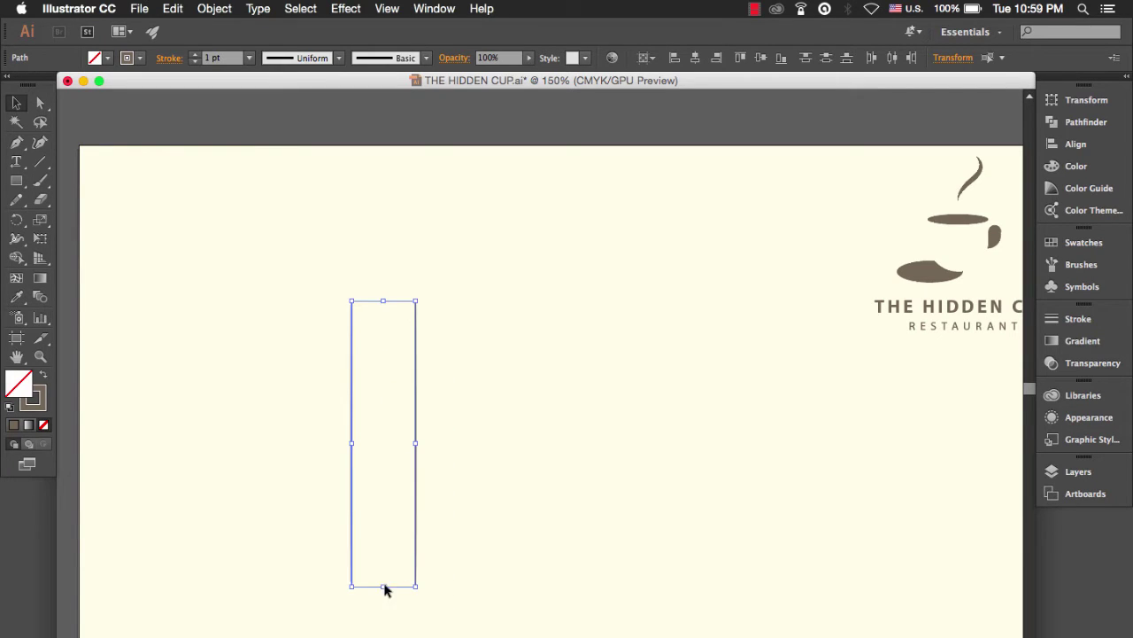
{"action": "left_click", "coordinate": [467, 452]}
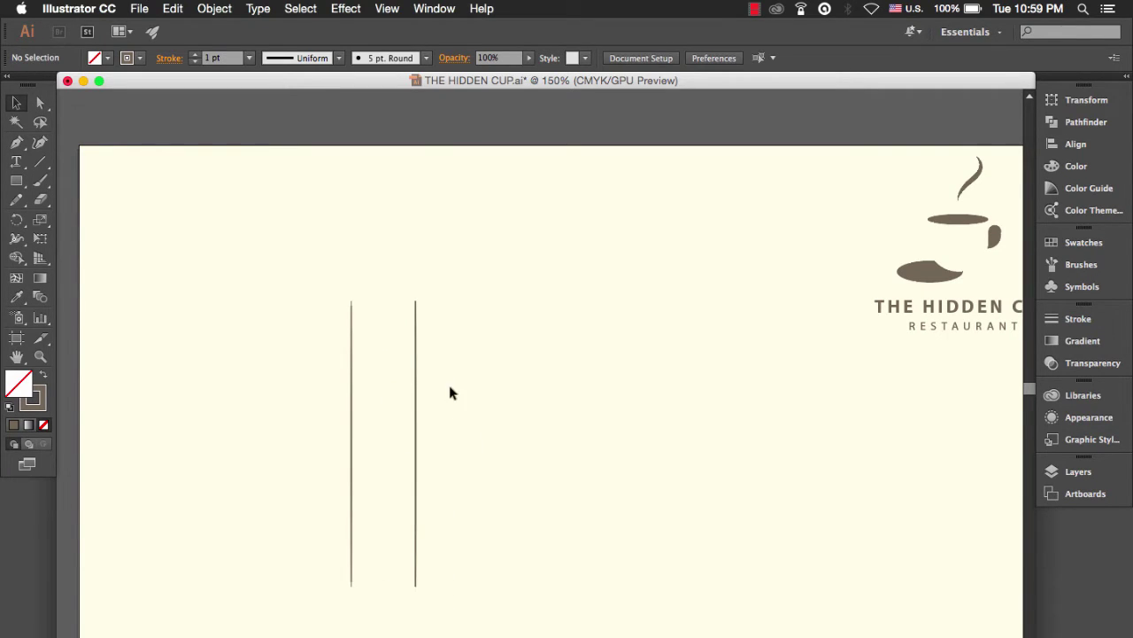
- Set the stroke weight of both vertical lines to 0.25 pt
{"action": "left_click_drag", "start_coordinate": [446, 358], "coordinate": [324, 412]}
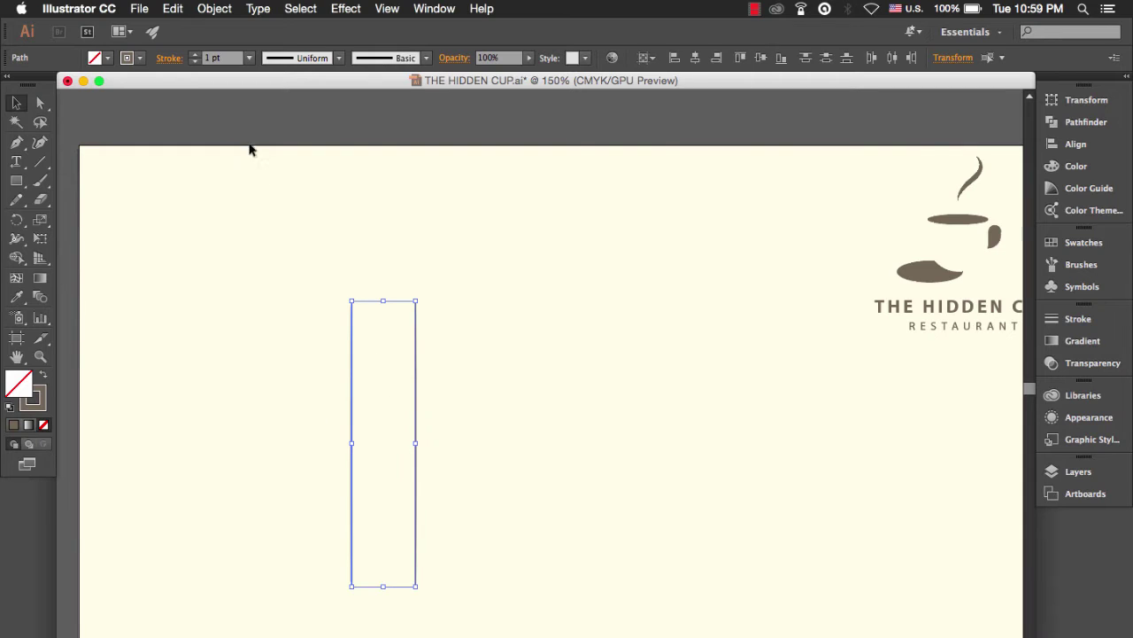
{"action": "left_click", "coordinate": [250, 59]}
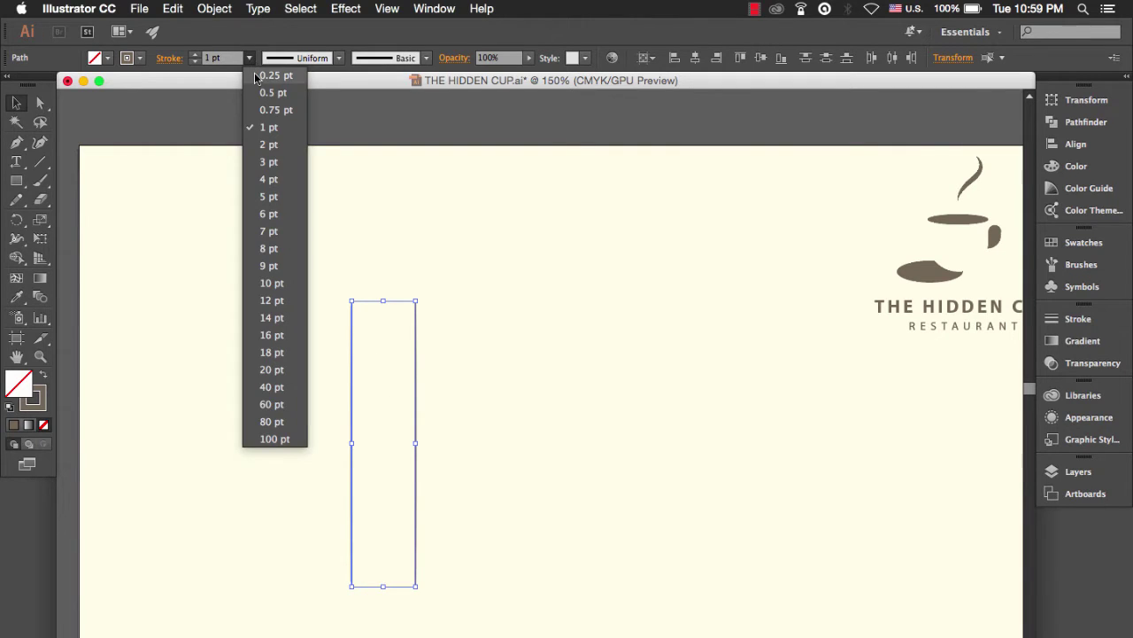
{"action": "left_click", "coordinate": [254, 73]}
{"action": "left_click", "coordinate": [320, 276]}
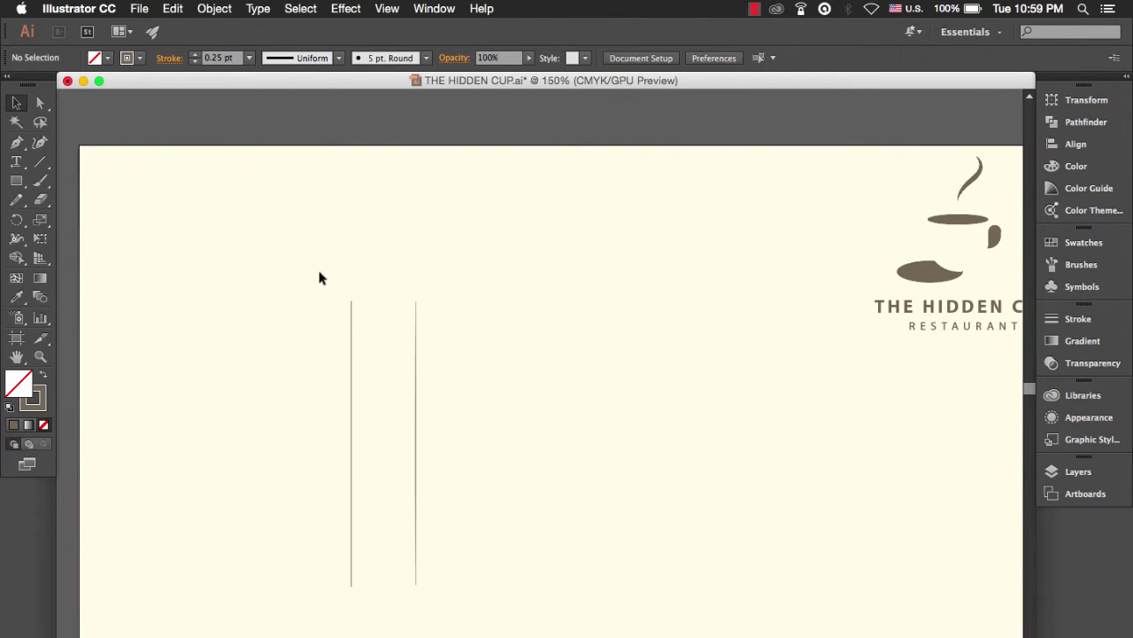
- Duplicate the vertical line repeatedly to the right, building a row of seven roughly evenly spaced lines
{"action": "left_click_drag", "start_coordinate": [317, 289], "coordinate": [430, 364]}
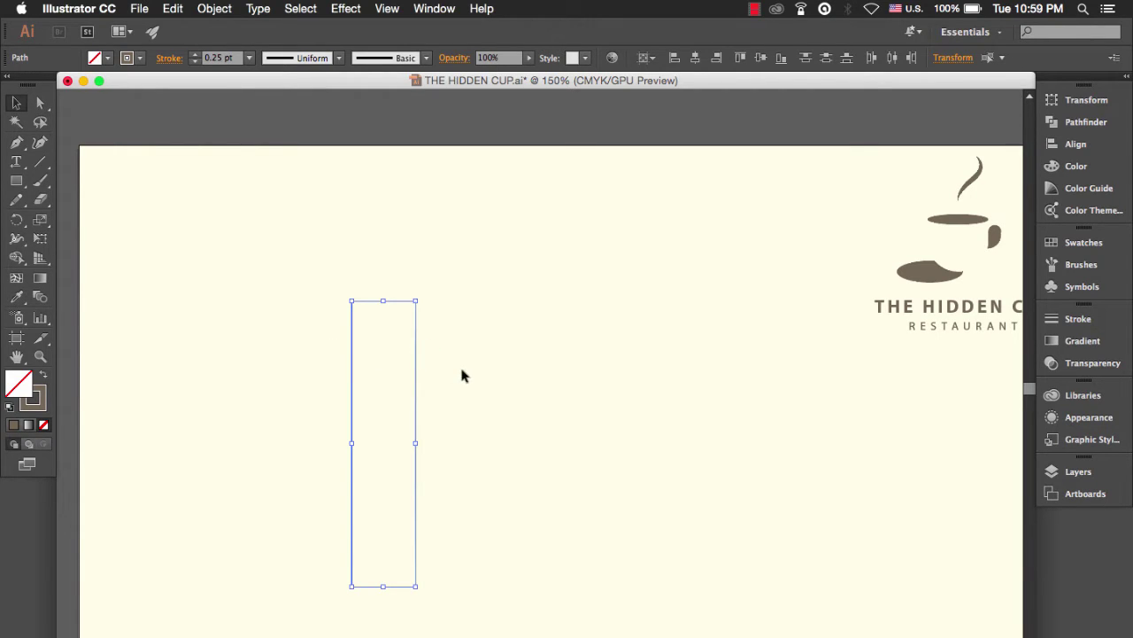
{"action": "left_click", "coordinate": [455, 375]}
{"action": "left_click_drag", "start_coordinate": [450, 346], "coordinate": [256, 387]}
{"action": "left_click", "coordinate": [362, 372]}
{"action": "left_click", "coordinate": [350, 372]}
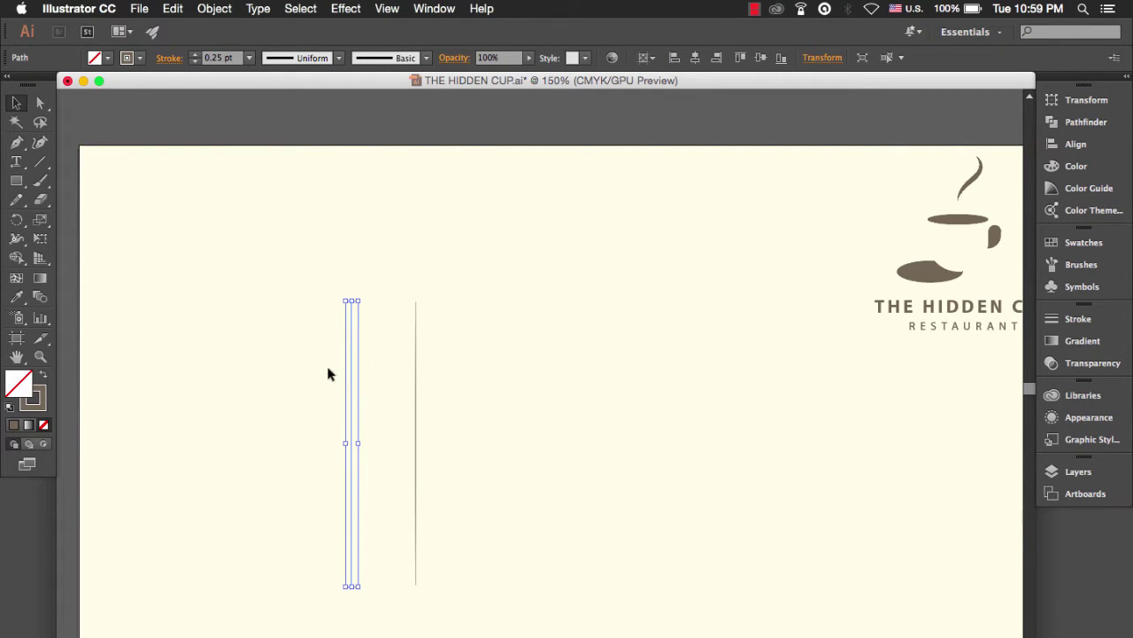
{"action": "left_click_drag", "start_coordinate": [309, 343], "coordinate": [682, 385]}
{"action": "left_click", "coordinate": [517, 234]}
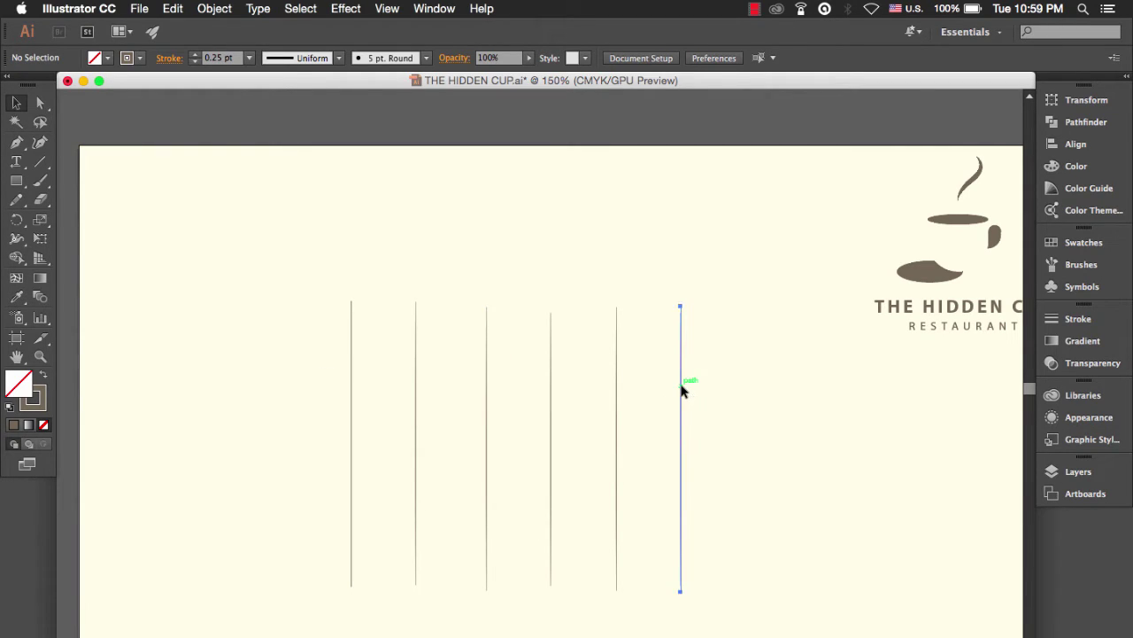
{"action": "left_click_drag", "start_coordinate": [681, 390], "coordinate": [750, 390]}
{"action": "left_click", "coordinate": [802, 395]}
- Select all seven vertical lines and align their vertical centers to the artboard
{"action": "left_click_drag", "start_coordinate": [802, 320], "coordinate": [256, 422]}
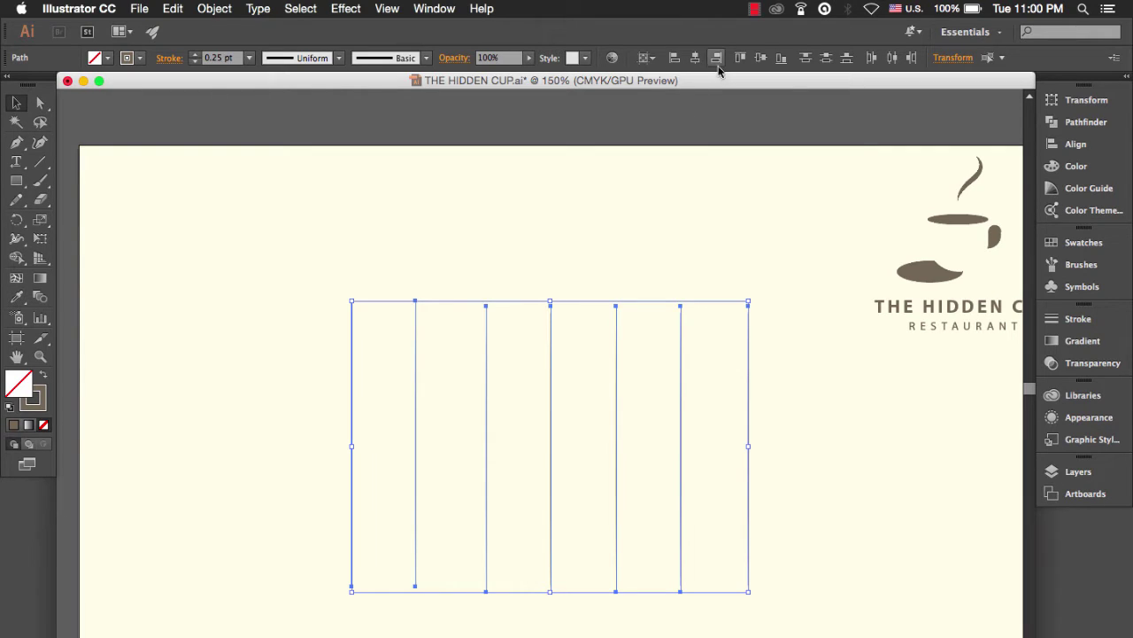
{"action": "left_click", "coordinate": [1073, 147]}
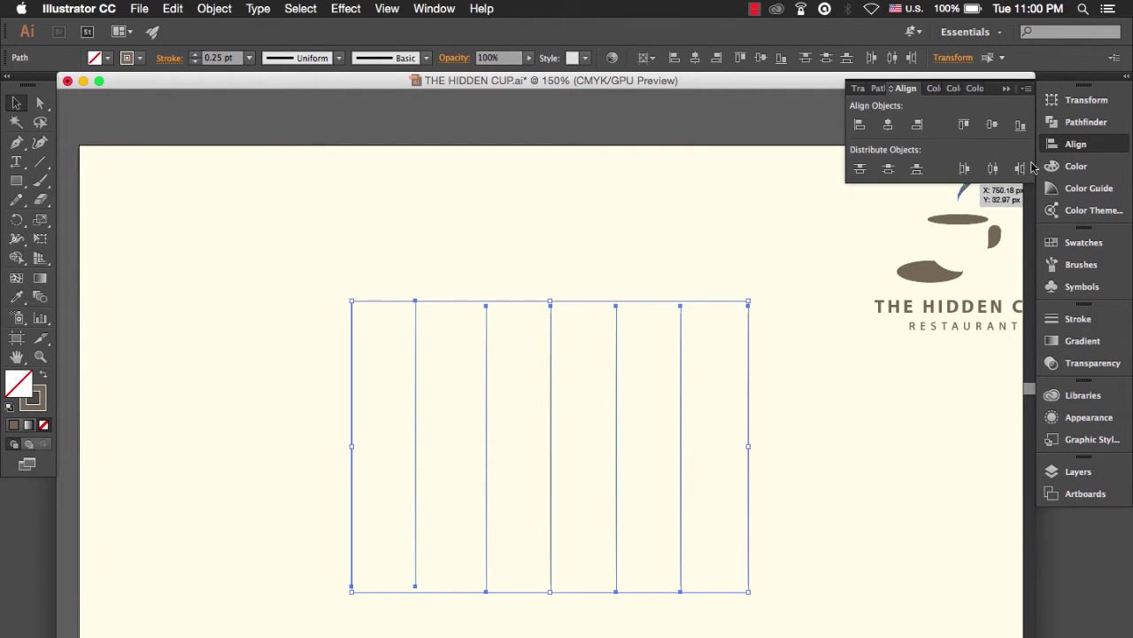
{"action": "left_click", "coordinate": [993, 127]}
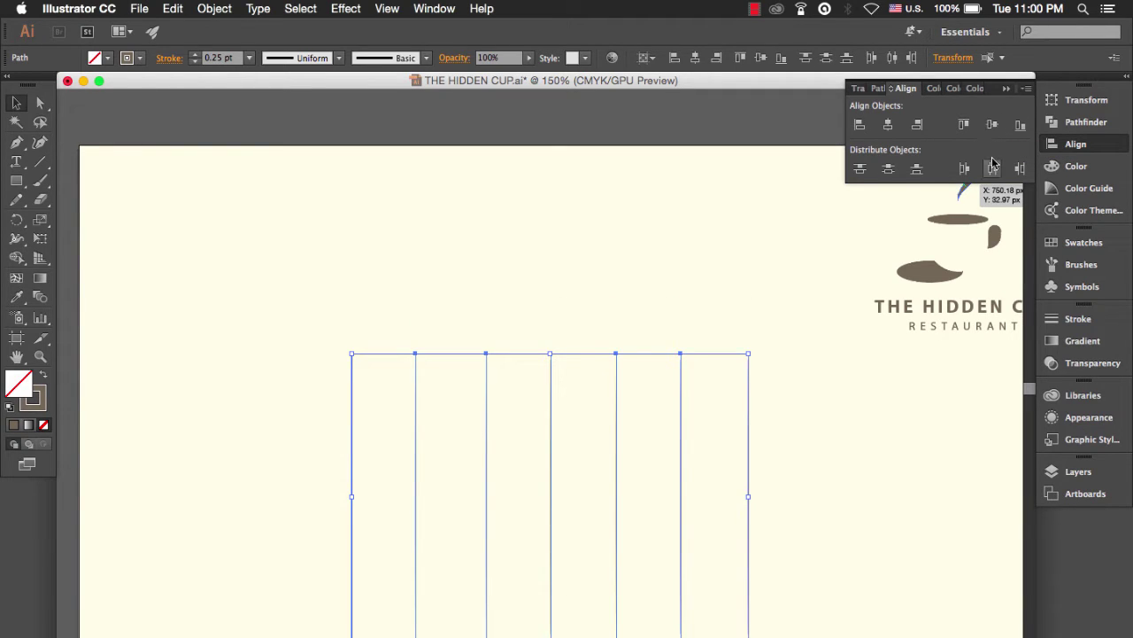
- Set alignment to Align to Selection and distribute the seven lines evenly by their horizontal centers
{"action": "left_click", "coordinate": [650, 59]}
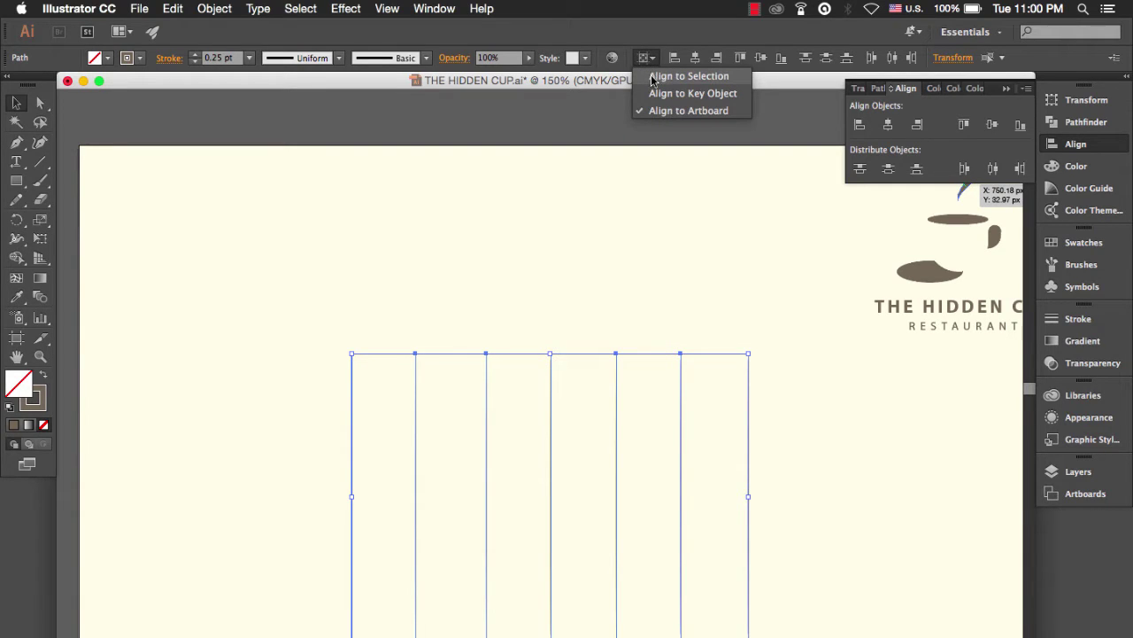
{"action": "left_click", "coordinate": [689, 77]}
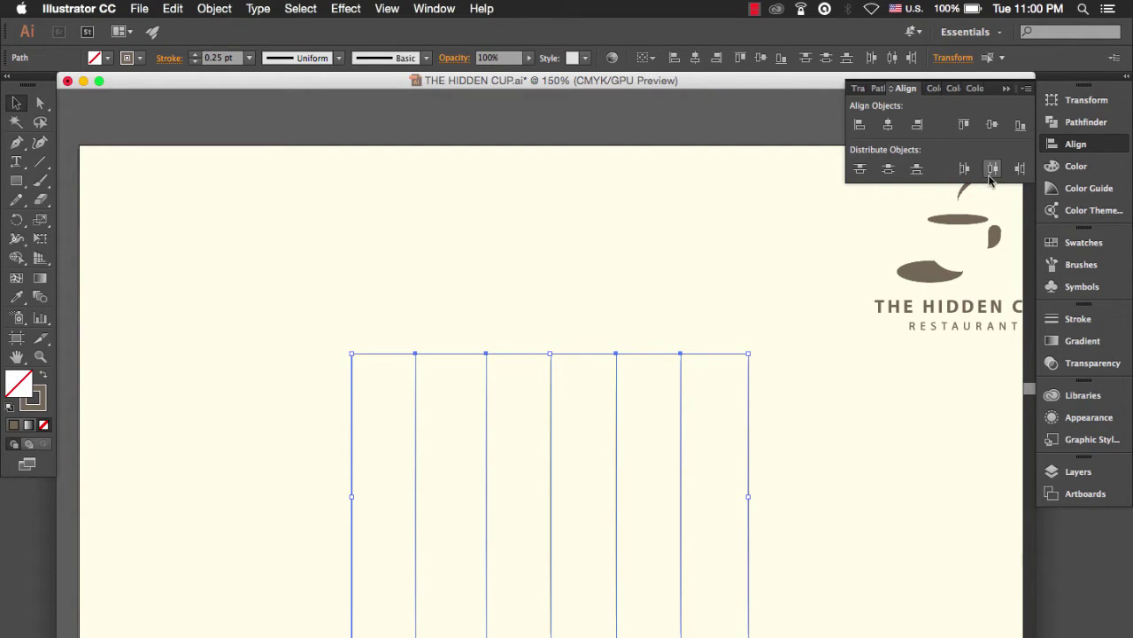
{"action": "left_click", "coordinate": [994, 171]}
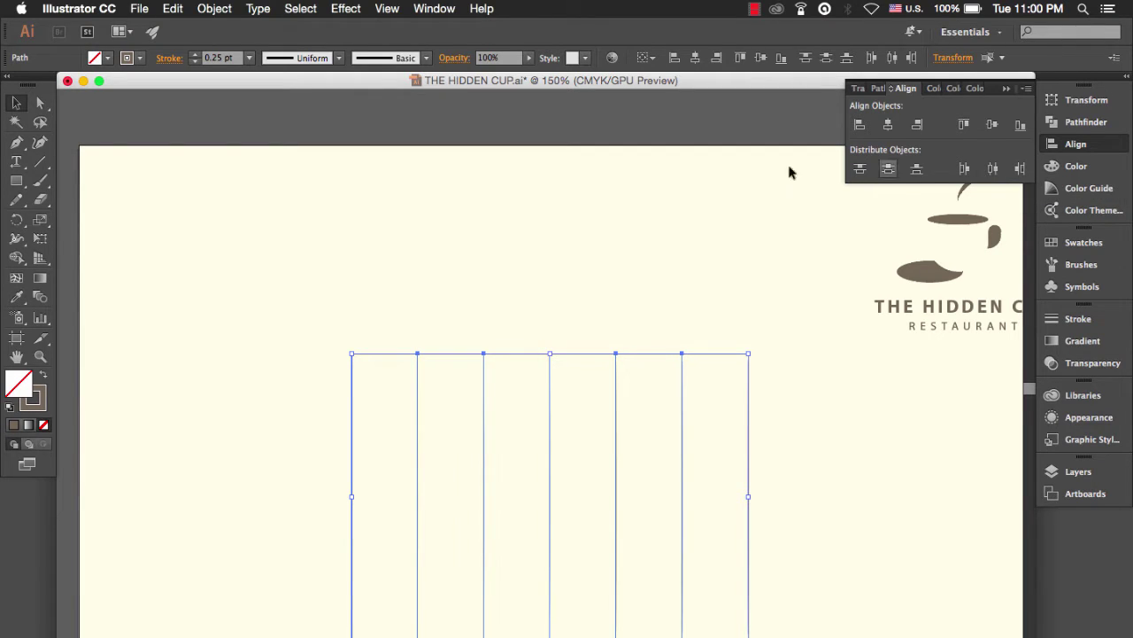
{"action": "left_click", "coordinate": [1018, 82]}
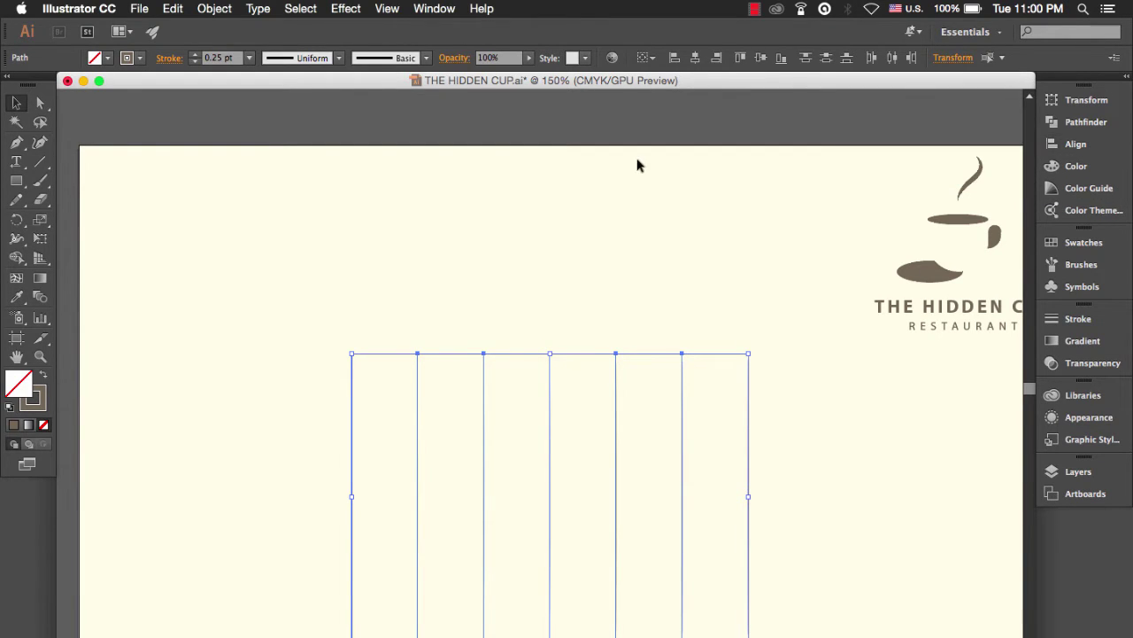
{"action": "left_click", "coordinate": [598, 195]}
- Stretch the seven vertical lines downward to about one and a half times their length and group them
{"action": "scroll", "coordinate": [541, 222], "scroll_direction": "down", "scroll_amount": 3}
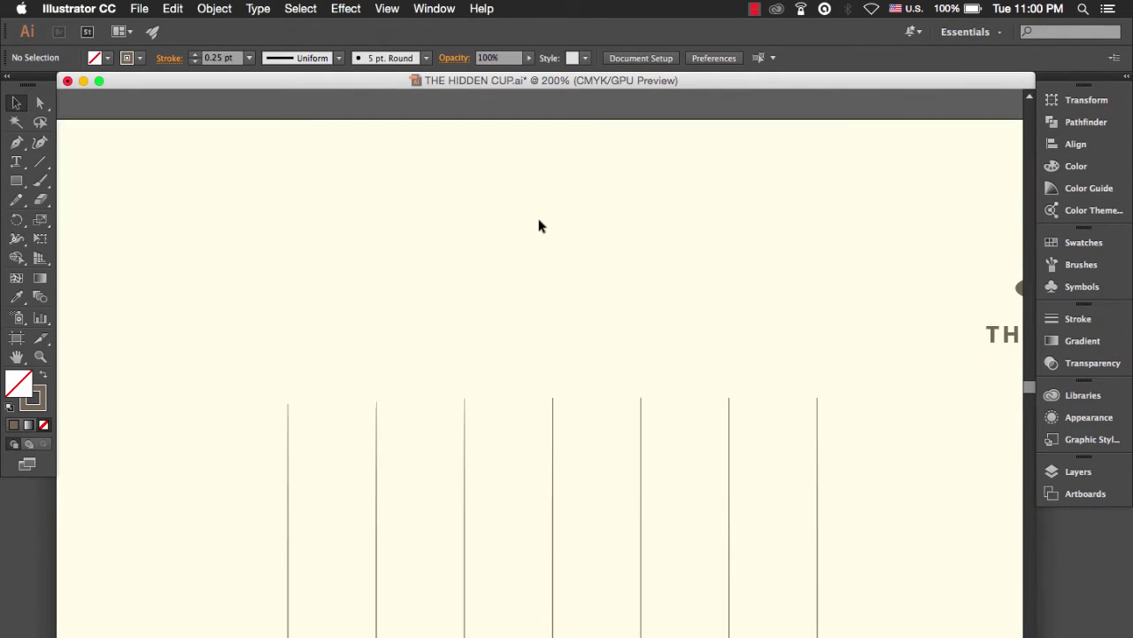
{"action": "scroll", "coordinate": [550, 368], "scroll_direction": "up", "scroll_amount": 1}
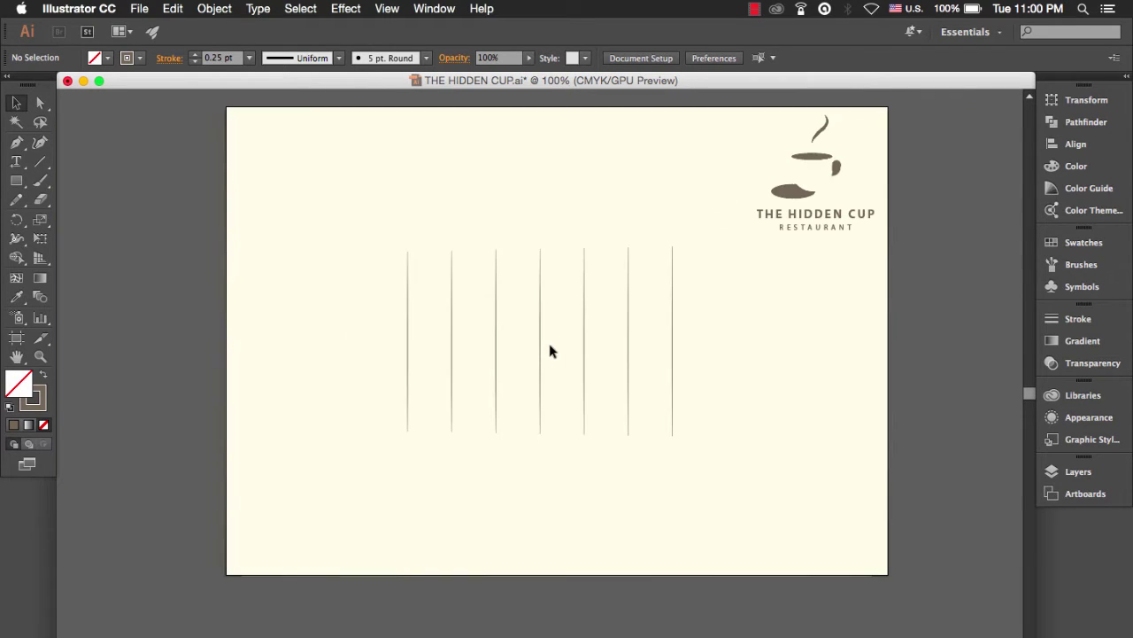
{"action": "left_click_drag", "start_coordinate": [374, 320], "coordinate": [686, 466]}
{"action": "left_click_drag", "start_coordinate": [542, 437], "coordinate": [542, 526]}
{"action": "right_click", "coordinate": [541, 311]}
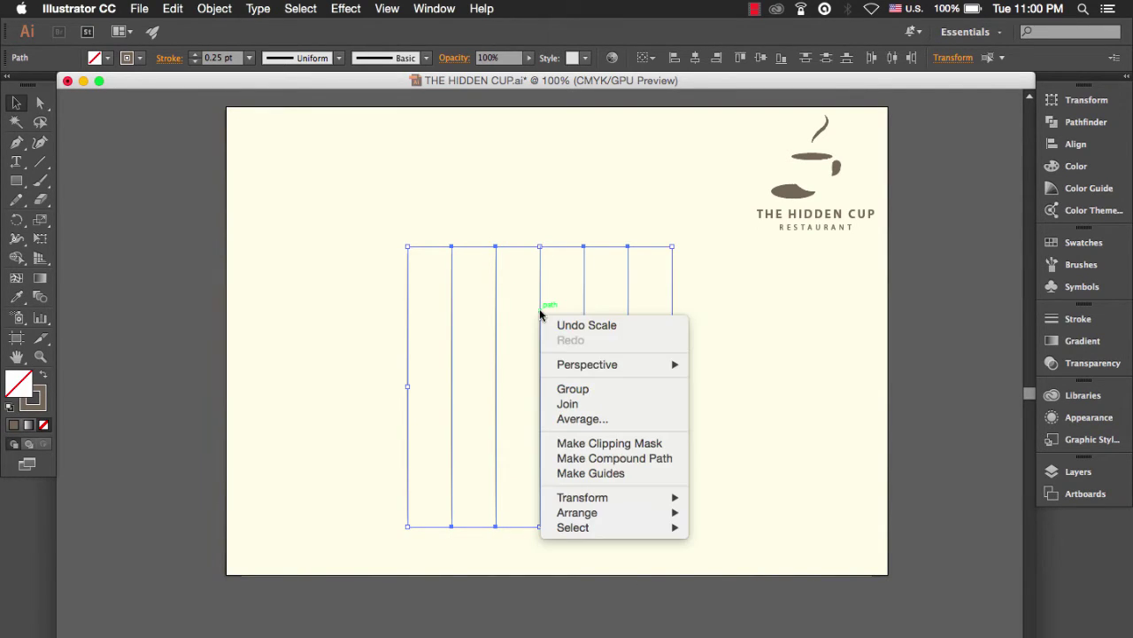
{"action": "left_click", "coordinate": [575, 390]}
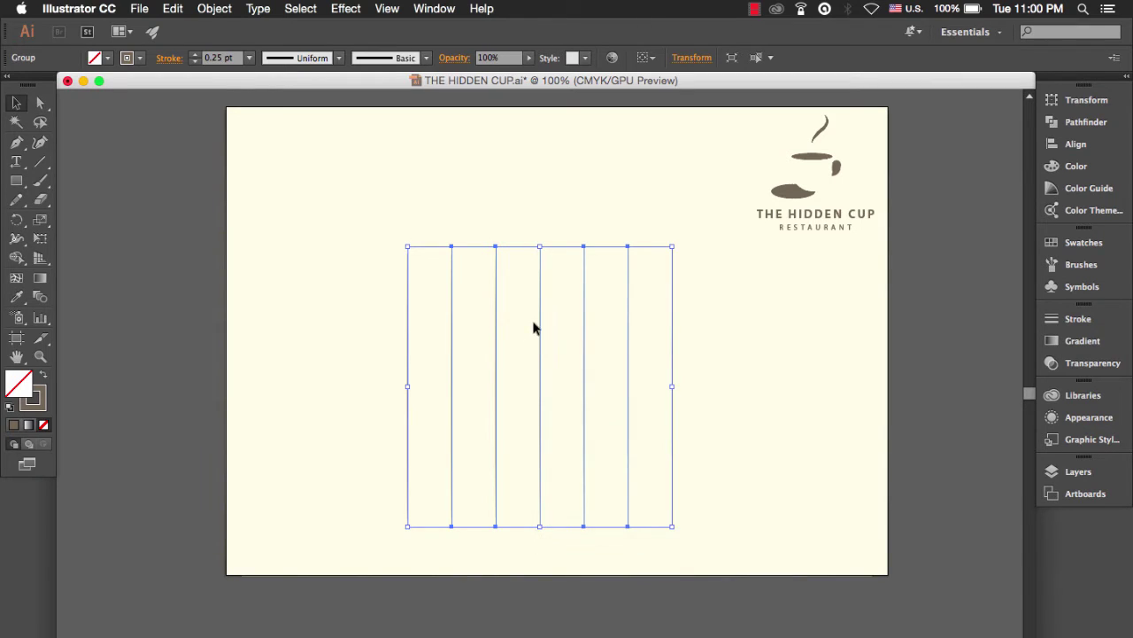
{"action": "left_click", "coordinate": [421, 219]}
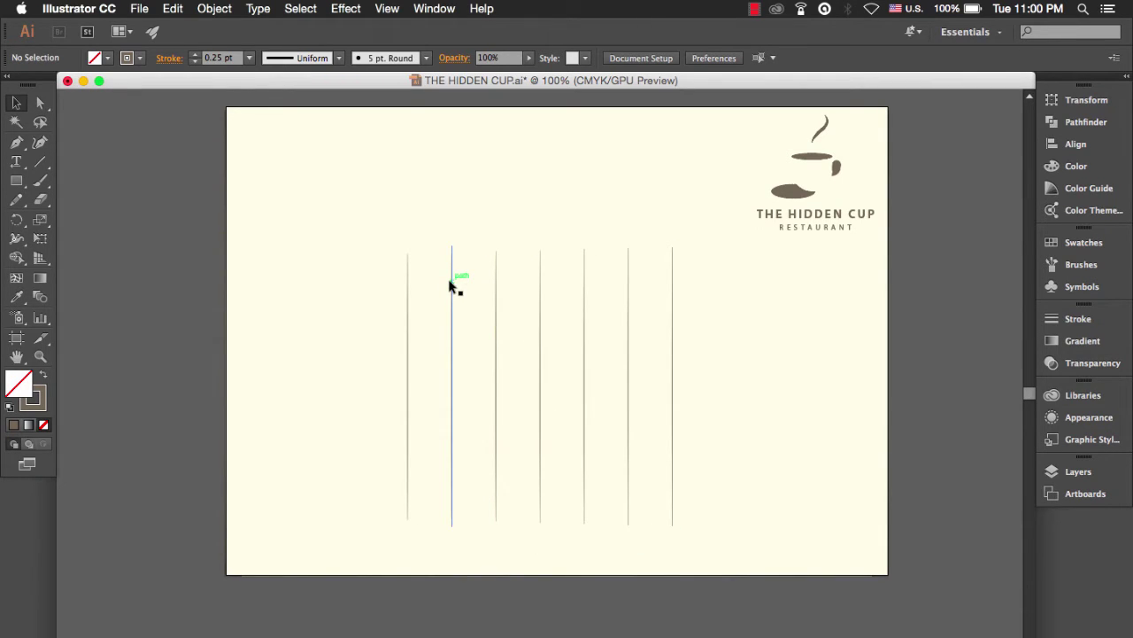
- Duplicate the line group, rotate the copy 90° to make horizontal lines, and place it over the vertical lines to form a grid
{"action": "left_click_drag", "start_coordinate": [452, 286], "coordinate": [221, 286]}
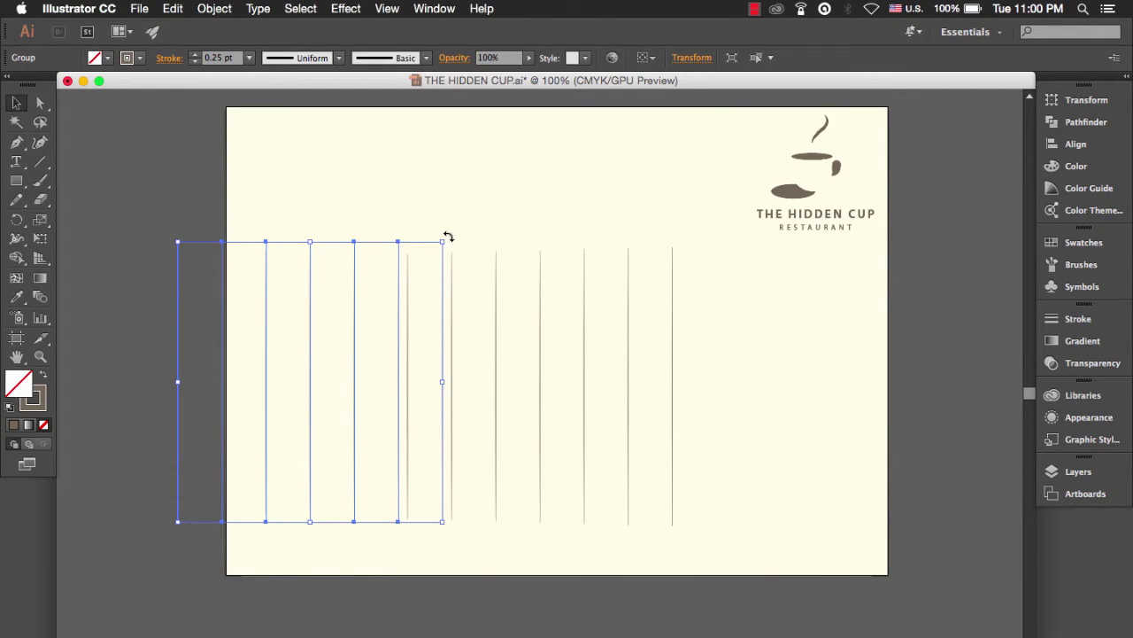
{"action": "left_click_drag", "start_coordinate": [448, 236], "coordinate": [490, 458]}
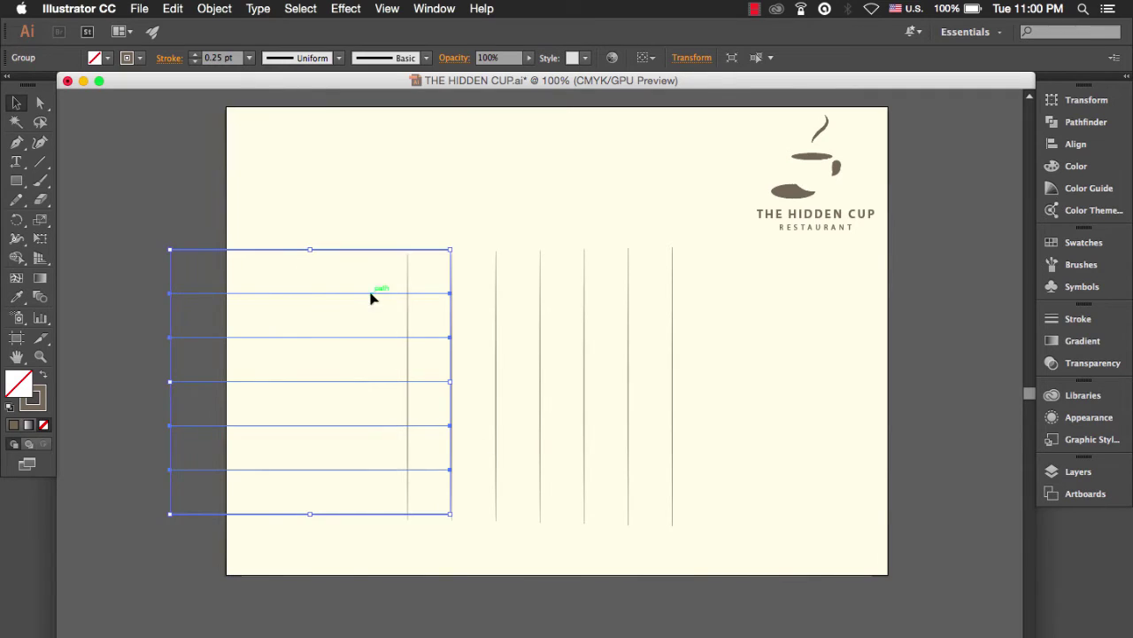
{"action": "left_click_drag", "start_coordinate": [342, 298], "coordinate": [570, 313]}
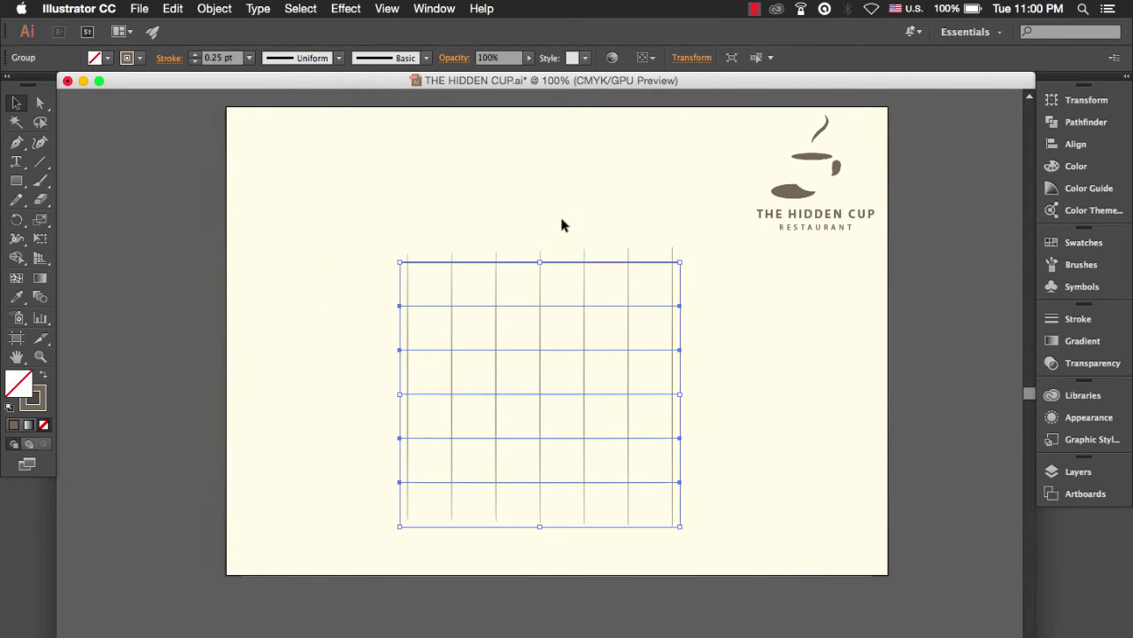
- Extend the vertical line group upward so its lines reach beyond the top horizontal line
{"action": "left_click", "coordinate": [541, 247]}
{"action": "left_click_drag", "start_coordinate": [537, 248], "coordinate": [542, 212]}
{"action": "left_click", "coordinate": [365, 346]}
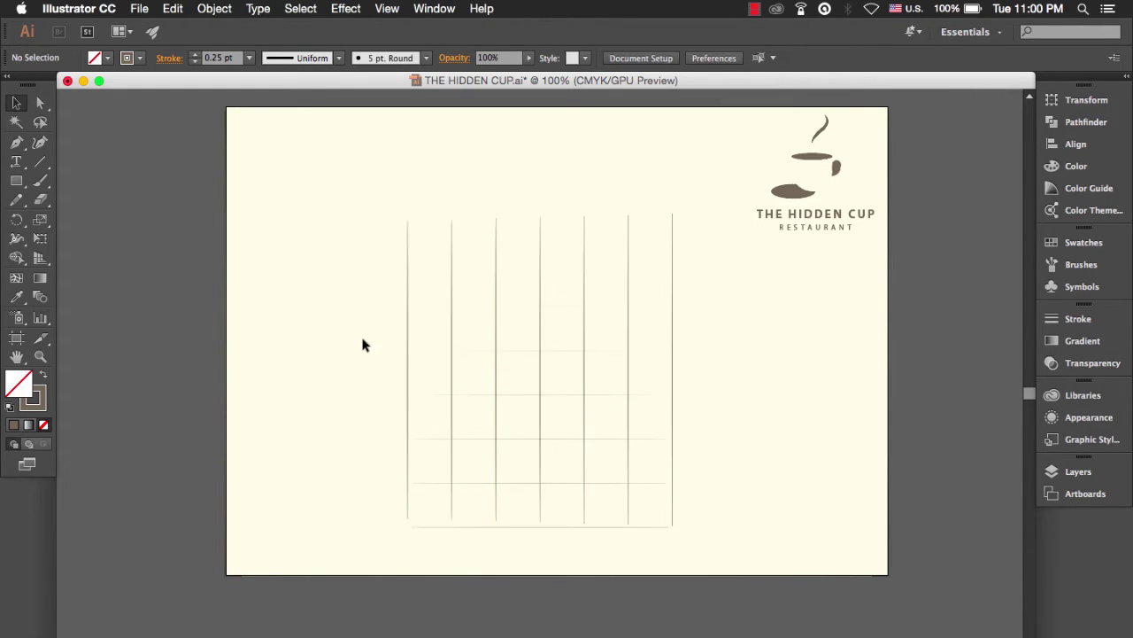
- Align the vertical centers of both line groups and move the whole grid up toward the middle of the artboard
{"action": "left_click_drag", "start_coordinate": [379, 261], "coordinate": [707, 574]}
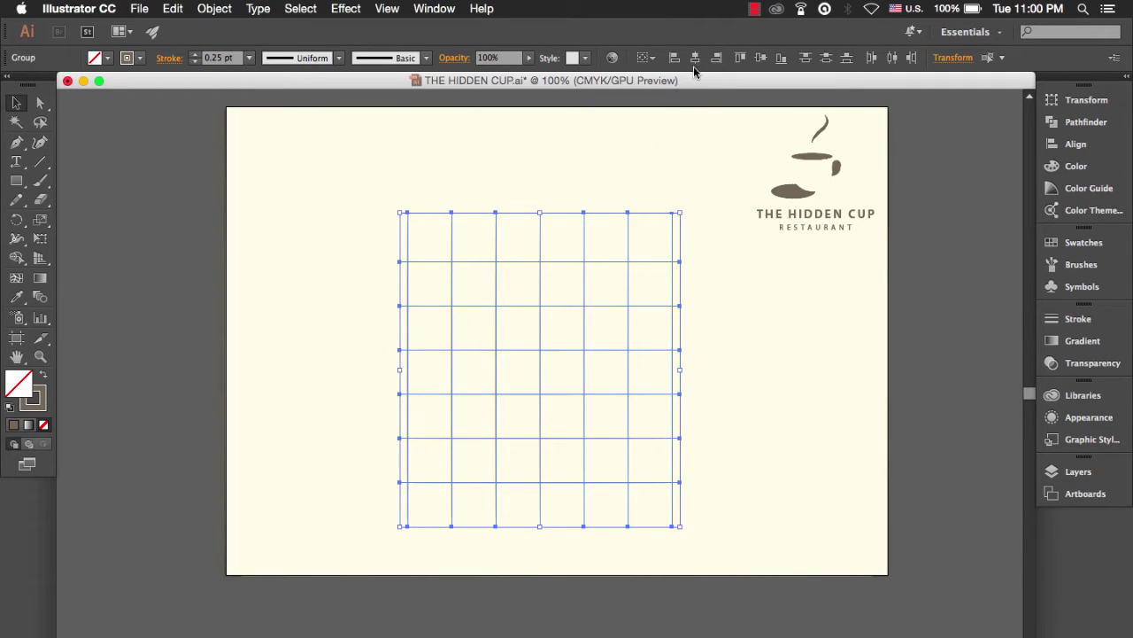
{"action": "left_click", "coordinate": [761, 57]}
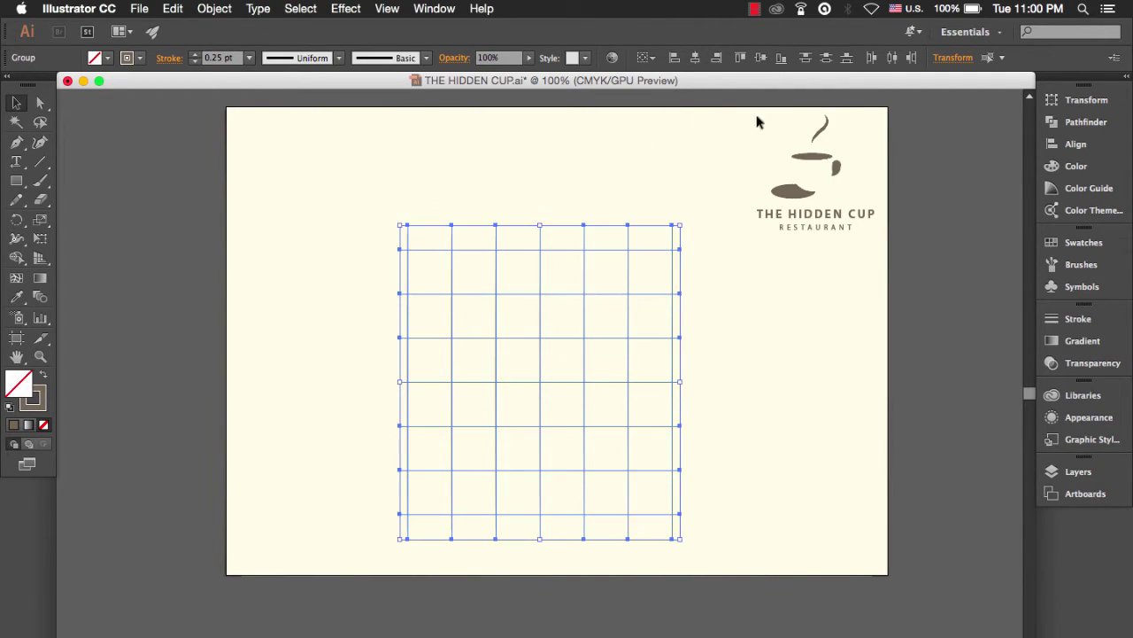
{"action": "left_click", "coordinate": [742, 424]}
{"action": "left_click_drag", "start_coordinate": [722, 222], "coordinate": [391, 532]}
{"action": "left_click_drag", "start_coordinate": [542, 295], "coordinate": [541, 278]}
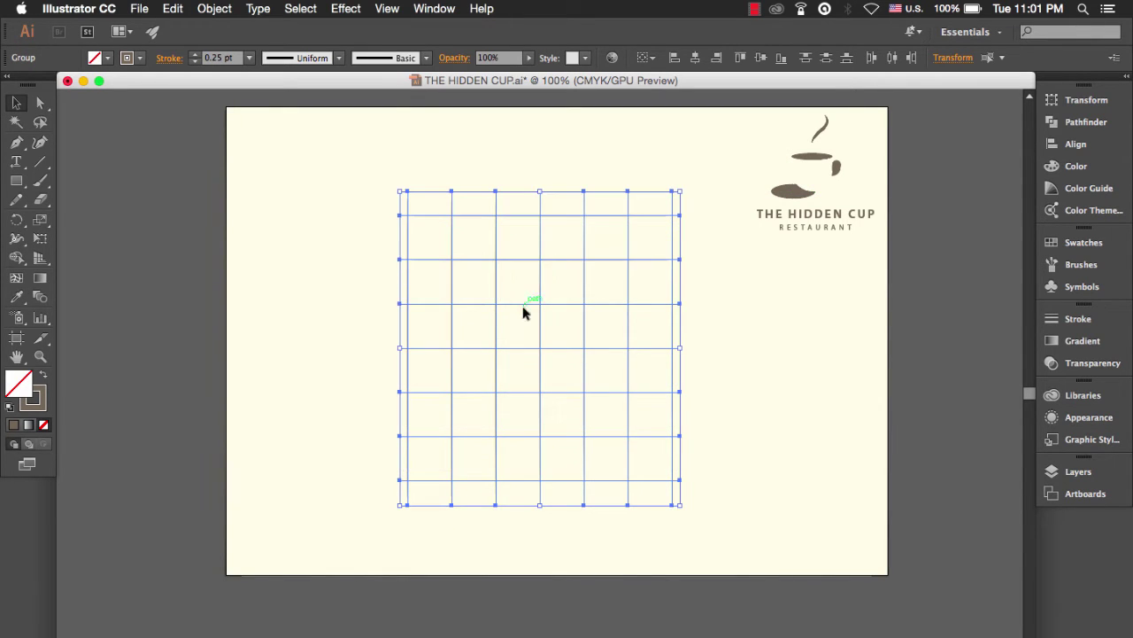
- Group the vertical and horizontal line groups into a single grid object
{"action": "left_click", "coordinate": [316, 282]}
{"action": "left_click_drag", "start_coordinate": [386, 181], "coordinate": [700, 522]}
{"action": "left_click", "coordinate": [753, 468]}
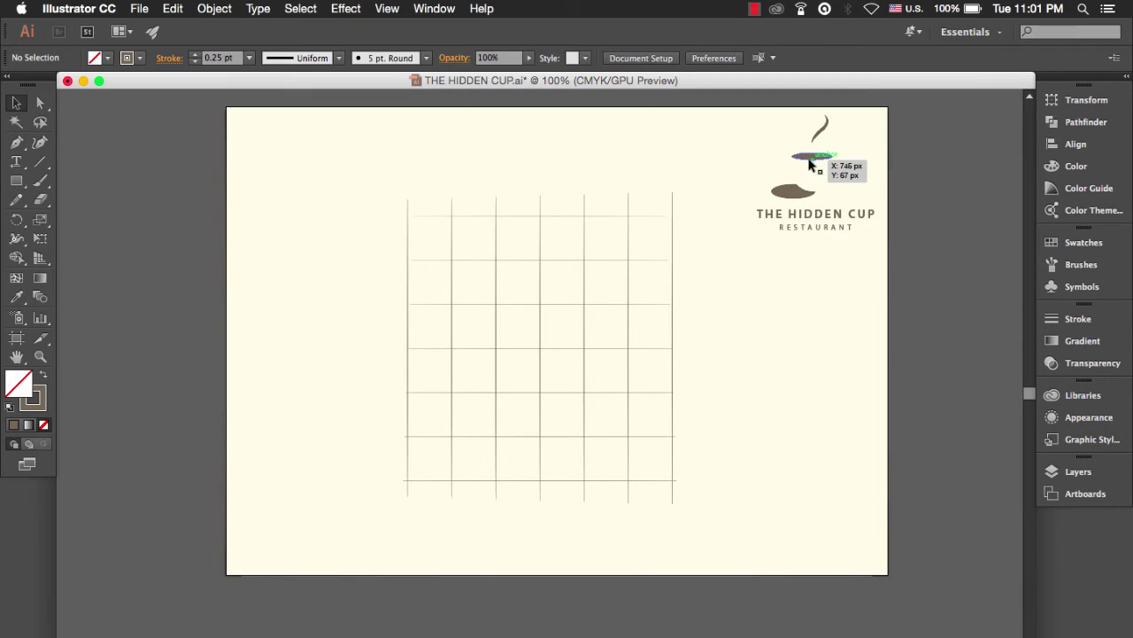
{"action": "left_click_drag", "start_coordinate": [700, 176], "coordinate": [369, 529]}
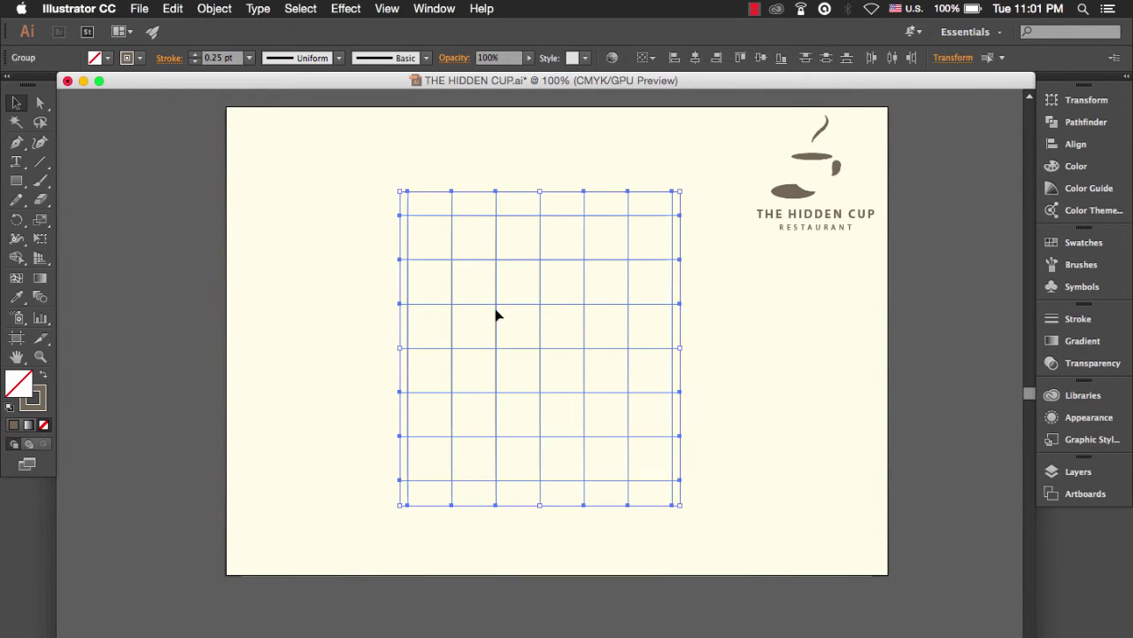
{"action": "right_click", "coordinate": [509, 264]}
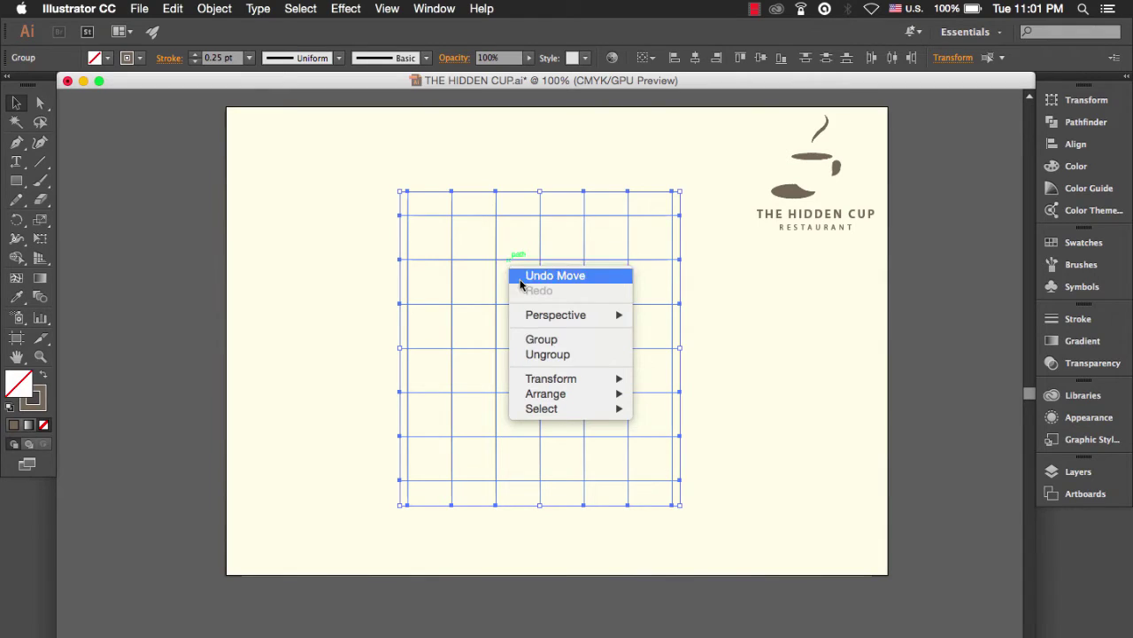
{"action": "left_click", "coordinate": [538, 341]}
{"action": "left_click", "coordinate": [802, 349]}
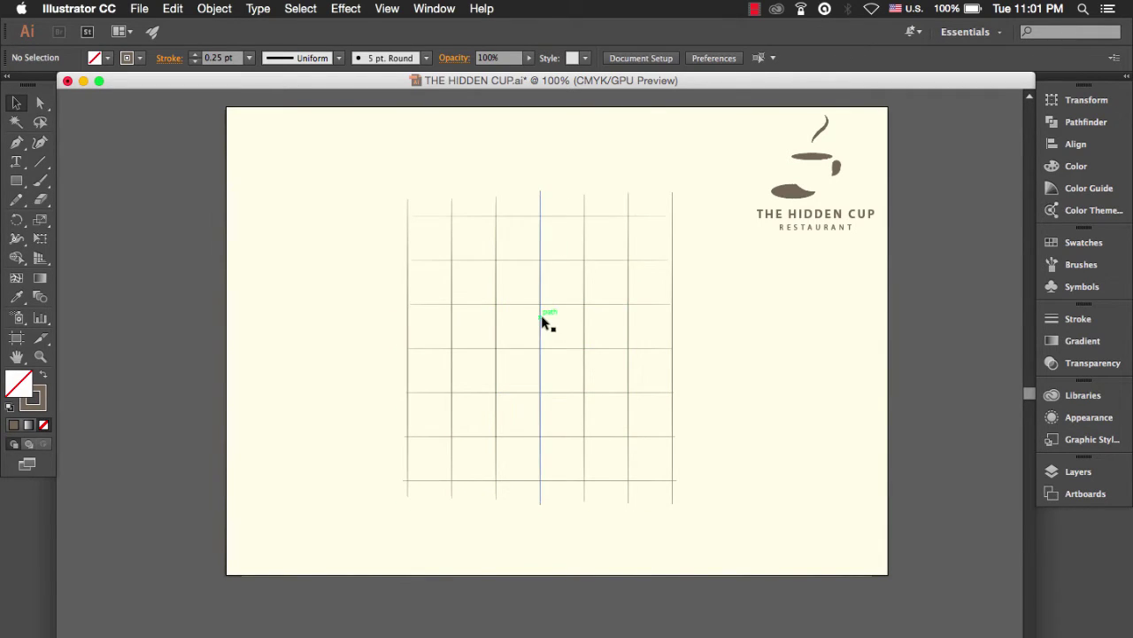
{"action": "left_click", "coordinate": [542, 321]}
{"action": "left_click", "coordinate": [746, 345]}
- Draw a circle two grid cells in diameter with the Ellipse tool, centered where the second vertical and fourth horizontal lines cross
{"action": "left_click", "coordinate": [15, 182]}
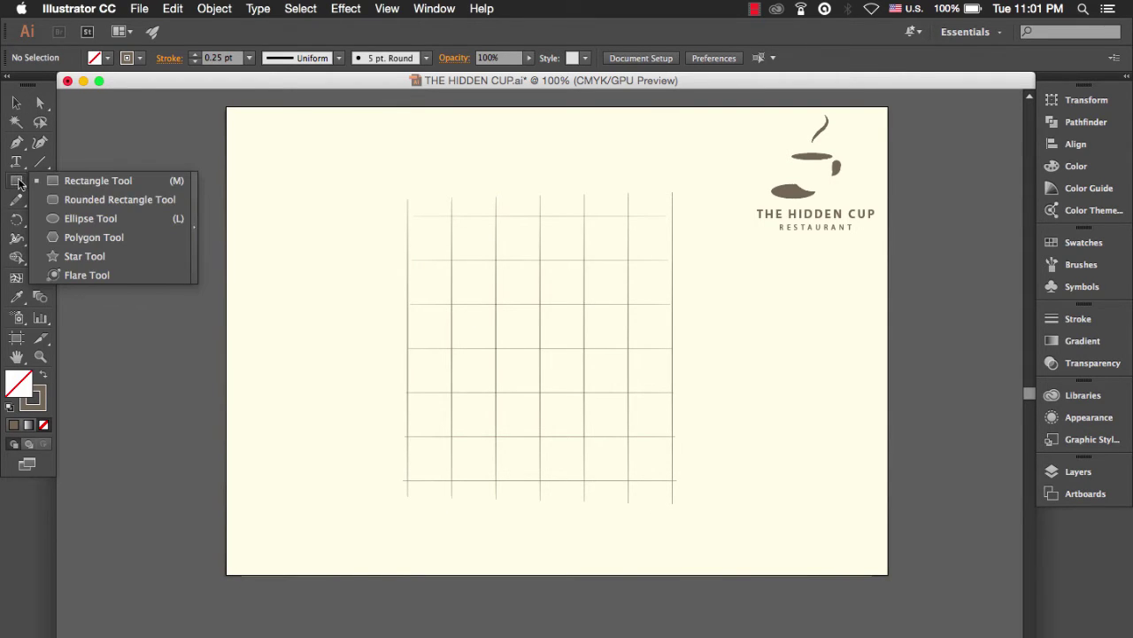
{"action": "left_click", "coordinate": [84, 217]}
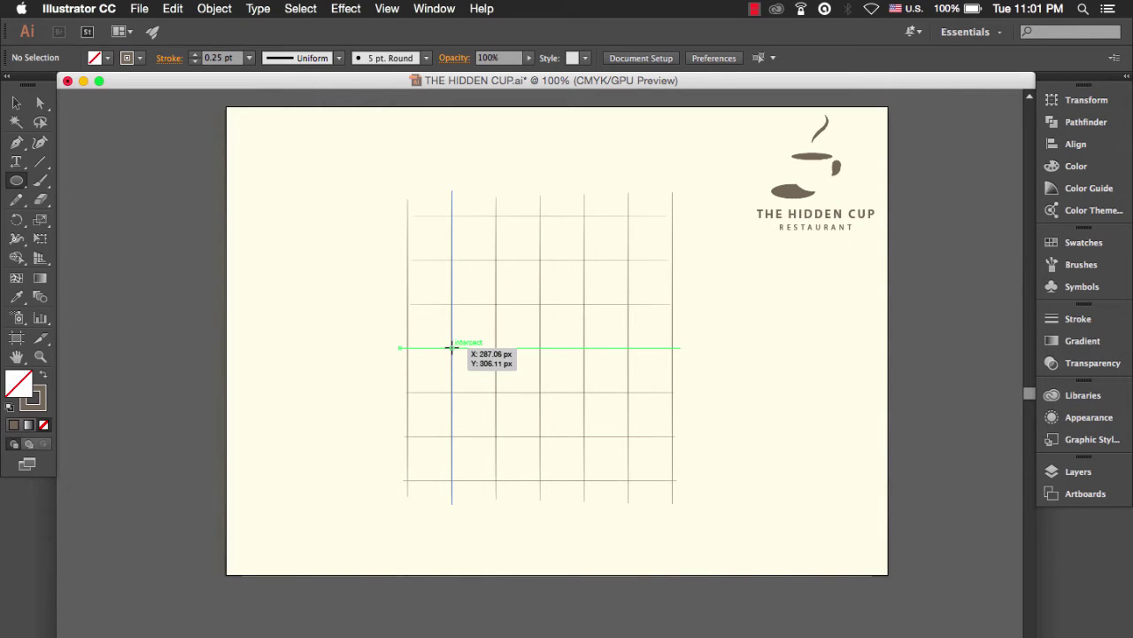
{"action": "left_click_drag", "start_coordinate": [452, 347], "coordinate": [478, 391]}
{"action": "left_click", "coordinate": [17, 102]}
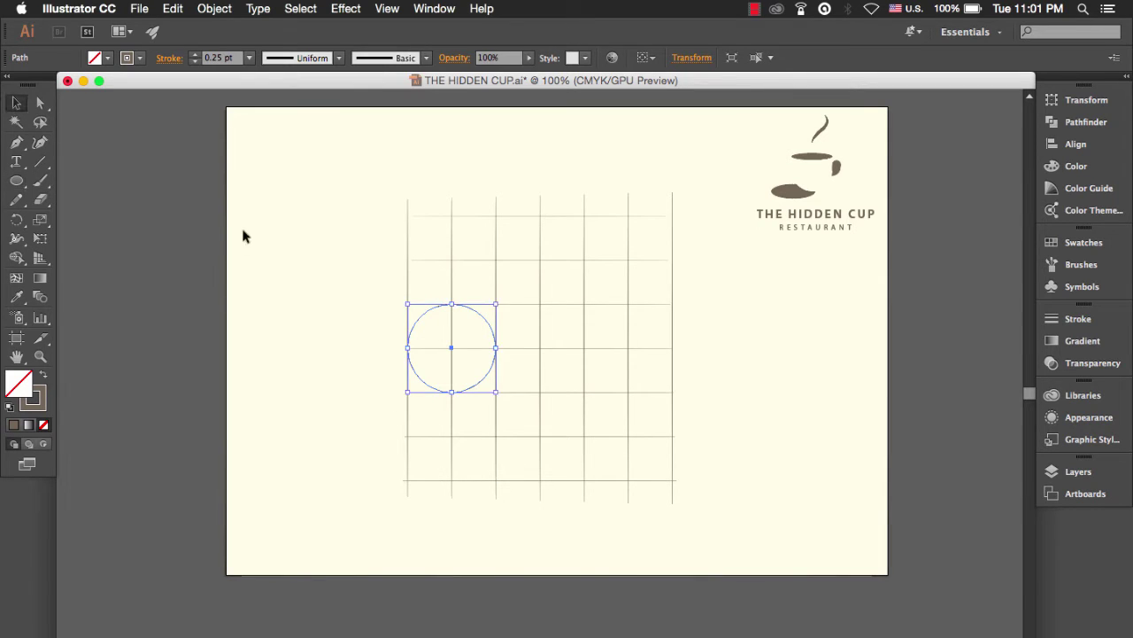
{"action": "left_click", "coordinate": [381, 320]}
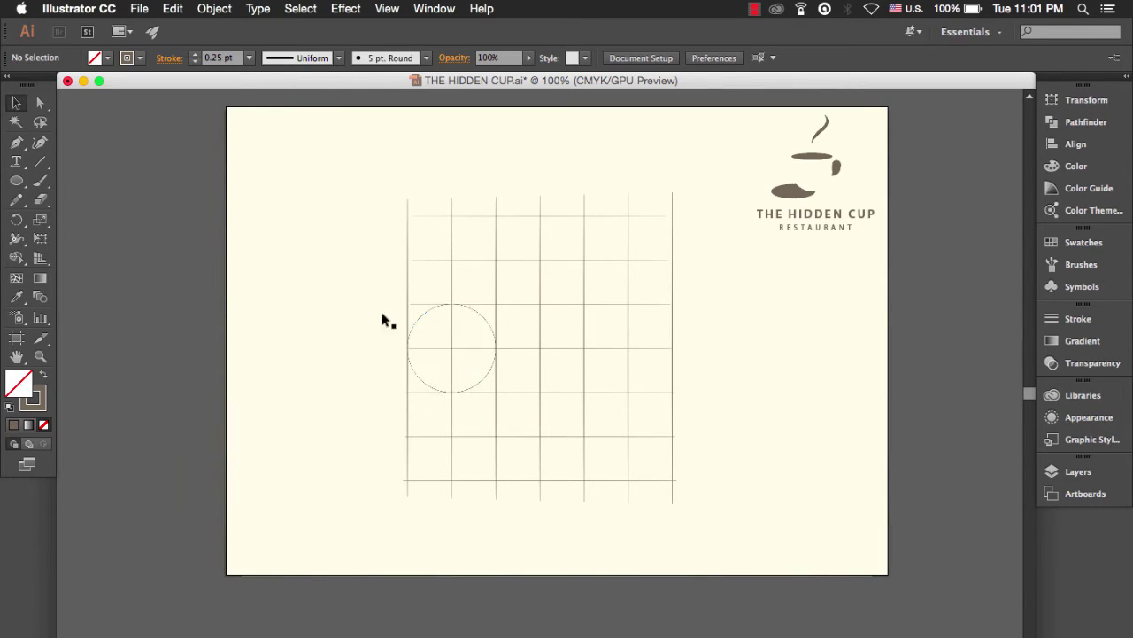
{"action": "left_click", "coordinate": [428, 318]}
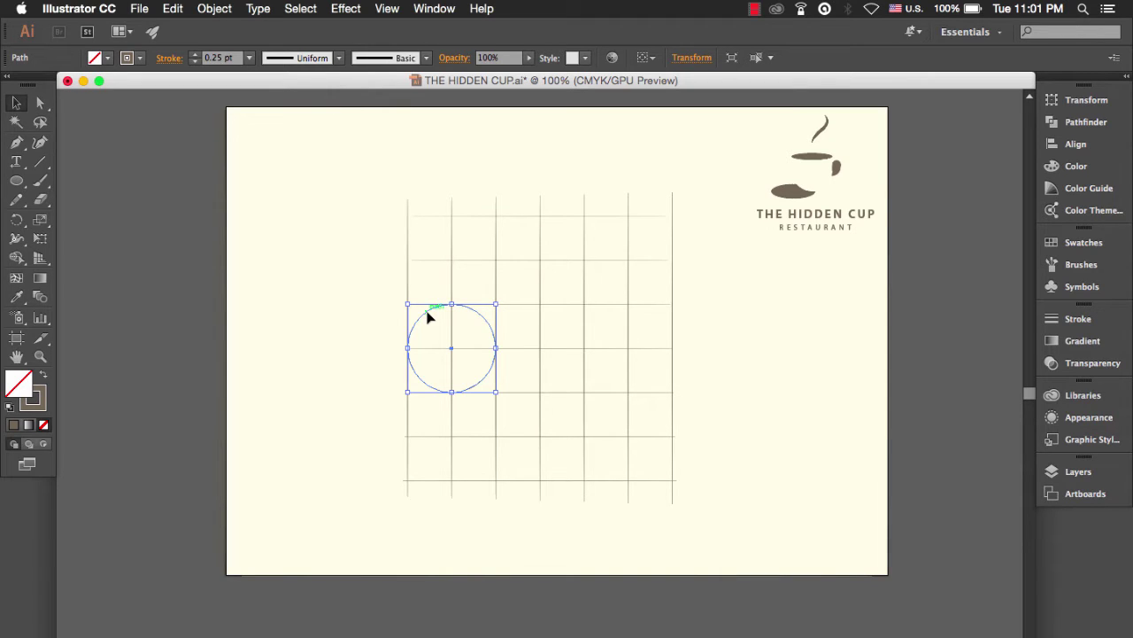
{"action": "left_click", "coordinate": [346, 313]}
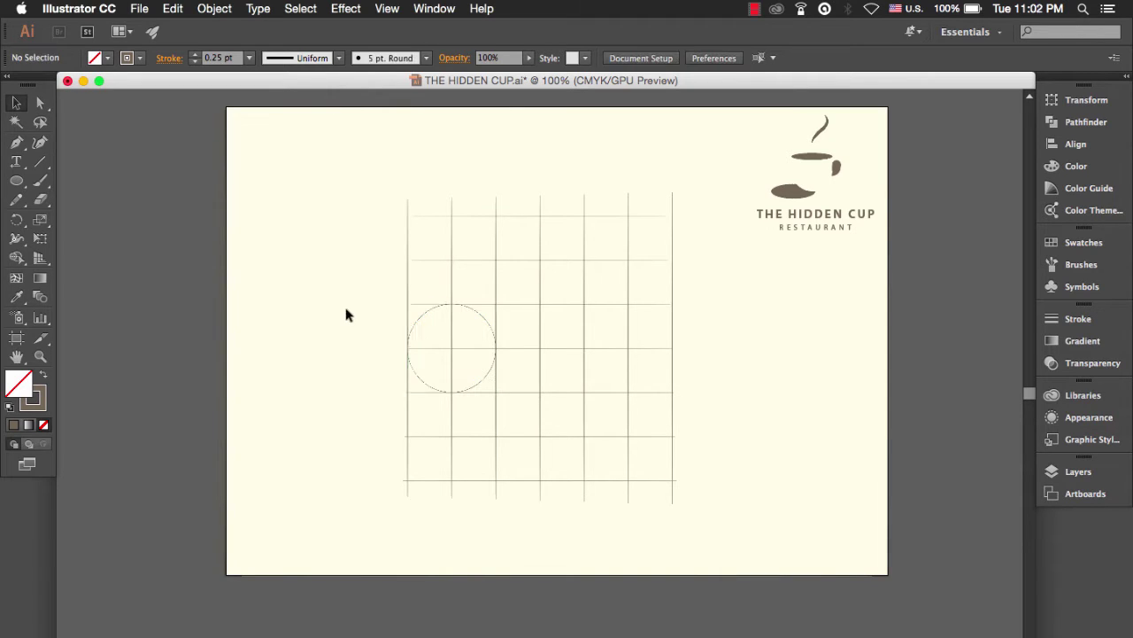
- Duplicate the circle twice across the grid so three equal circles sit side by side in one row
{"action": "left_click", "coordinate": [420, 320]}
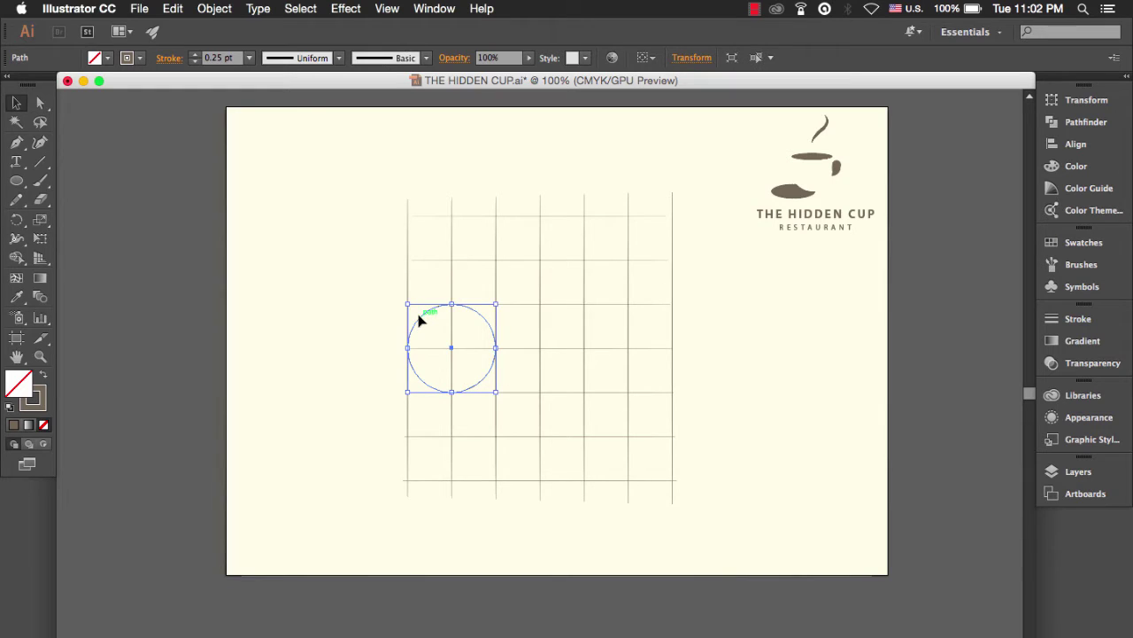
{"action": "left_click_drag", "start_coordinate": [419, 321], "coordinate": [509, 320]}
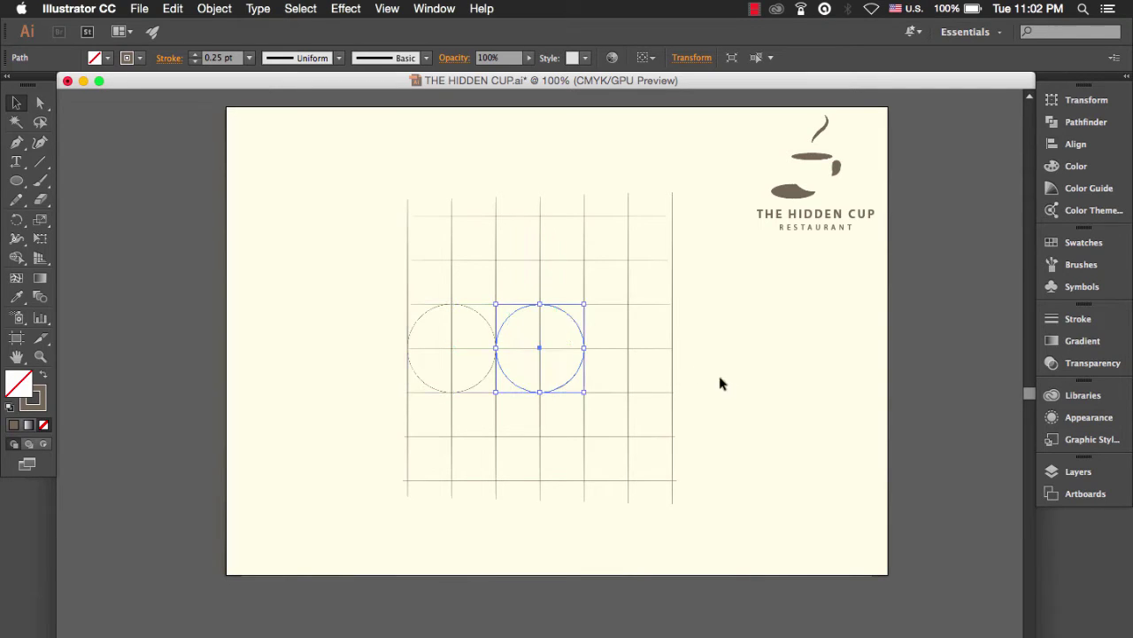
{"action": "left_click", "coordinate": [664, 342]}
{"action": "left_click", "coordinate": [571, 320]}
{"action": "left_click_drag", "start_coordinate": [571, 320], "coordinate": [663, 321]}
{"action": "left_click", "coordinate": [723, 354]}
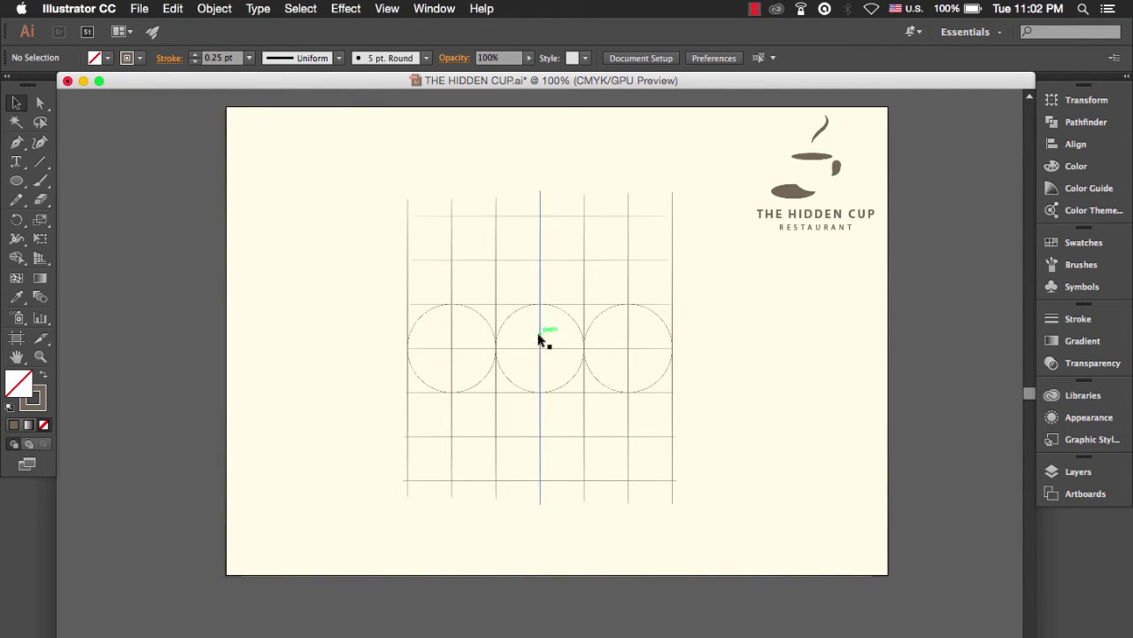
- Group the three circles together with the construction grid
{"action": "left_click", "coordinate": [14, 184]}
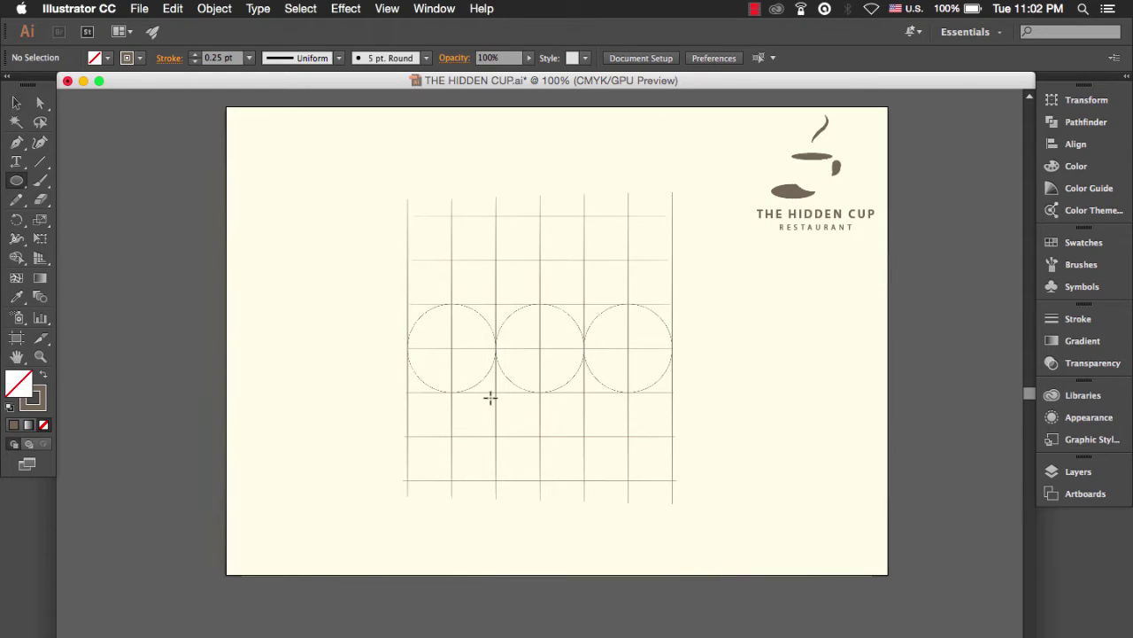
{"action": "left_click", "coordinate": [16, 101]}
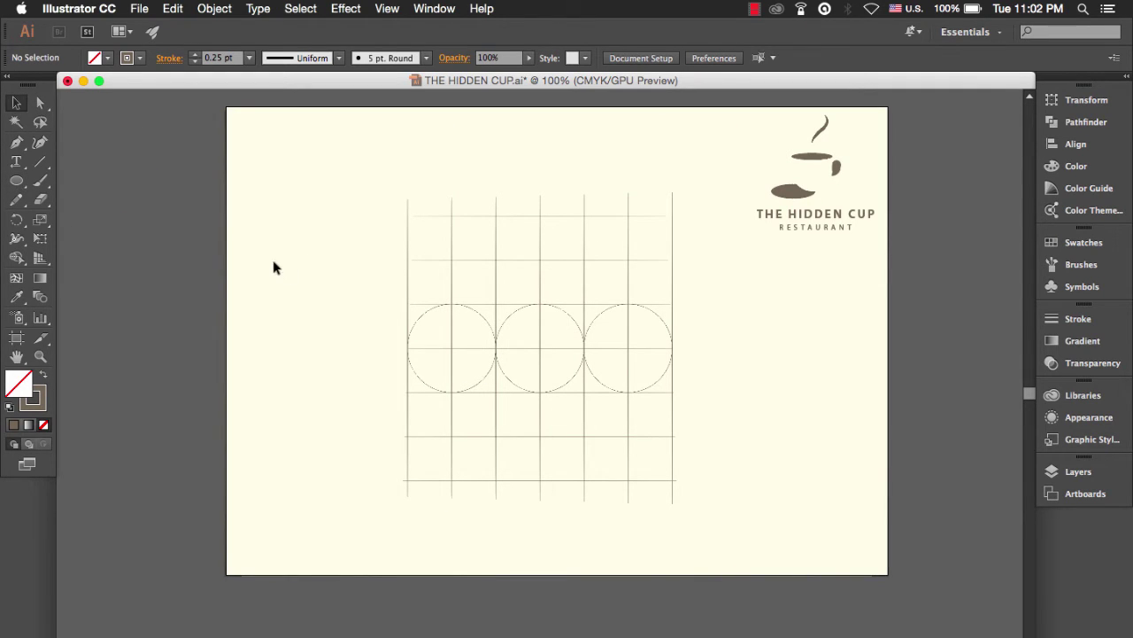
{"action": "left_click_drag", "start_coordinate": [343, 285], "coordinate": [696, 454]}
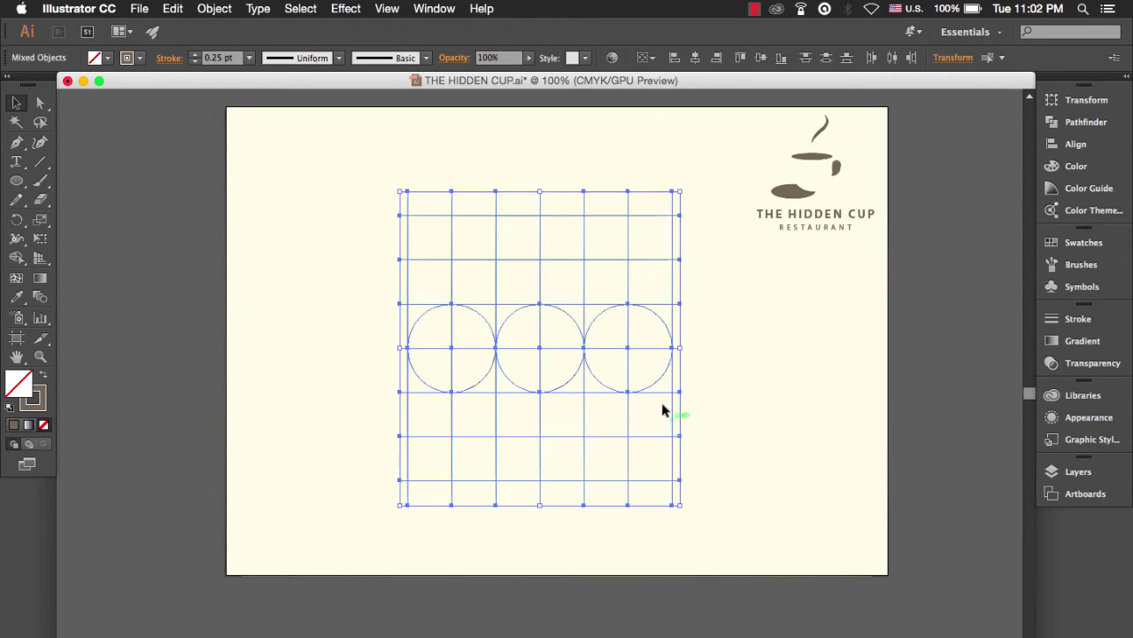
{"action": "right_click", "coordinate": [582, 333]}
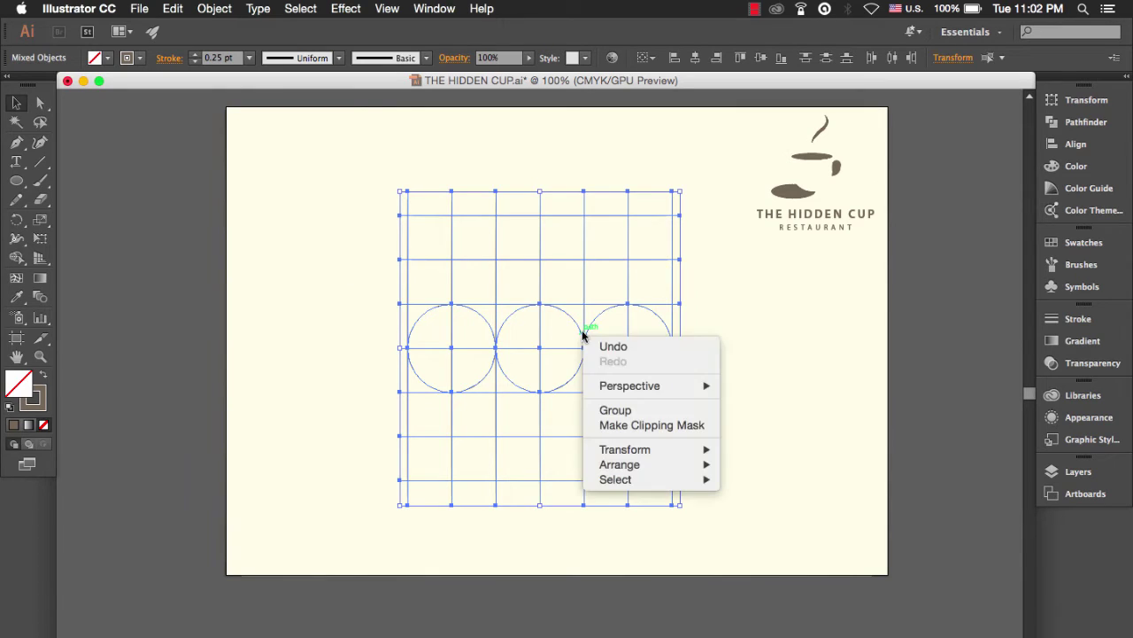
{"action": "left_click", "coordinate": [612, 413]}
{"action": "left_click", "coordinate": [718, 392]}
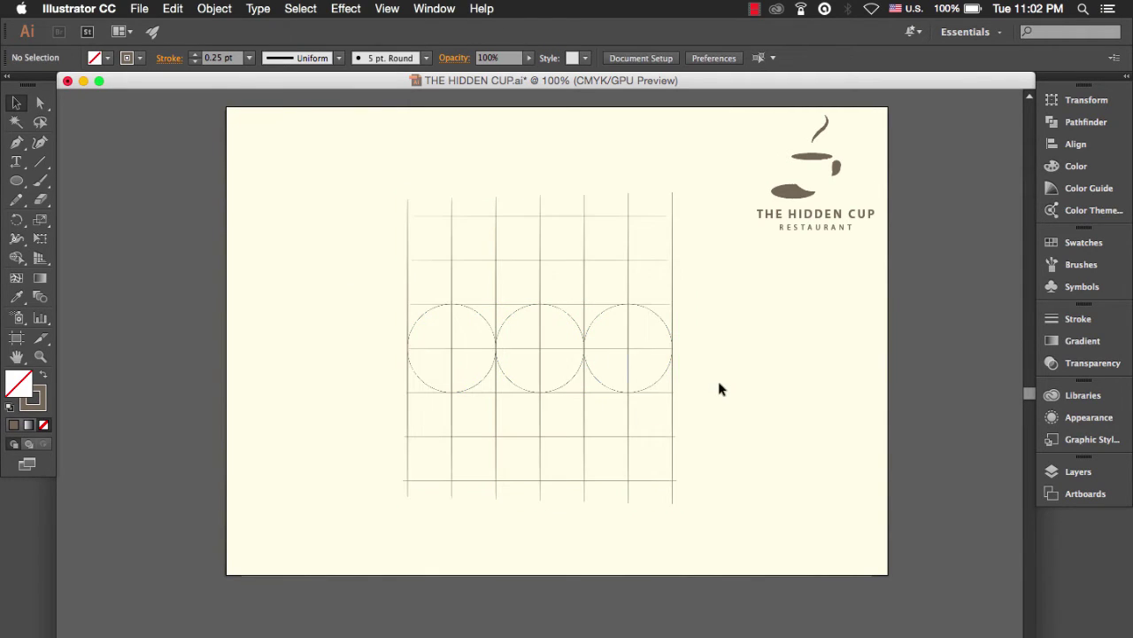
{"action": "left_click", "coordinate": [544, 352]}
{"action": "left_click", "coordinate": [293, 283]}
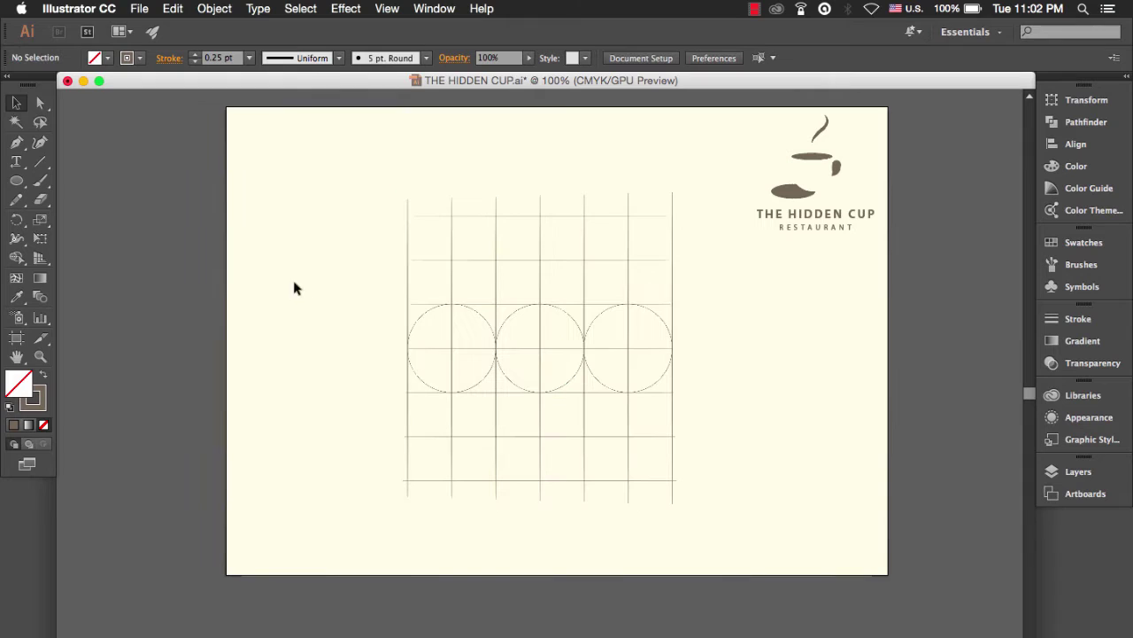
- Draw a flat ellipse two grid cells wide across the upper middle circle and fill it with the logo's brown using the Eyedropper
{"action": "left_click", "coordinate": [14, 182]}
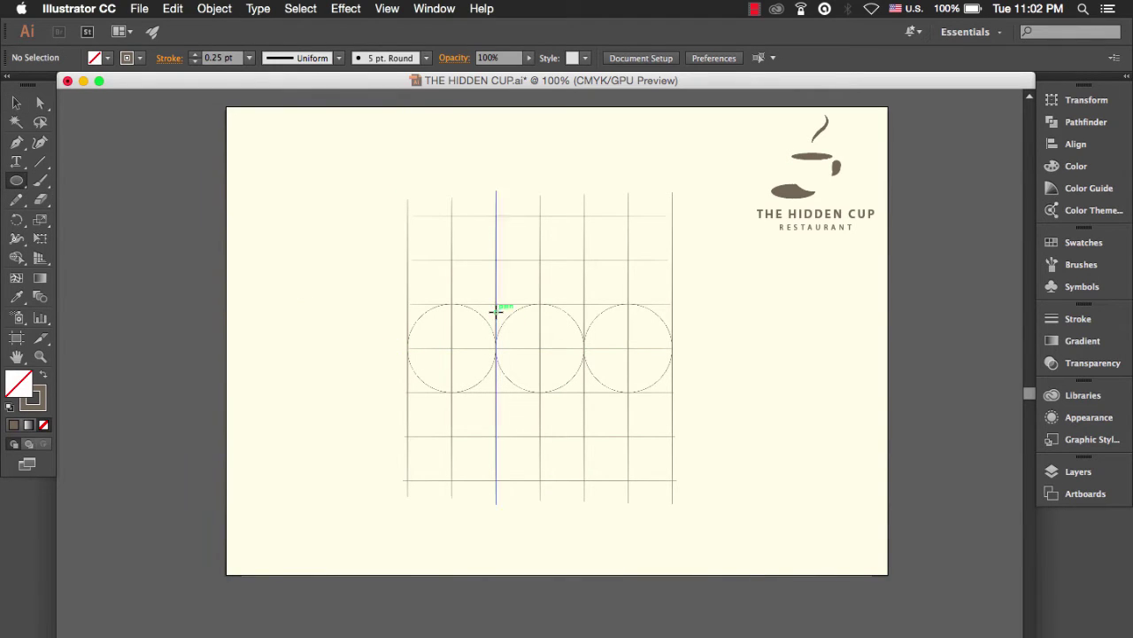
{"action": "left_click_drag", "start_coordinate": [497, 314], "coordinate": [584, 332]}
{"action": "left_click", "coordinate": [16, 104]}
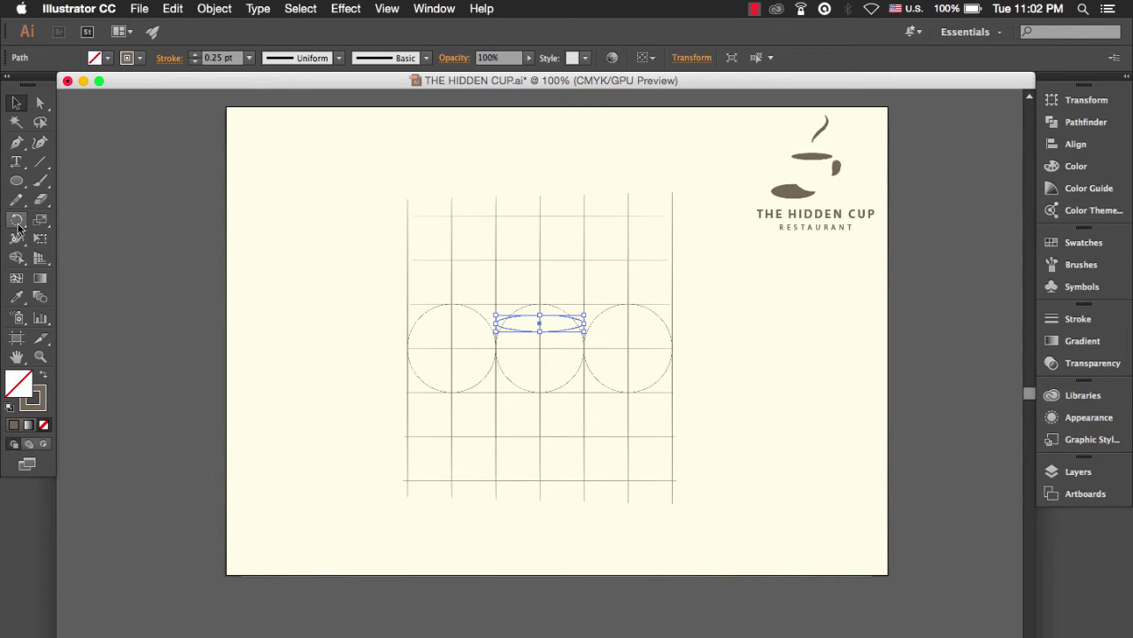
{"action": "left_click", "coordinate": [16, 296]}
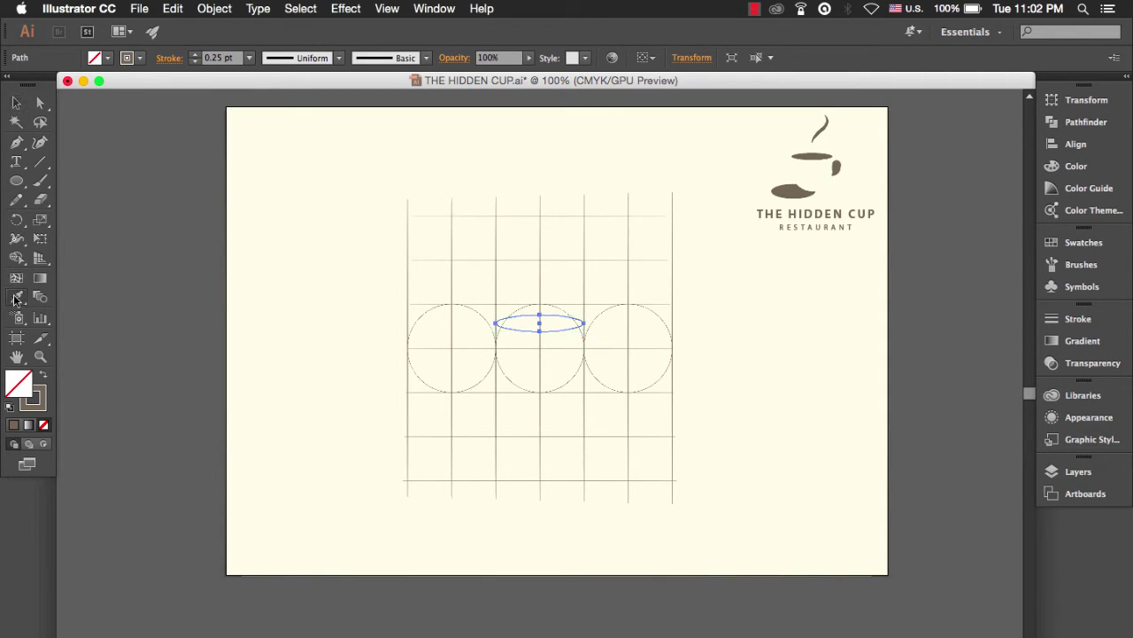
{"action": "left_click", "coordinate": [820, 153]}
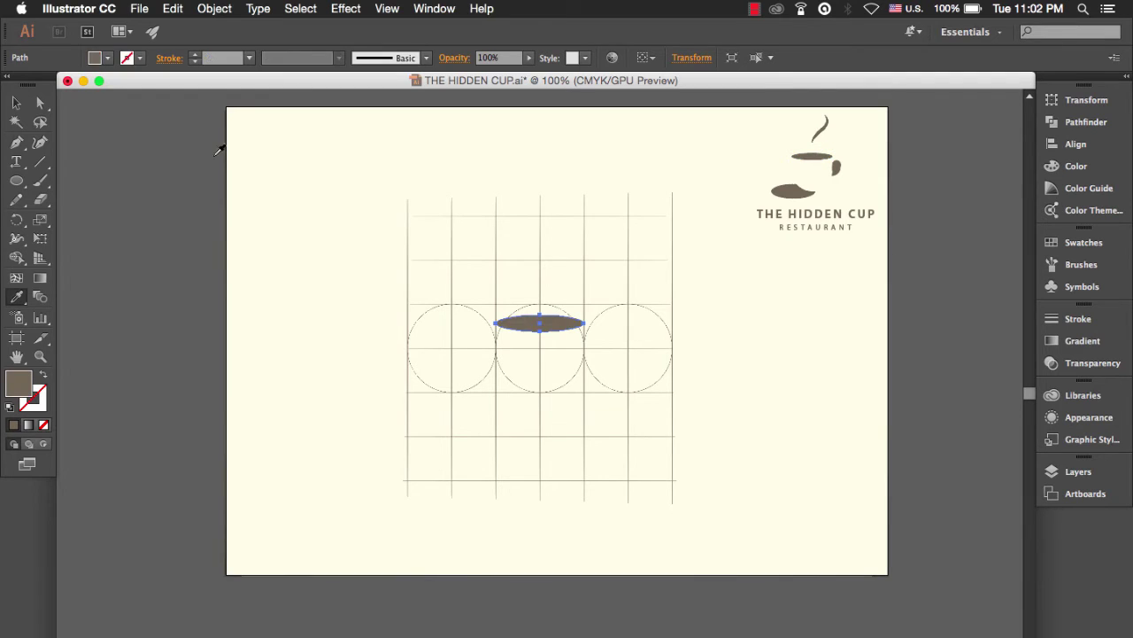
{"action": "left_click", "coordinate": [15, 103]}
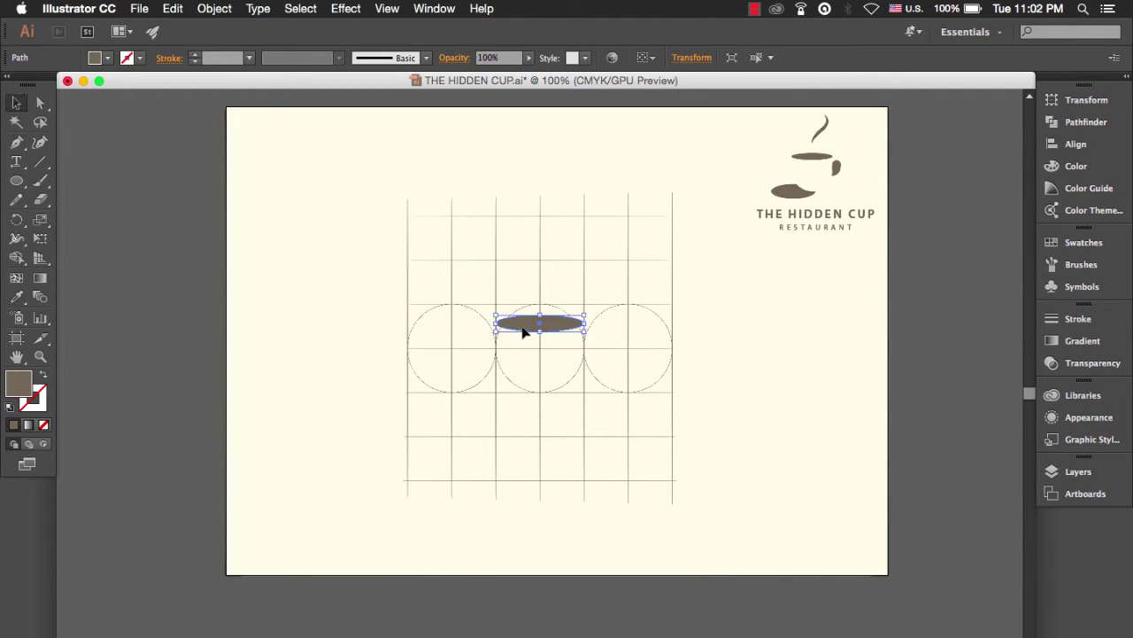
- Move the brown ellipse slightly upward within the middle circle, keeping its ends on the third and fifth vertical lines
{"action": "key", "text": "super+equal"}
{"action": "key", "text": "super+equal"}
{"action": "left_click_drag", "start_coordinate": [572, 323], "coordinate": [573, 312]}
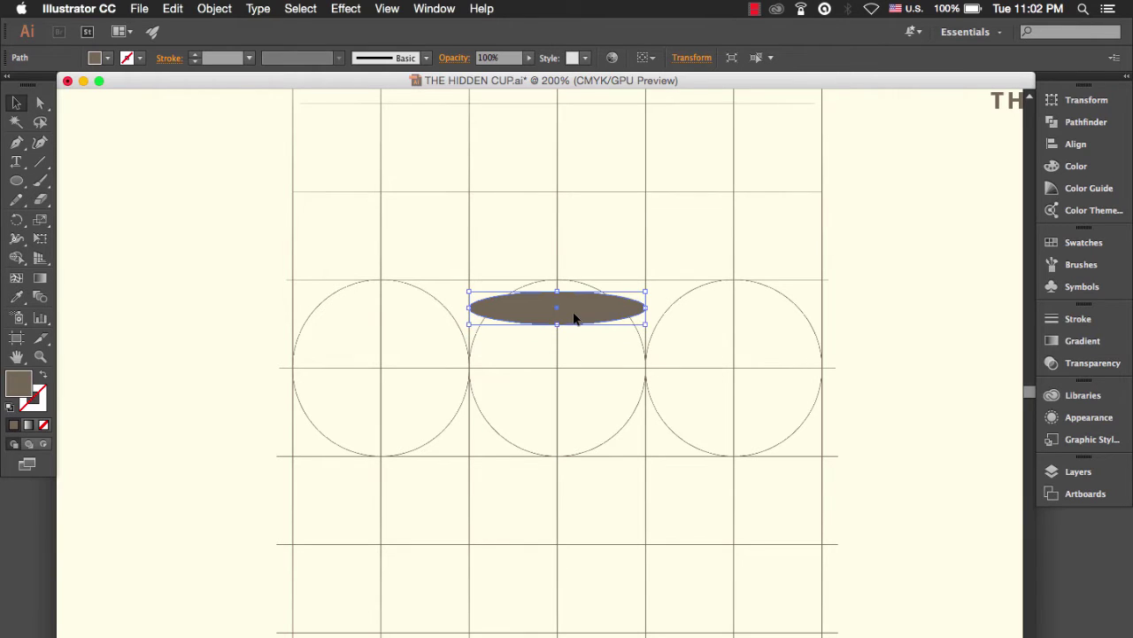
{"action": "left_click", "coordinate": [212, 310]}
{"action": "key", "text": "super+equal"}
{"action": "key", "text": "super+equal"}
{"action": "key", "text": "super+minus"}
{"action": "key", "text": "super+minus"}
{"action": "key", "text": "super+minus"}
{"action": "key", "text": "super+minus"}
{"action": "key", "text": "super+minus"}
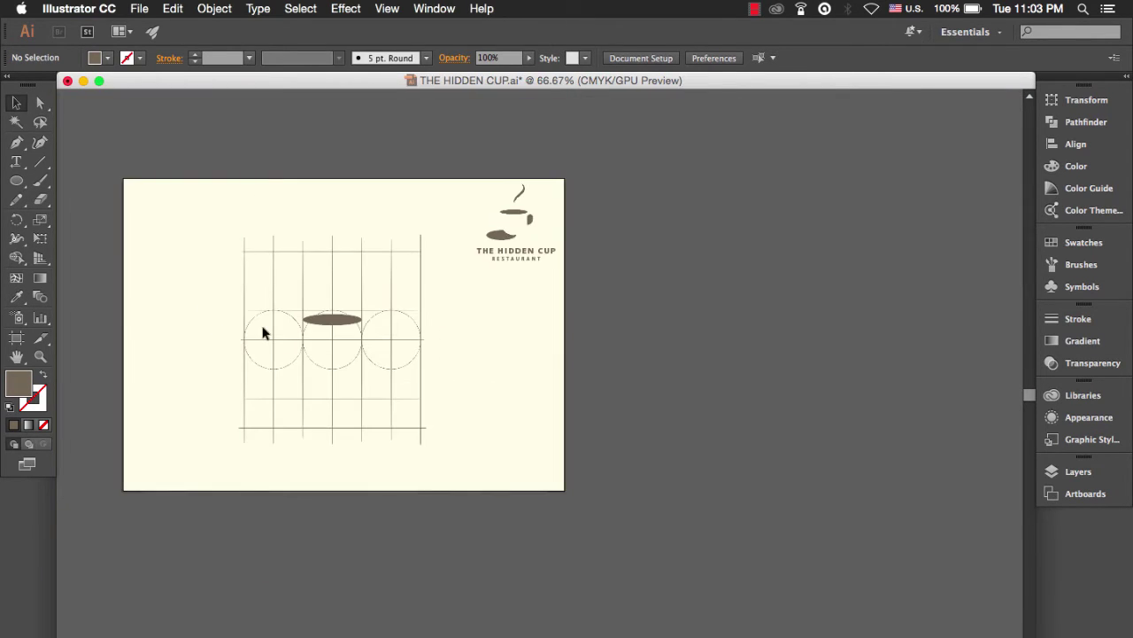
{"action": "key", "text": "super+equal"}
{"action": "key", "text": "super+equal"}
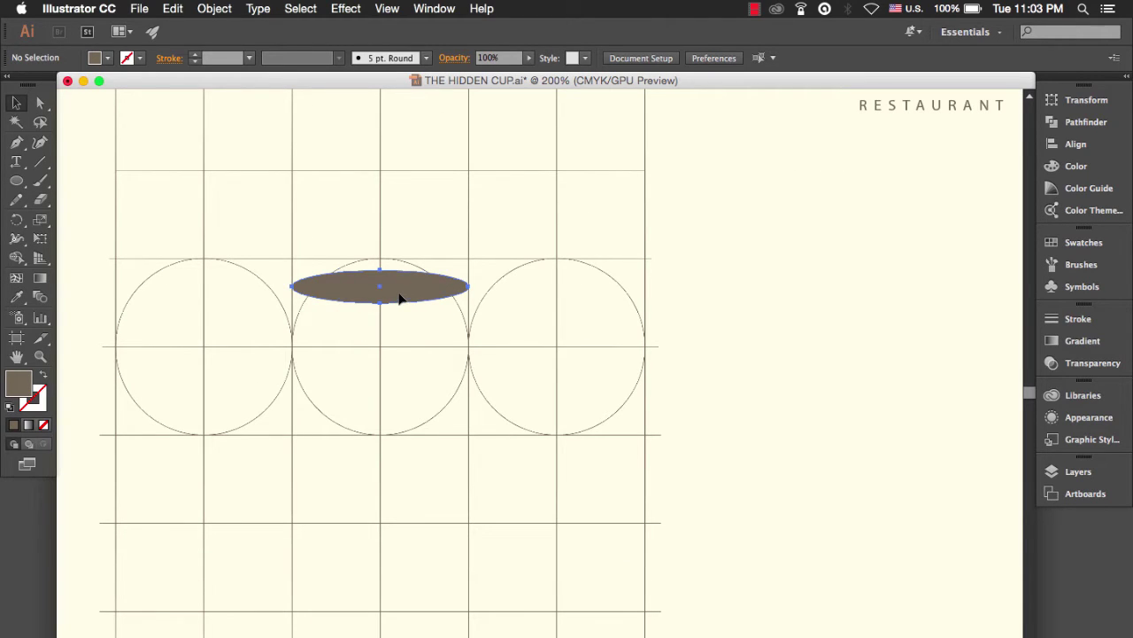
{"action": "left_click_drag", "start_coordinate": [398, 298], "coordinate": [400, 295]}
{"action": "left_click", "coordinate": [797, 334]}
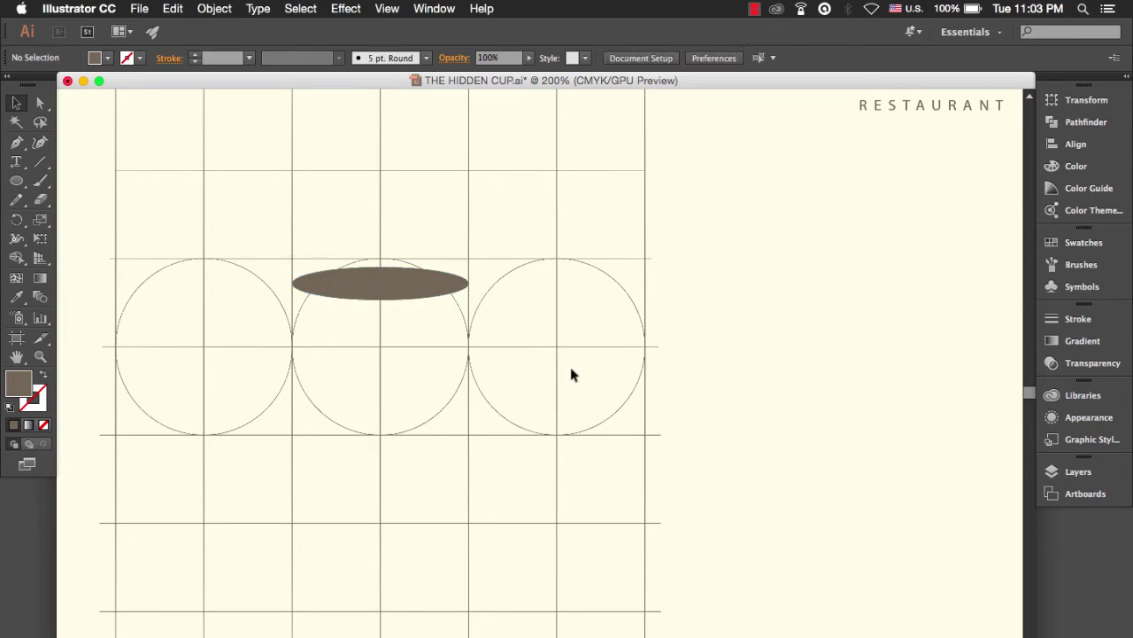
- Draw a second brown ellipse two cells wide and about half a cell high below the fifth horizontal line, between the second and fourth verticals
{"action": "left_click", "coordinate": [16, 180]}
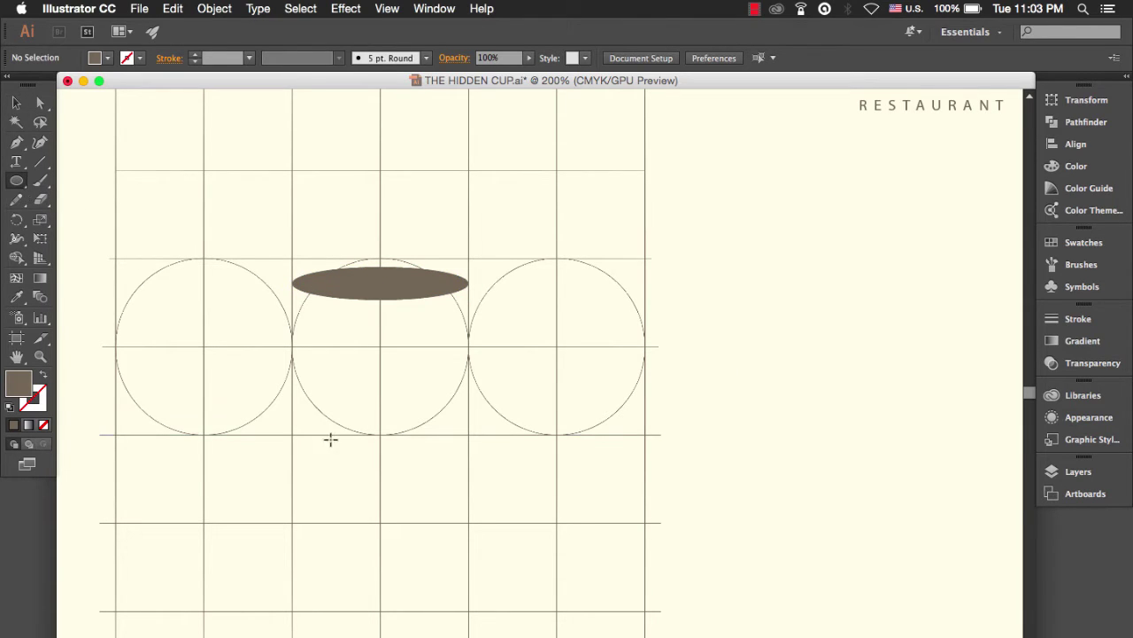
{"action": "left_click_drag", "start_coordinate": [381, 434], "coordinate": [202, 479]}
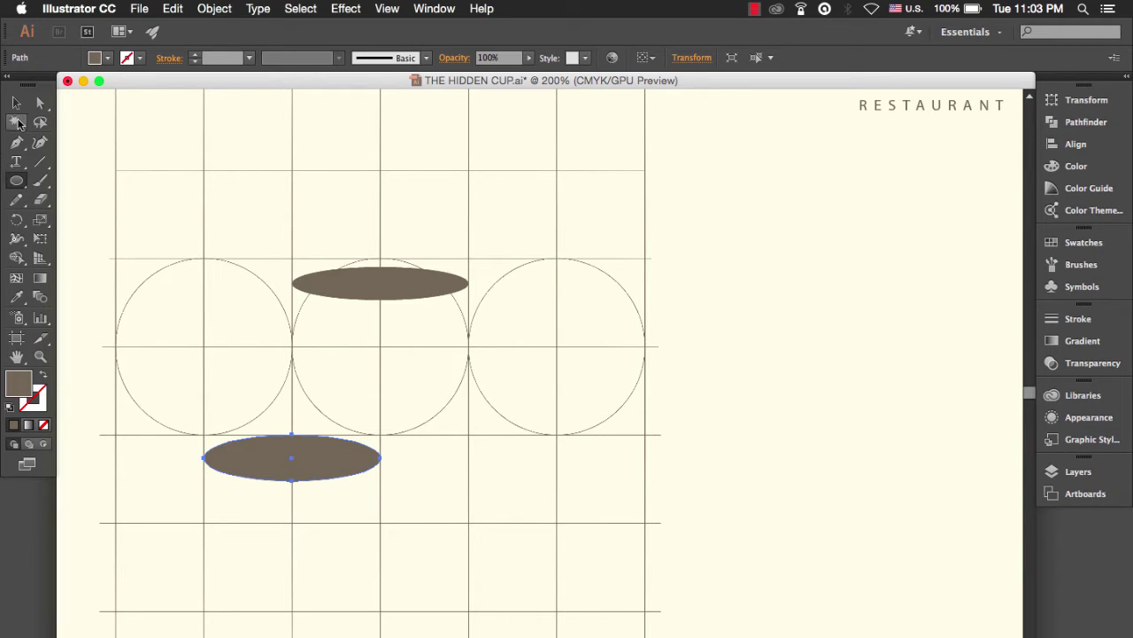
{"action": "left_click", "coordinate": [18, 104]}
- Move the lower ellipse so its center snaps to the crossing of the third vertical and fifth horizontal grid lines
{"action": "left_click_drag", "start_coordinate": [317, 459], "coordinate": [330, 448]}
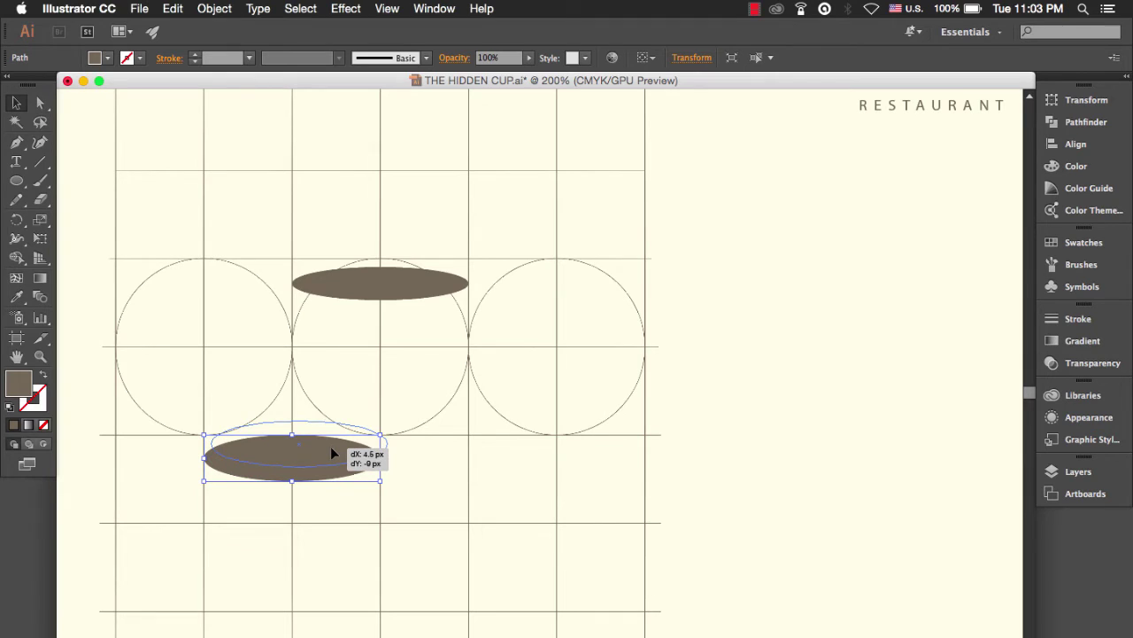
{"action": "left_click_drag", "start_coordinate": [332, 453], "coordinate": [330, 446]}
{"action": "left_click", "coordinate": [761, 476]}
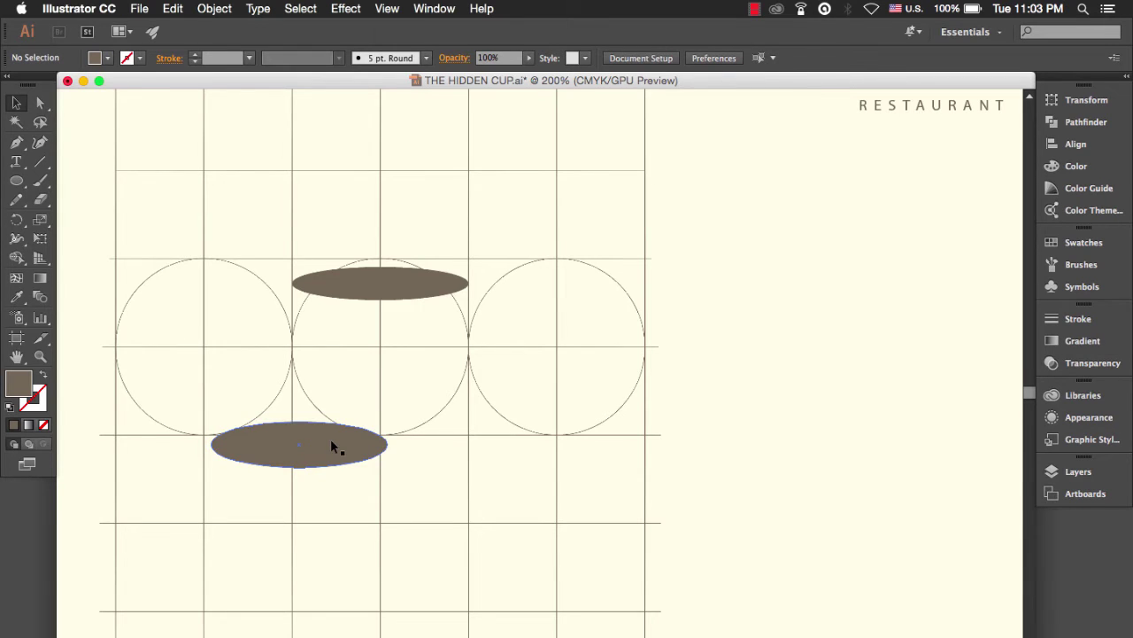
{"action": "scroll", "coordinate": [331, 446], "scroll_direction": "up", "scroll_amount": 1}
{"action": "scroll", "coordinate": [332, 446], "scroll_direction": "down", "scroll_amount": 3}
{"action": "scroll", "coordinate": [331, 446], "scroll_direction": "up", "scroll_amount": 4}
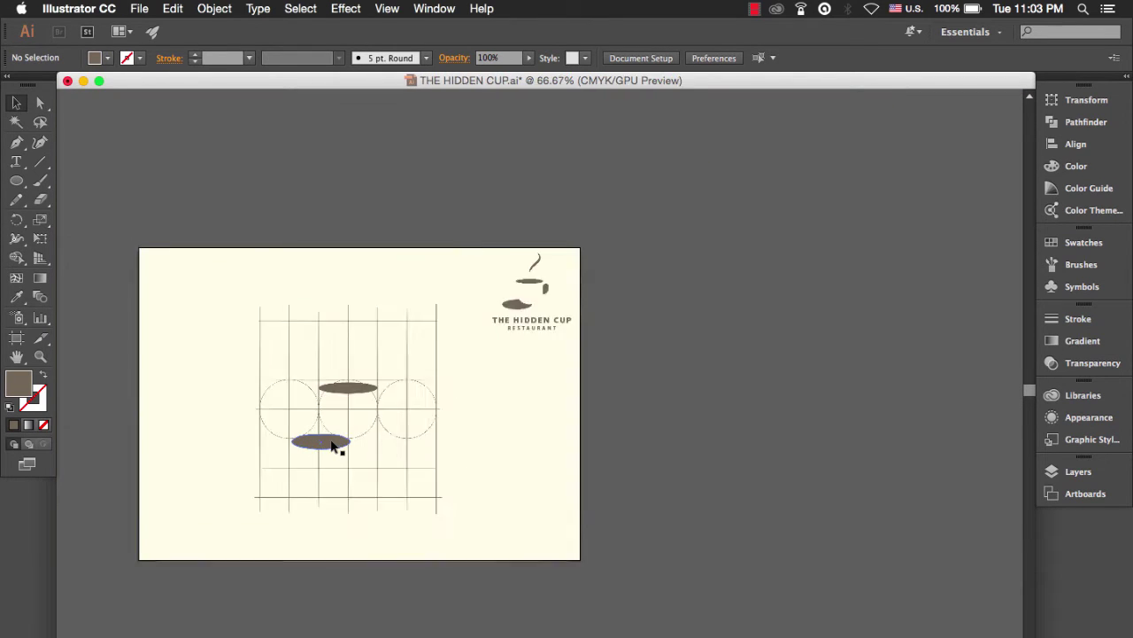
{"action": "scroll", "coordinate": [329, 441], "scroll_direction": "up", "scroll_amount": 4}
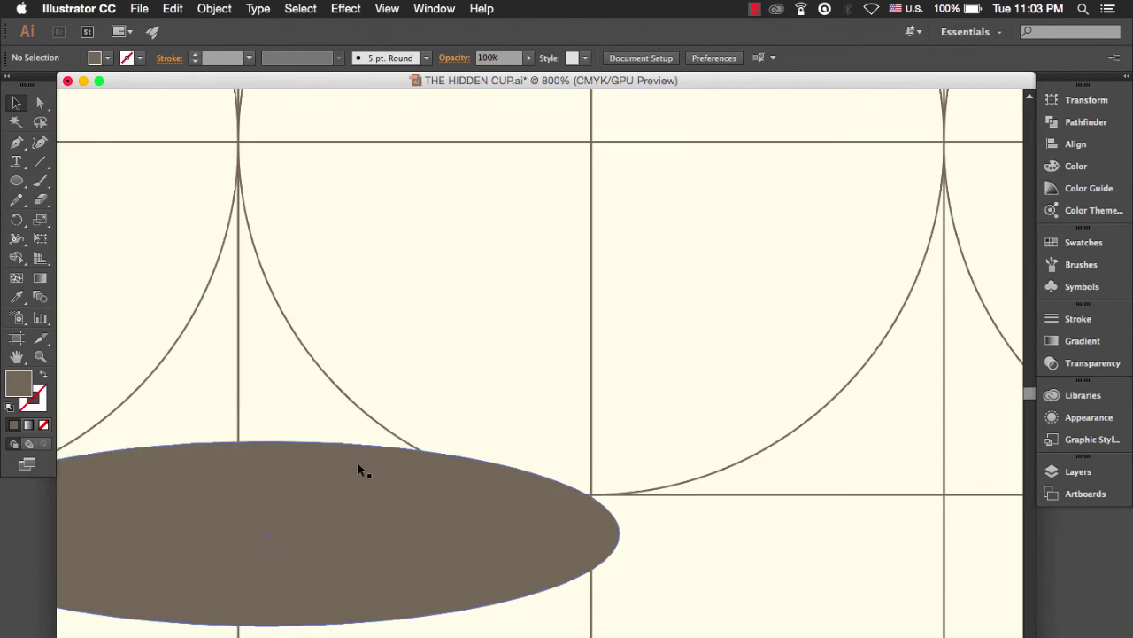
{"action": "left_click_drag", "start_coordinate": [514, 556], "coordinate": [488, 522]}
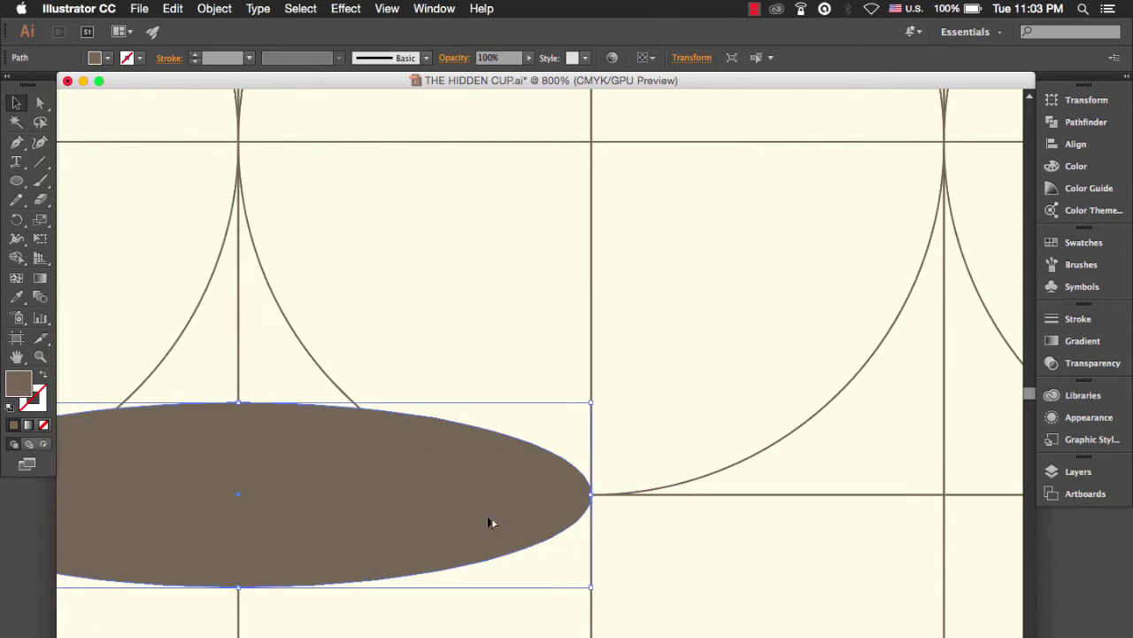
{"action": "scroll", "coordinate": [487, 522], "scroll_direction": "up", "scroll_amount": 1}
{"action": "scroll", "coordinate": [488, 521], "scroll_direction": "down", "scroll_amount": 6}
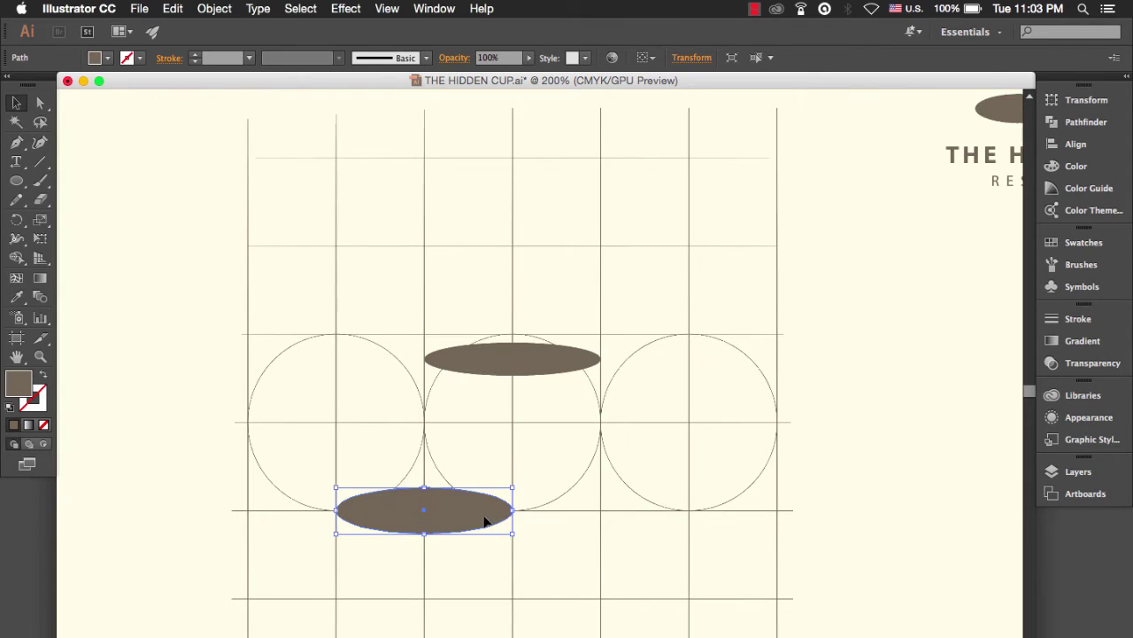
{"action": "scroll", "coordinate": [474, 522], "scroll_direction": "down", "scroll_amount": 1}
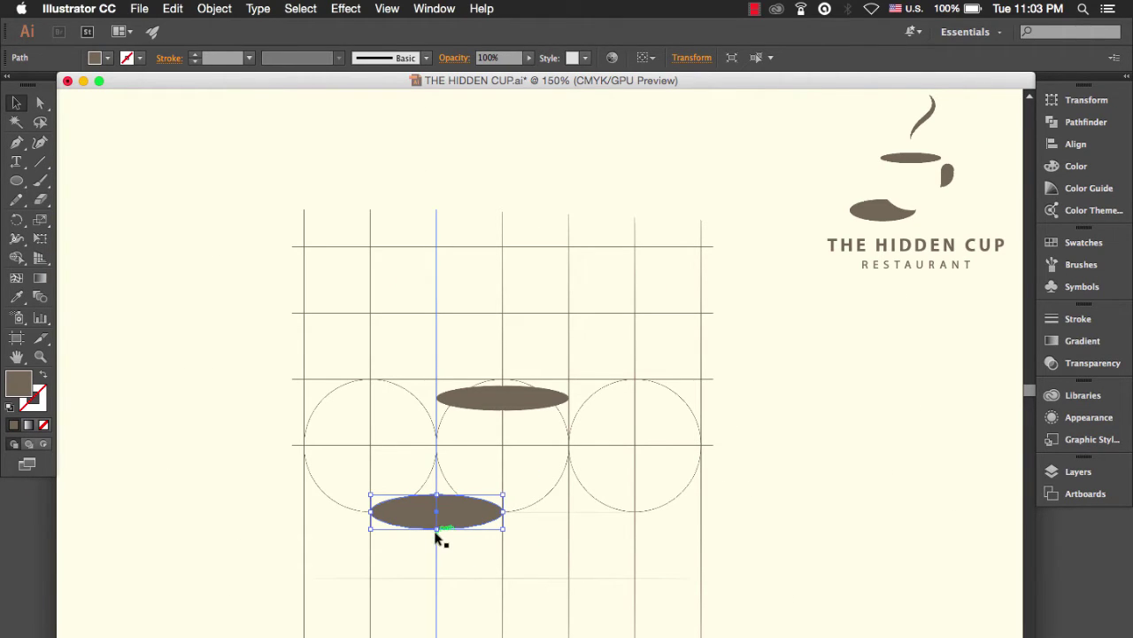
- Scale the lower ellipse down to slightly under two grid cells wide, keeping its right end on the fourth vertical line
{"action": "left_click_drag", "start_coordinate": [376, 512], "coordinate": [390, 513]}
{"action": "left_click", "coordinate": [198, 455]}
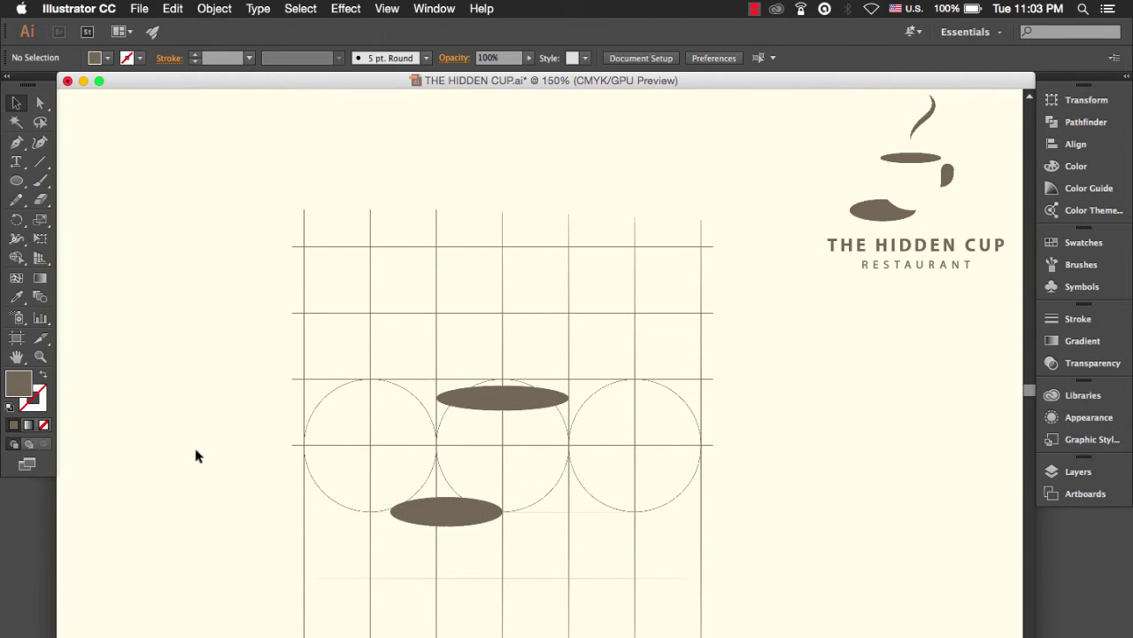
{"action": "left_click", "coordinate": [467, 522]}
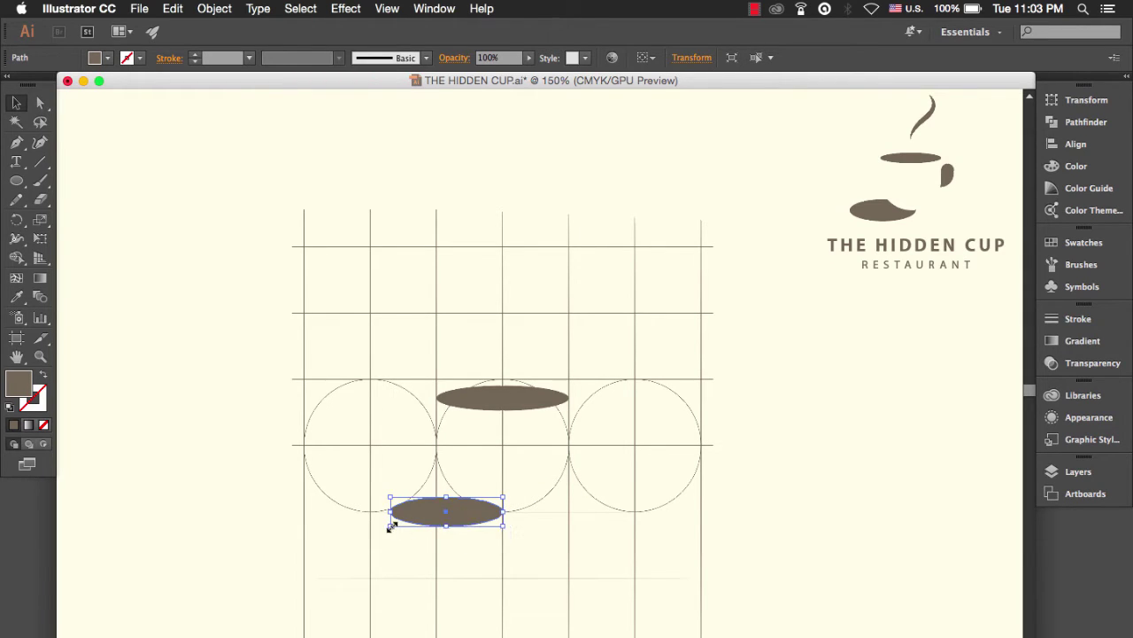
{"action": "left_click_drag", "start_coordinate": [391, 525], "coordinate": [383, 531]}
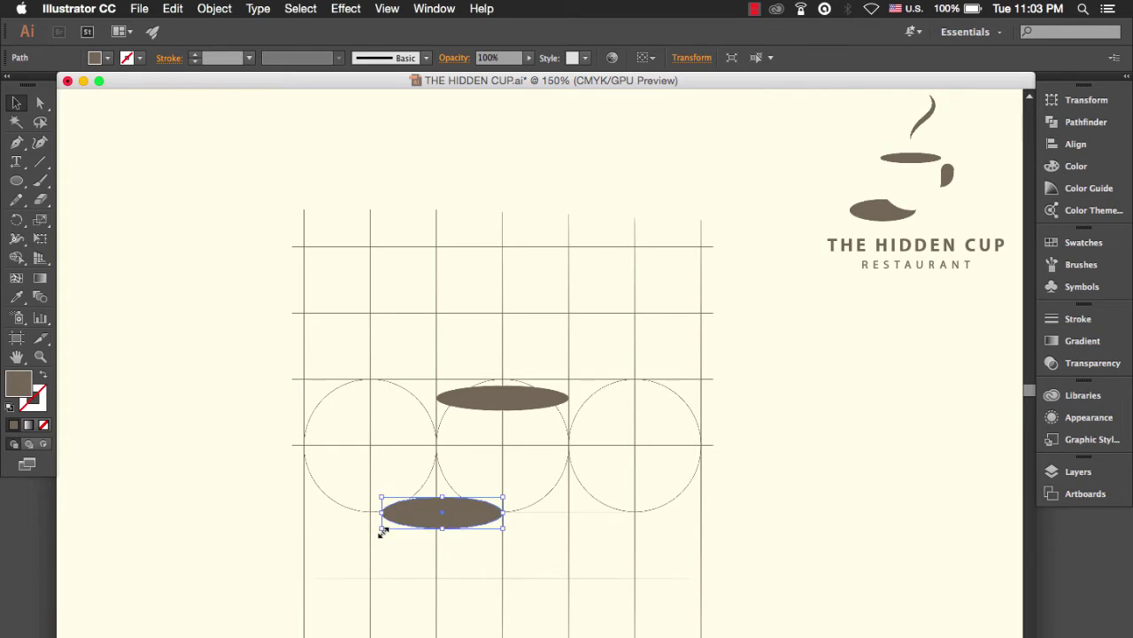
{"action": "left_click", "coordinate": [180, 464]}
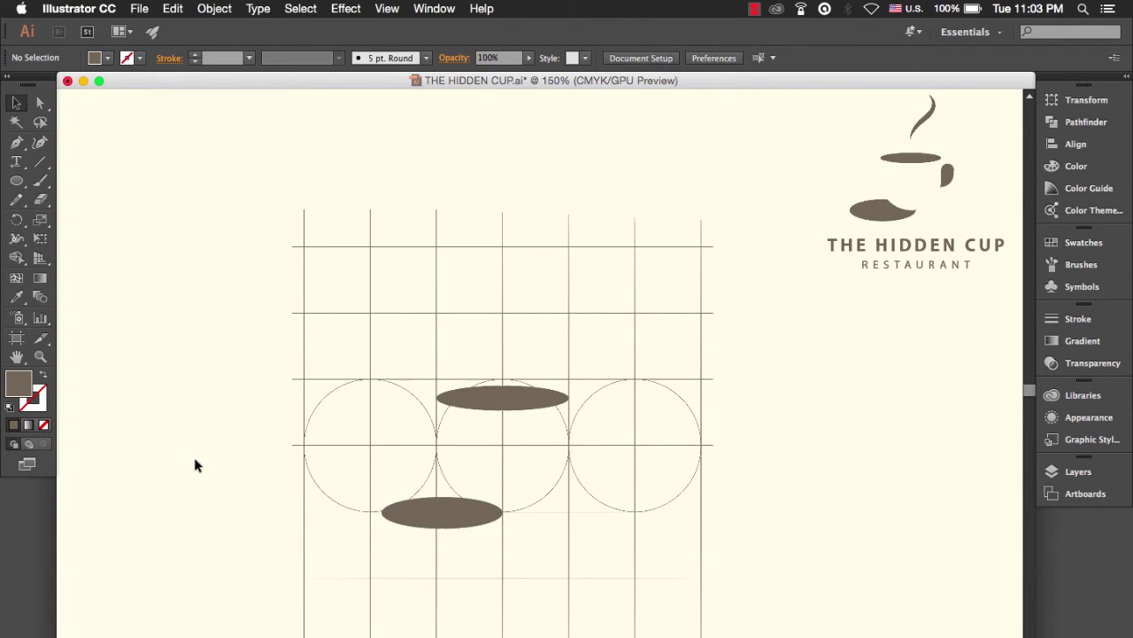
- Draw a small brown circle about a third of a cell wide, touching the fifth vertical line and resting on the fourth horizontal line
{"action": "scroll", "coordinate": [195, 465], "scroll_direction": "down", "scroll_amount": 1}
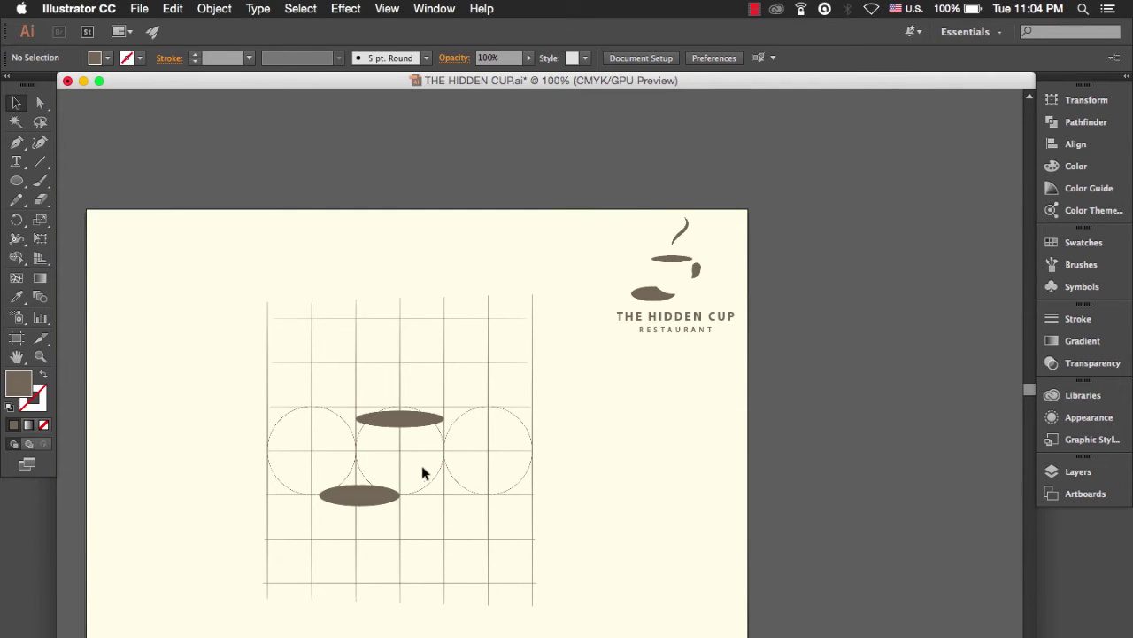
{"action": "scroll", "coordinate": [423, 474], "scroll_direction": "up", "scroll_amount": 1}
{"action": "left_click_drag", "start_coordinate": [438, 443], "coordinate": [476, 405]}
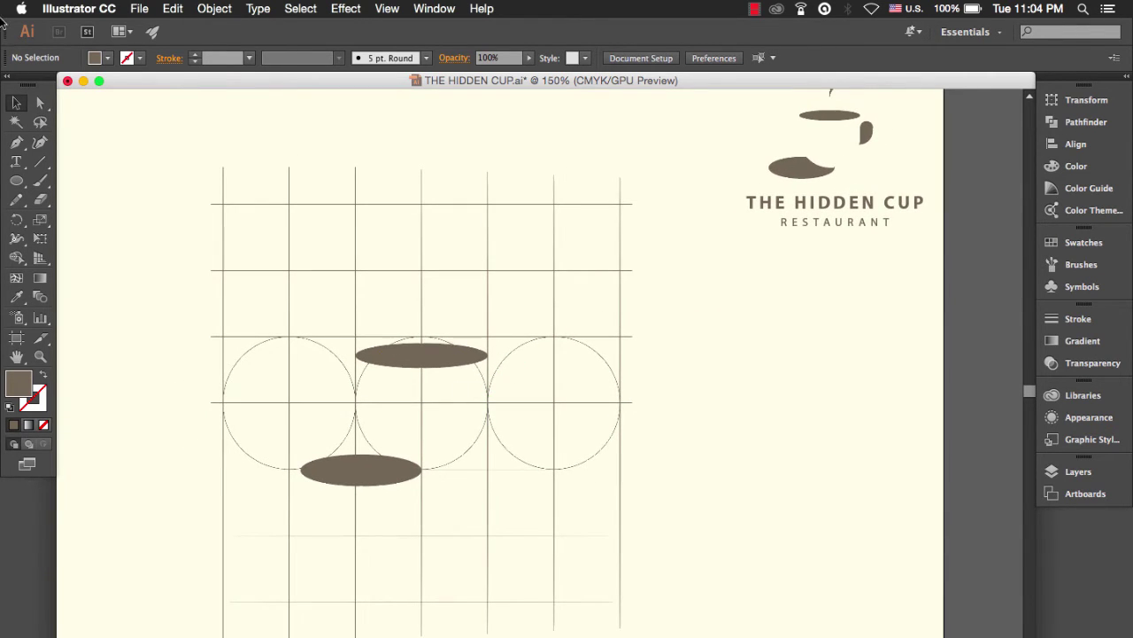
{"action": "left_click", "coordinate": [16, 180]}
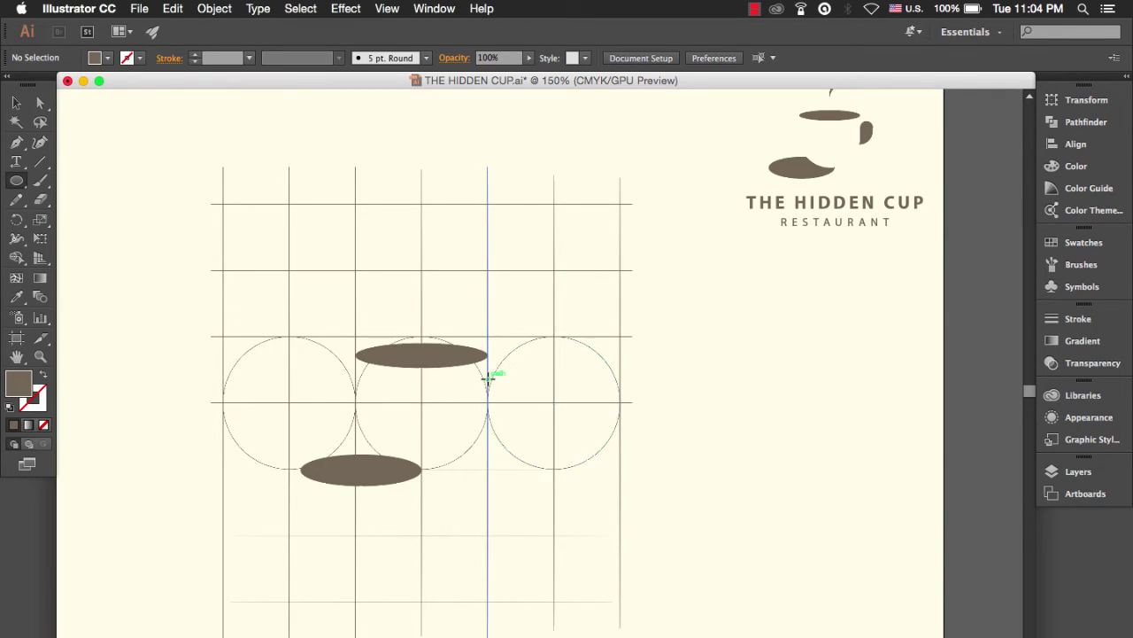
{"action": "left_click_drag", "start_coordinate": [488, 379], "coordinate": [507, 402]}
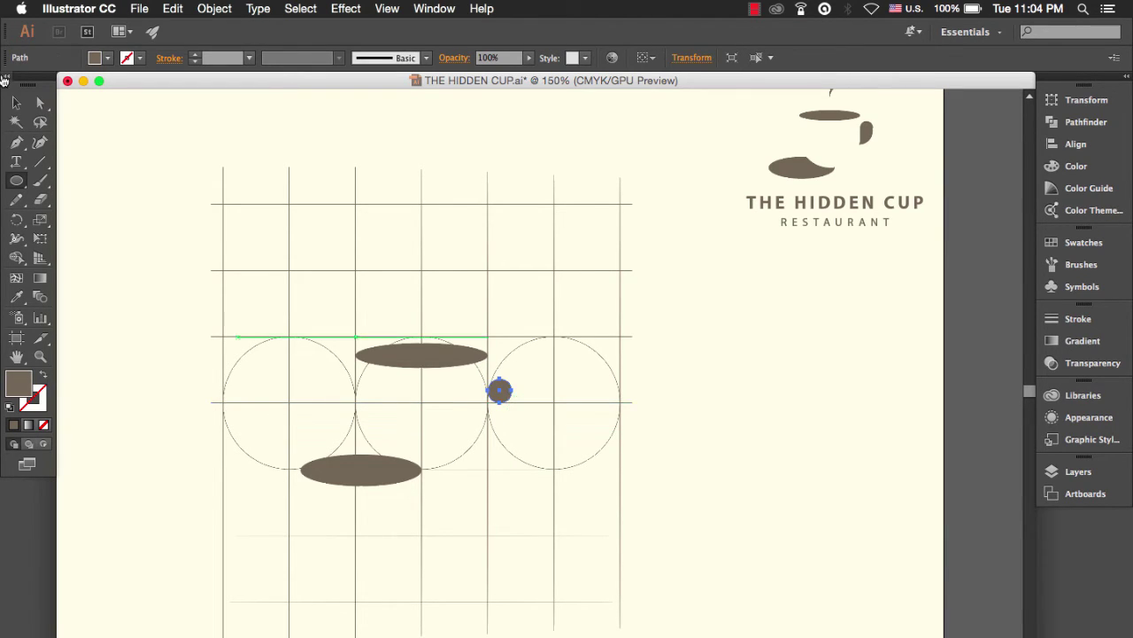
- Draw a larger brown circle about 0.85 grid cell wide around the small circle beside the fifth vertical line
{"action": "left_click", "coordinate": [16, 102]}
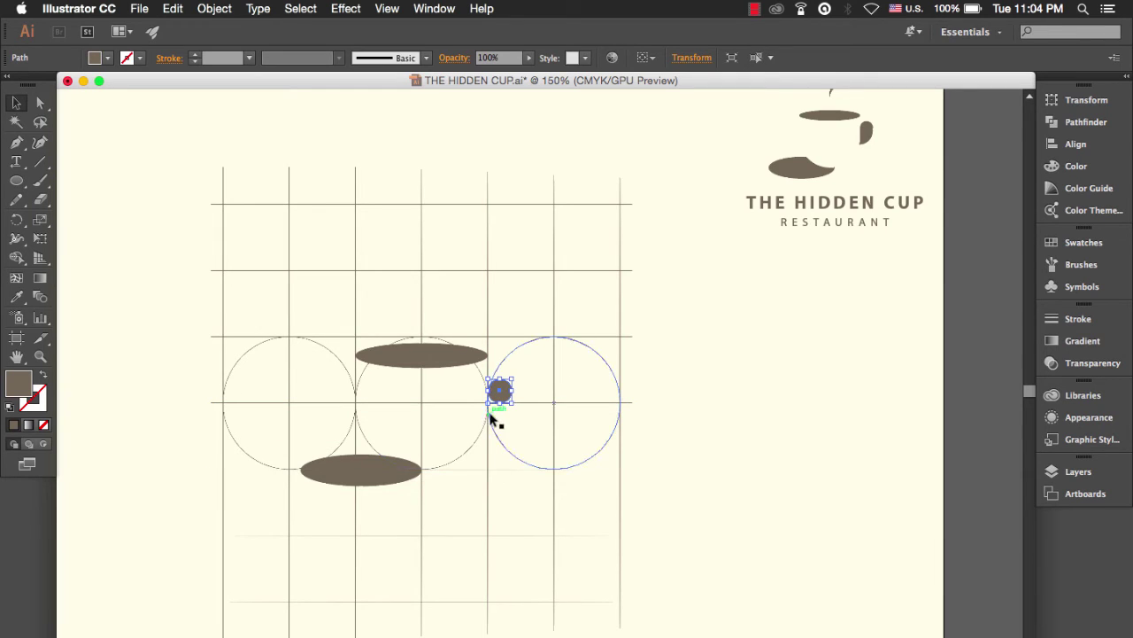
{"action": "left_click", "coordinate": [16, 182]}
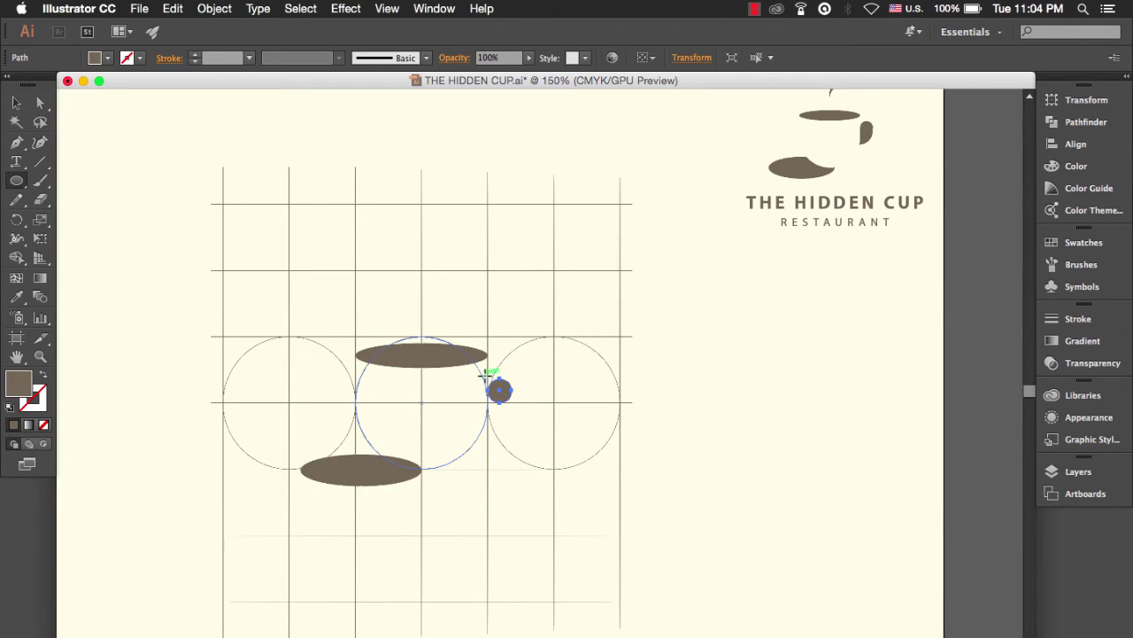
{"action": "left_click_drag", "start_coordinate": [501, 390], "coordinate": [502, 419]}
{"action": "left_click", "coordinate": [16, 103]}
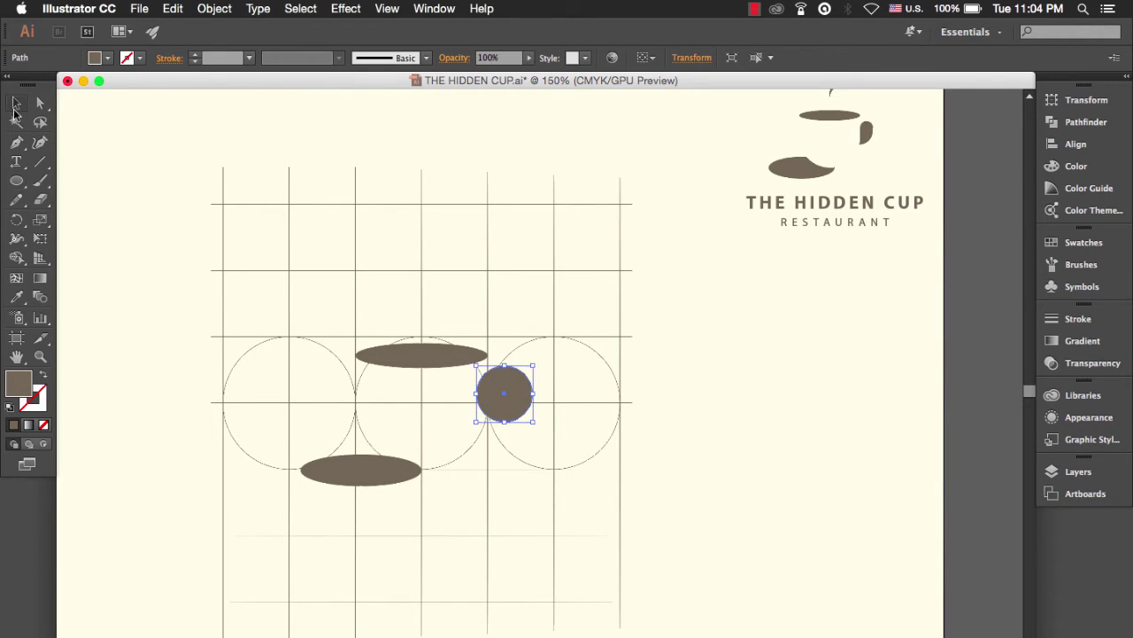
{"action": "left_click", "coordinate": [708, 383]}
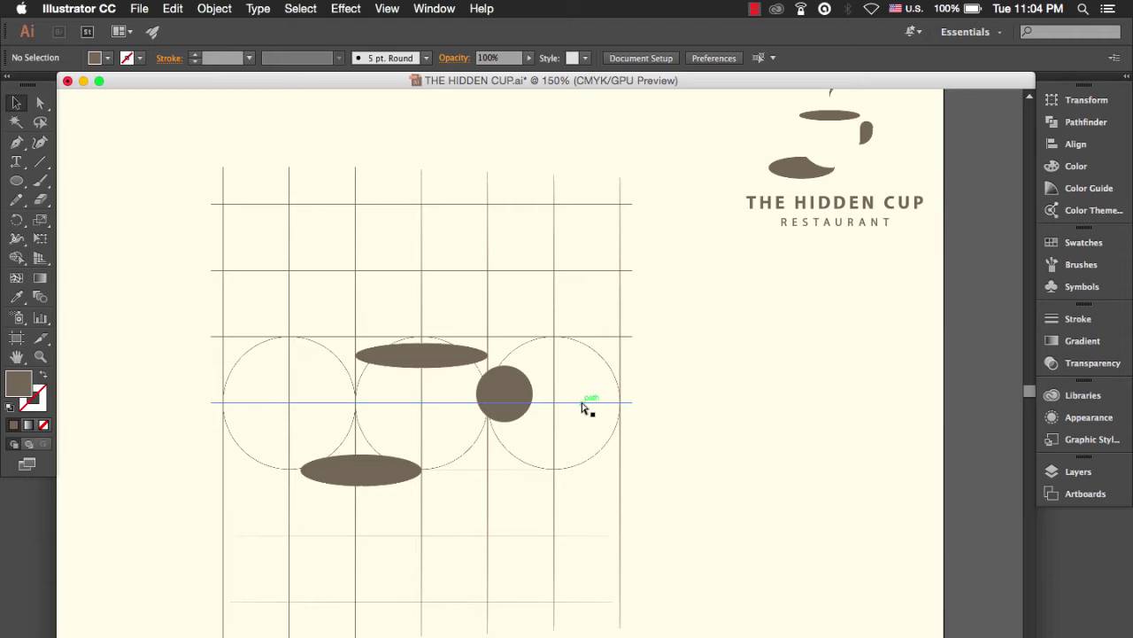
- Switch to outline display and move the larger circle so its right edge and center height line up with the small circle
{"action": "key", "text": "ctrl+y"}
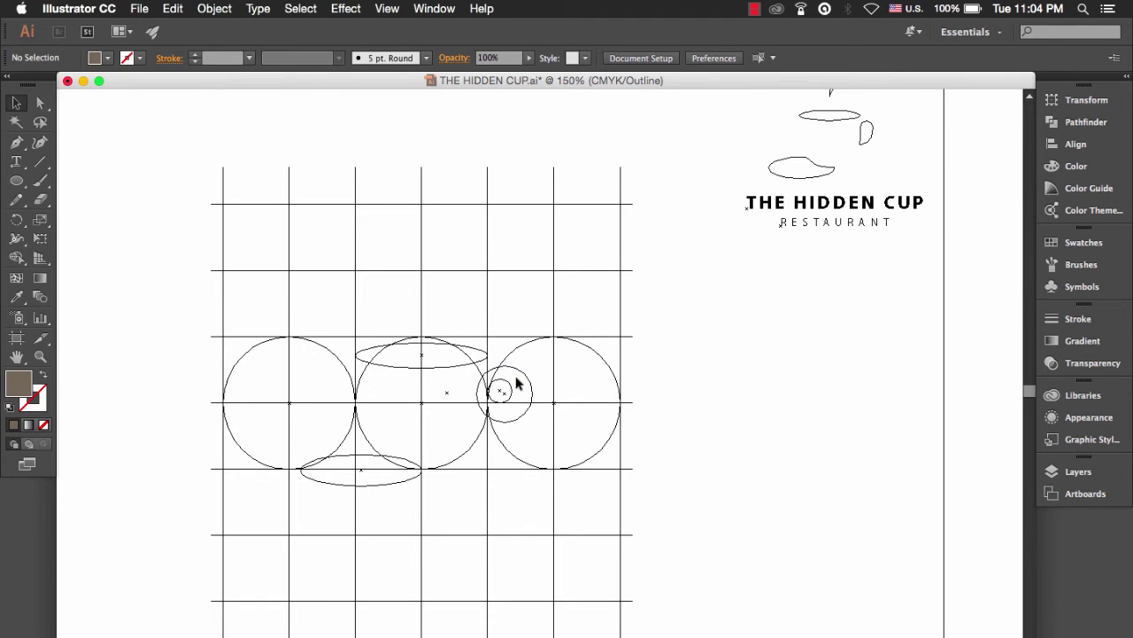
{"action": "scroll", "coordinate": [509, 385], "scroll_direction": "up", "scroll_amount": 4}
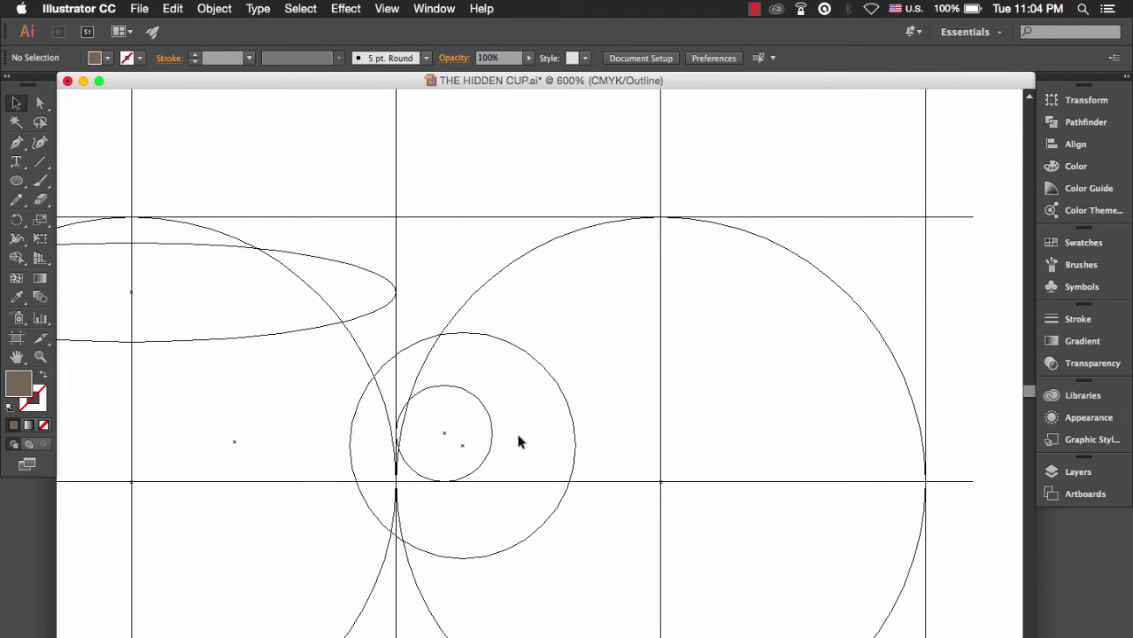
{"action": "left_click_drag", "start_coordinate": [574, 428], "coordinate": [492, 417]}
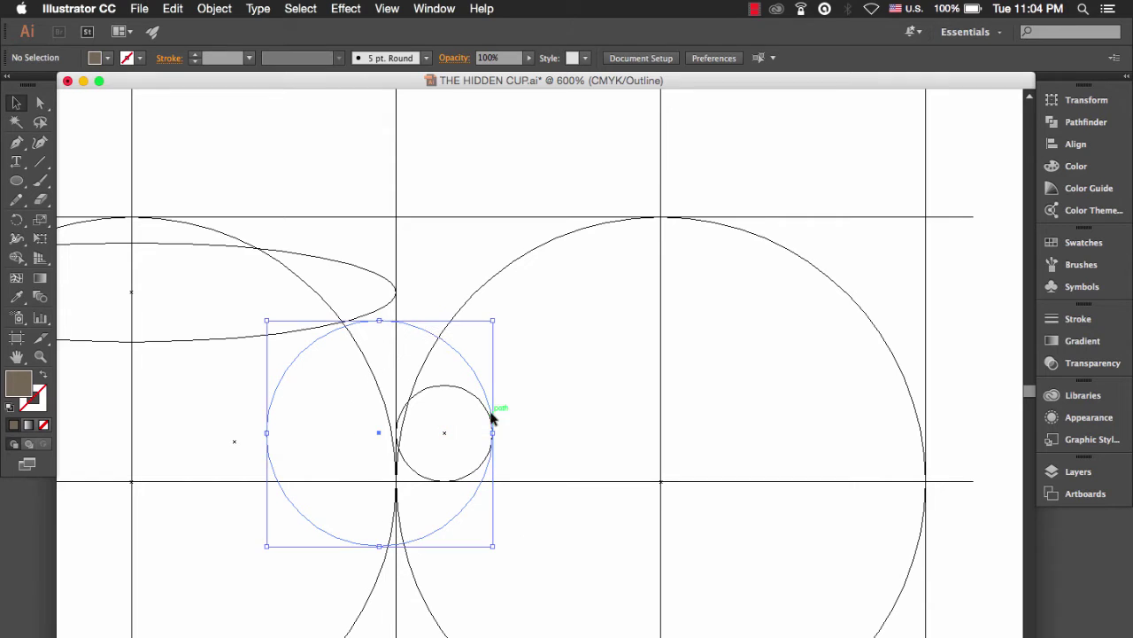
{"action": "left_click", "coordinate": [632, 469]}
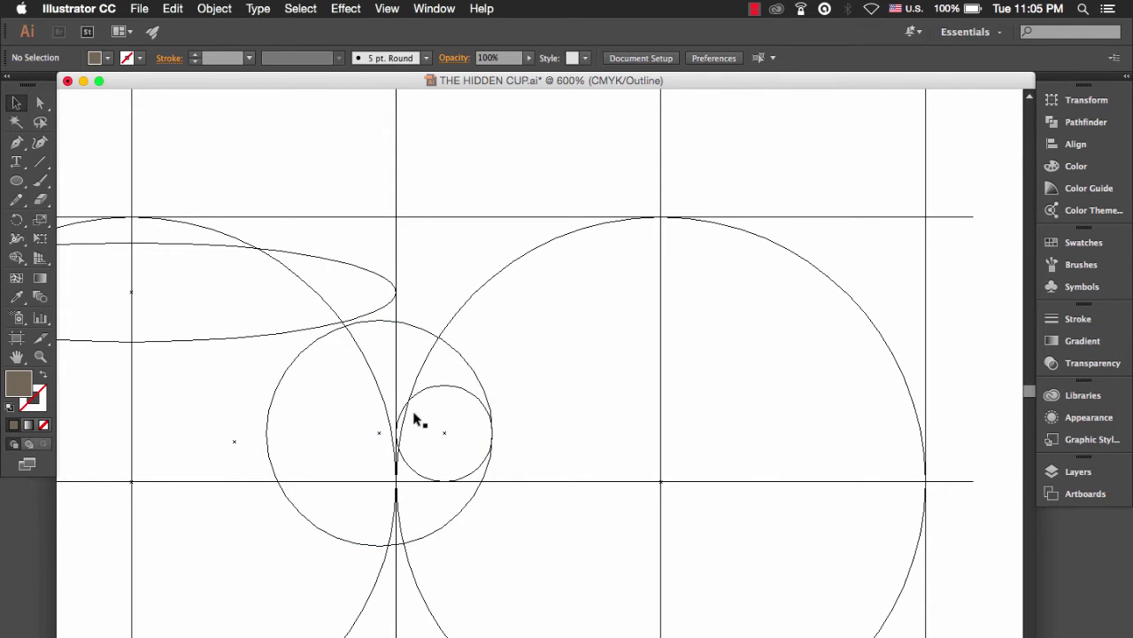
- Move the small circle straight up by half its height and raise the larger circle by the same distance
{"action": "scroll", "coordinate": [391, 430], "scroll_direction": "up", "scroll_amount": 2}
{"action": "scroll", "coordinate": [390, 431], "scroll_direction": "down", "scroll_amount": 2}
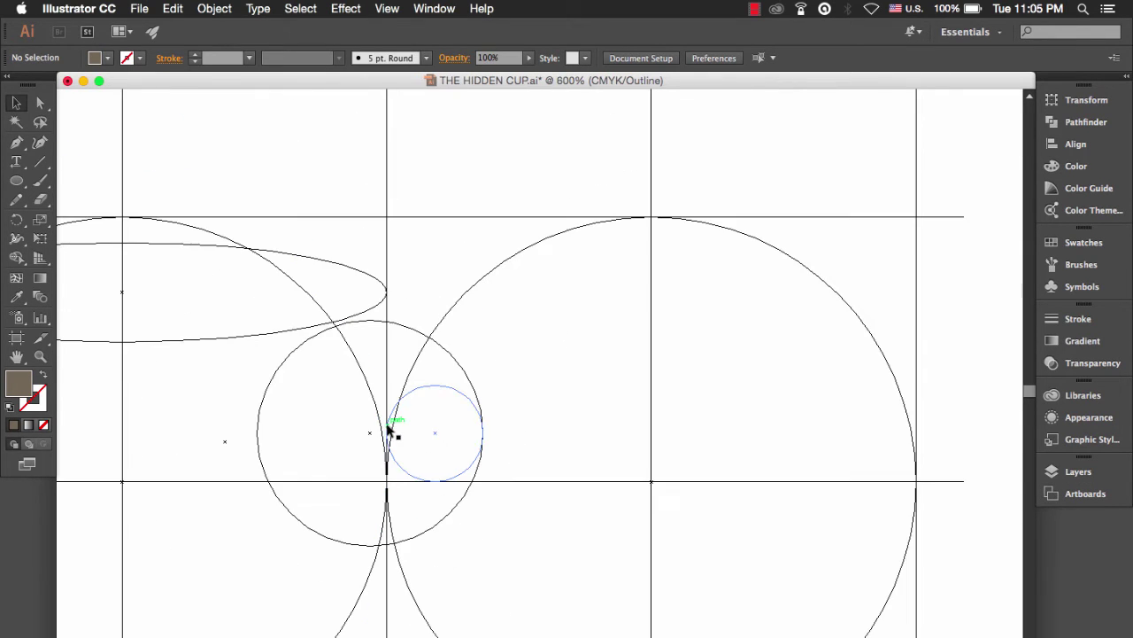
{"action": "scroll", "coordinate": [390, 430], "scroll_direction": "up", "scroll_amount": 6}
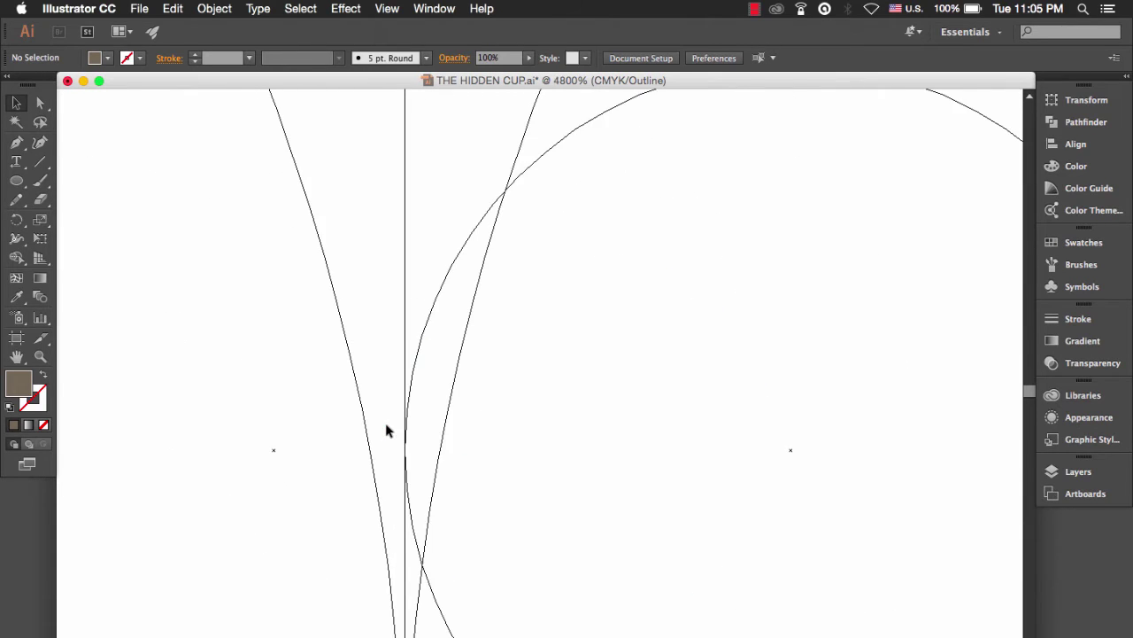
{"action": "scroll", "coordinate": [386, 431], "scroll_direction": "down", "scroll_amount": 11}
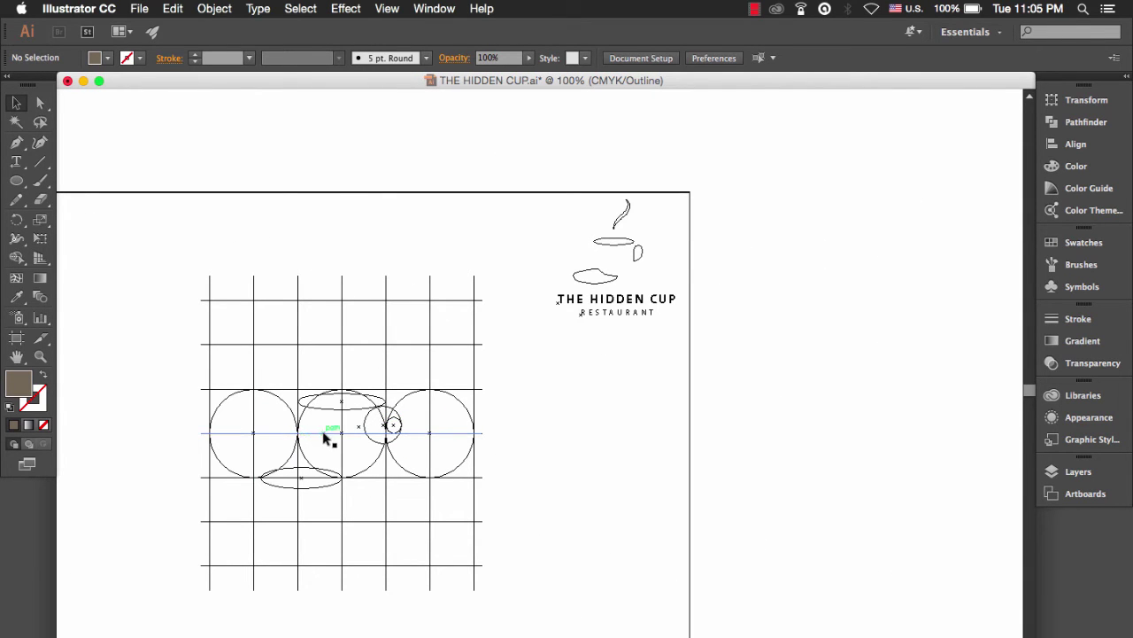
{"action": "scroll", "coordinate": [366, 436], "scroll_direction": "up", "scroll_amount": 3}
{"action": "scroll", "coordinate": [422, 445], "scroll_direction": "up", "scroll_amount": 3}
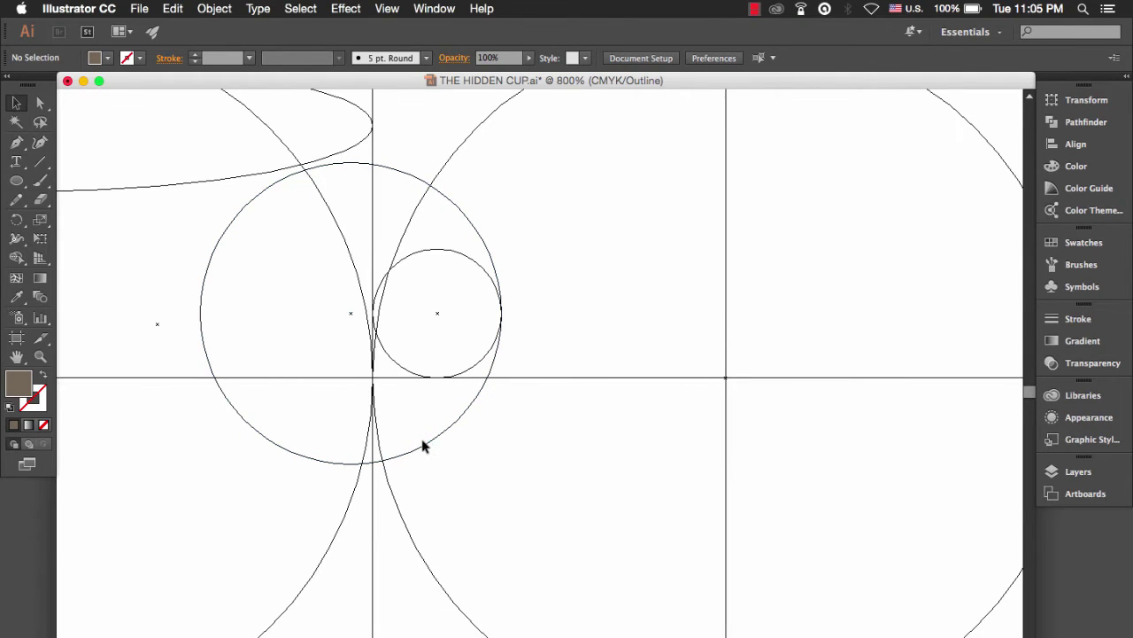
{"action": "left_click", "coordinate": [445, 255]}
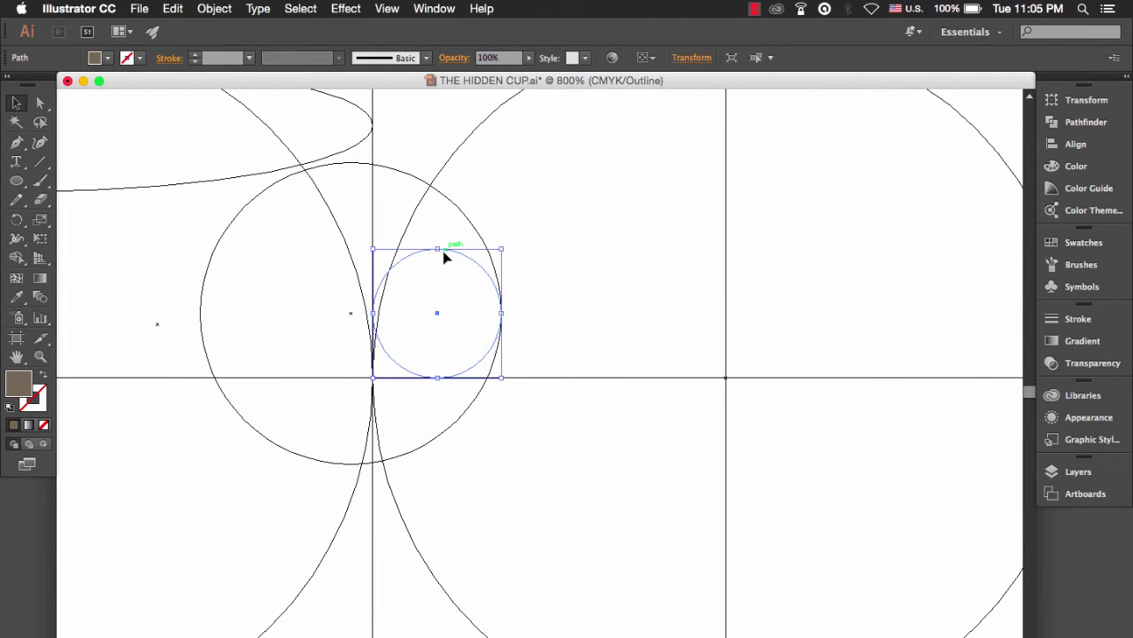
{"action": "left_click_drag", "start_coordinate": [444, 253], "coordinate": [444, 191]}
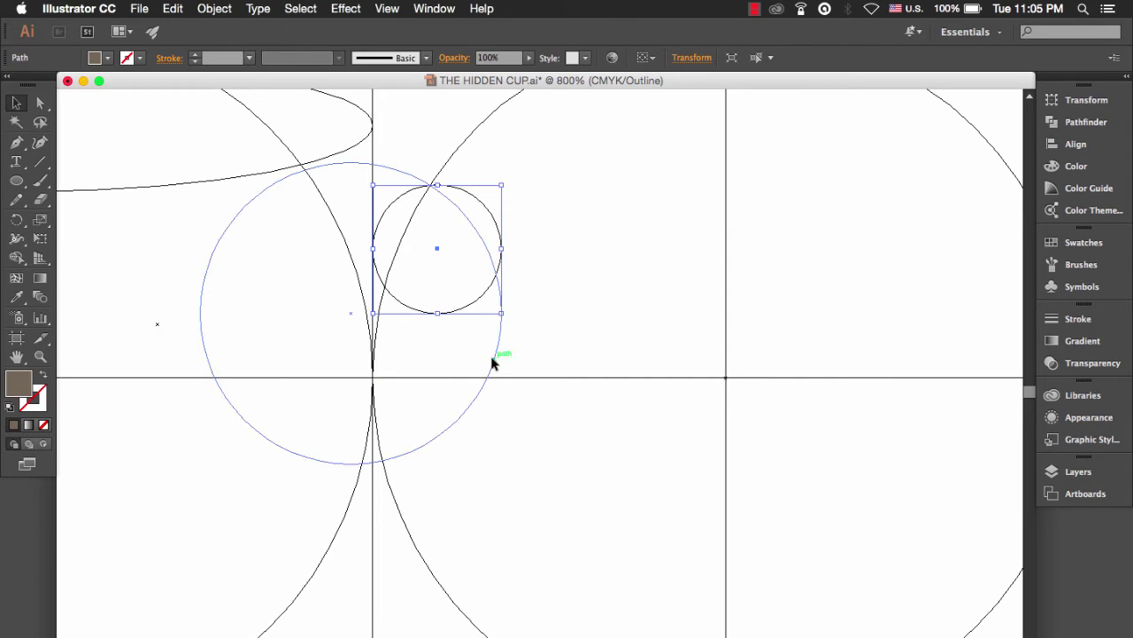
{"action": "left_click_drag", "start_coordinate": [494, 362], "coordinate": [494, 303]}
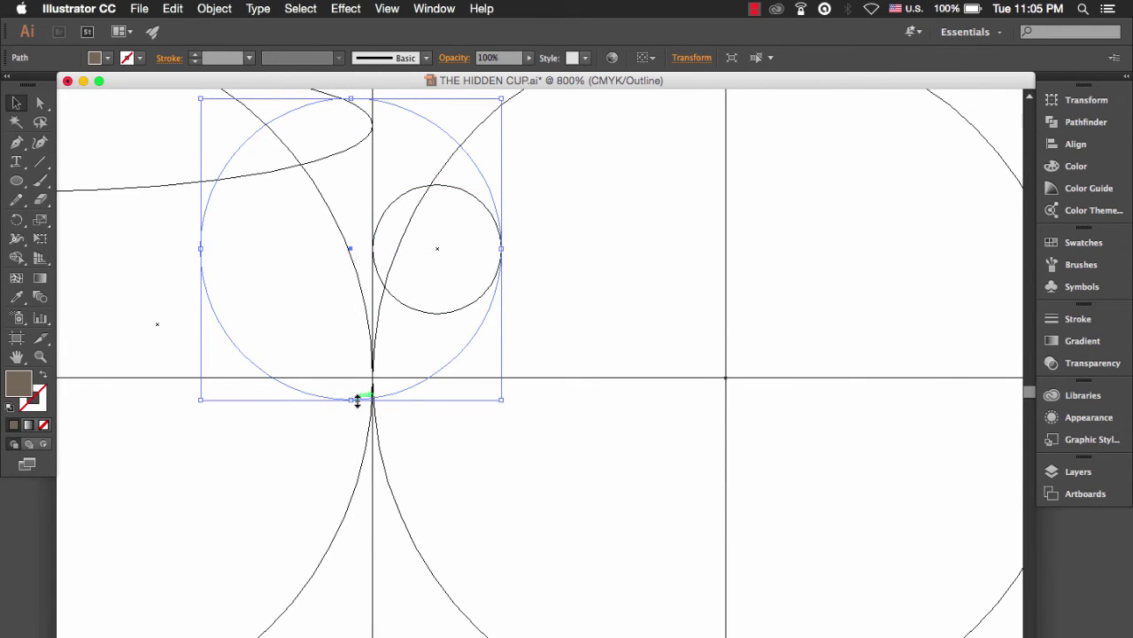
- Enlarge the bigger handle circle proportionally to about 0.9 grid cell wide and realign its right edge and center height with the small circle
{"action": "scroll", "coordinate": [379, 433], "scroll_direction": "down", "scroll_amount": 3}
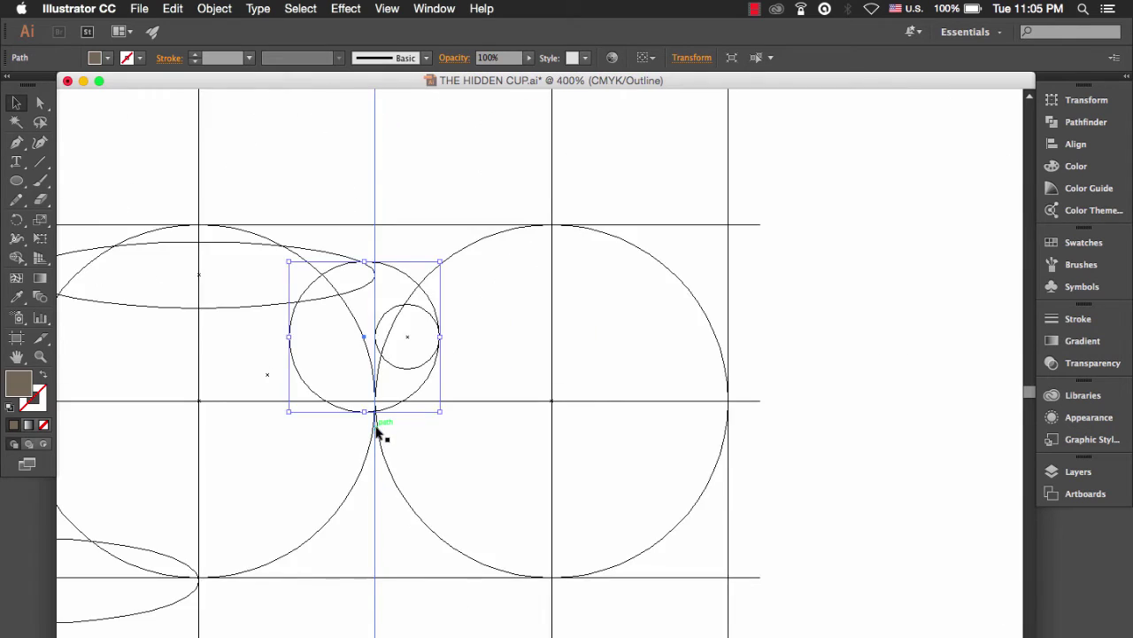
{"action": "scroll", "coordinate": [376, 427], "scroll_direction": "down", "scroll_amount": 1}
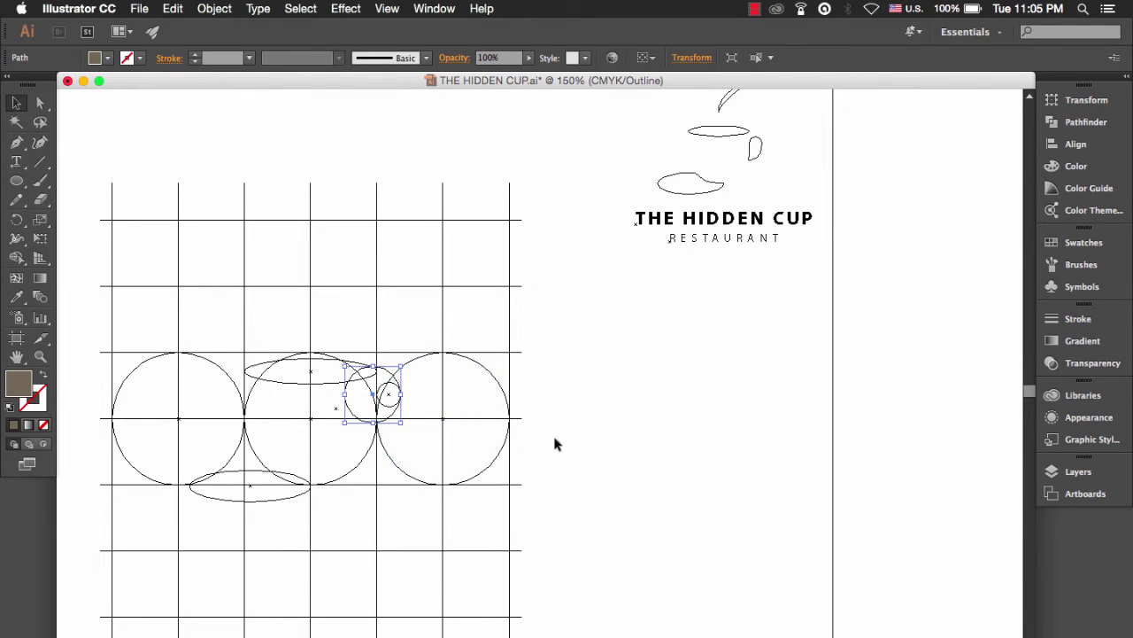
{"action": "scroll", "coordinate": [375, 429], "scroll_direction": "up", "scroll_amount": 3}
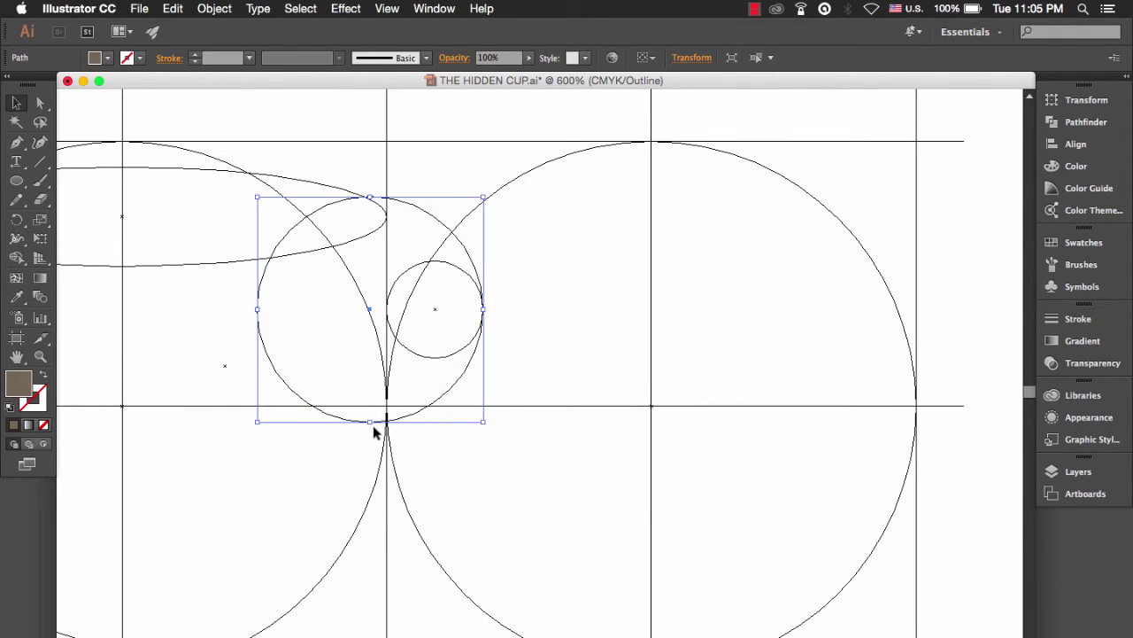
{"action": "left_click_drag", "start_coordinate": [375, 431], "coordinate": [371, 426]}
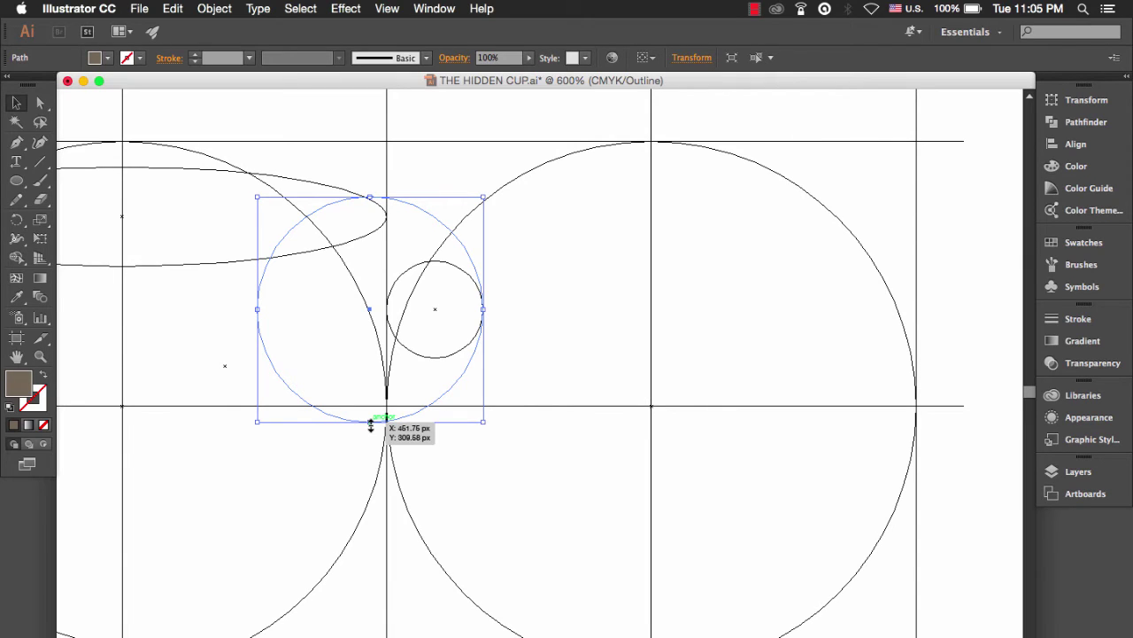
{"action": "left_click_drag", "start_coordinate": [371, 426], "coordinate": [372, 439]}
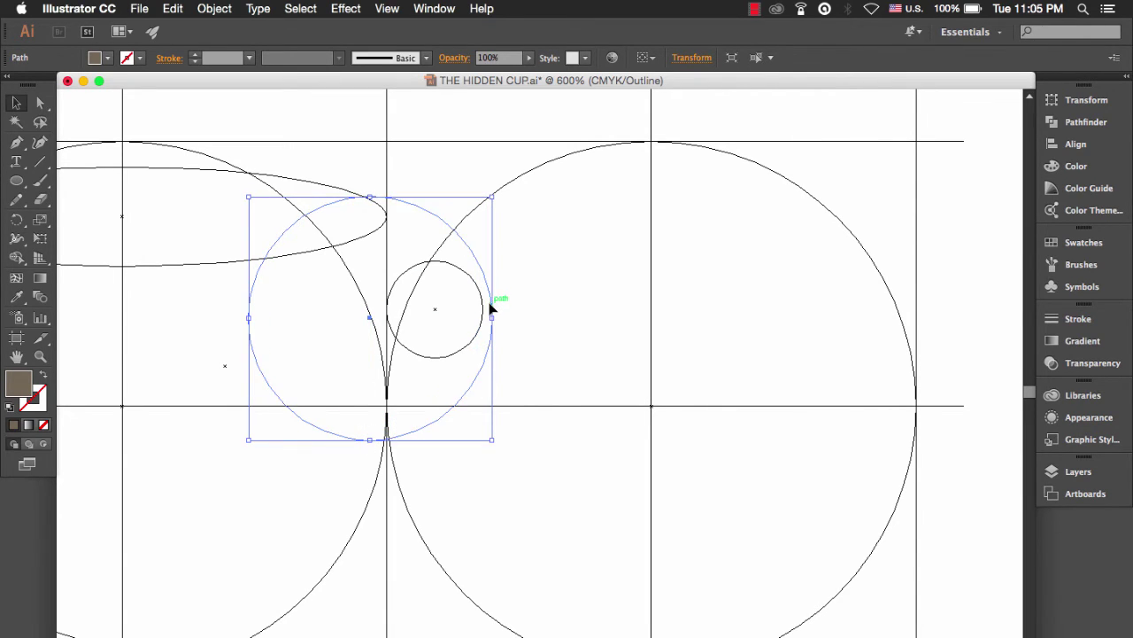
{"action": "left_click_drag", "start_coordinate": [490, 302], "coordinate": [485, 304]}
{"action": "scroll", "coordinate": [485, 303], "scroll_direction": "up", "scroll_amount": 3}
{"action": "scroll", "coordinate": [483, 304], "scroll_direction": "down", "scroll_amount": 1}
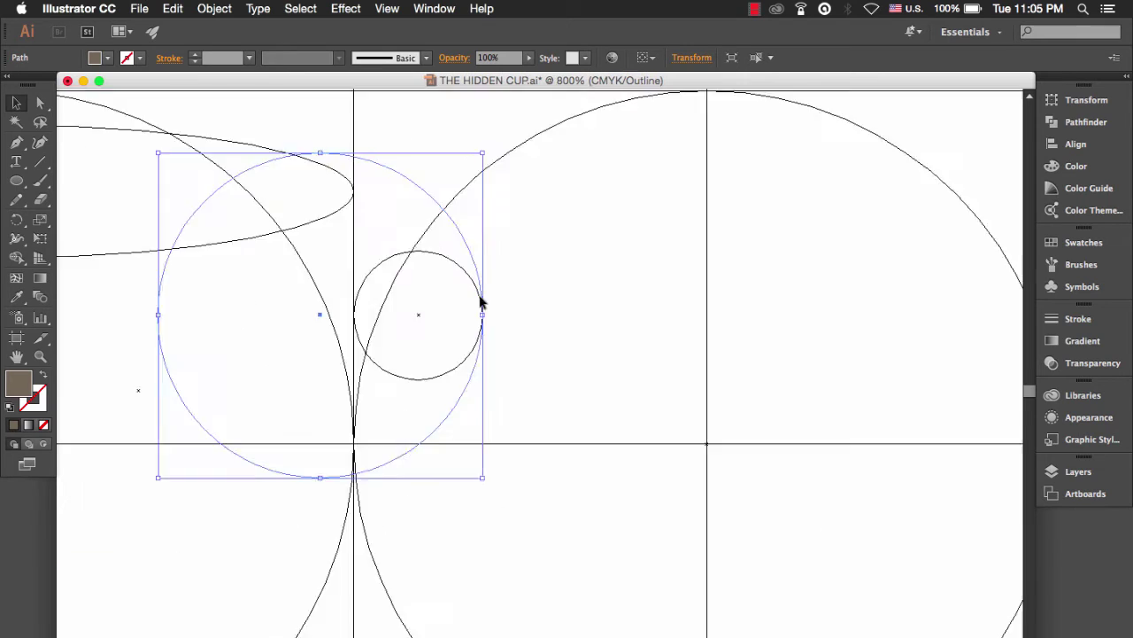
- Deselect the circle and return the artwork to the filled preview display
{"action": "scroll", "coordinate": [481, 303], "scroll_direction": "down", "scroll_amount": 8}
{"action": "left_click", "coordinate": [658, 372]}
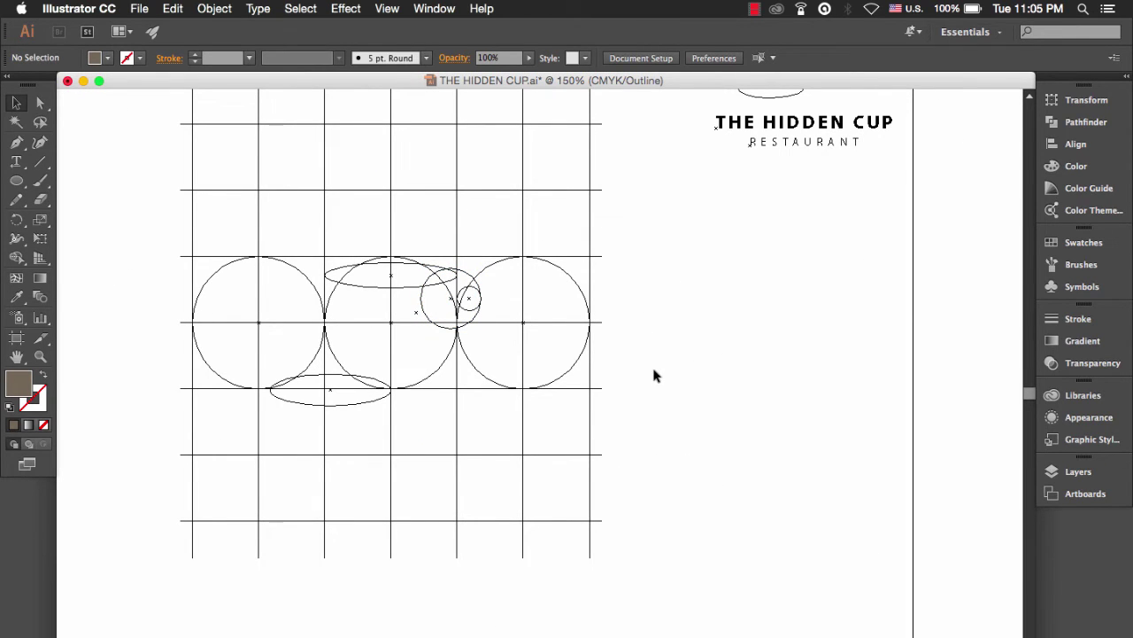
{"action": "key", "text": "super+y"}
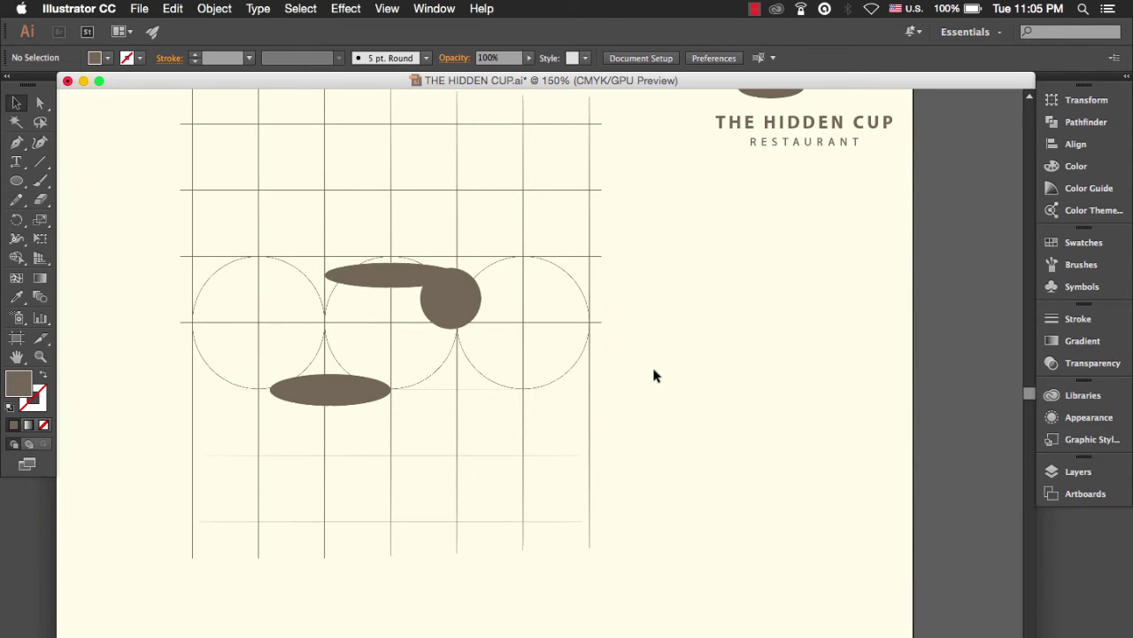
{"action": "left_click_drag", "start_coordinate": [617, 380], "coordinate": [670, 472]}
{"action": "scroll", "coordinate": [664, 472], "scroll_direction": "up", "scroll_amount": 1}
{"action": "scroll", "coordinate": [664, 470], "scroll_direction": "down", "scroll_amount": 1}
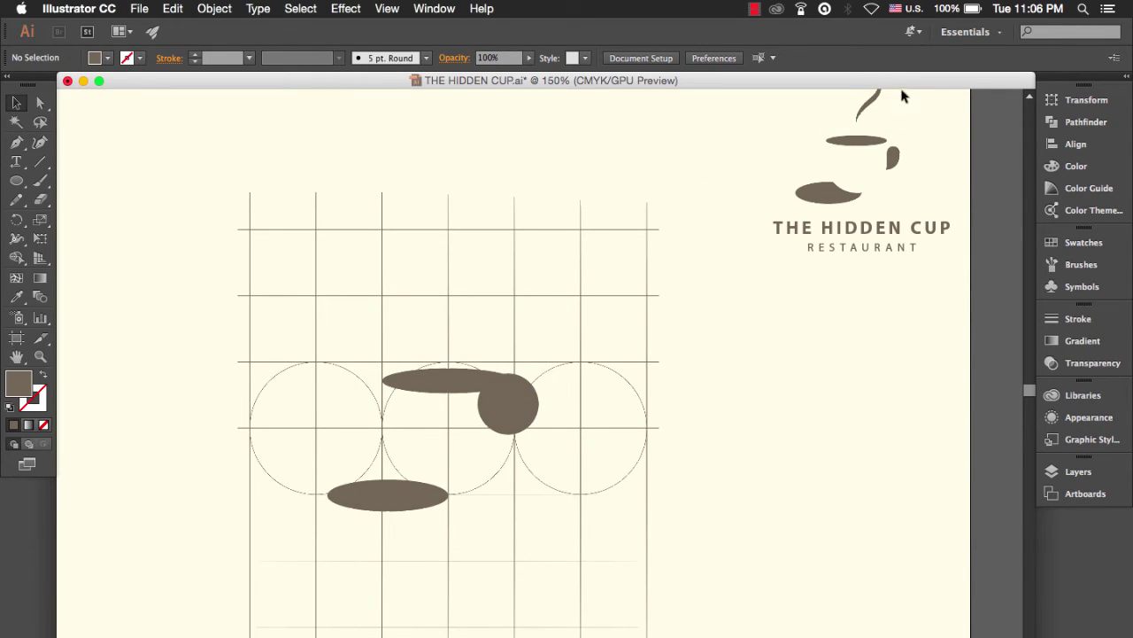
- Draw a curved steam path with the Pen tool from the fourth vertical line up across the second horizontal line, and swap its fill and stroke
{"action": "left_click", "coordinate": [16, 142]}
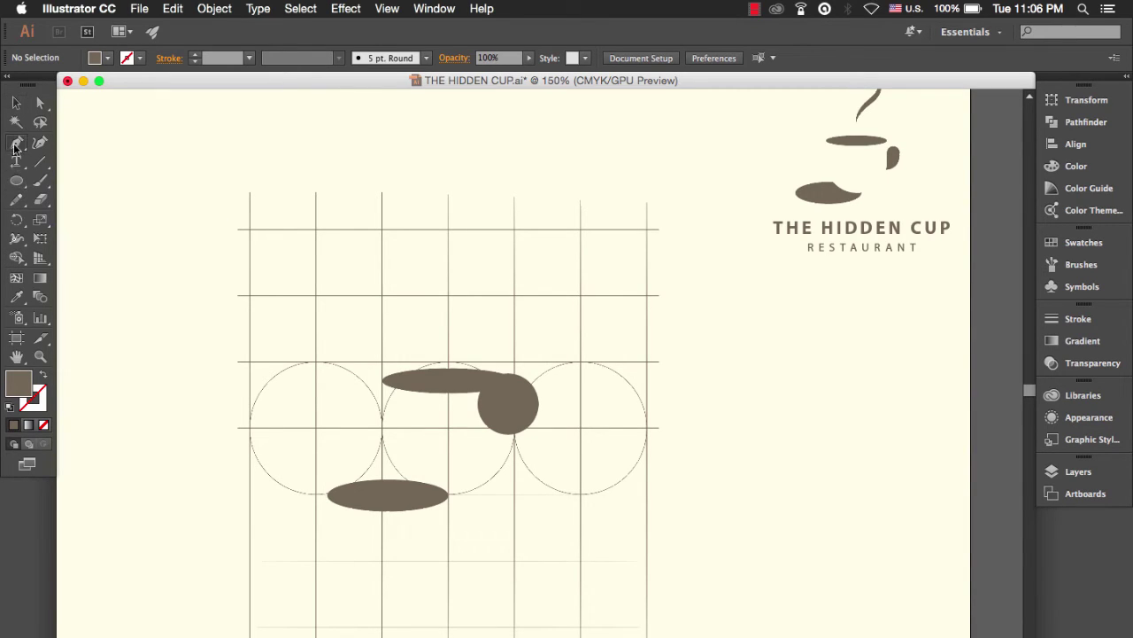
{"action": "left_click", "coordinate": [448, 337]}
{"action": "scroll", "coordinate": [449, 338], "scroll_direction": "down", "scroll_amount": 1}
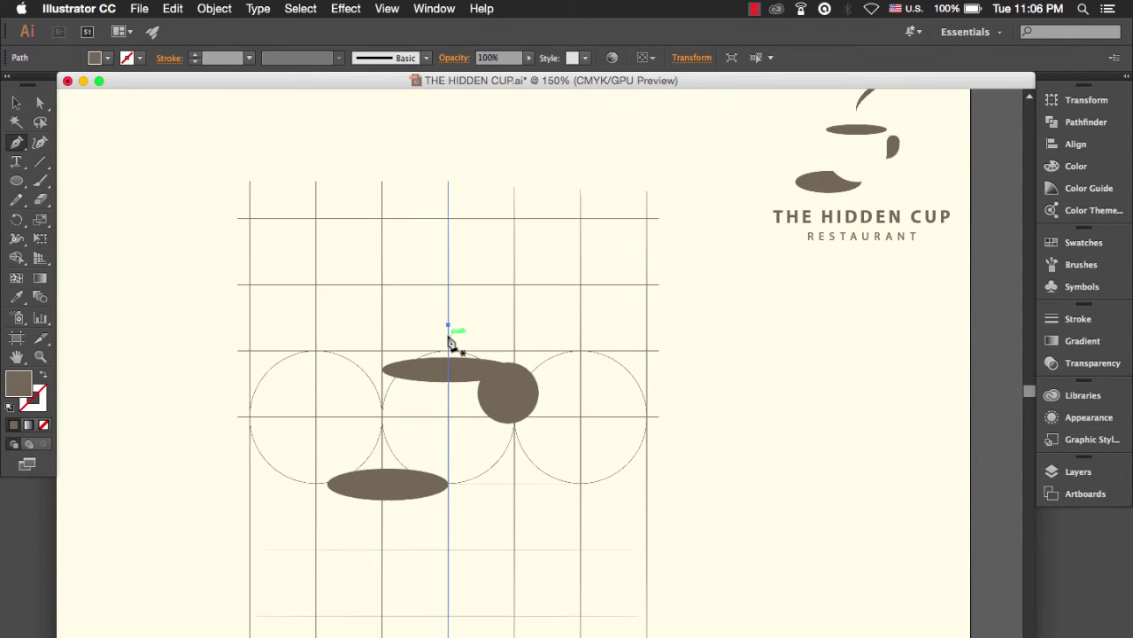
{"action": "scroll", "coordinate": [449, 340], "scroll_direction": "up", "scroll_amount": 1}
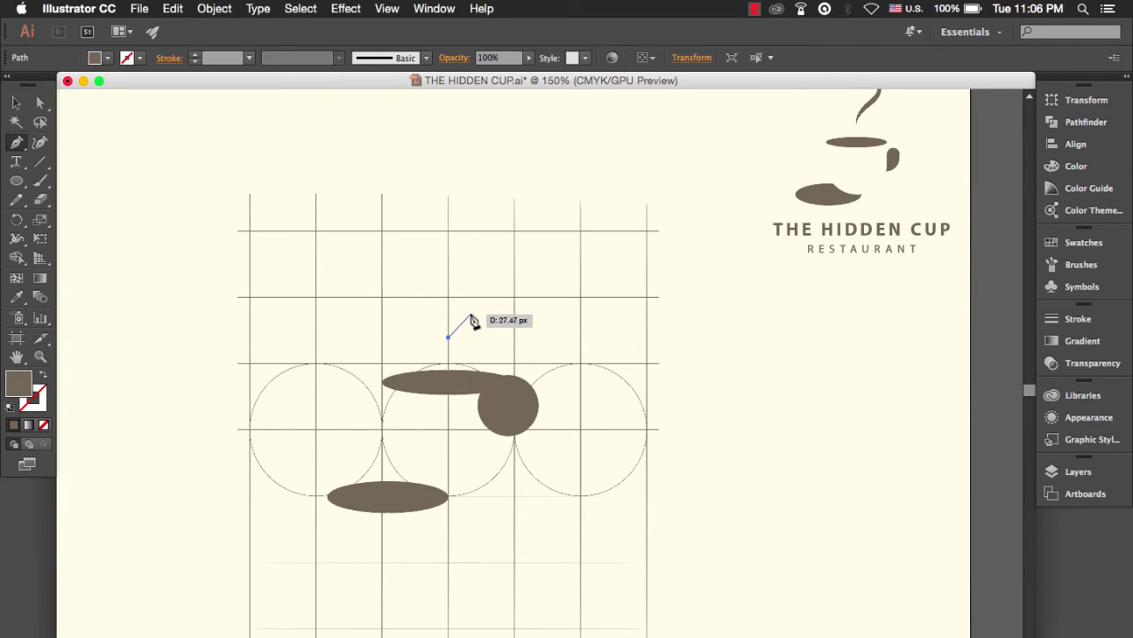
{"action": "scroll", "coordinate": [478, 317], "scroll_direction": "down", "scroll_amount": 1}
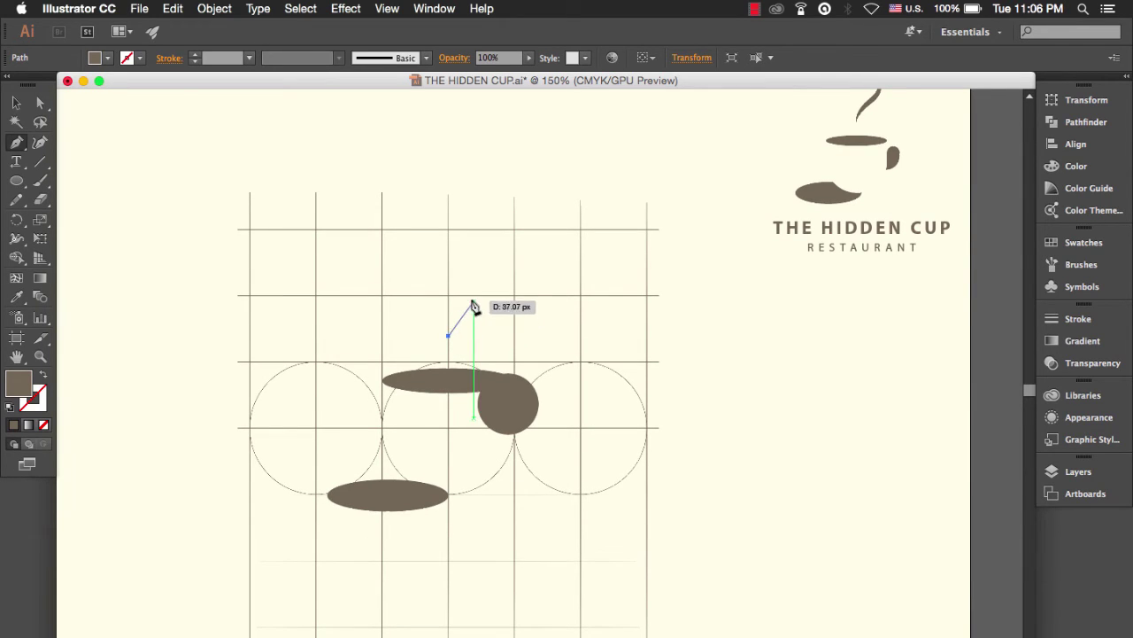
{"action": "left_click_drag", "start_coordinate": [478, 294], "coordinate": [502, 283]}
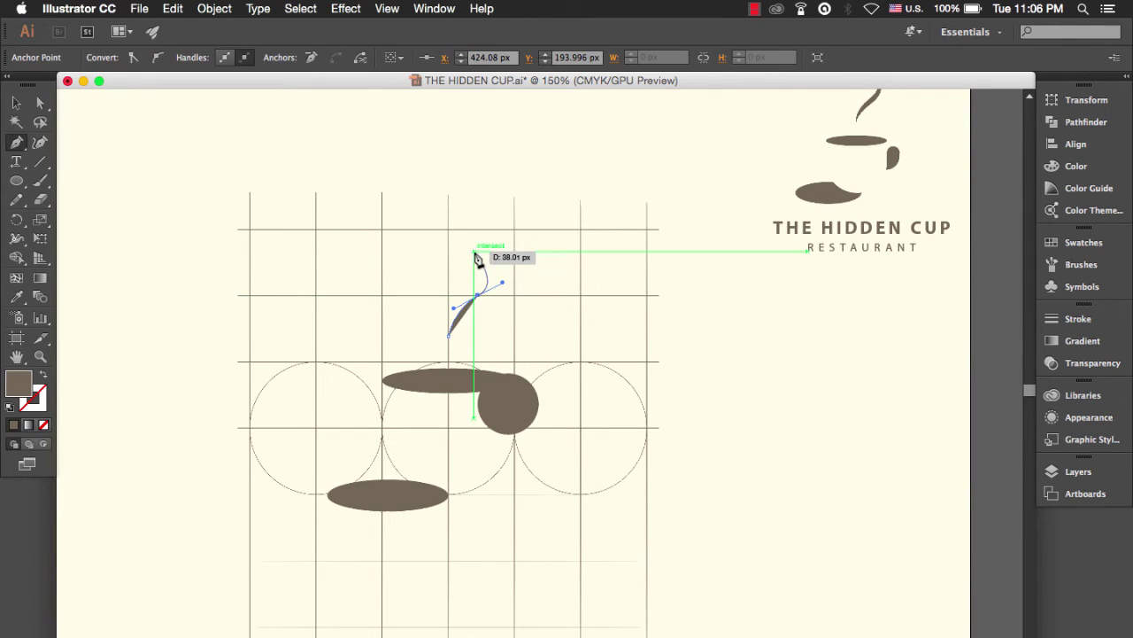
{"action": "left_click", "coordinate": [475, 252]}
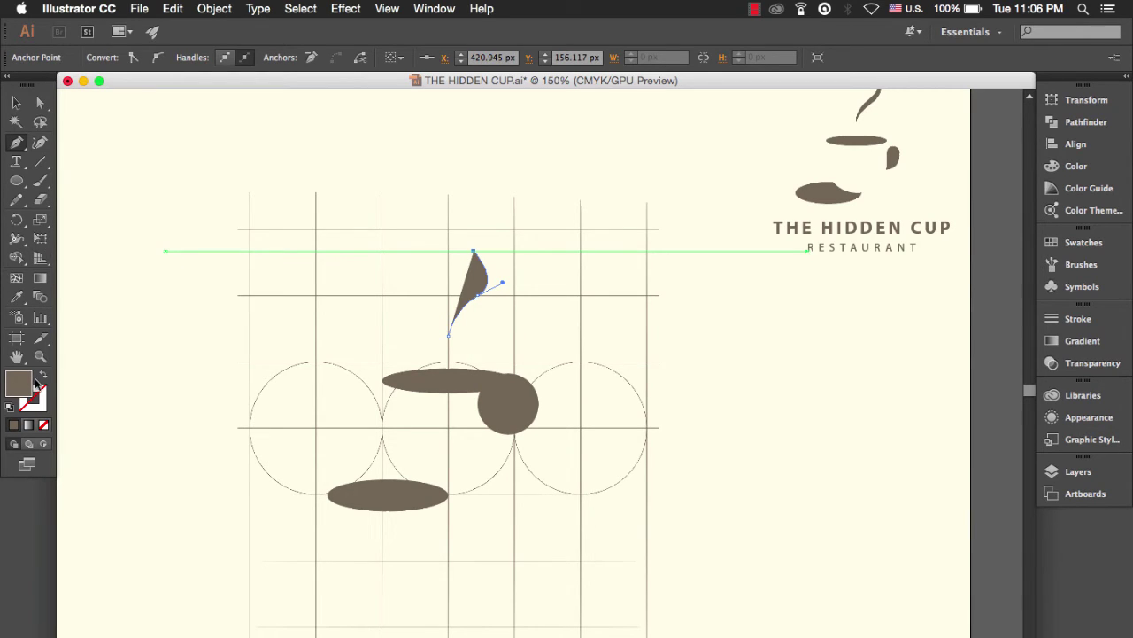
{"action": "left_click", "coordinate": [16, 103]}
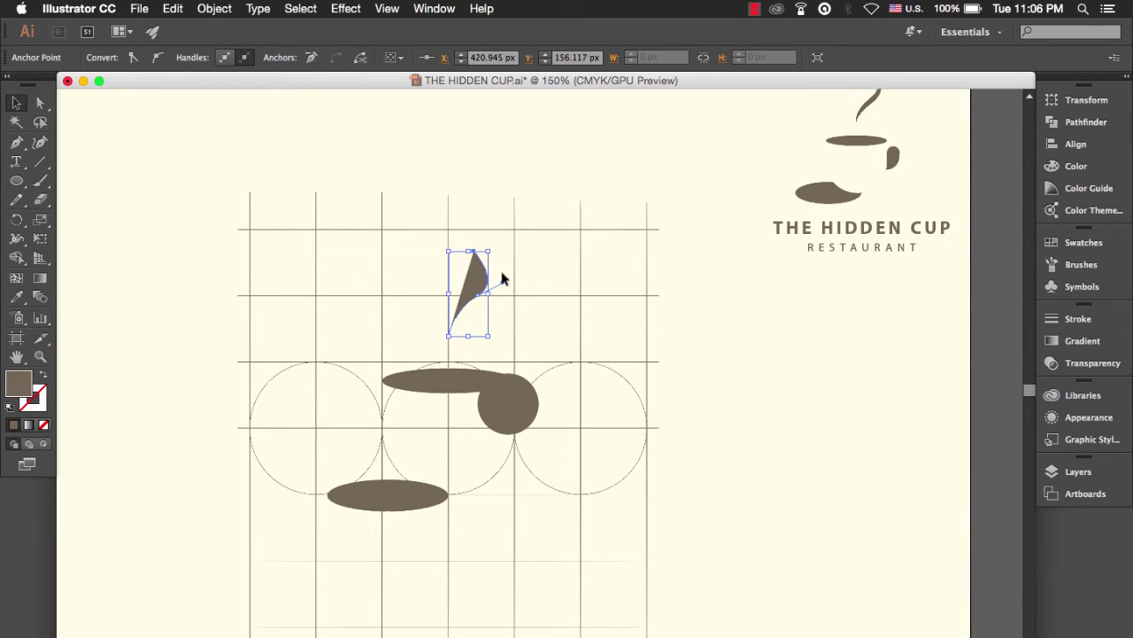
{"action": "left_click", "coordinate": [44, 379]}
- Adjust the direction handles of the steam path's middle anchor point to reshape both bends of the curve
{"action": "scroll", "coordinate": [469, 296], "scroll_direction": "up", "scroll_amount": 1}
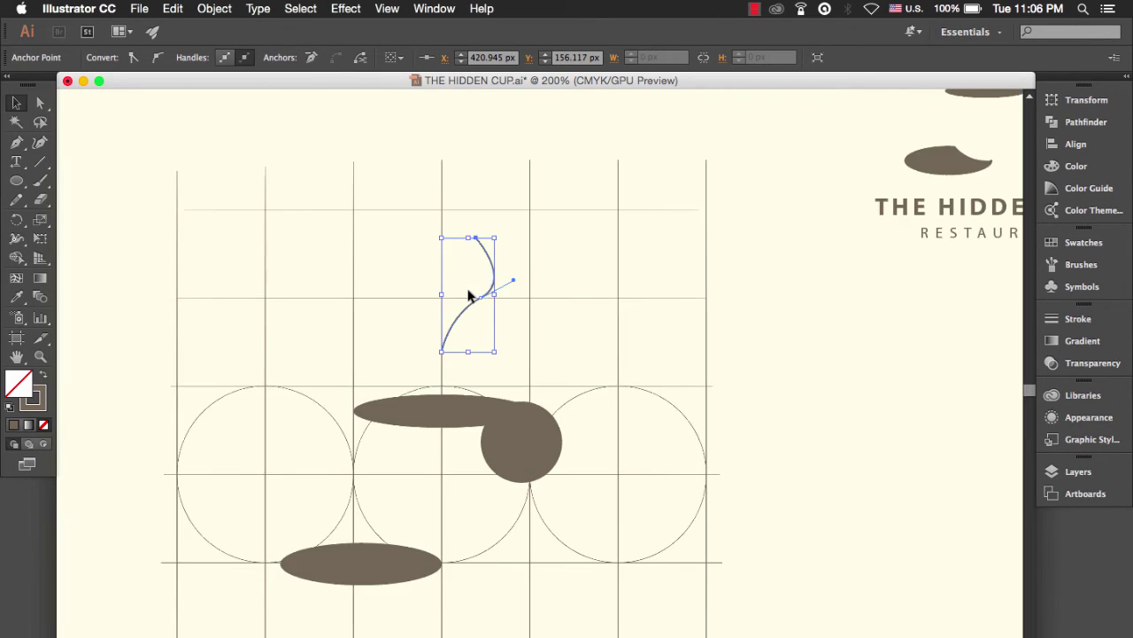
{"action": "scroll", "coordinate": [470, 295], "scroll_direction": "up", "scroll_amount": 1}
{"action": "scroll", "coordinate": [475, 312], "scroll_direction": "up", "scroll_amount": 1}
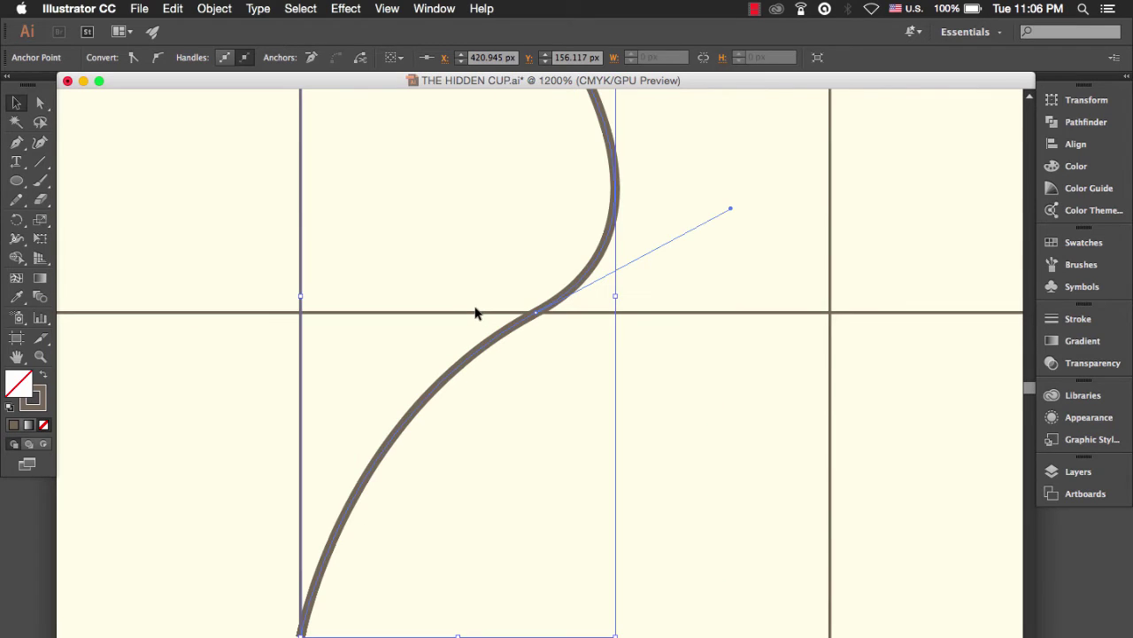
{"action": "scroll", "coordinate": [476, 312], "scroll_direction": "down", "scroll_amount": 1}
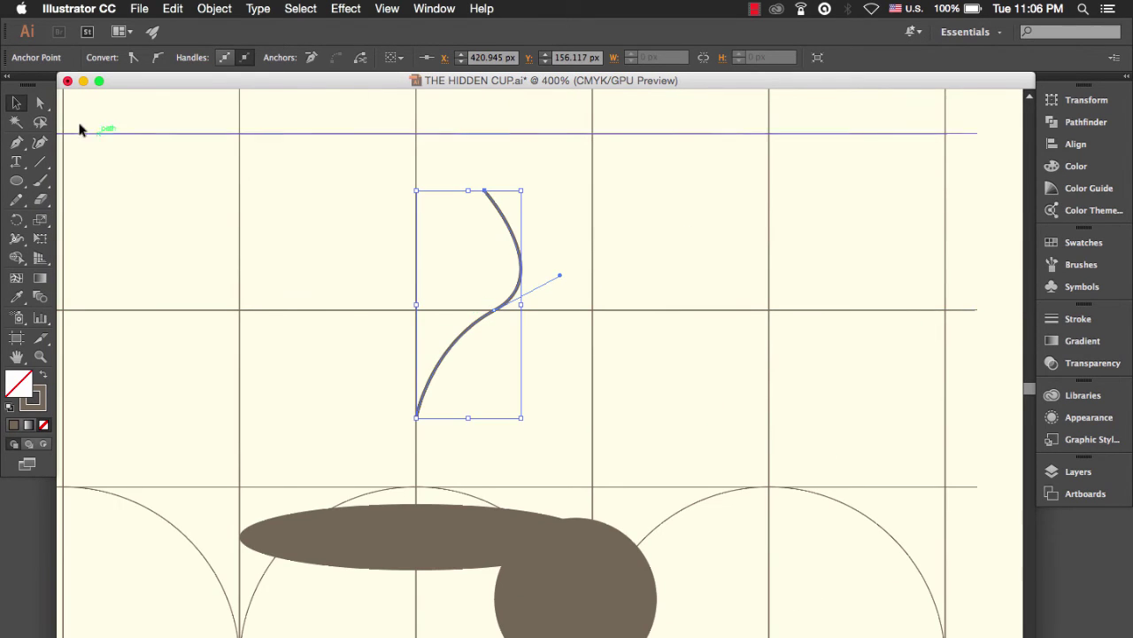
{"action": "left_click", "coordinate": [40, 102]}
{"action": "left_click", "coordinate": [494, 310]}
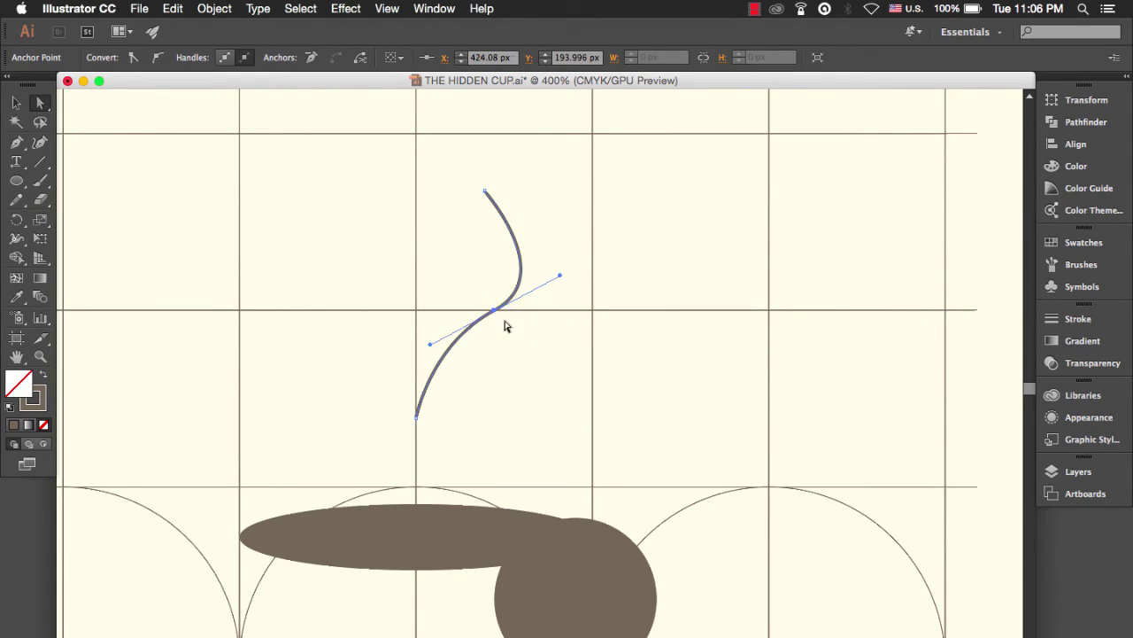
{"action": "left_click_drag", "start_coordinate": [560, 279], "coordinate": [549, 252]}
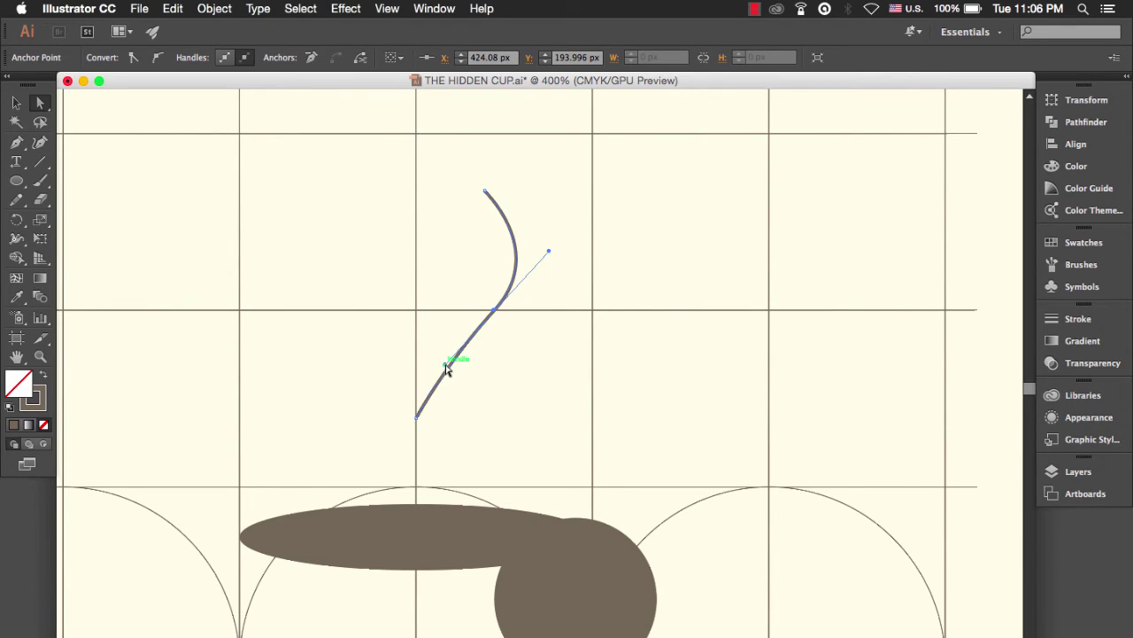
{"action": "left_click_drag", "start_coordinate": [445, 368], "coordinate": [419, 353]}
- Move the steam path's top anchor to X 416.5 px, Y 147.5 px, shift the middle anchor left along the grid line, and steepen its upper handle
{"action": "left_click_drag", "start_coordinate": [485, 189], "coordinate": [504, 156]}
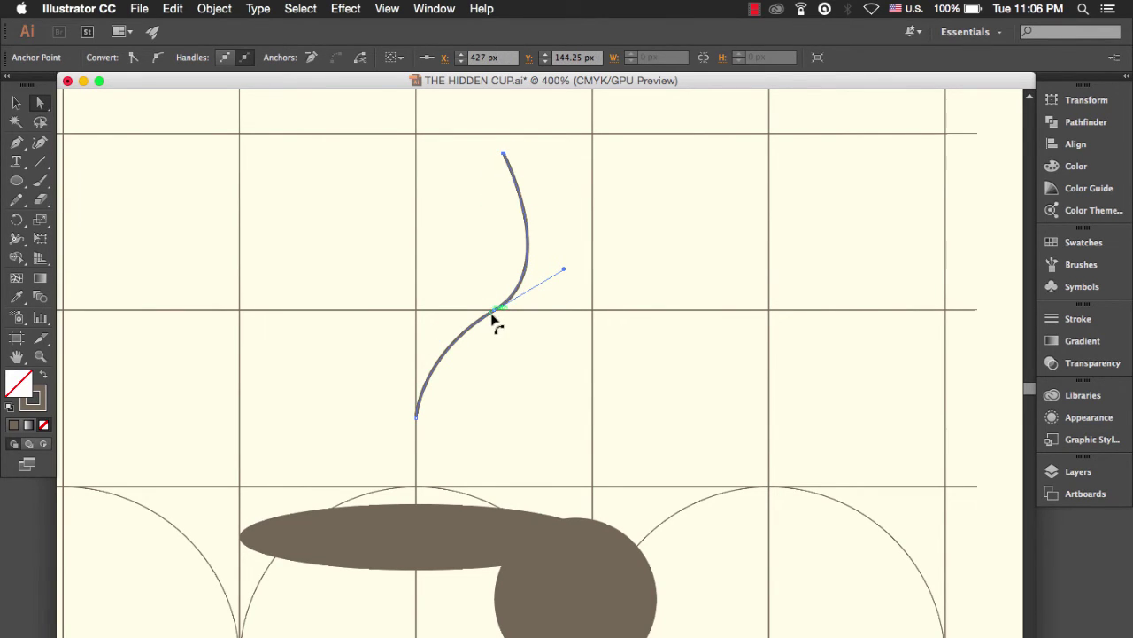
{"action": "left_click_drag", "start_coordinate": [494, 312], "coordinate": [475, 312]}
{"action": "left_click_drag", "start_coordinate": [503, 158], "coordinate": [471, 168]}
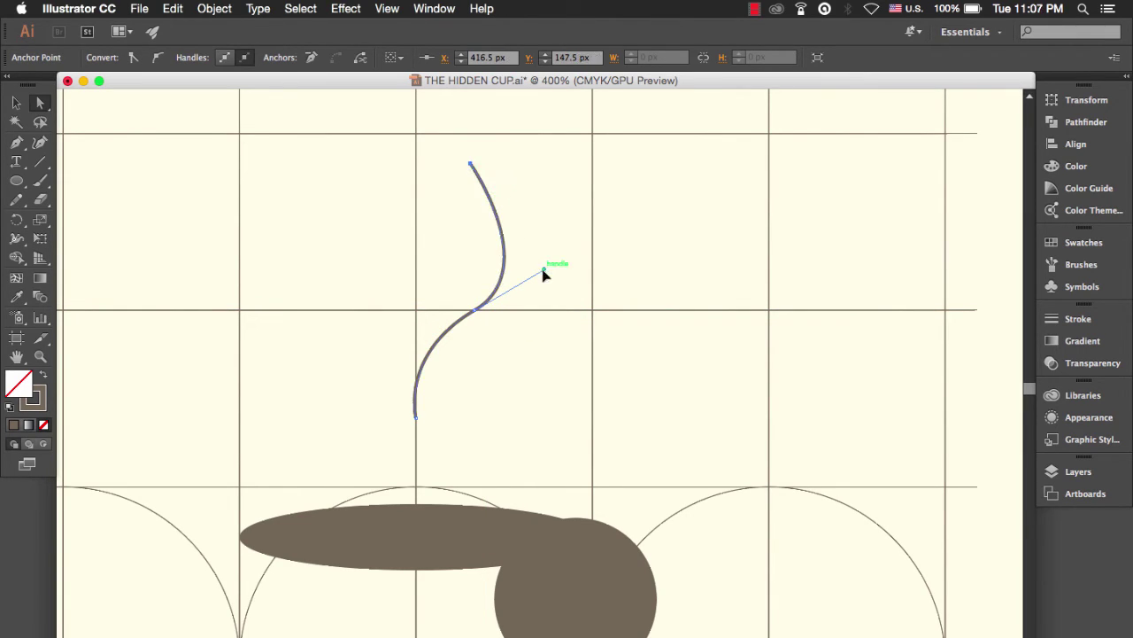
{"action": "left_click_drag", "start_coordinate": [544, 271], "coordinate": [541, 257]}
{"action": "key", "text": "super+equal"}
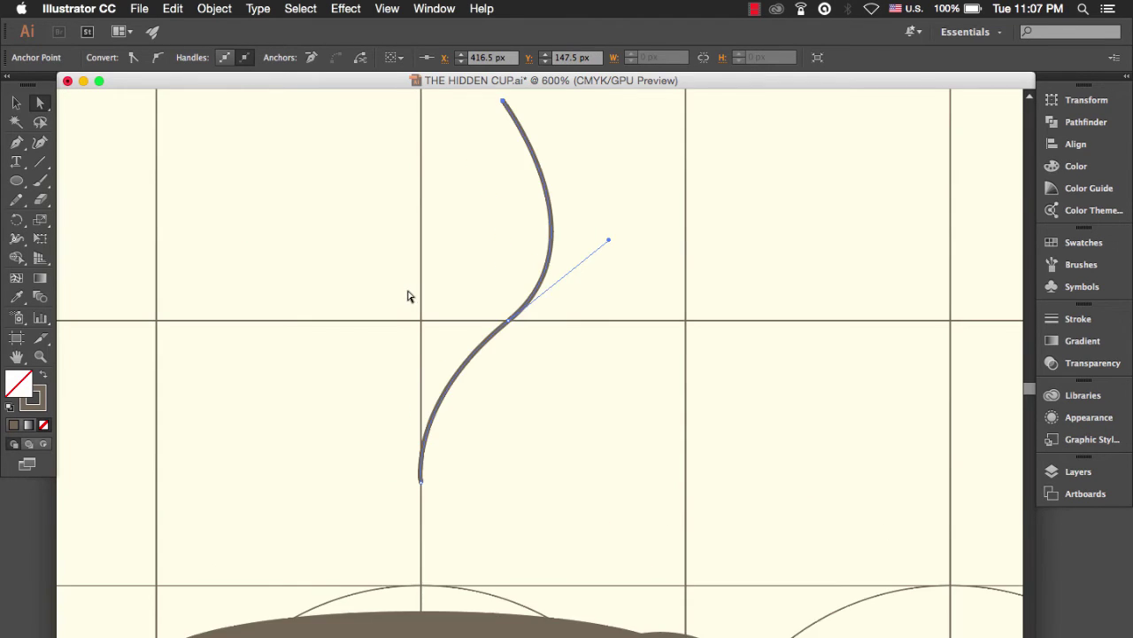
- Apply the lens-shaped variable width profile, tapered at both ends, to the steam path's stroke
{"action": "scroll", "coordinate": [407, 296], "scroll_direction": "down", "scroll_amount": 6}
{"action": "scroll", "coordinate": [408, 296], "scroll_direction": "up", "scroll_amount": 1}
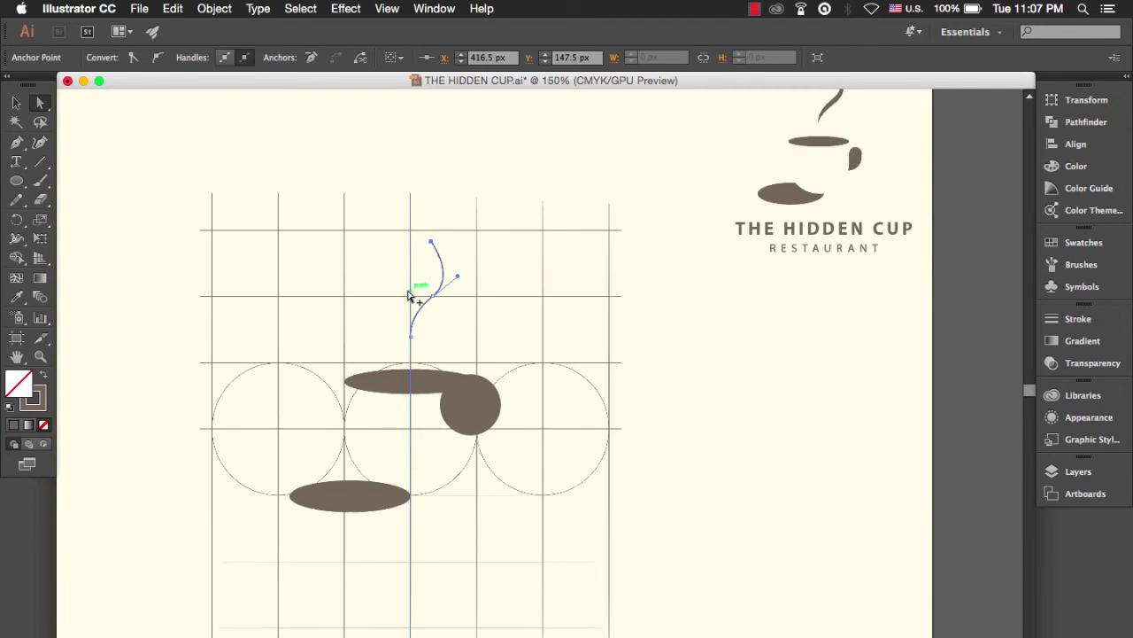
{"action": "scroll", "coordinate": [408, 296], "scroll_direction": "up", "scroll_amount": 3}
{"action": "scroll", "coordinate": [408, 296], "scroll_direction": "down", "scroll_amount": 1}
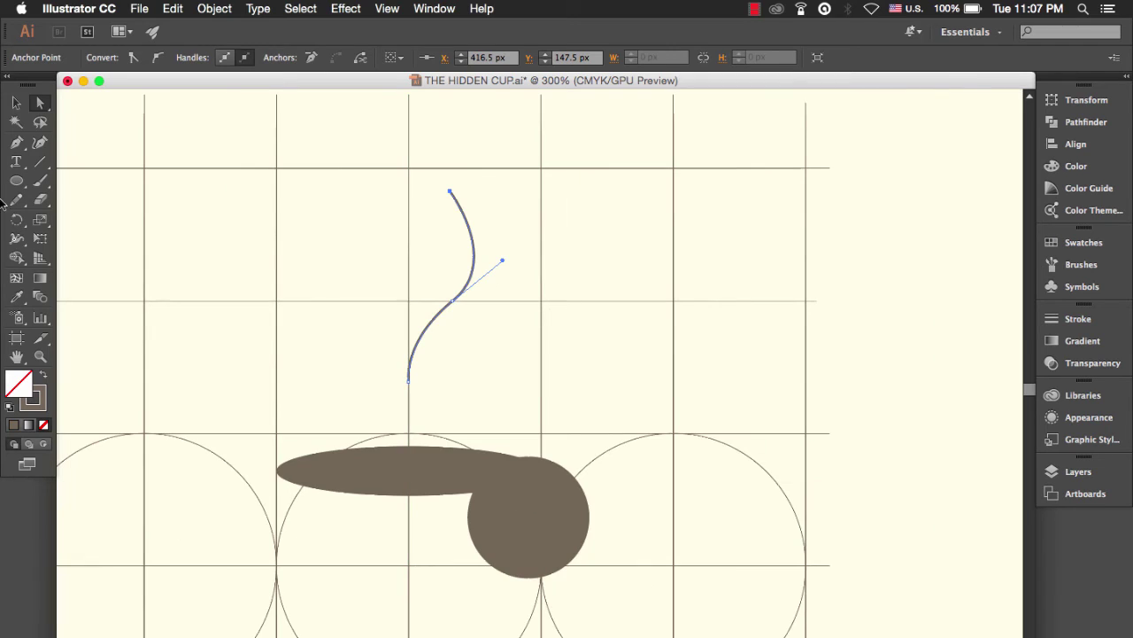
{"action": "key", "text": "v"}
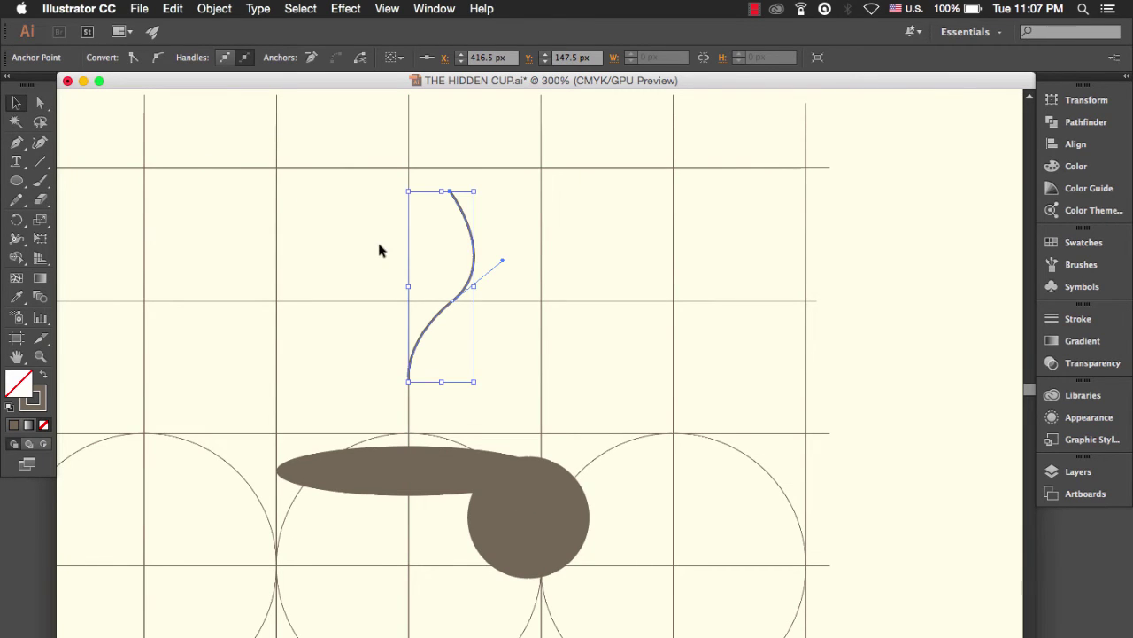
{"action": "scroll", "coordinate": [379, 250], "scroll_direction": "down", "scroll_amount": 1}
{"action": "left_click", "coordinate": [442, 244]}
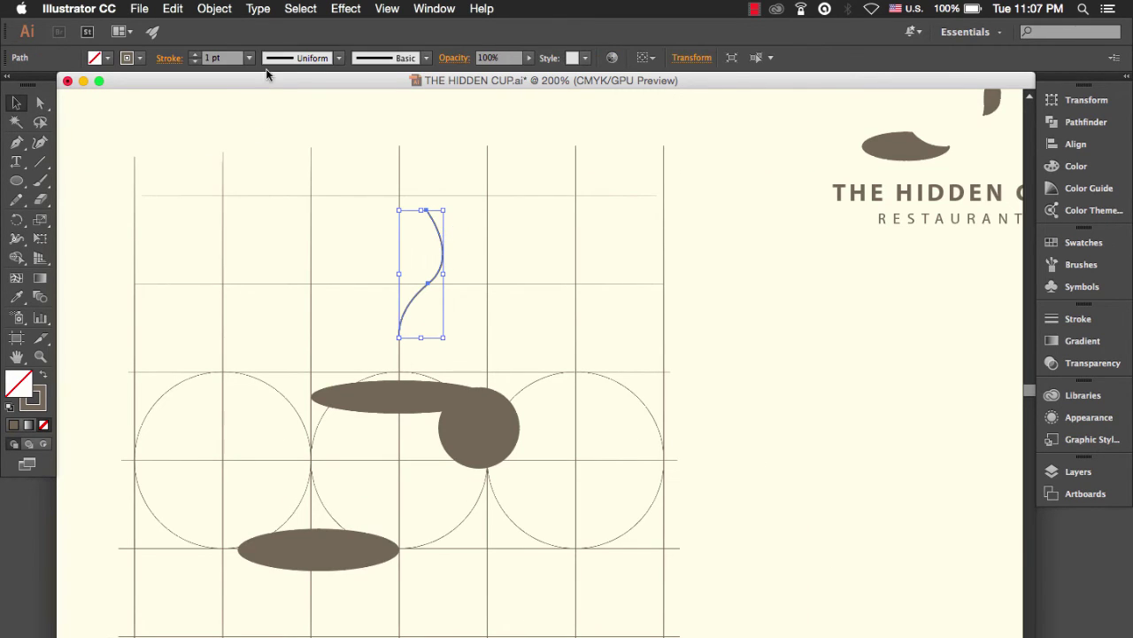
{"action": "left_click", "coordinate": [333, 61]}
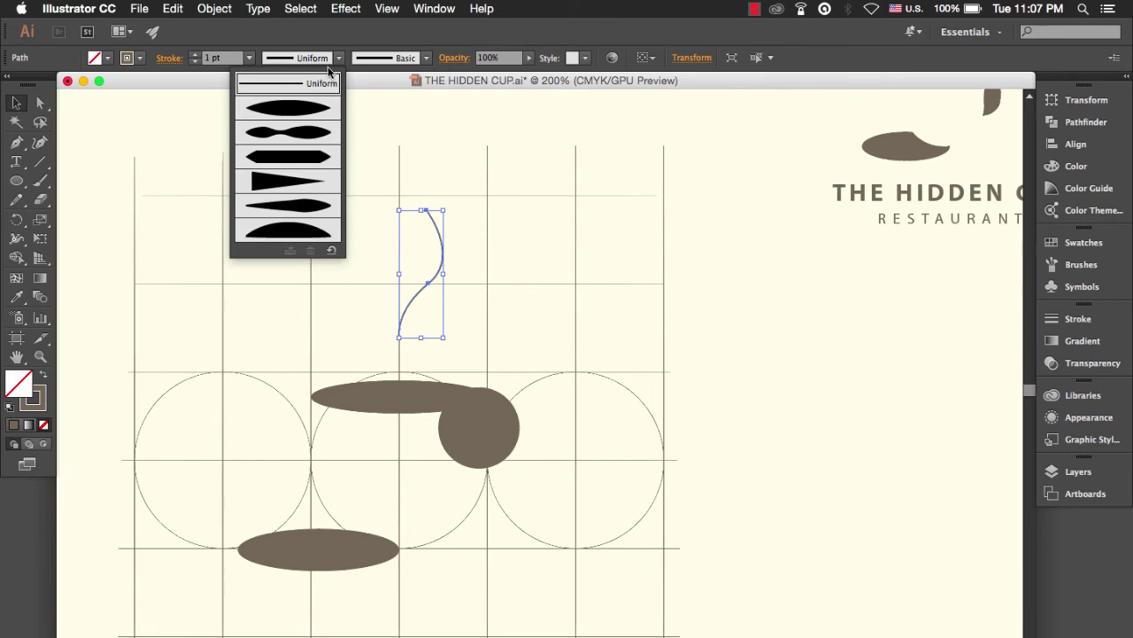
{"action": "left_click", "coordinate": [308, 110]}
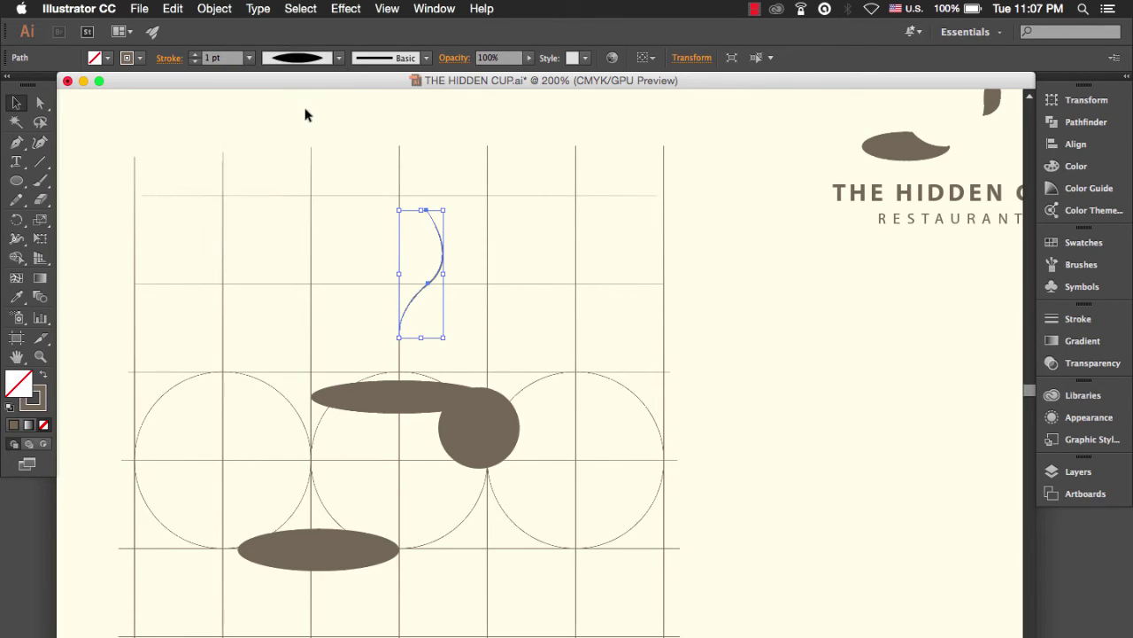
- Set the steam path's stroke weight to 7 pt and deselect it
{"action": "left_click", "coordinate": [193, 58]}
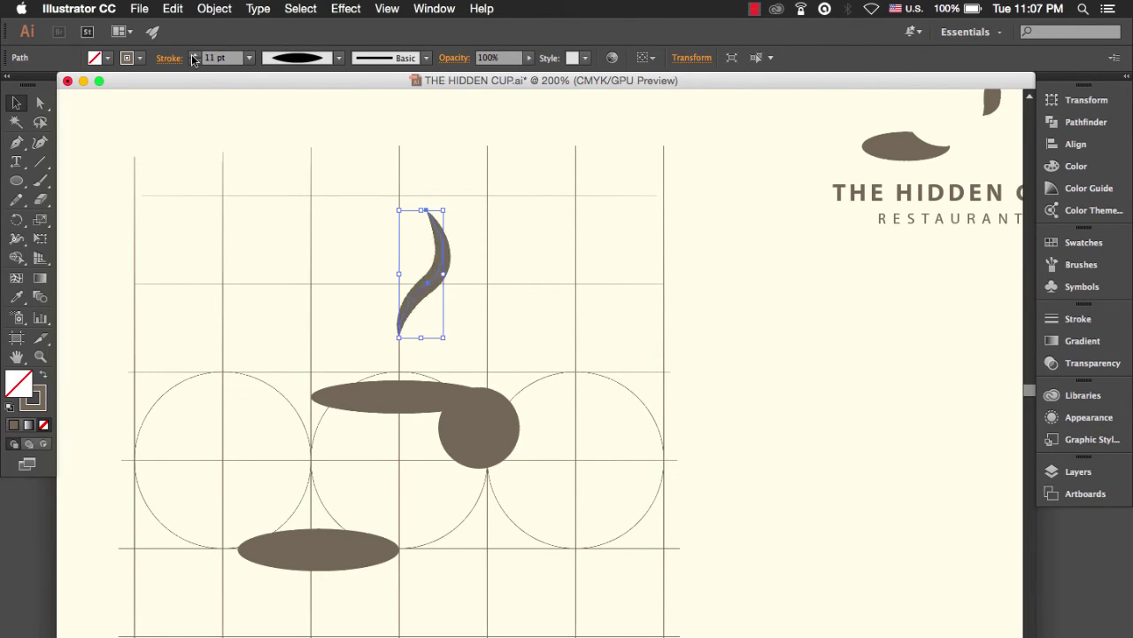
{"action": "left_click", "coordinate": [193, 61]}
{"action": "left_click", "coordinate": [193, 62]}
{"action": "left_click", "coordinate": [193, 61]}
{"action": "left_click", "coordinate": [193, 62]}
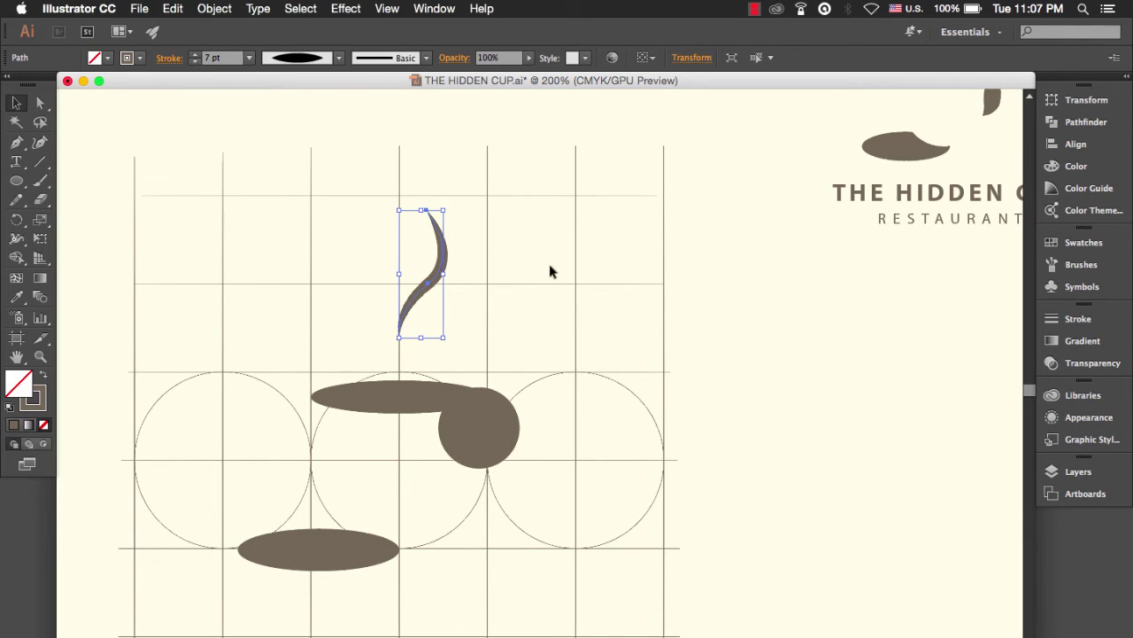
{"action": "left_click", "coordinate": [744, 375]}
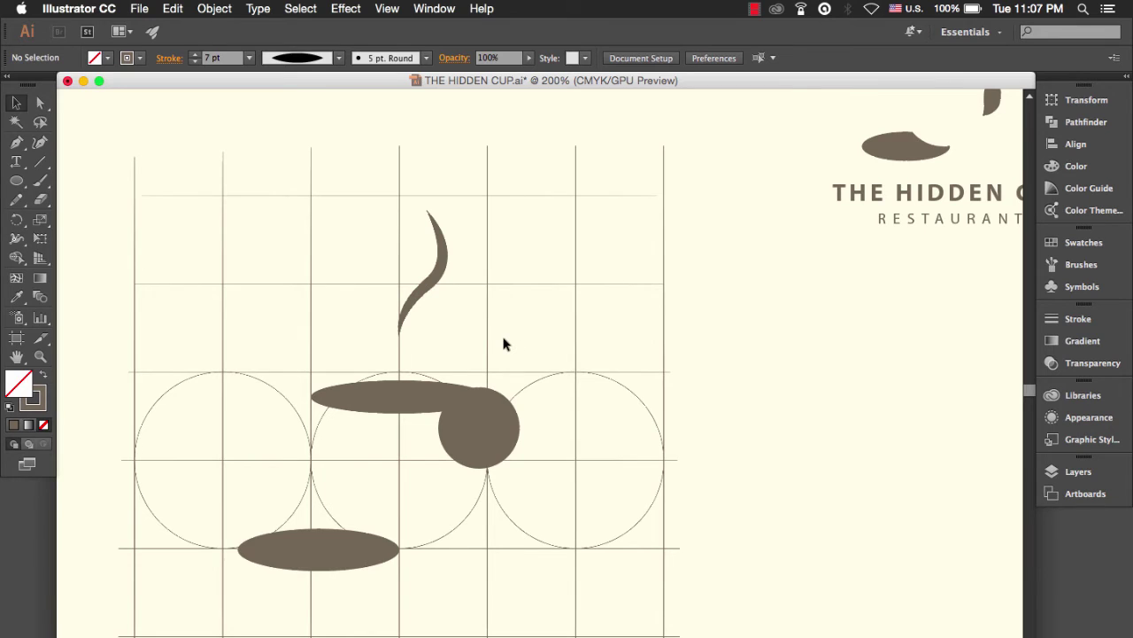
- Examine the steam shape up close and compare it with the steam in the finished reference logo
{"action": "scroll", "coordinate": [503, 343], "scroll_direction": "down", "scroll_amount": 1}
{"action": "scroll", "coordinate": [503, 344], "scroll_direction": "down", "scroll_amount": 1}
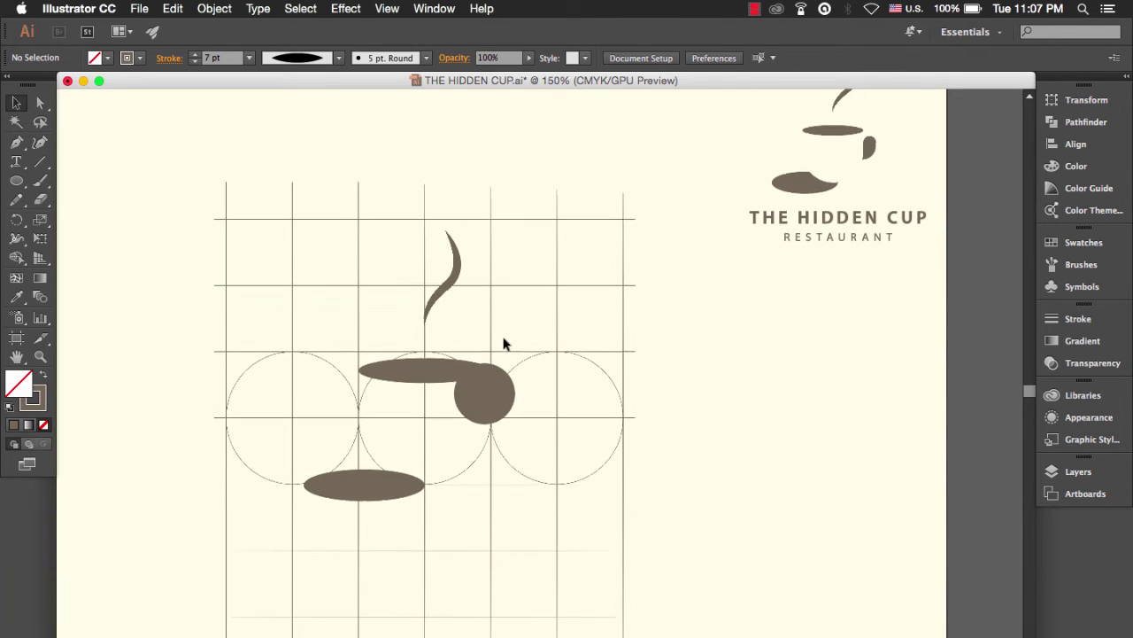
{"action": "scroll", "coordinate": [503, 344], "scroll_direction": "up", "scroll_amount": 5}
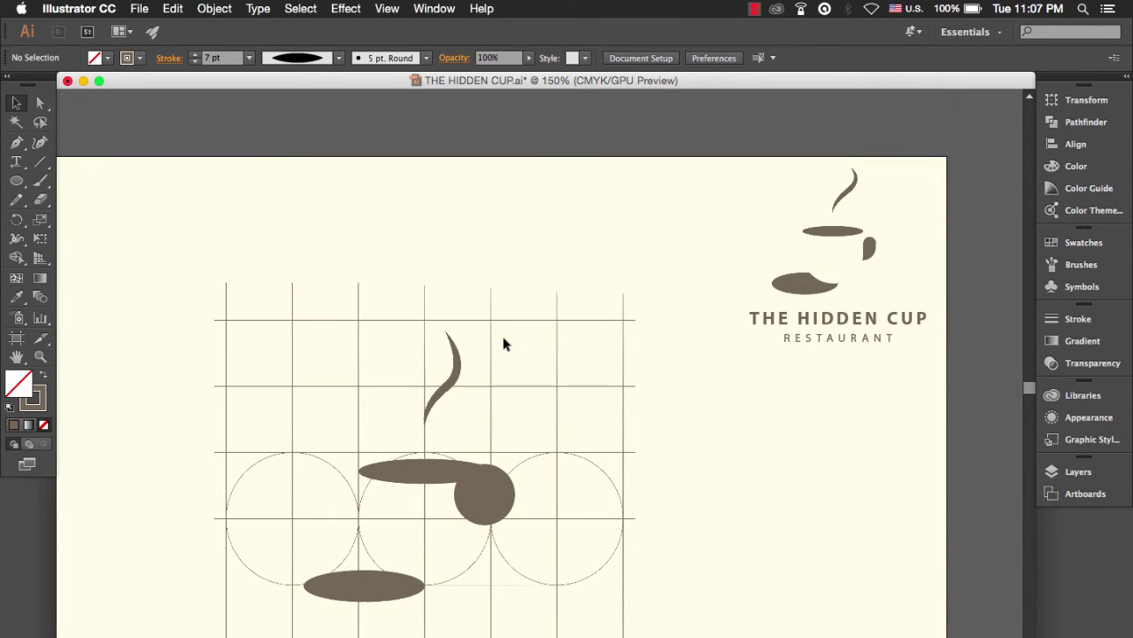
{"action": "left_click", "coordinate": [459, 367]}
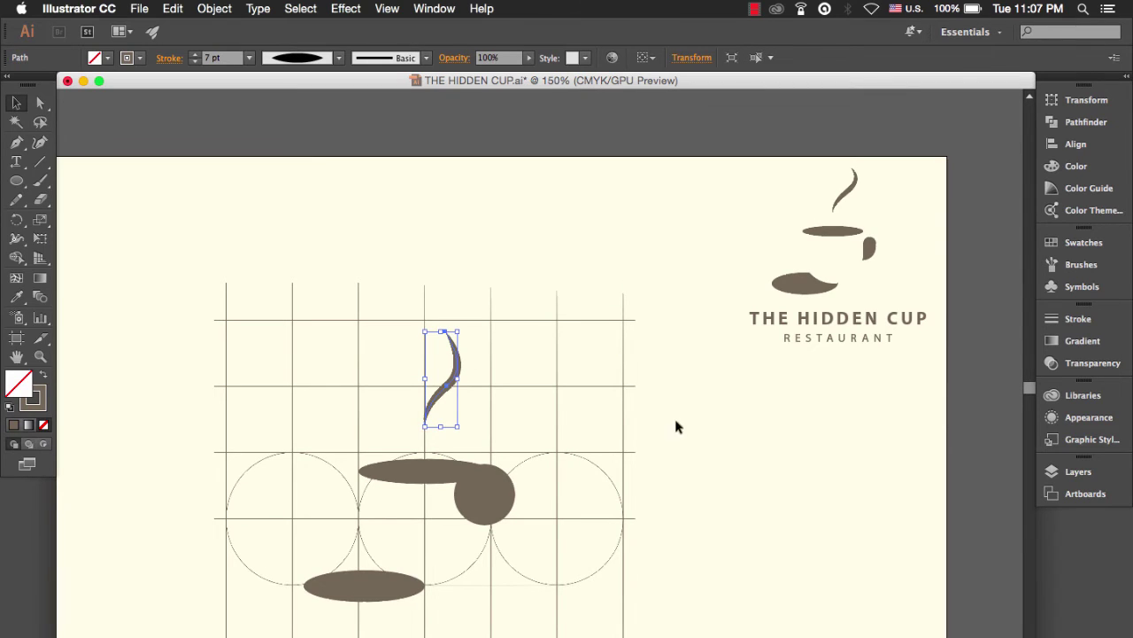
{"action": "left_click", "coordinate": [642, 438]}
{"action": "left_click", "coordinate": [454, 383]}
{"action": "scroll", "coordinate": [454, 384], "scroll_direction": "up", "scroll_amount": 4}
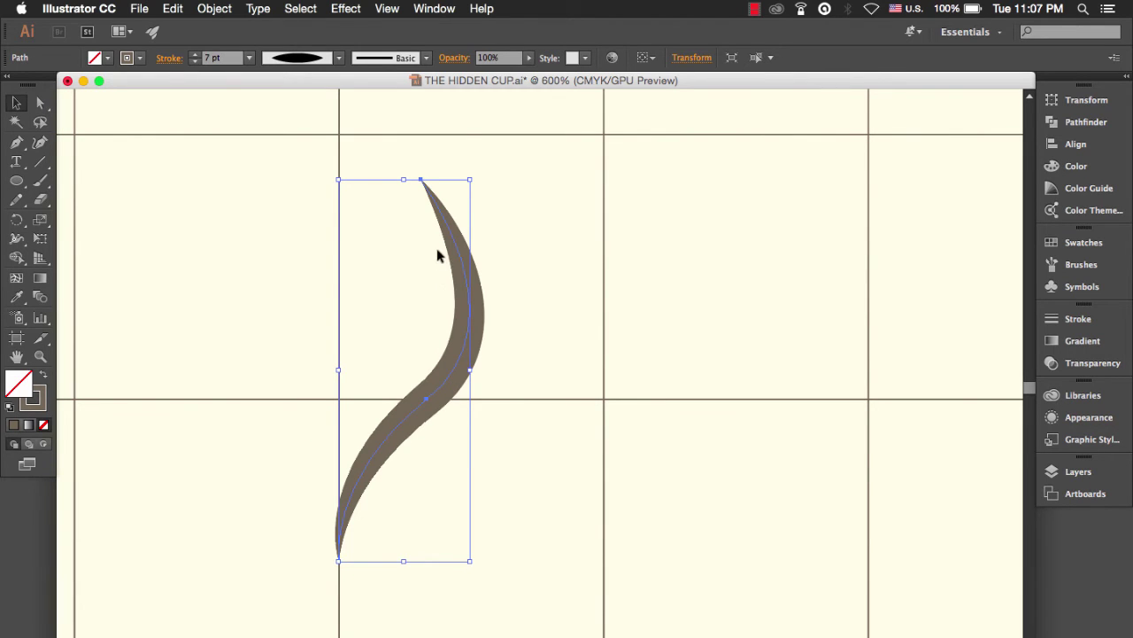
{"action": "scroll", "coordinate": [411, 297], "scroll_direction": "down", "scroll_amount": 4}
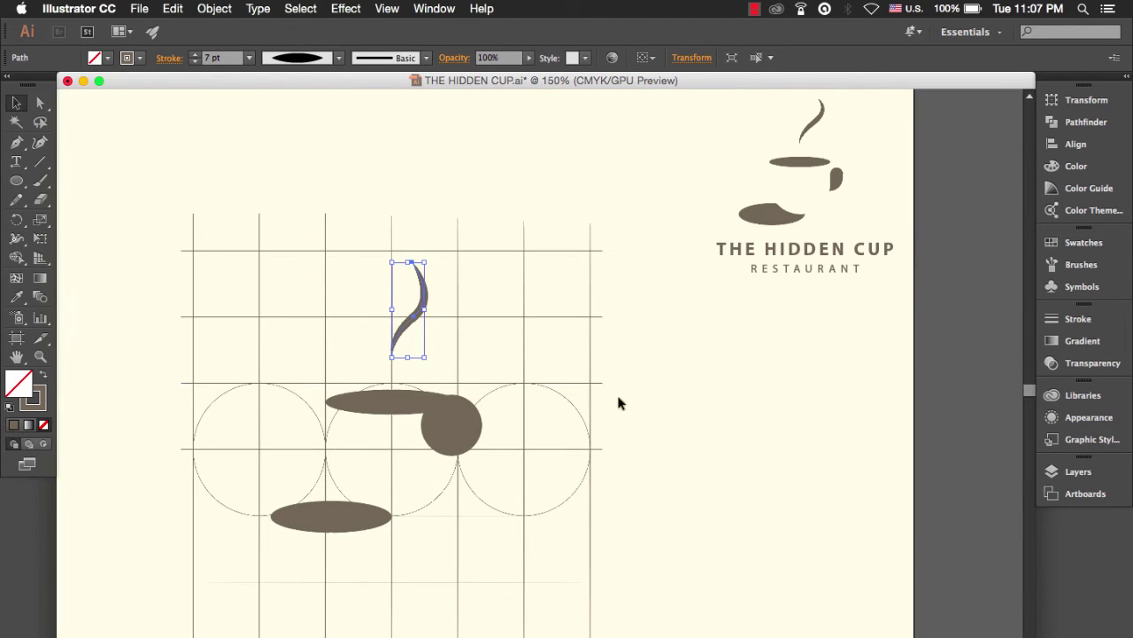
{"action": "left_click", "coordinate": [634, 416]}
{"action": "scroll", "coordinate": [634, 416], "scroll_direction": "down", "scroll_amount": 2}
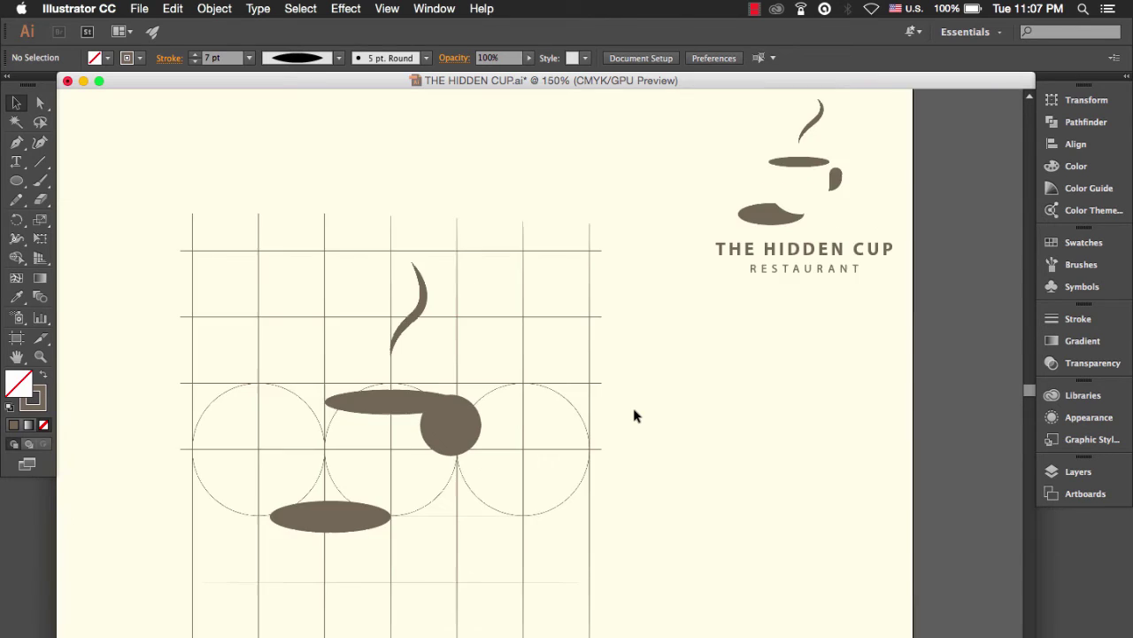
{"action": "scroll", "coordinate": [537, 451], "scroll_direction": "up", "scroll_amount": 2}
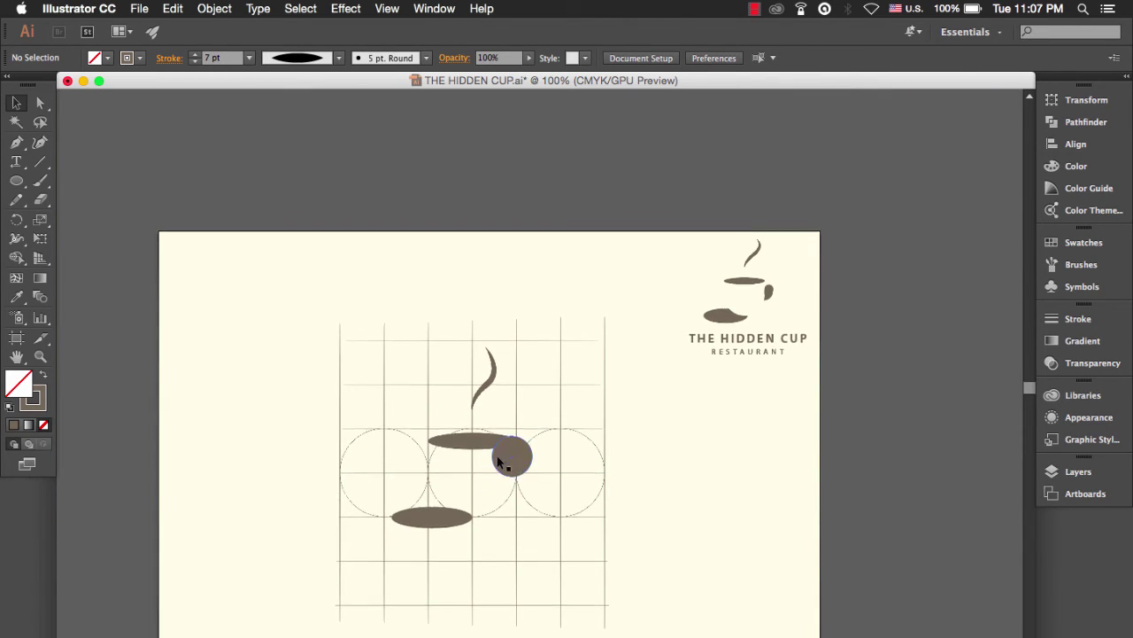
- Enlarge the saucer ellipse proportionally about its horizontal axis so it spans from the second to the fourth vertical grid line, and deselect it
{"action": "scroll", "coordinate": [443, 532], "scroll_direction": "down", "scroll_amount": 1}
{"action": "scroll", "coordinate": [435, 392], "scroll_direction": "down", "scroll_amount": 3}
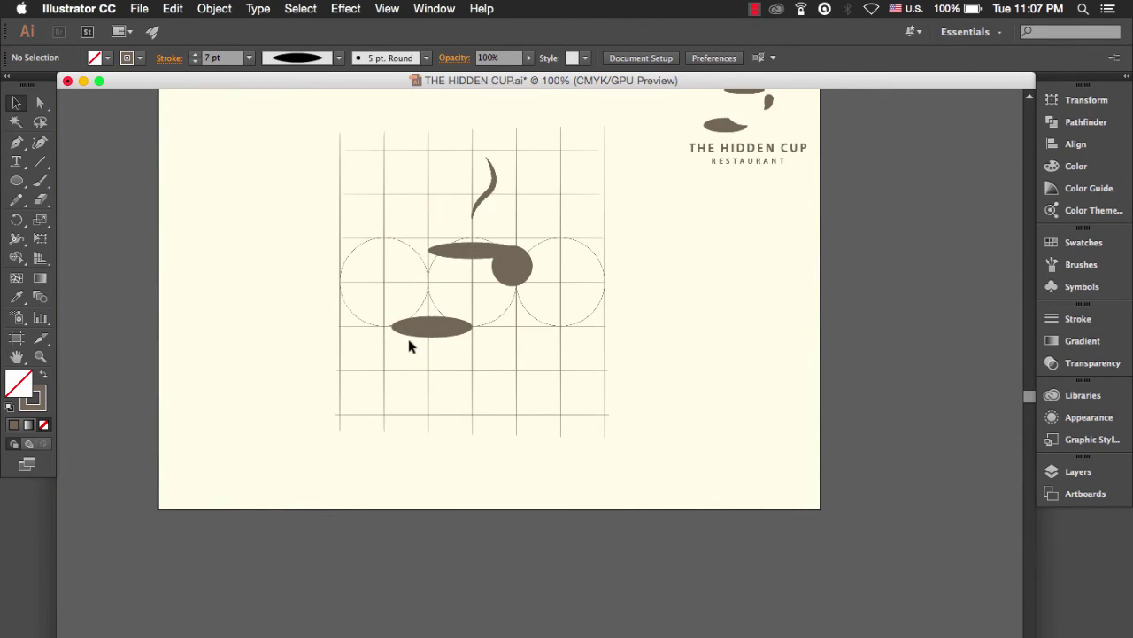
{"action": "scroll", "coordinate": [410, 344], "scroll_direction": "up", "scroll_amount": 3}
{"action": "left_click", "coordinate": [415, 313]}
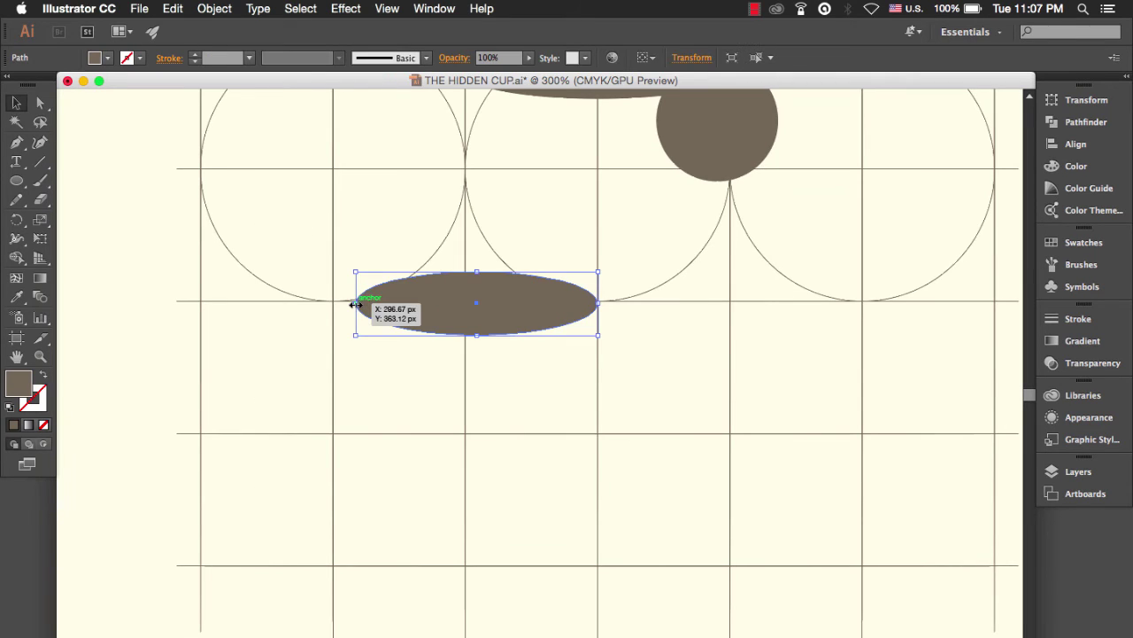
{"action": "left_click_drag", "start_coordinate": [354, 304], "coordinate": [332, 303]}
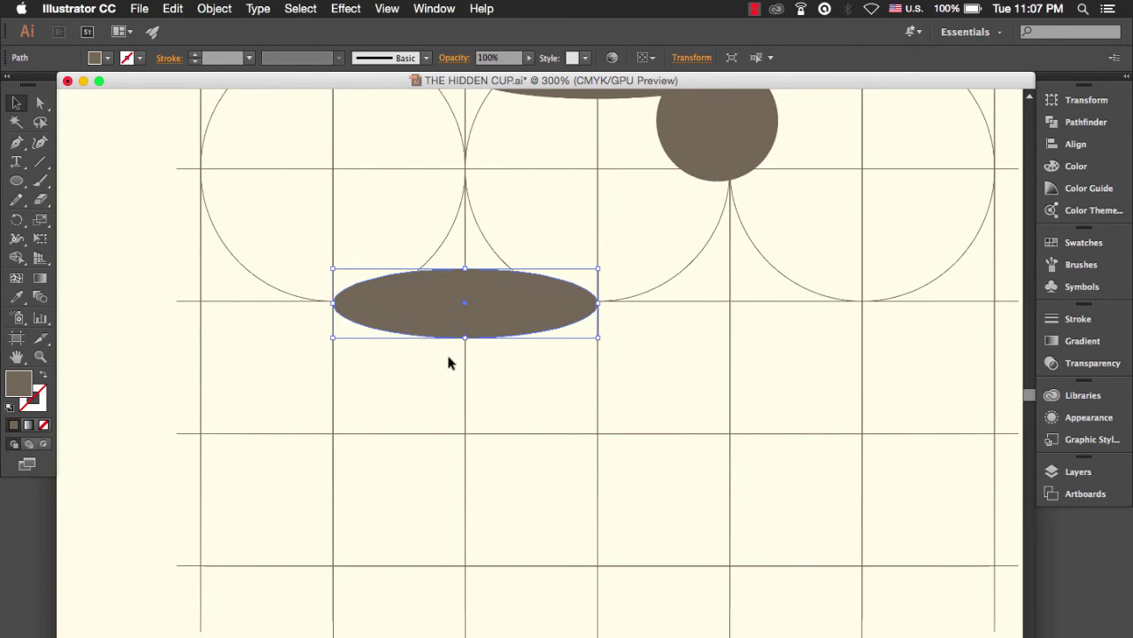
{"action": "scroll", "coordinate": [410, 376], "scroll_direction": "up", "scroll_amount": 2}
{"action": "scroll", "coordinate": [409, 376], "scroll_direction": "down", "scroll_amount": 6}
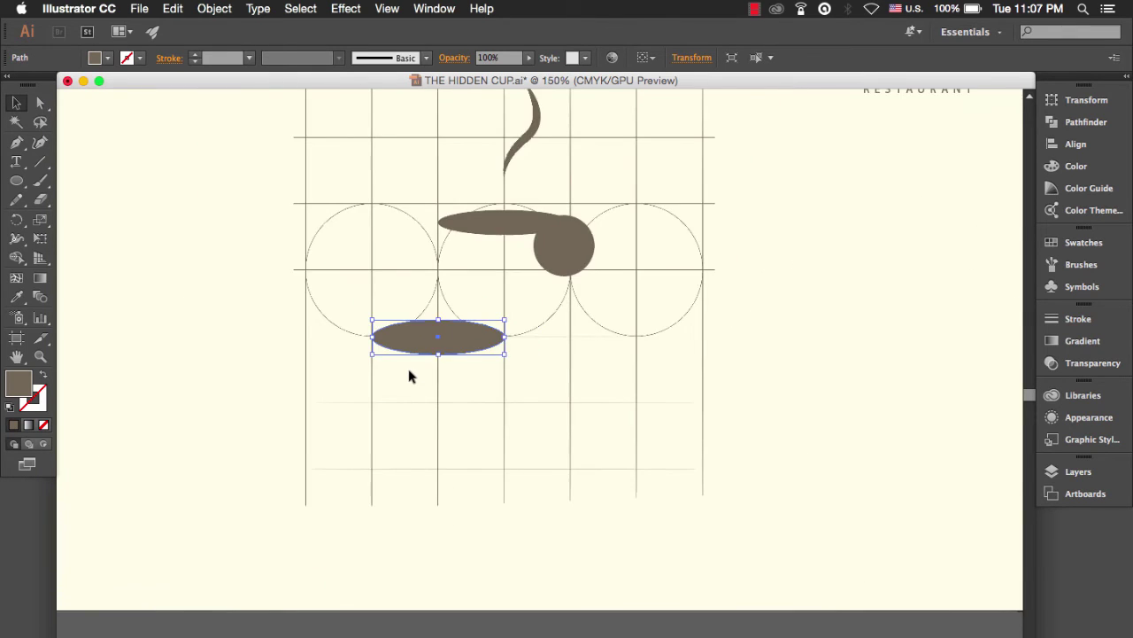
{"action": "scroll", "coordinate": [413, 367], "scroll_direction": "up", "scroll_amount": 1}
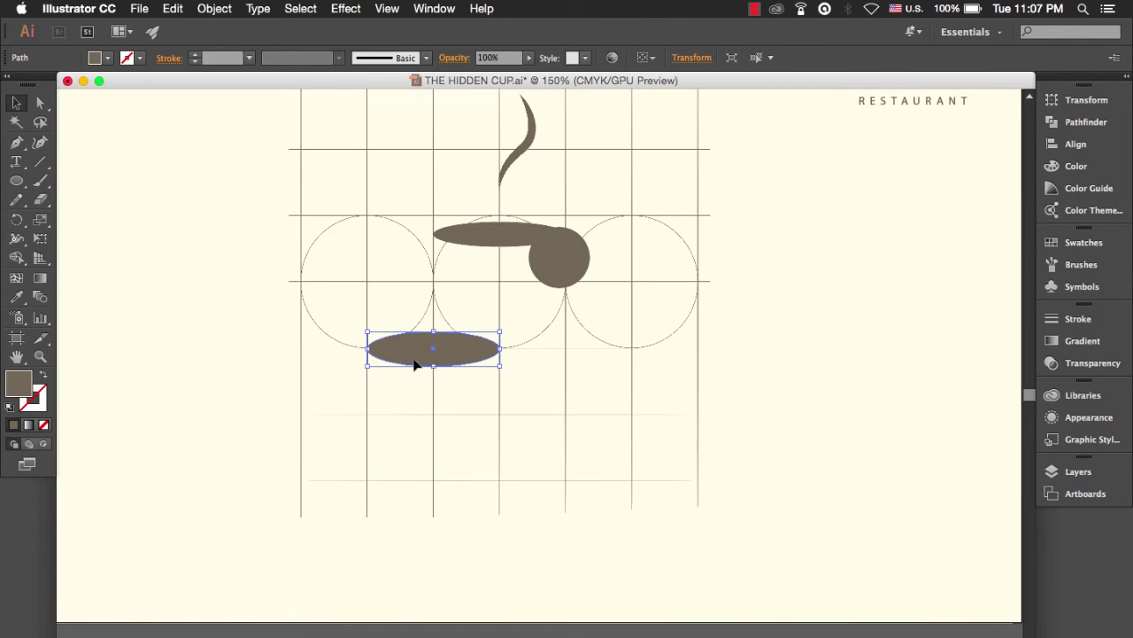
{"action": "scroll", "coordinate": [418, 363], "scroll_direction": "down", "scroll_amount": 1}
{"action": "left_click", "coordinate": [624, 365]}
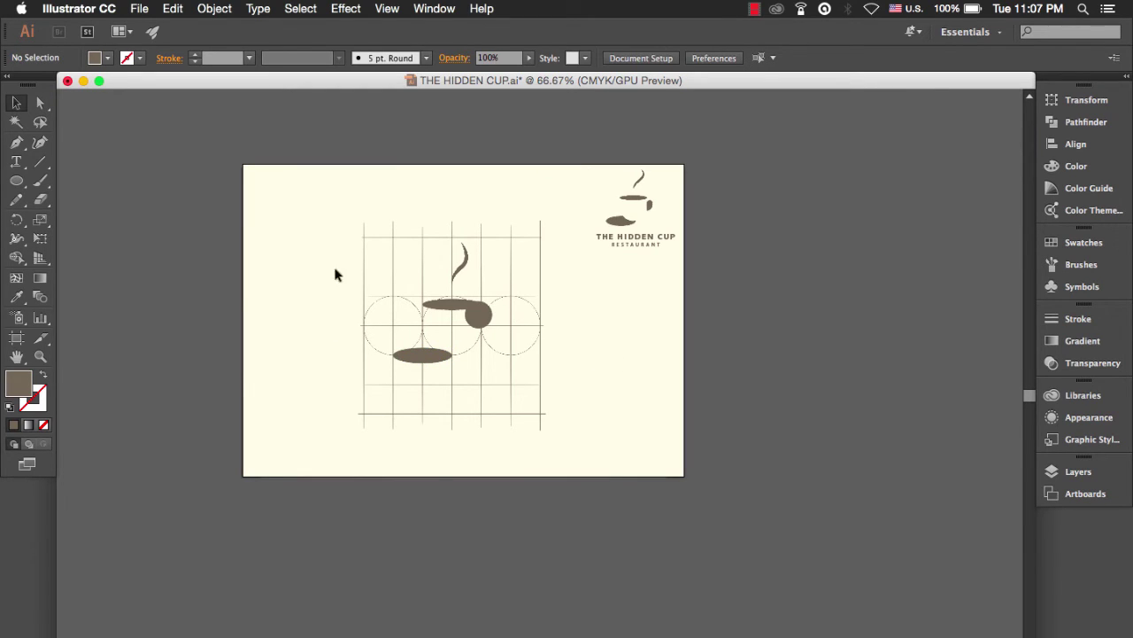
- Select the whole construction grid with its logo shapes and sample the cream background as the Live Paint Bucket fill
{"action": "left_click_drag", "start_coordinate": [335, 209], "coordinate": [550, 452]}
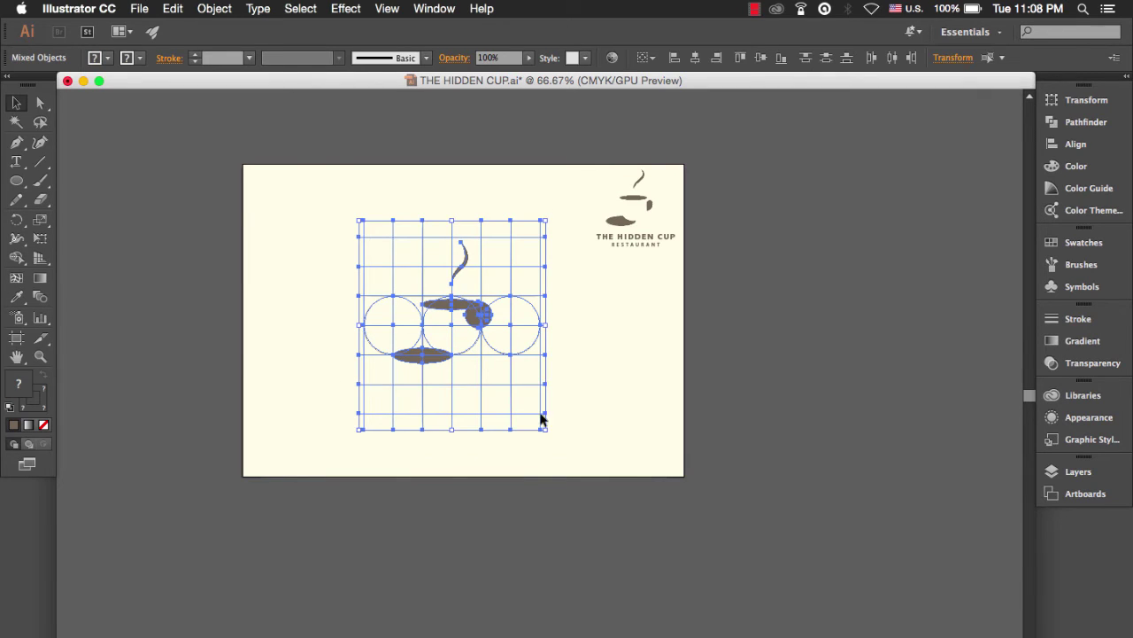
{"action": "scroll", "coordinate": [458, 321], "scroll_direction": "up", "scroll_amount": 1}
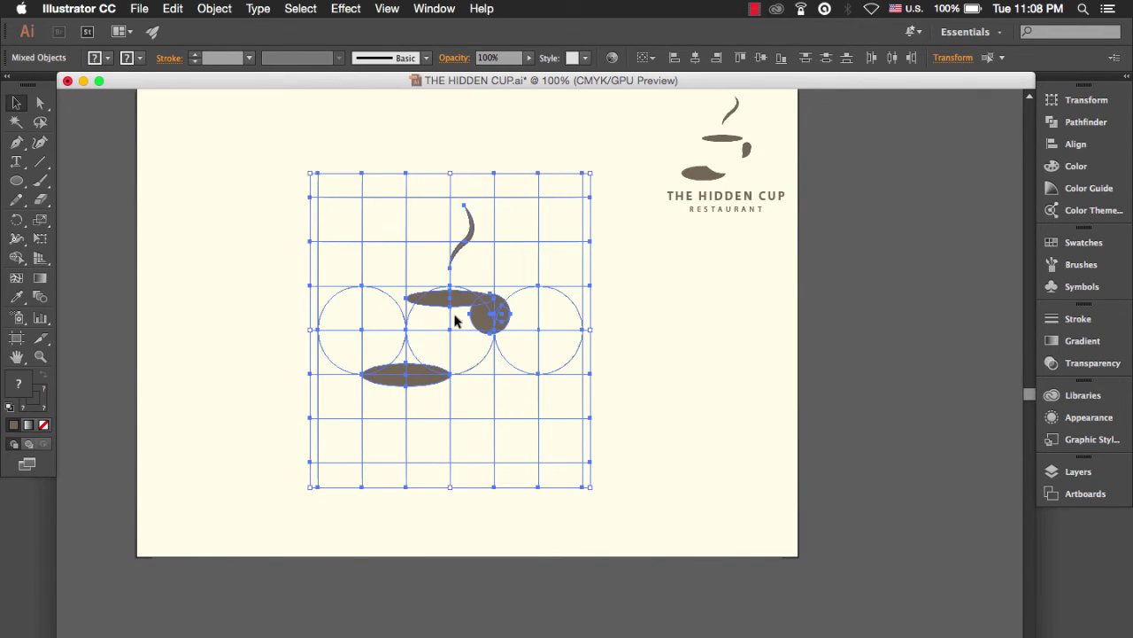
{"action": "scroll", "coordinate": [456, 317], "scroll_direction": "up", "scroll_amount": 2}
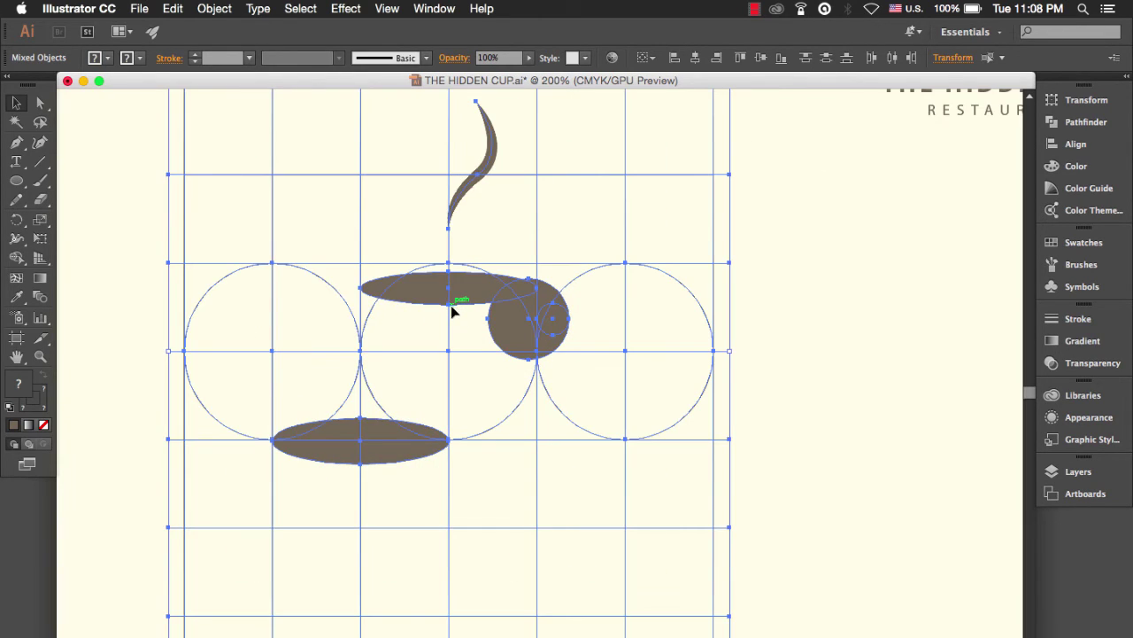
{"action": "left_click", "coordinate": [15, 261]}
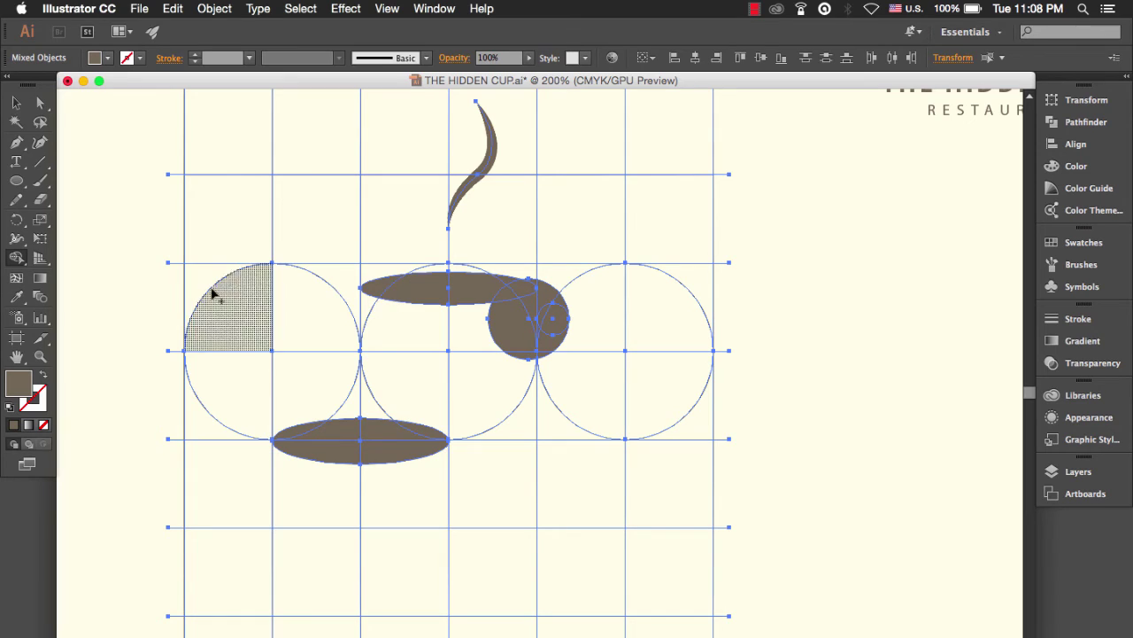
{"action": "left_click", "coordinate": [18, 258]}
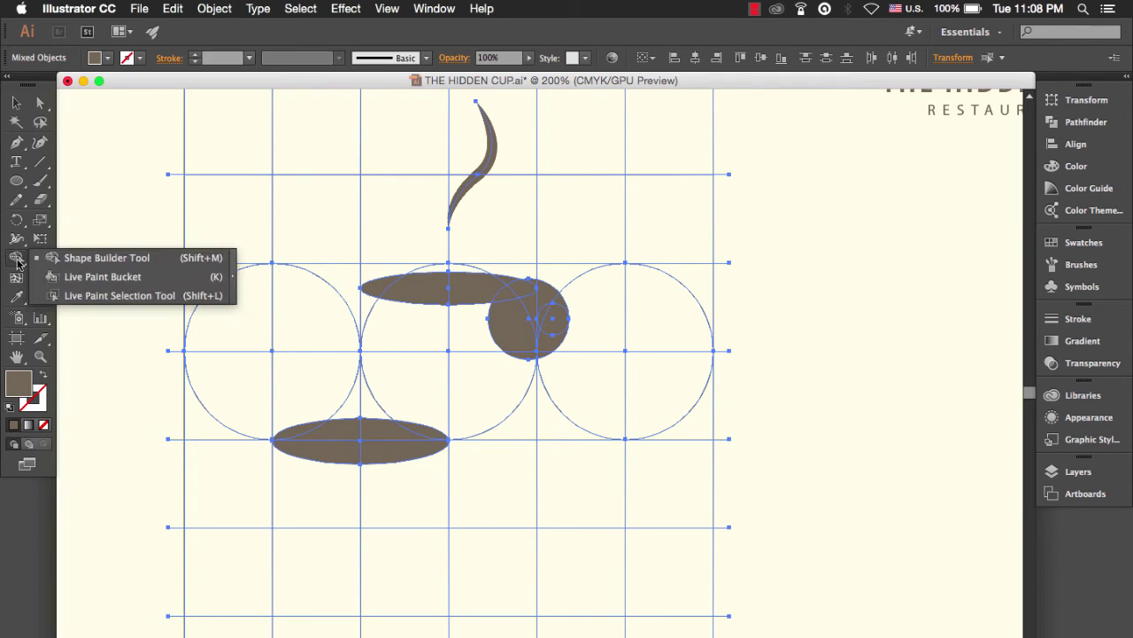
{"action": "left_click", "coordinate": [103, 277]}
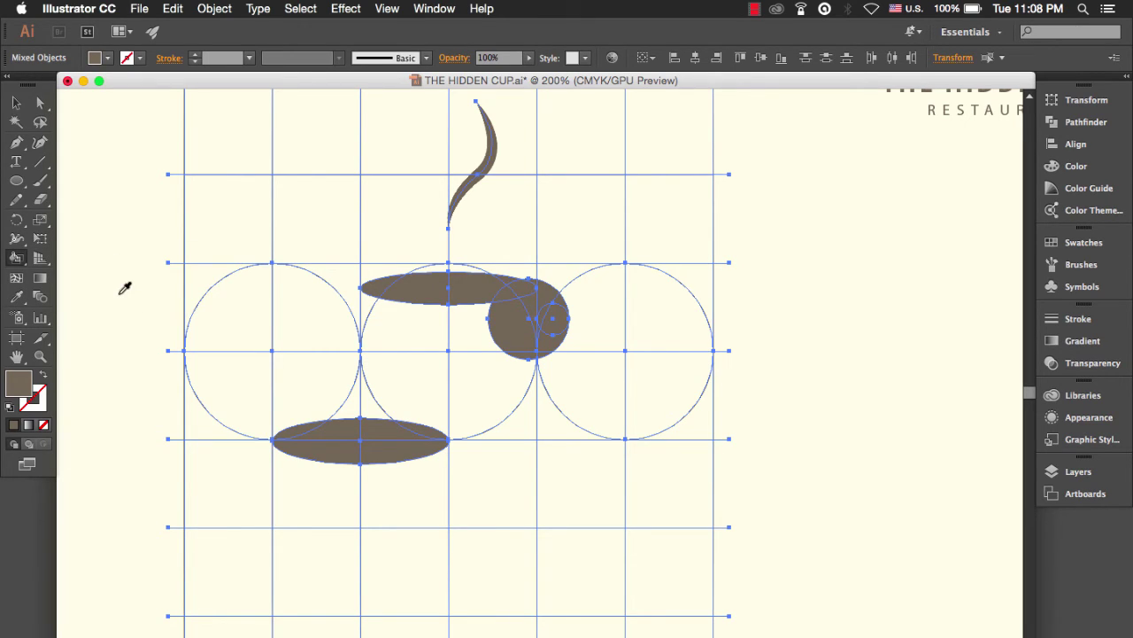
{"action": "left_click", "coordinate": [122, 292], "text": "alt"}
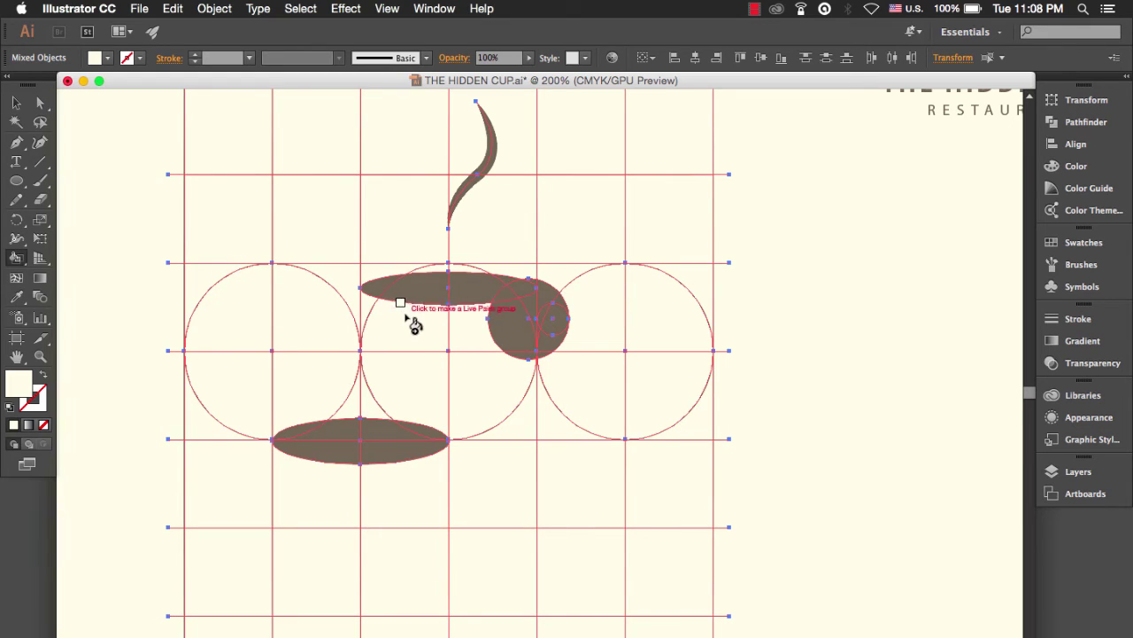
- Paint cream over the handle circle's parts outside the teardrop handle and over the saucer area inside the middle circle
{"action": "left_click", "coordinate": [521, 347]}
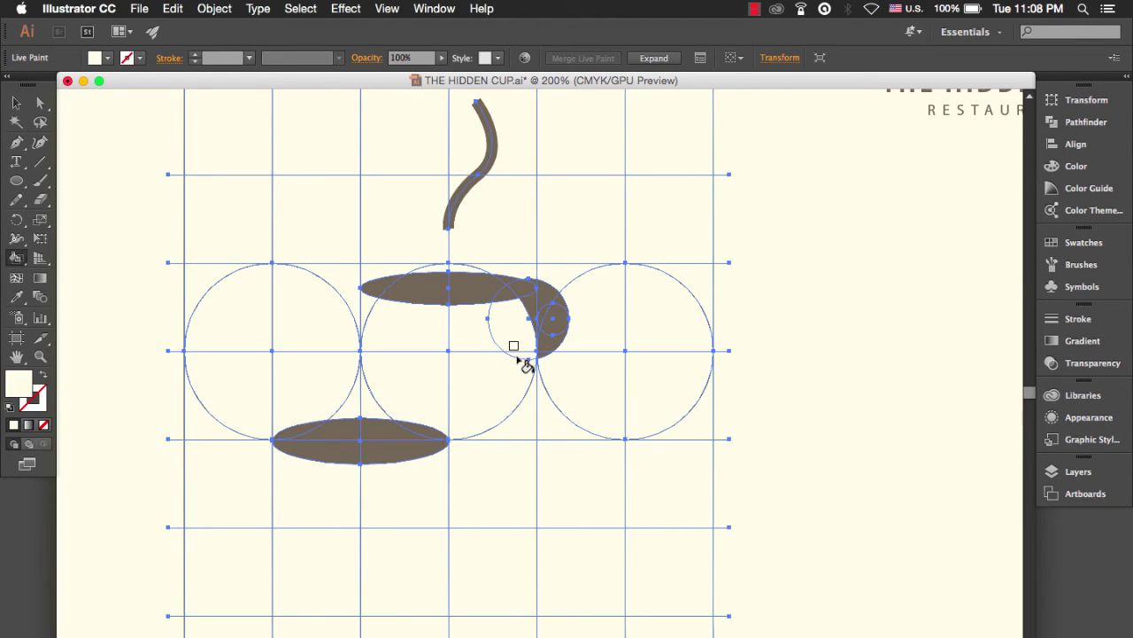
{"action": "left_click", "coordinate": [546, 299]}
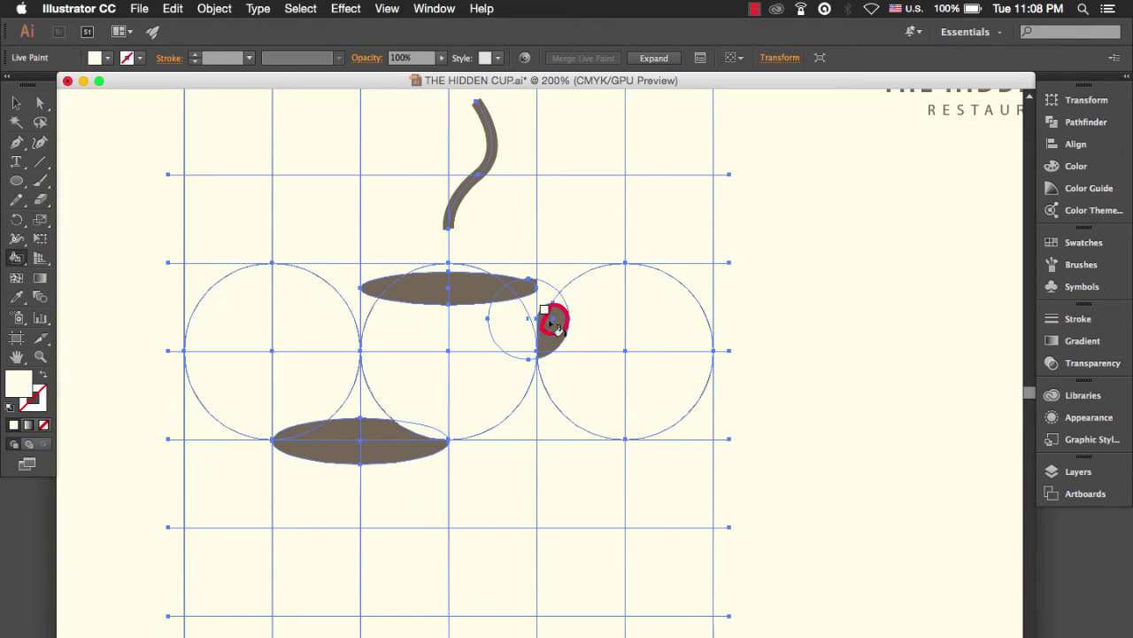
{"action": "scroll", "coordinate": [554, 305], "scroll_direction": "up", "scroll_amount": 3}
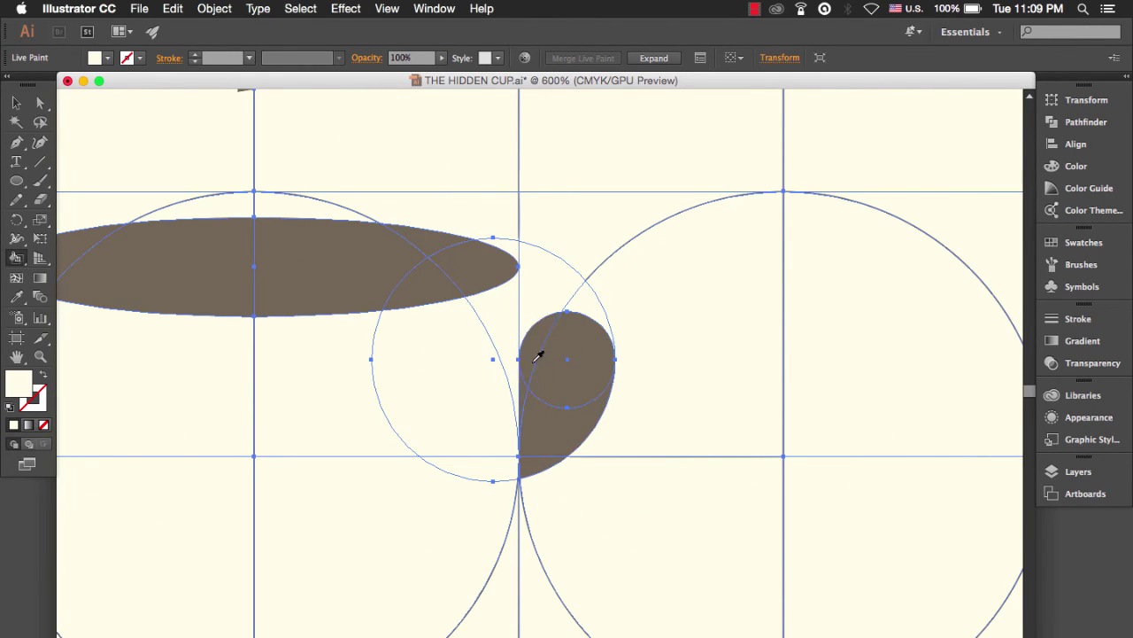
{"action": "scroll", "coordinate": [541, 355], "scroll_direction": "up", "scroll_amount": 2}
{"action": "scroll", "coordinate": [531, 349], "scroll_direction": "down", "scroll_amount": 6}
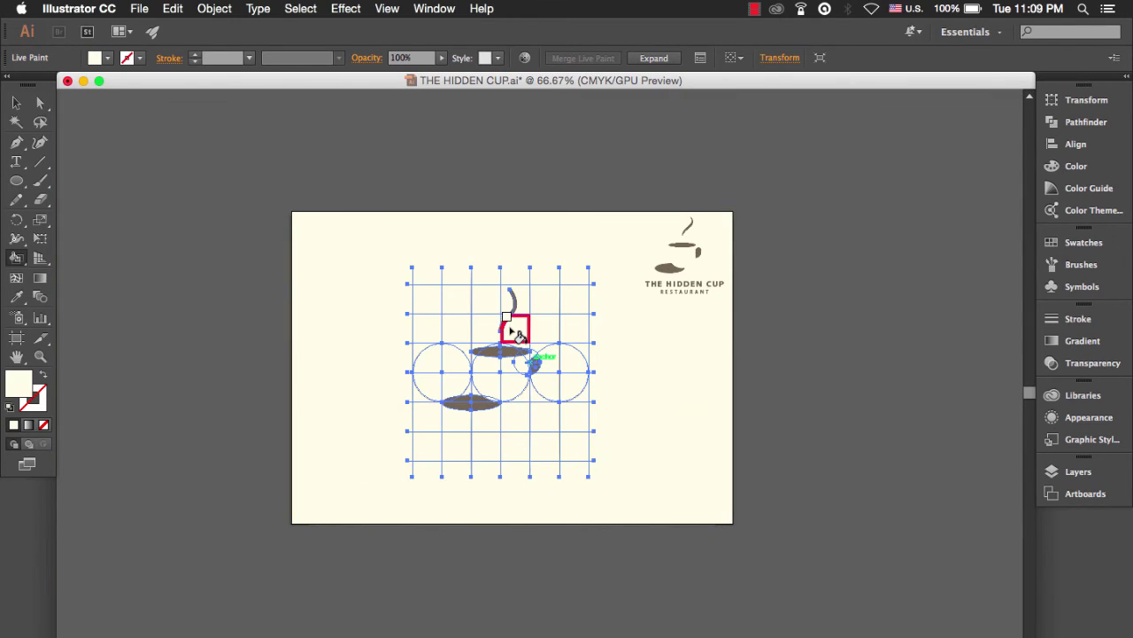
{"action": "scroll", "coordinate": [513, 321], "scroll_direction": "up", "scroll_amount": 2}
- Expand the Live Paint artwork, ungroup the result and deselect it
{"action": "left_click", "coordinate": [13, 103]}
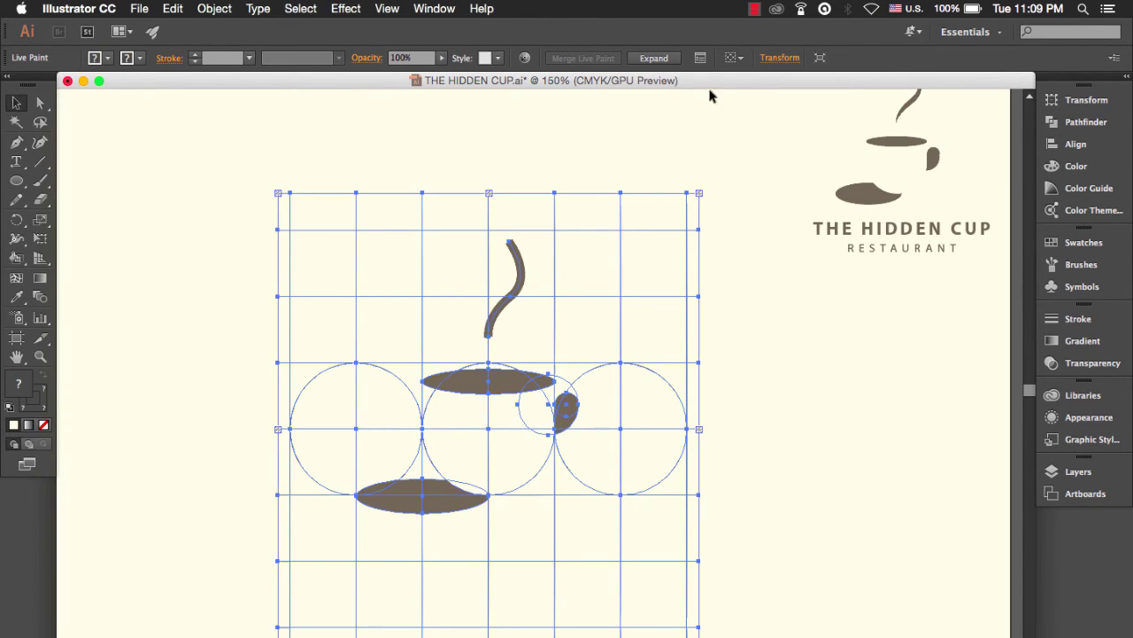
{"action": "left_click", "coordinate": [652, 58]}
{"action": "left_click", "coordinate": [220, 177]}
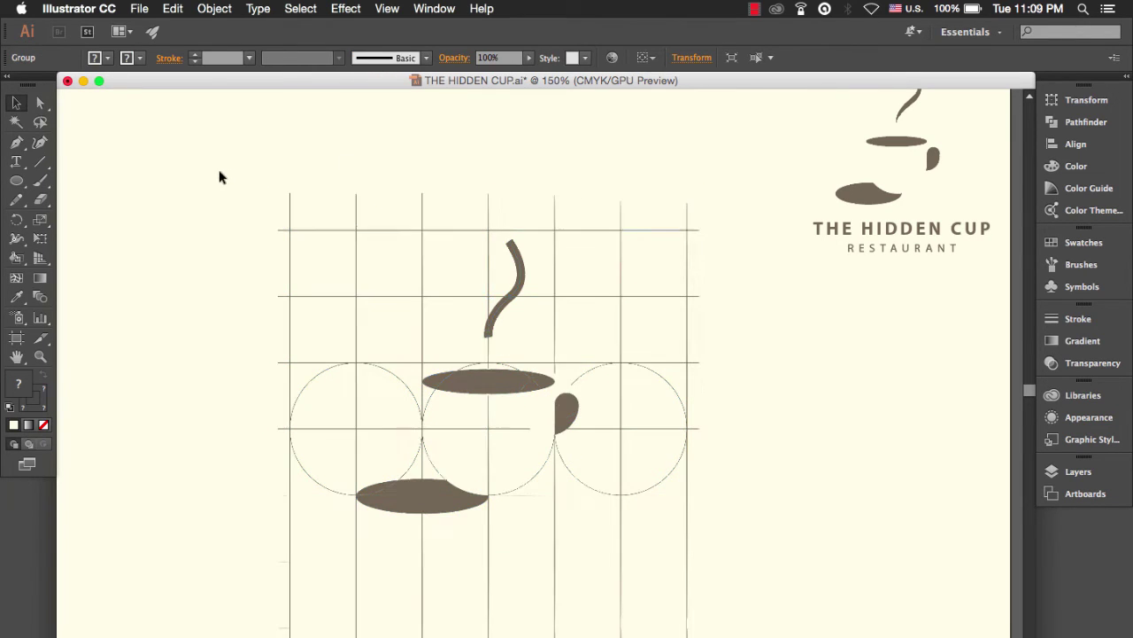
{"action": "left_click", "coordinate": [520, 277]}
{"action": "right_click", "coordinate": [520, 277]}
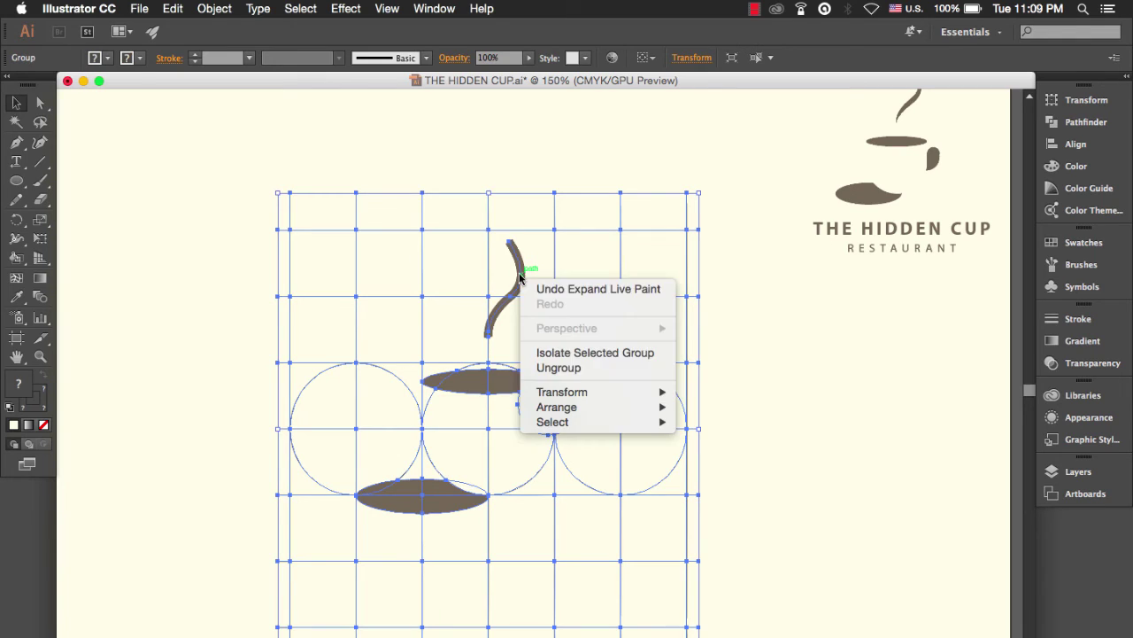
{"action": "left_click", "coordinate": [558, 368]}
{"action": "left_click", "coordinate": [752, 375]}
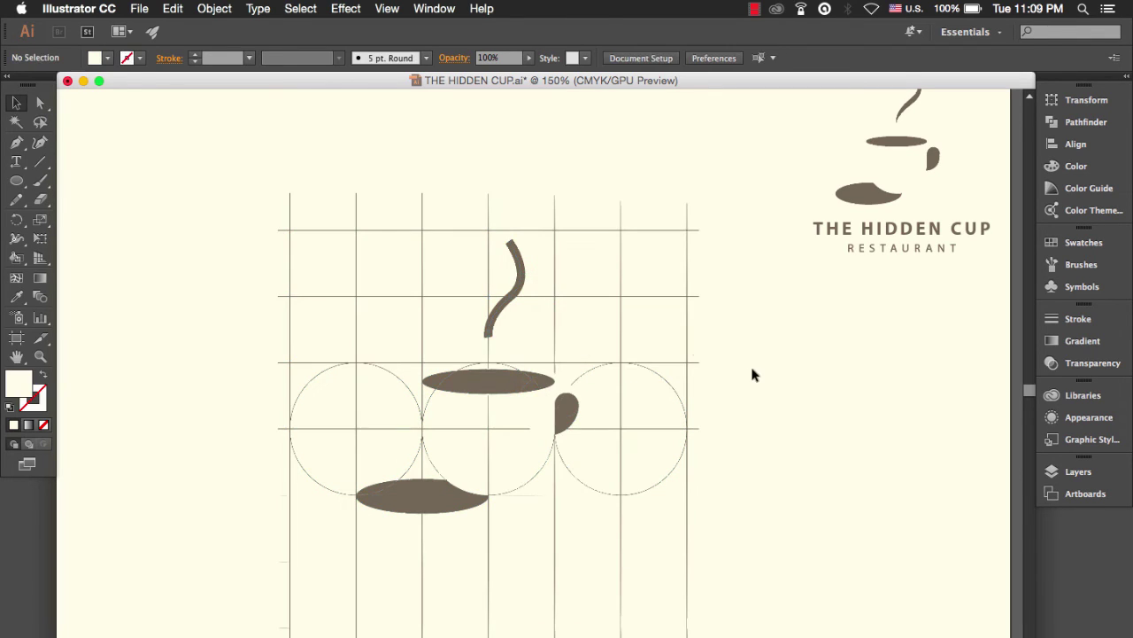
- Ungroup the remaining group of grid lines, circles and steam path so the steam can be selected alone
{"action": "left_click", "coordinate": [523, 281]}
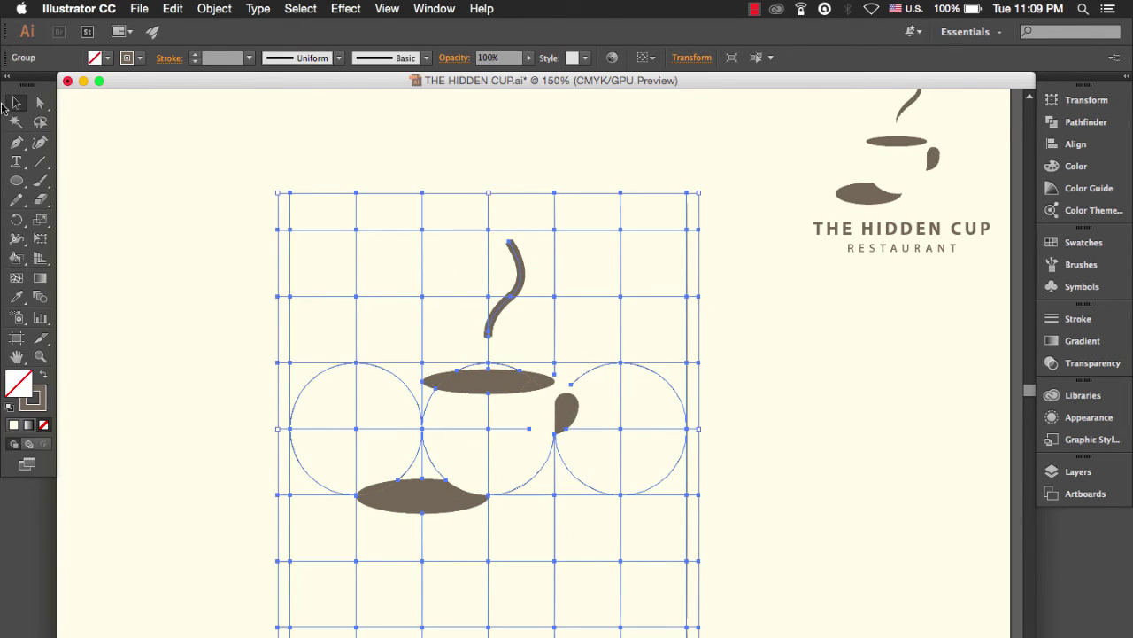
{"action": "left_click", "coordinate": [40, 102]}
{"action": "left_click", "coordinate": [343, 142]}
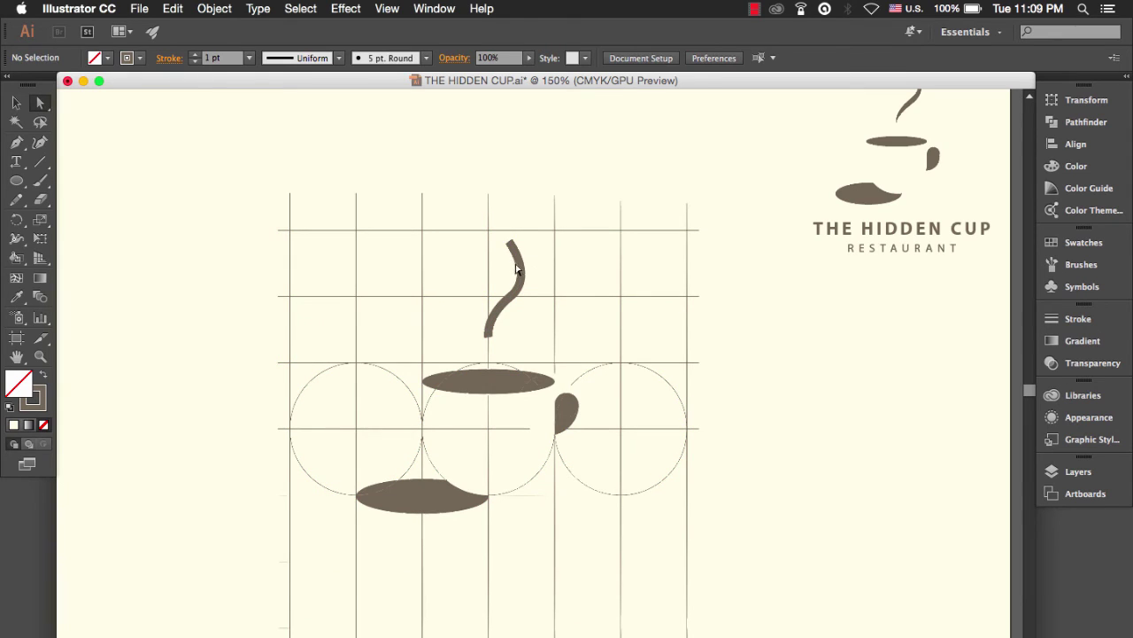
{"action": "left_click", "coordinate": [524, 259]}
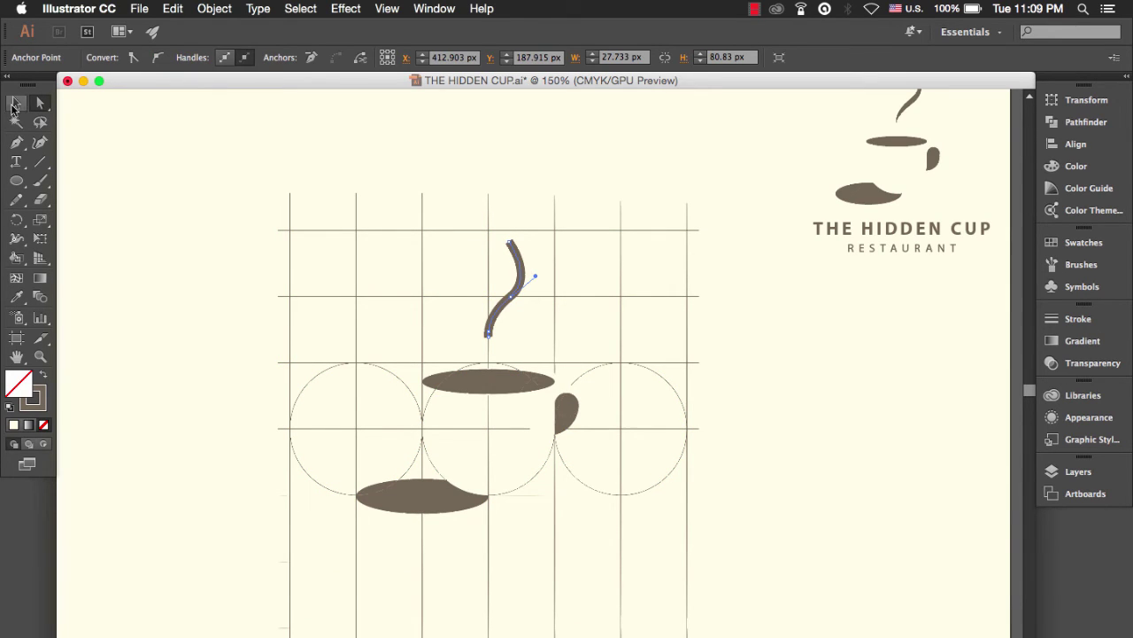
{"action": "left_click", "coordinate": [15, 104]}
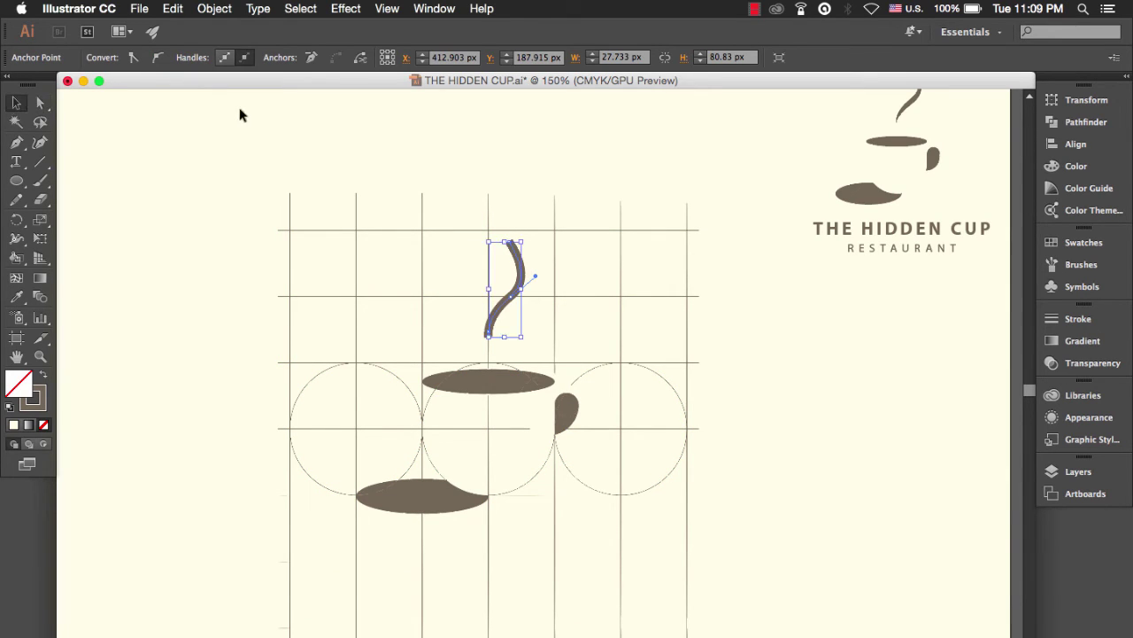
{"action": "left_click", "coordinate": [520, 257]}
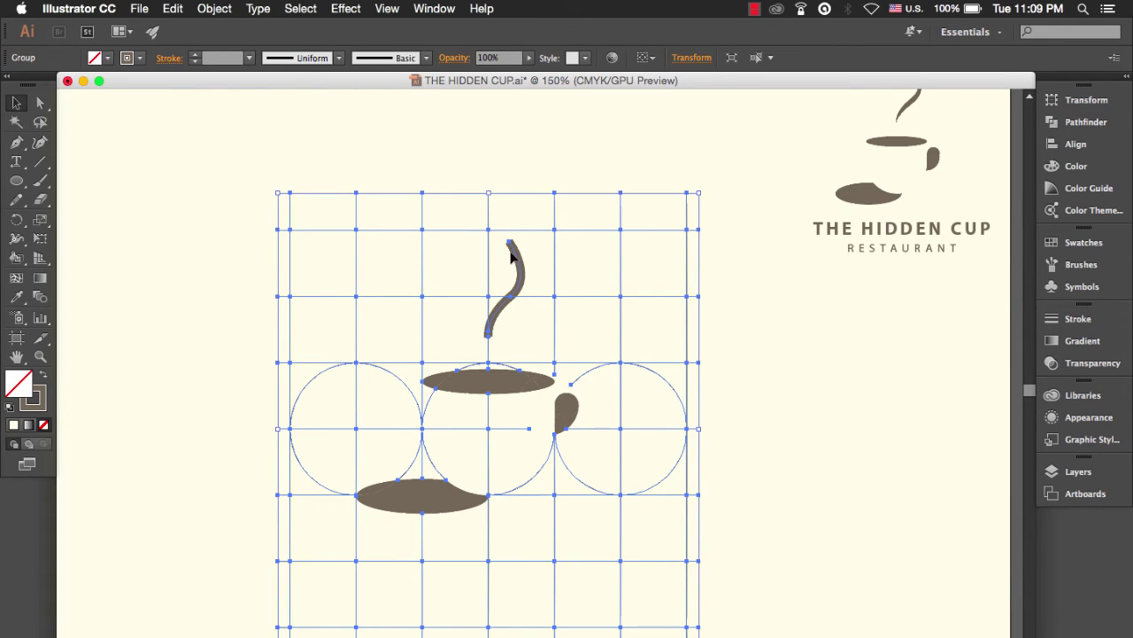
{"action": "right_click", "coordinate": [519, 257]}
{"action": "left_click", "coordinate": [744, 379]}
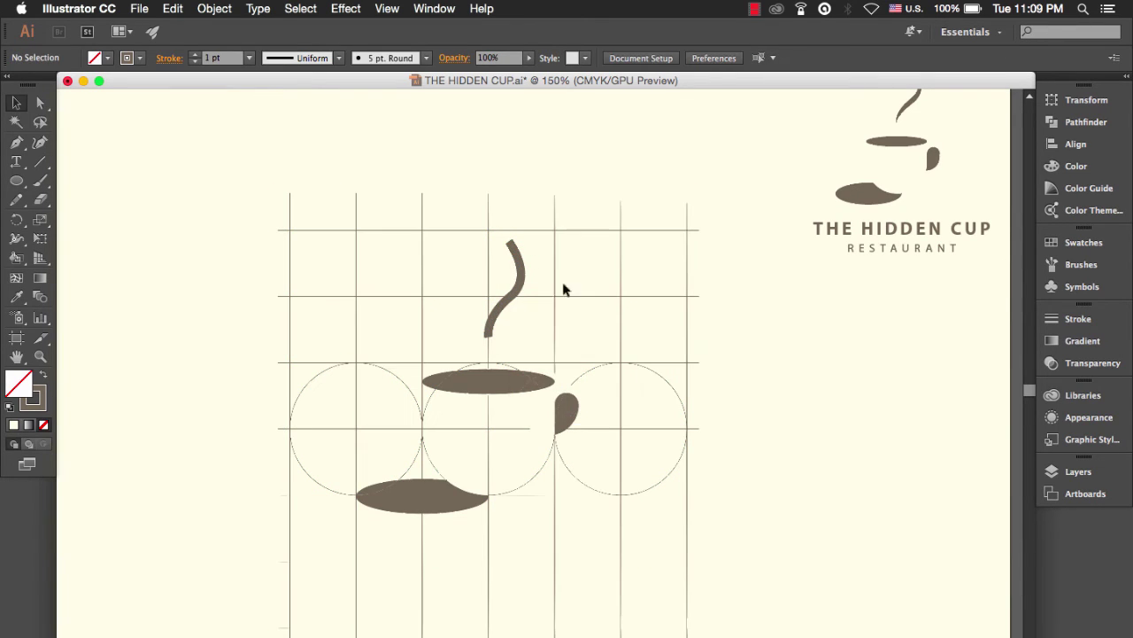
- Reapply the lens-shaped variable width profile, tapered at both ends, to the steam path's stroke and deselect it
{"action": "left_click", "coordinate": [521, 256]}
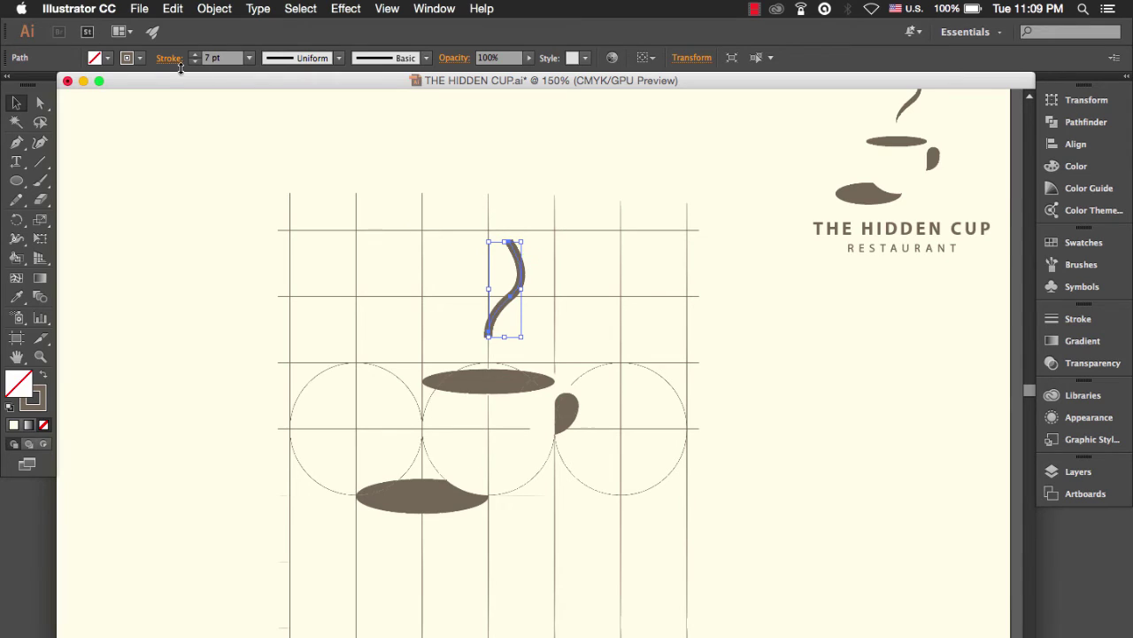
{"action": "left_click", "coordinate": [336, 58]}
{"action": "left_click", "coordinate": [292, 108]}
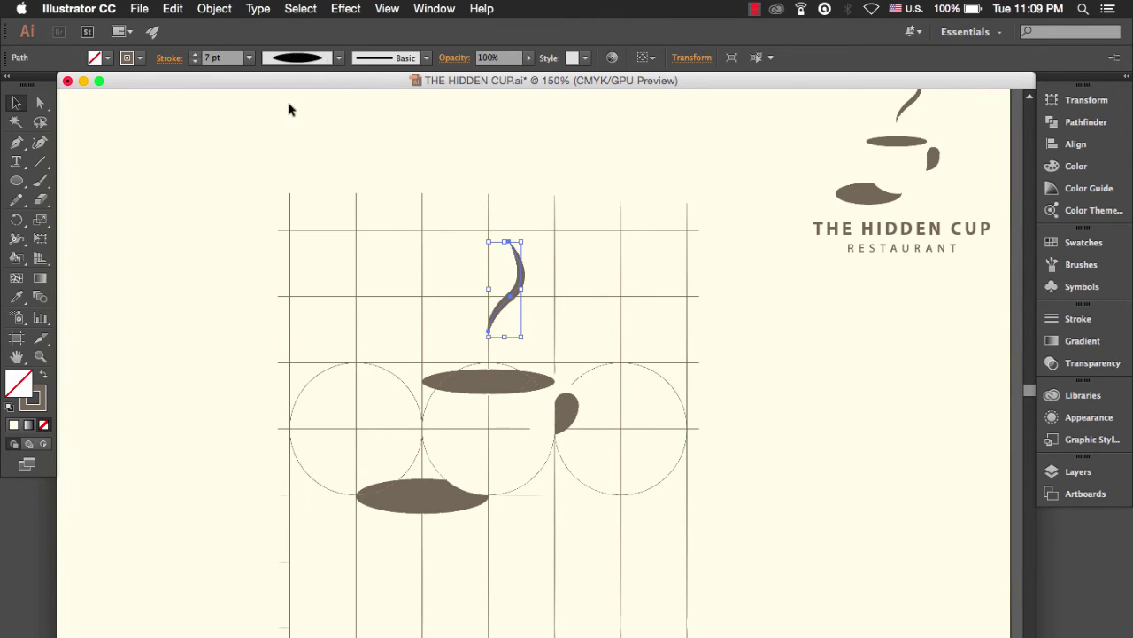
{"action": "left_click", "coordinate": [386, 151]}
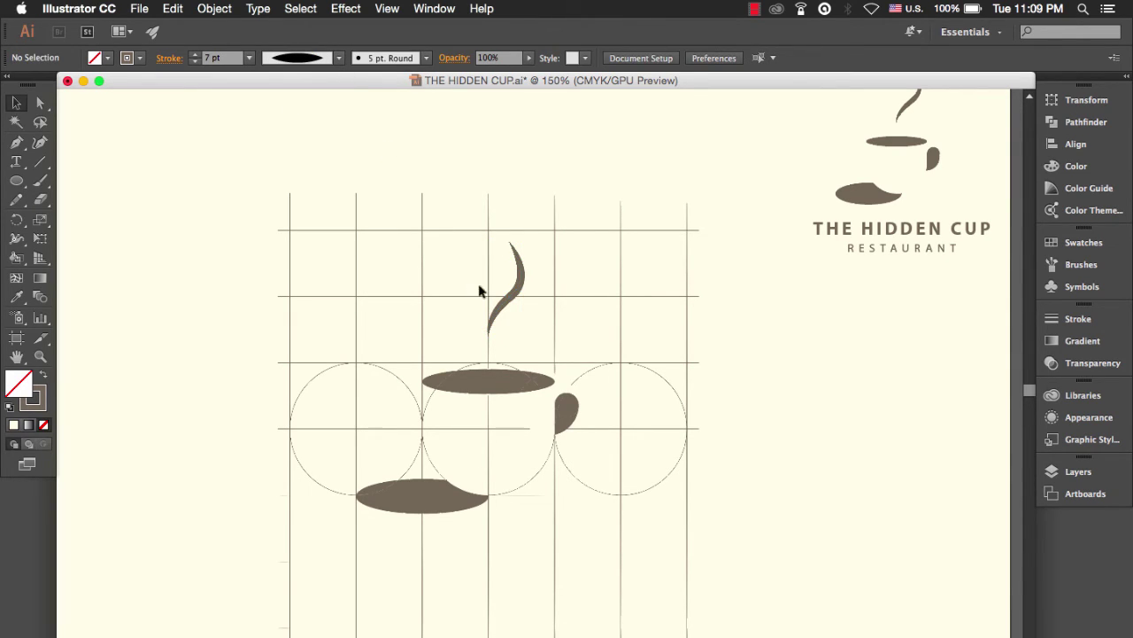
- Dismiss the LiveUpd problem report and return to the logo drawing
{"action": "scroll", "coordinate": [511, 291], "scroll_direction": "down", "scroll_amount": 4}
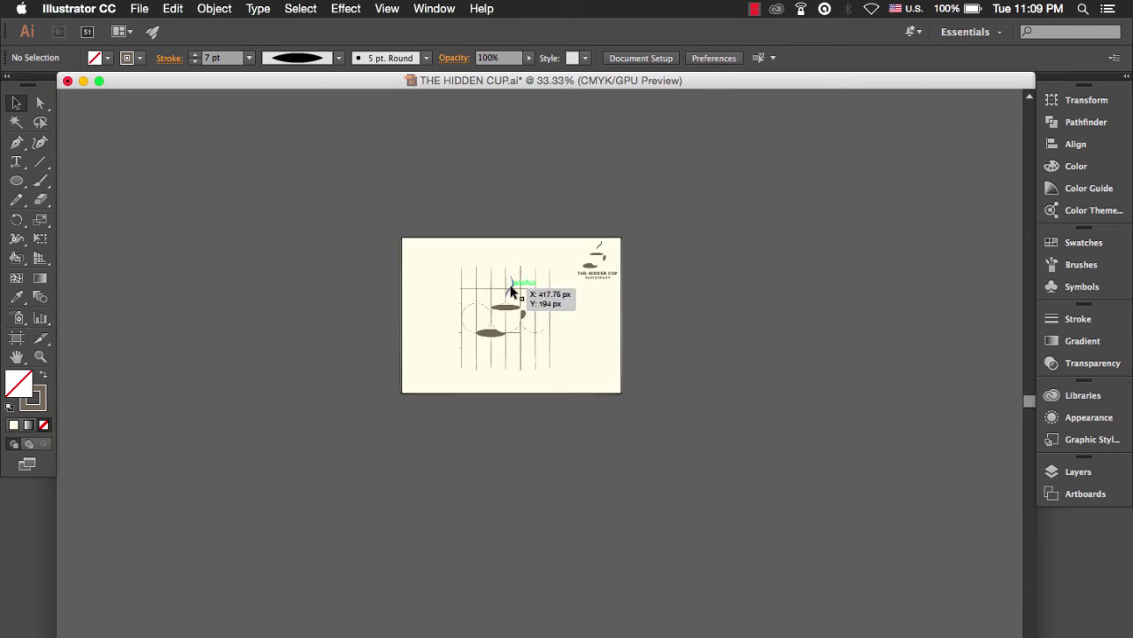
{"action": "scroll", "coordinate": [511, 291], "scroll_direction": "up", "scroll_amount": 3}
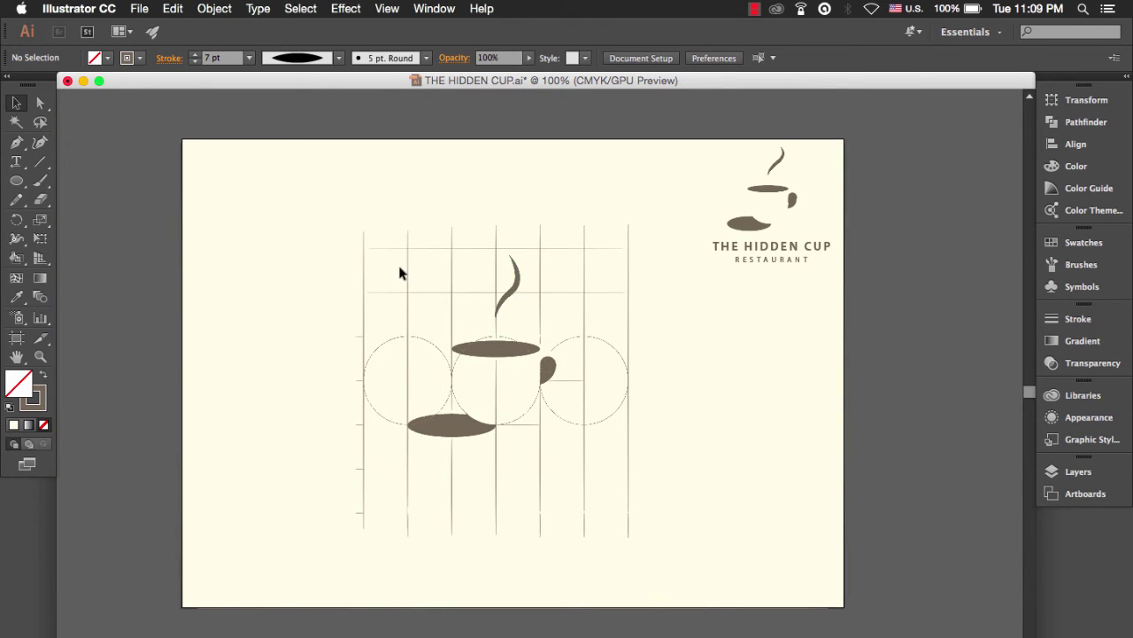
{"action": "scroll", "coordinate": [522, 405], "scroll_direction": "up", "scroll_amount": 1}
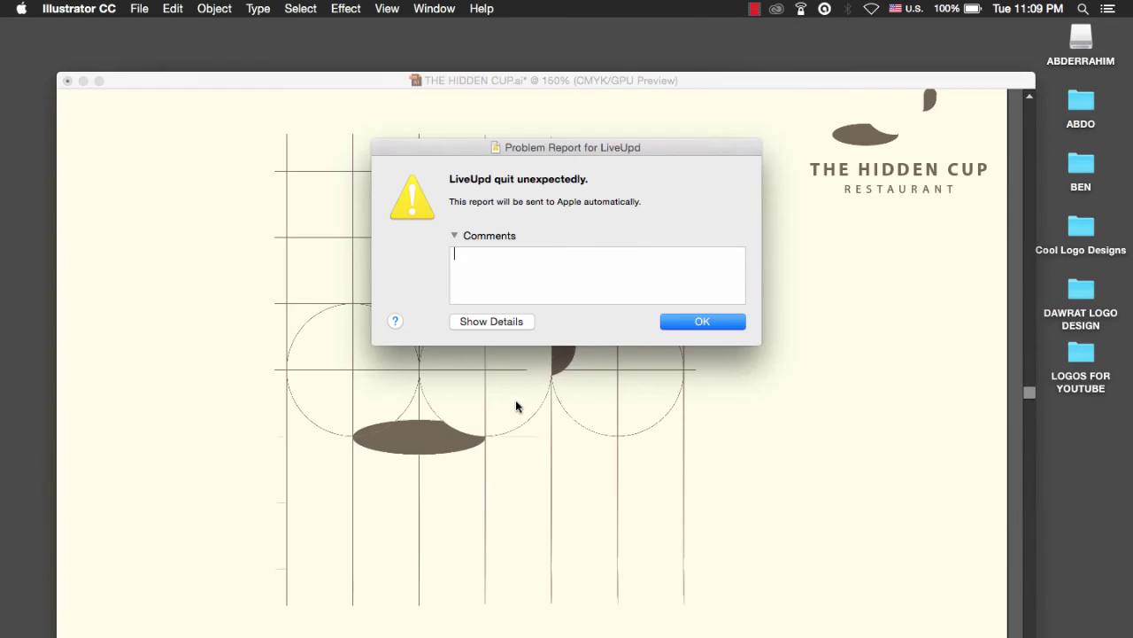
{"action": "left_click", "coordinate": [695, 328]}
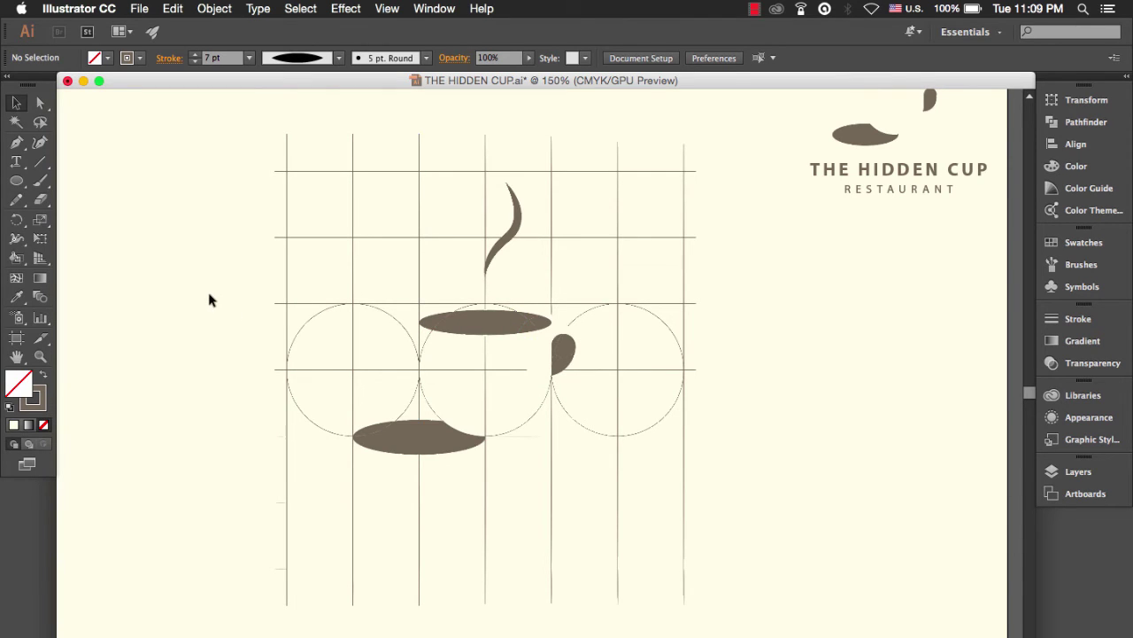
{"action": "scroll", "coordinate": [212, 301], "scroll_direction": "down", "scroll_amount": 2}
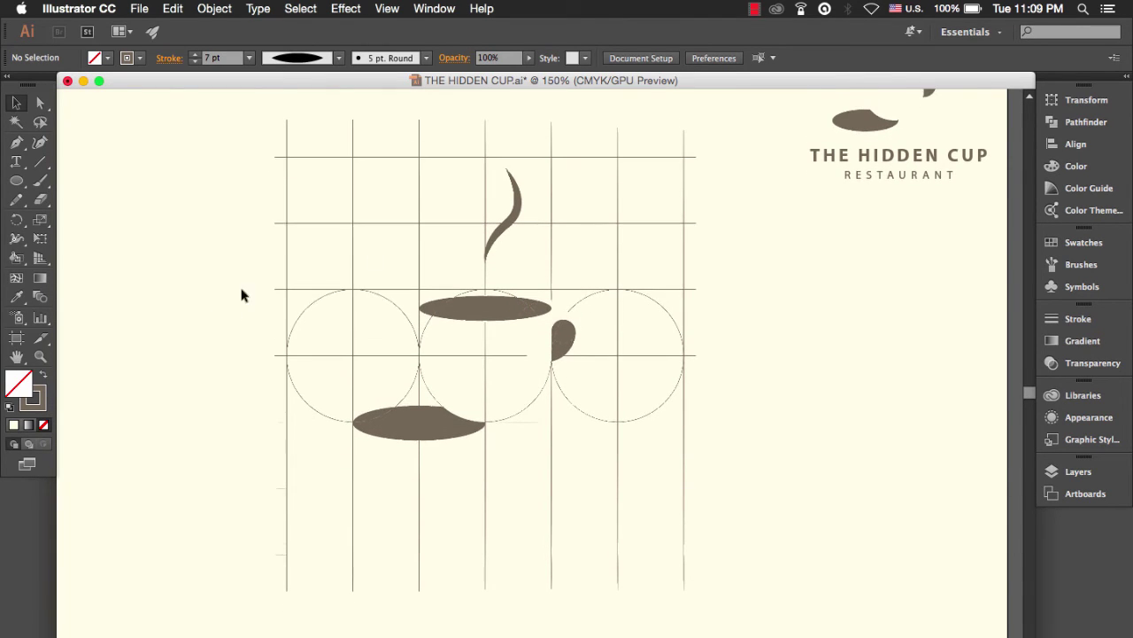
- Expand the steam path's tapered stroke into a filled shape and deselect it
{"action": "left_click", "coordinate": [516, 210]}
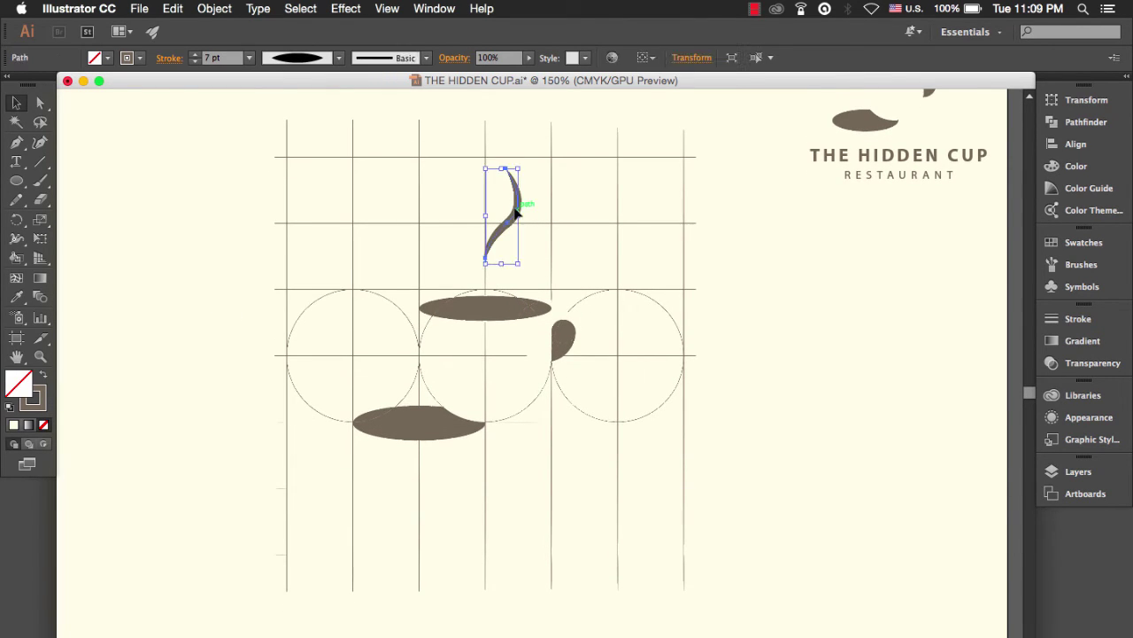
{"action": "left_click", "coordinate": [215, 9]}
{"action": "left_click", "coordinate": [228, 181]}
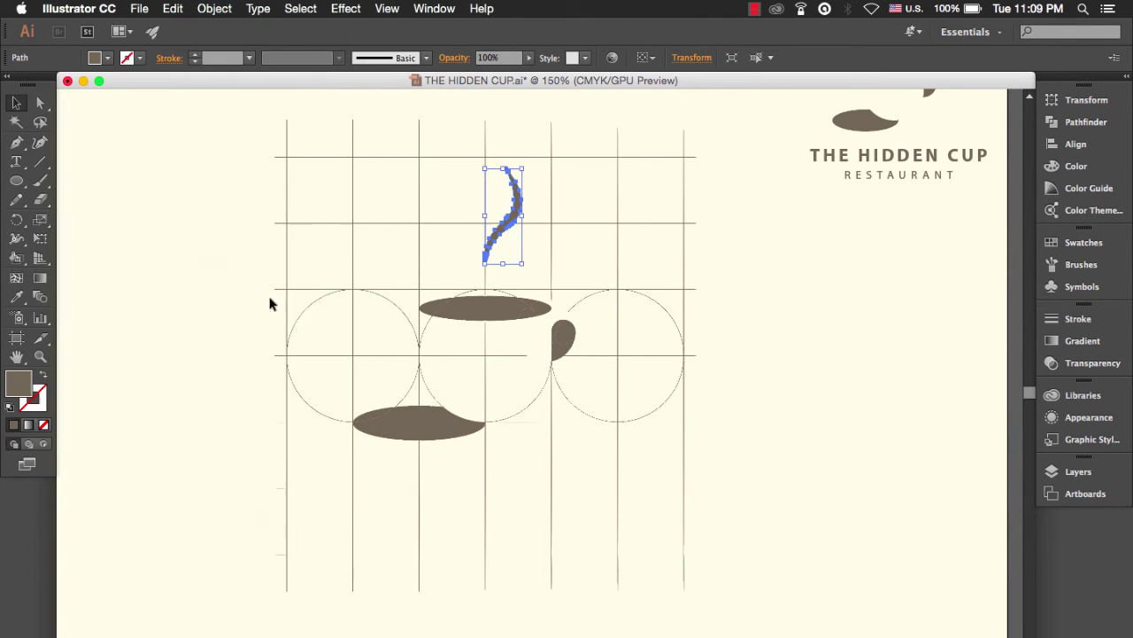
{"action": "left_click", "coordinate": [257, 248]}
- Group all the logo shapes together with the construction grid lines and circles
{"action": "key", "text": "super+minus"}
{"action": "key", "text": "super+minus"}
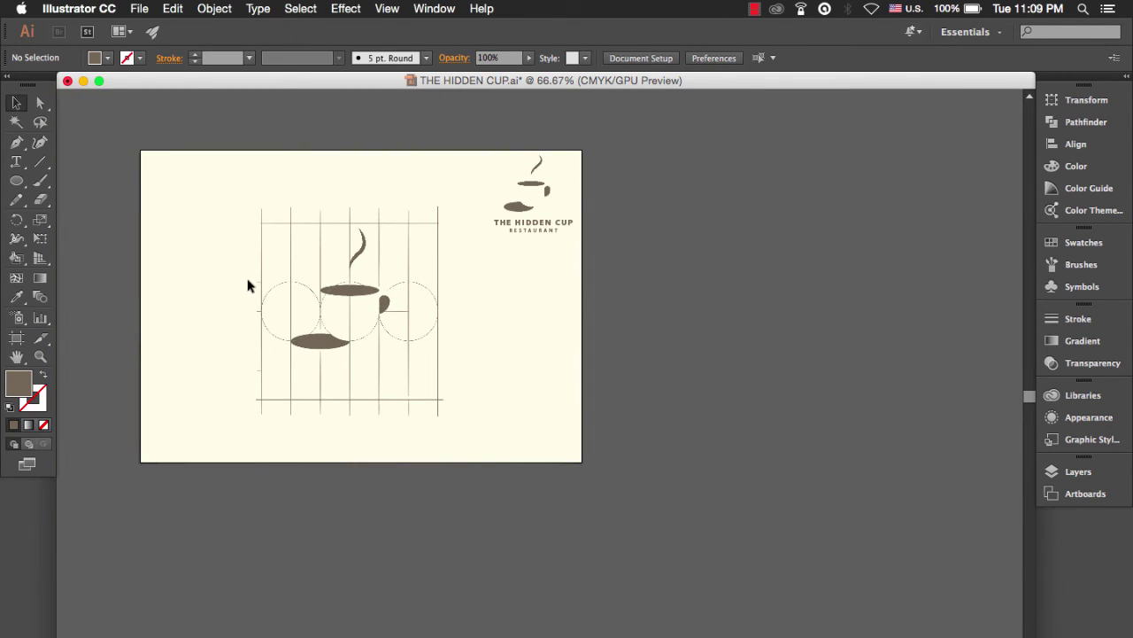
{"action": "key", "text": "super+plus"}
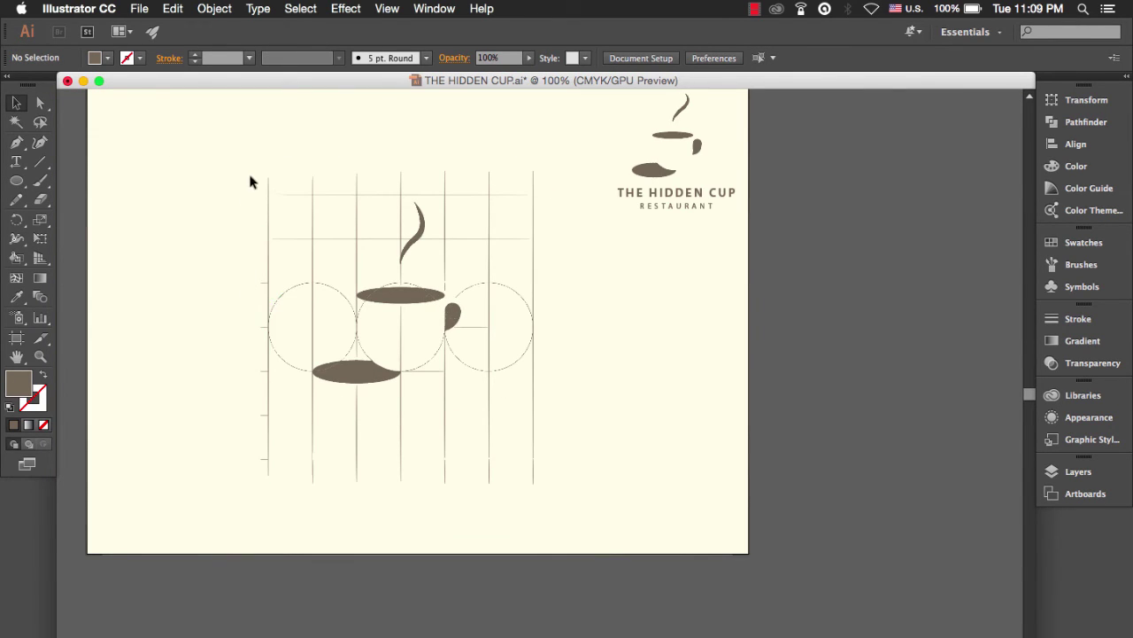
{"action": "mouse_move", "coordinate": [250, 181]}
{"action": "left_mouse_down"}
{"action": "mouse_move", "coordinate": [392, 395]}
{"action": "mouse_move", "coordinate": [541, 485]}
{"action": "left_mouse_up"}
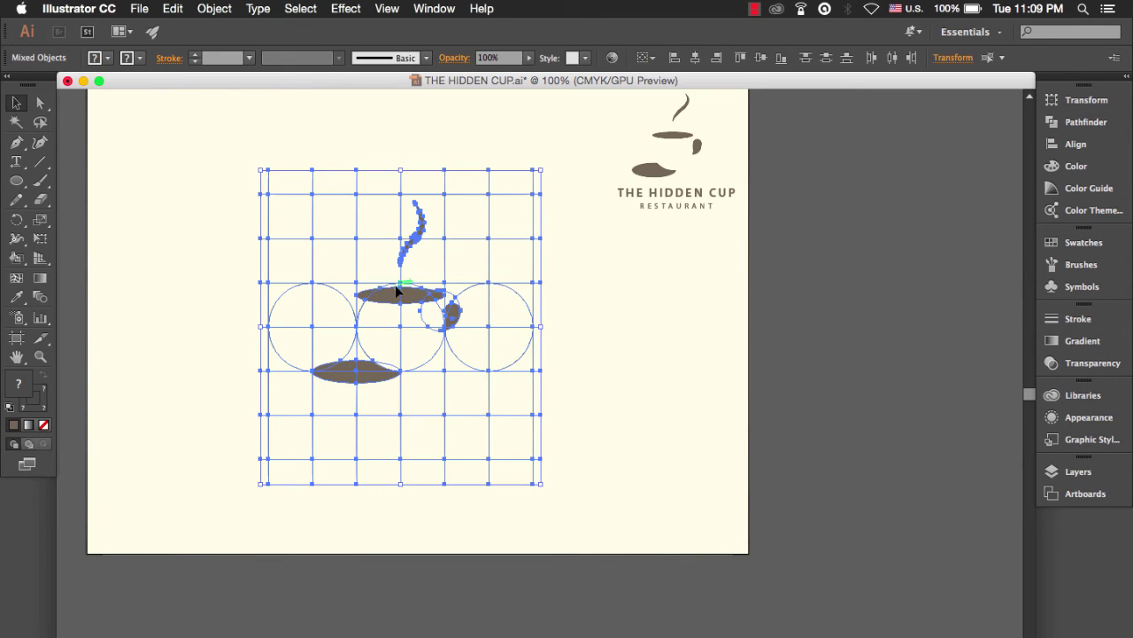
{"action": "right_click", "coordinate": [397, 292]}
{"action": "left_click", "coordinate": [417, 362]}
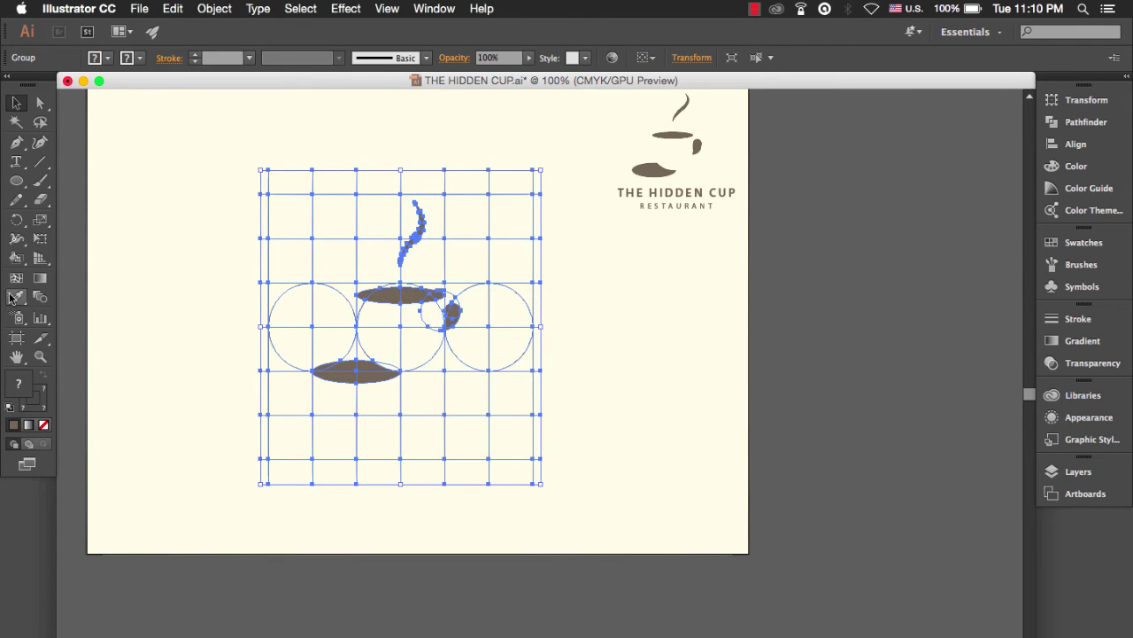
- Delete the left construction circle and the grid lines crossing it with the Shape Builder tool
{"action": "left_click", "coordinate": [15, 259]}
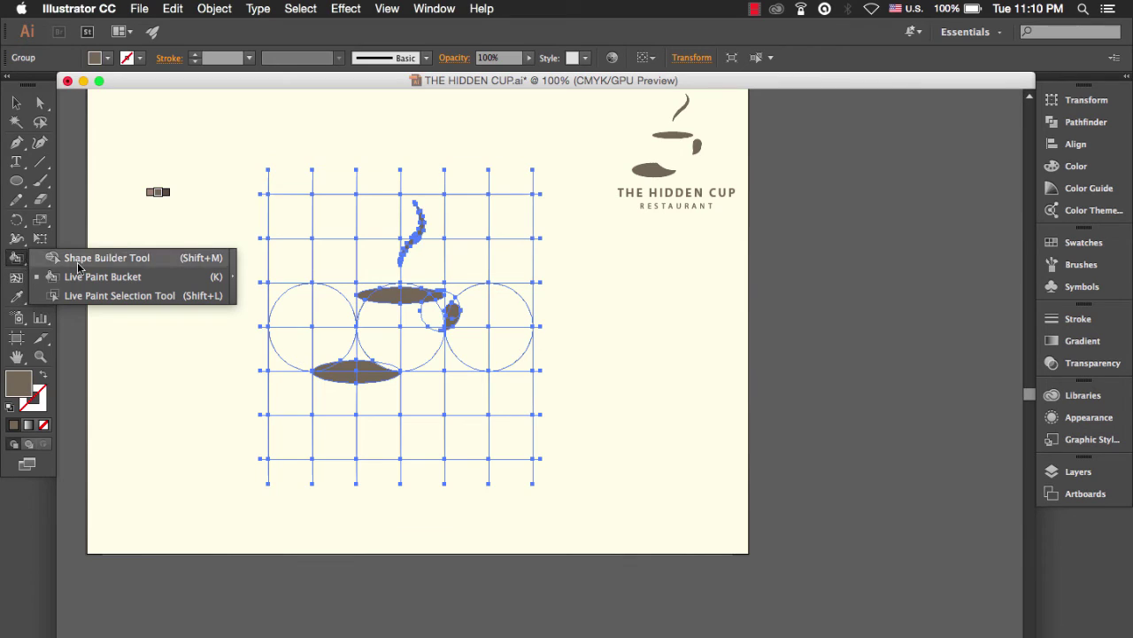
{"action": "left_click", "coordinate": [80, 258]}
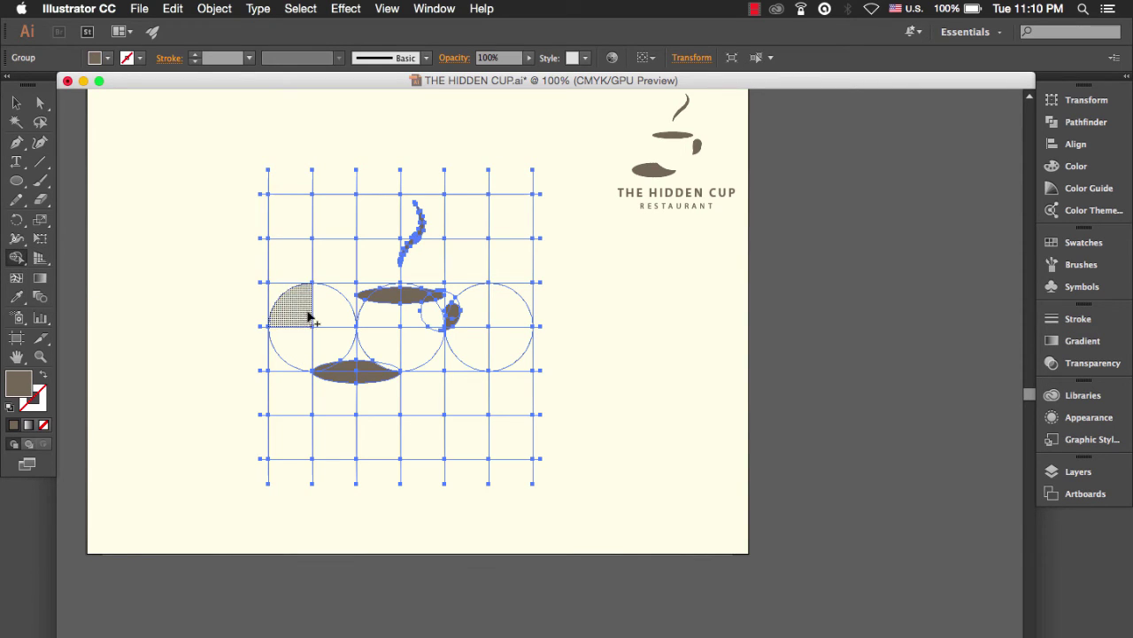
{"action": "left_click_drag", "start_coordinate": [324, 337], "coordinate": [194, 337]}
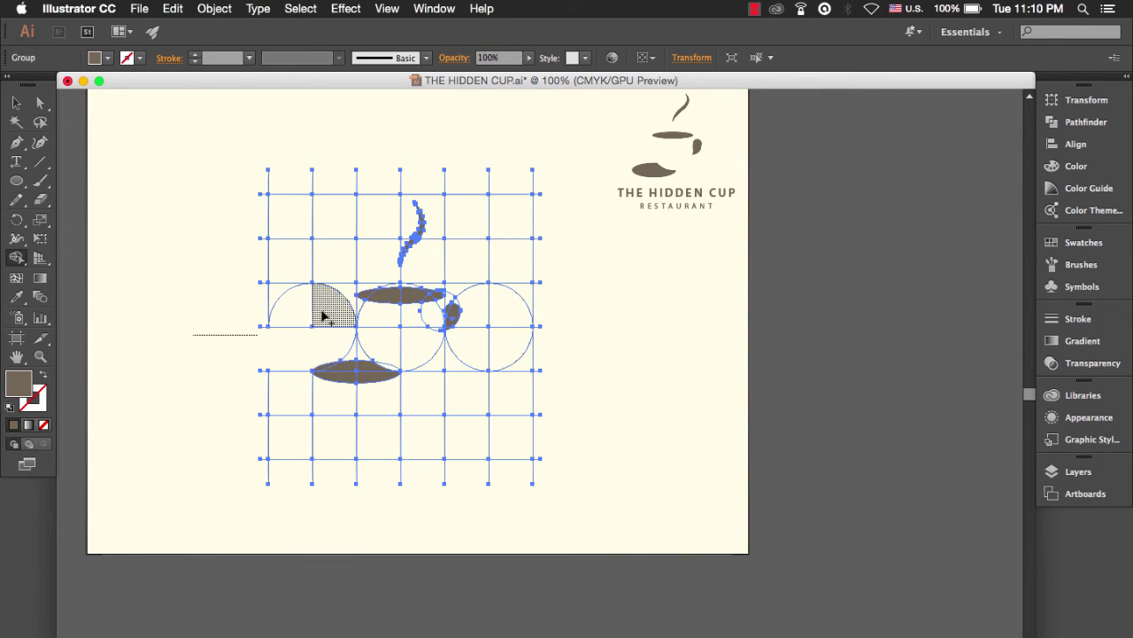
{"action": "left_click_drag", "start_coordinate": [346, 294], "coordinate": [226, 299]}
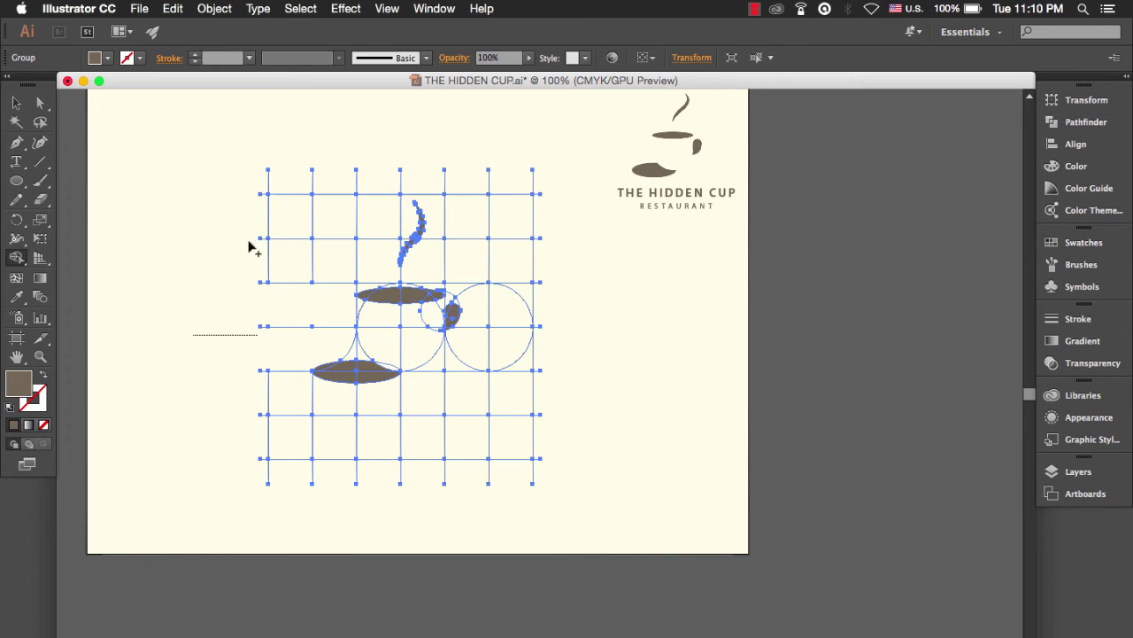
- Remove the right construction circle and the outer grid segments above and beside the cup with the Shape Builder tool
{"action": "left_click_drag", "start_coordinate": [307, 251], "coordinate": [377, 251]}
{"action": "left_click_drag", "start_coordinate": [270, 215], "coordinate": [379, 214]}
{"action": "mouse_move", "coordinate": [248, 178]}
{"action": "left_mouse_down"}
{"action": "mouse_move", "coordinate": [576, 180]}
{"action": "mouse_move", "coordinate": [523, 329]}
{"action": "mouse_move", "coordinate": [523, 483]}
{"action": "left_mouse_up"}
{"action": "left_click_drag", "start_coordinate": [479, 188], "coordinate": [474, 485]}
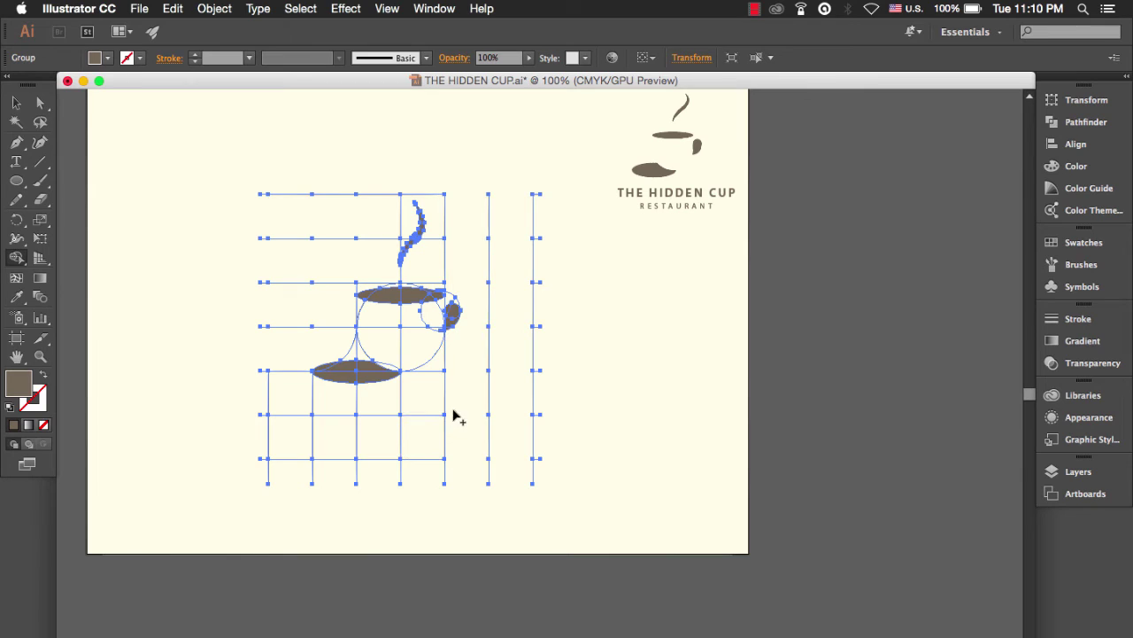
{"action": "mouse_move", "coordinate": [453, 403]}
{"action": "left_mouse_down"}
{"action": "mouse_move", "coordinate": [249, 401]}
{"action": "mouse_move", "coordinate": [286, 120]}
{"action": "left_mouse_up"}
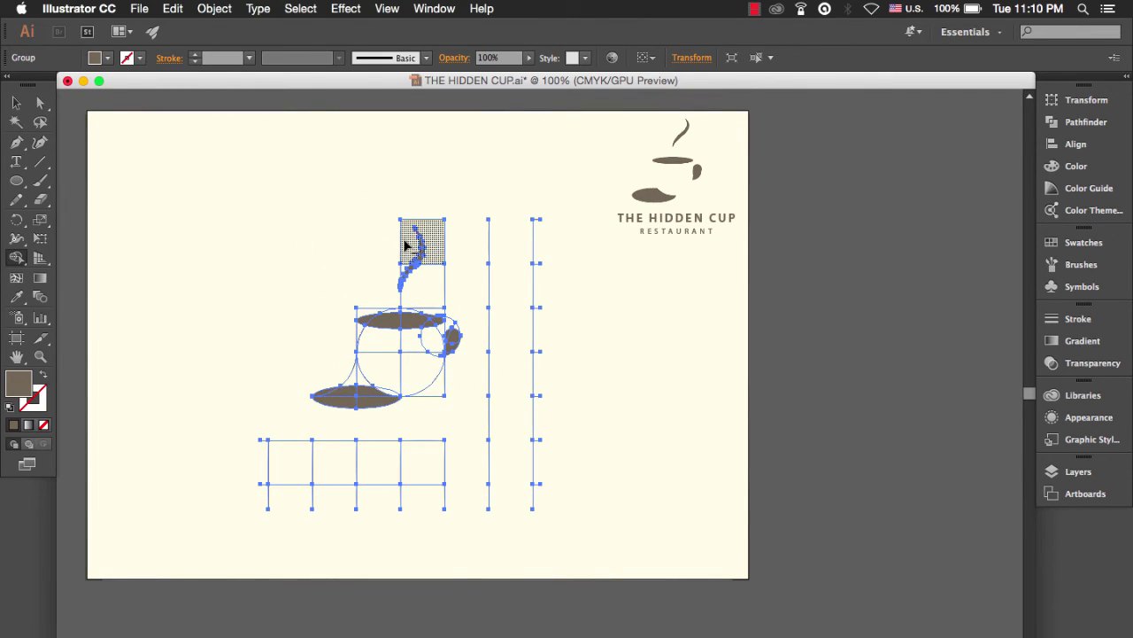
- Erase the vertical grid lines and their stubs to the right of the cup, down to the saucer's level
{"action": "left_click_drag", "start_coordinate": [411, 277], "coordinate": [580, 254]}
{"action": "left_click_drag", "start_coordinate": [493, 288], "coordinate": [565, 289]}
{"action": "left_click_drag", "start_coordinate": [506, 341], "coordinate": [576, 341]}
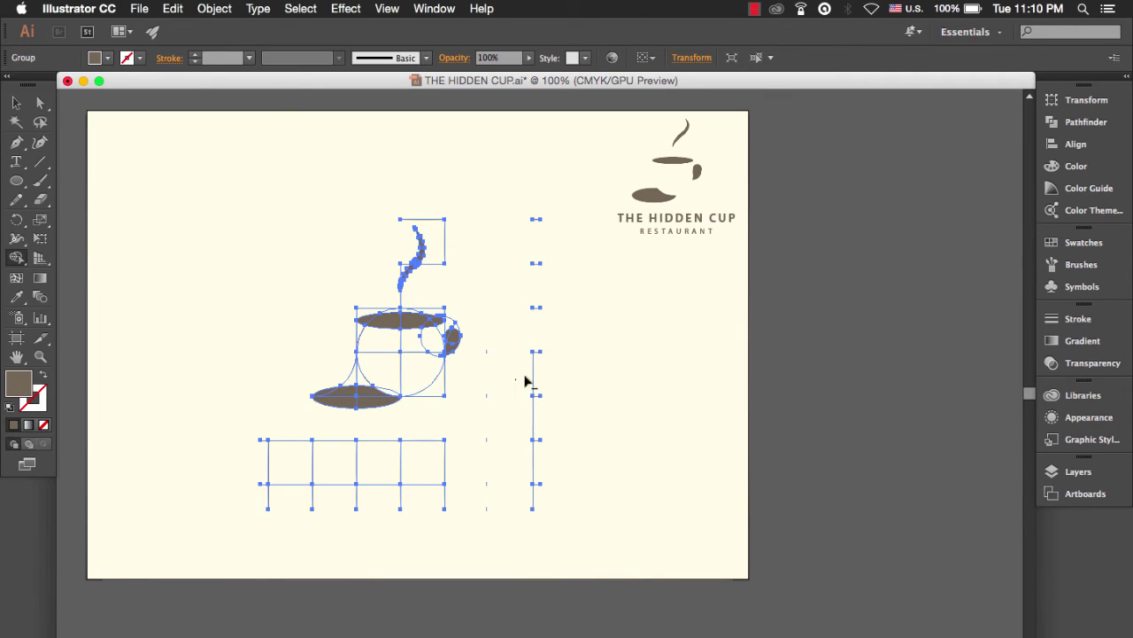
{"action": "left_click_drag", "start_coordinate": [525, 380], "coordinate": [567, 380]}
{"action": "left_click_drag", "start_coordinate": [535, 202], "coordinate": [531, 523]}
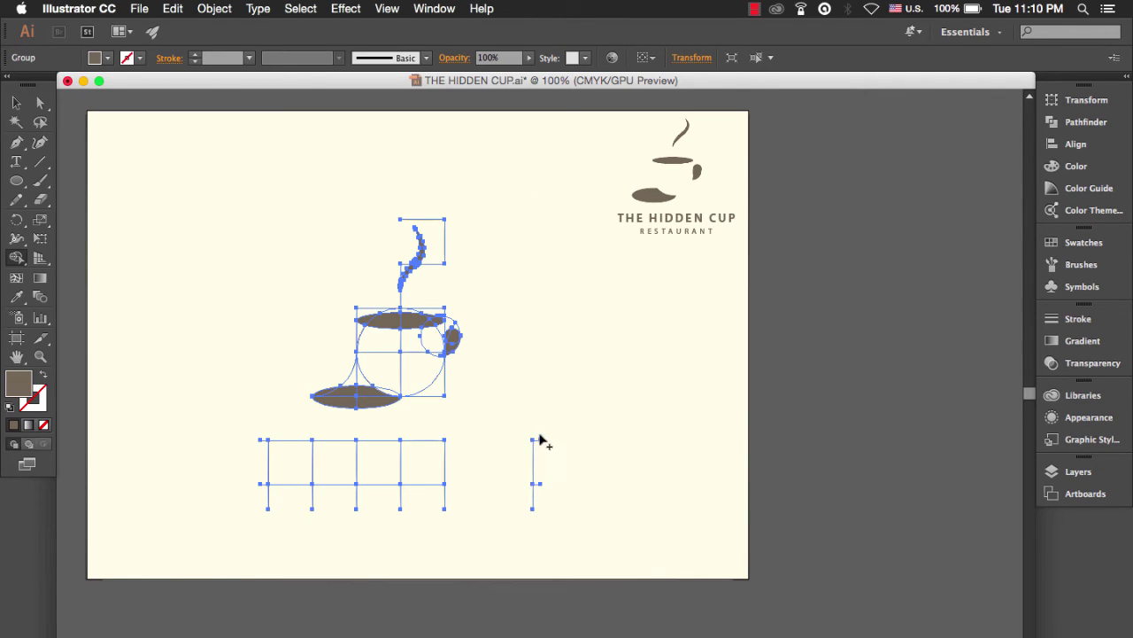
- Clear the grid rows beneath the saucer and the remaining line fragments at the lower right
{"action": "left_click_drag", "start_coordinate": [537, 435], "coordinate": [534, 589]}
{"action": "left_click_drag", "start_coordinate": [545, 460], "coordinate": [266, 458]}
{"action": "mouse_move", "coordinate": [563, 502]}
{"action": "left_mouse_down"}
{"action": "mouse_move", "coordinate": [203, 470]}
{"action": "mouse_move", "coordinate": [519, 496]}
{"action": "left_mouse_up"}
{"action": "left_click_drag", "start_coordinate": [425, 429], "coordinate": [411, 529]}
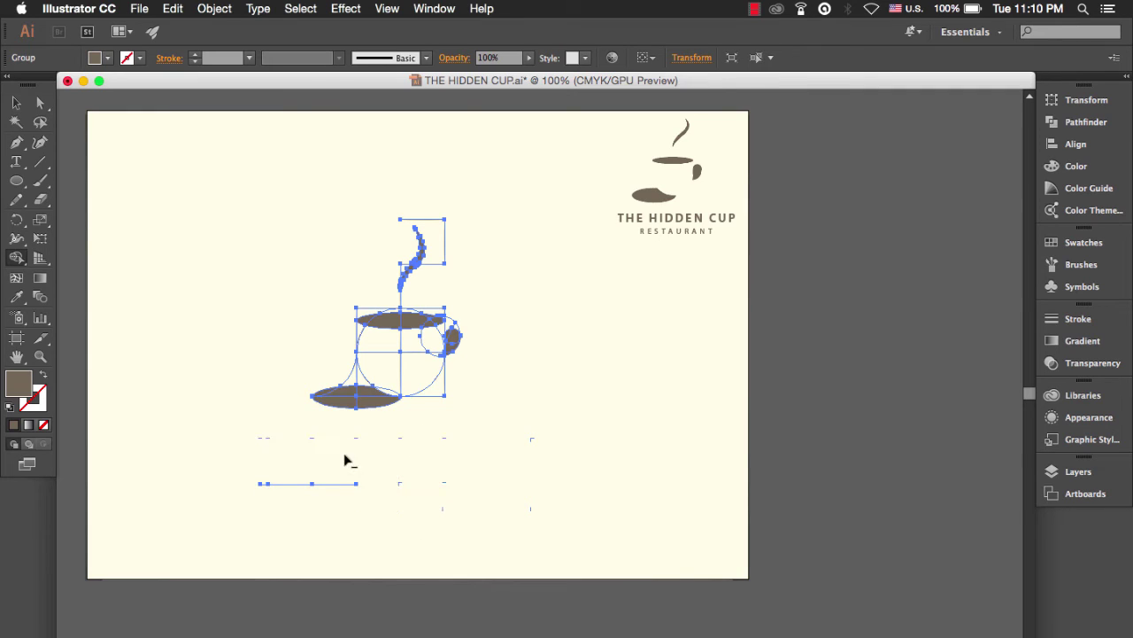
{"action": "left_click_drag", "start_coordinate": [347, 451], "coordinate": [324, 508]}
- Delete the grid segments surrounding the steam shape
{"action": "left_click_drag", "start_coordinate": [440, 266], "coordinate": [440, 207]}
{"action": "scroll", "coordinate": [386, 276], "scroll_direction": "up", "scroll_amount": 5}
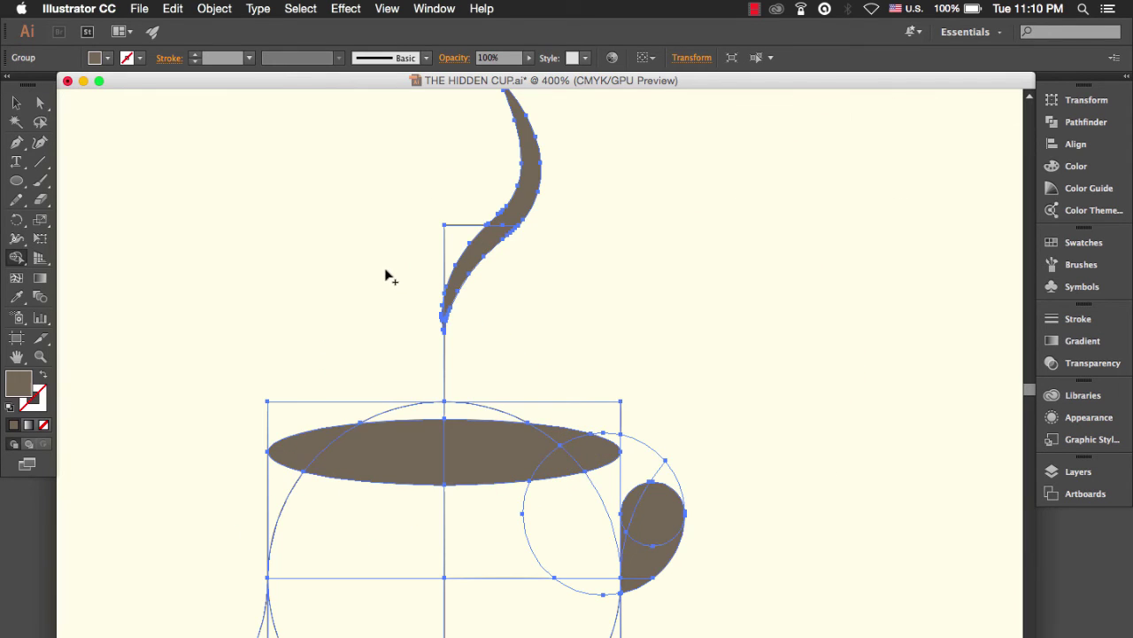
{"action": "mouse_move", "coordinate": [469, 223]}
{"action": "left_mouse_down"}
{"action": "mouse_move", "coordinate": [392, 311]}
{"action": "mouse_move", "coordinate": [400, 299]}
{"action": "left_mouse_up"}
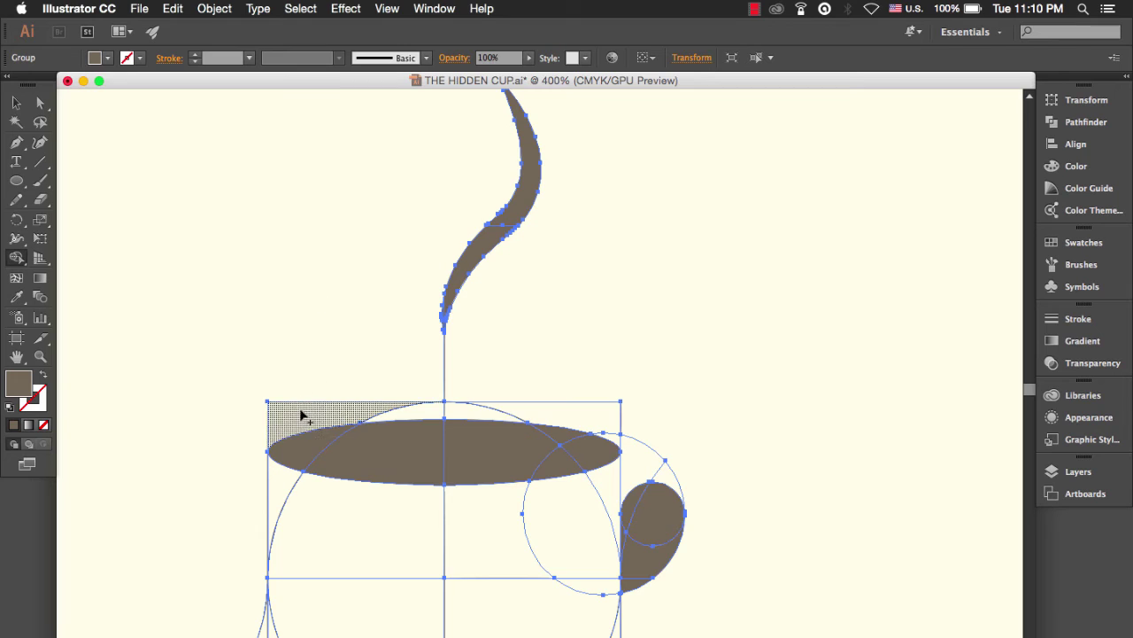
- Remove the grid lines and circle arcs between the steam and the cup's rim ellipse
{"action": "left_click_drag", "start_coordinate": [301, 413], "coordinate": [173, 371]}
{"action": "left_click_drag", "start_coordinate": [419, 404], "coordinate": [285, 376]}
{"action": "left_click", "coordinate": [540, 398], "text": "alt"}
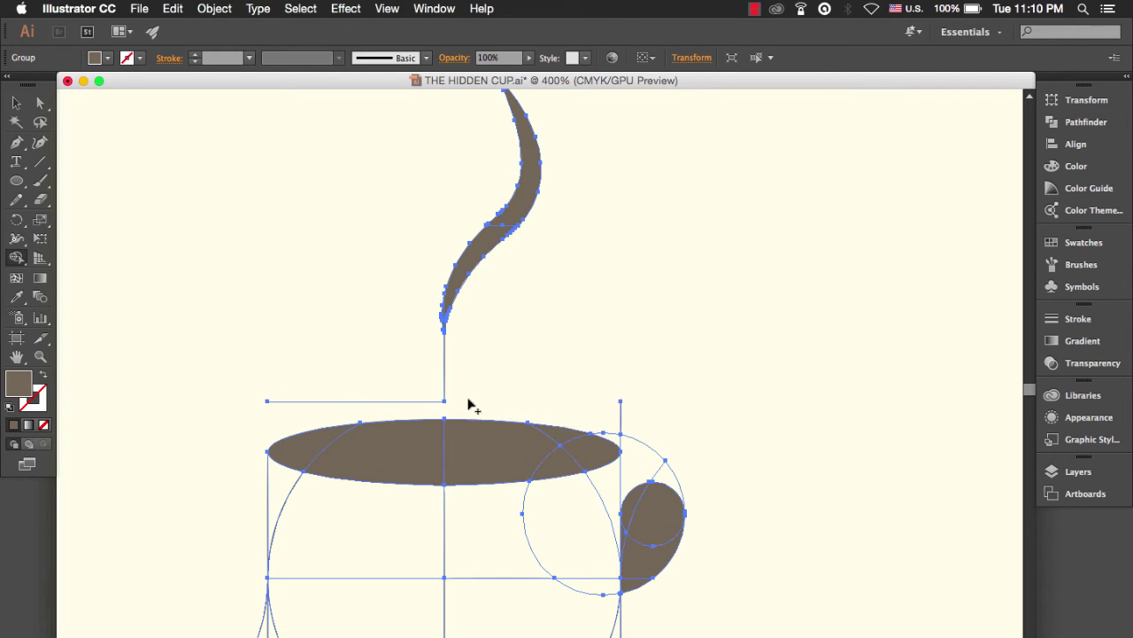
{"action": "mouse_move", "coordinate": [467, 400]}
{"action": "left_mouse_down"}
{"action": "mouse_move", "coordinate": [338, 397]}
{"action": "mouse_move", "coordinate": [270, 415]}
{"action": "left_mouse_up"}
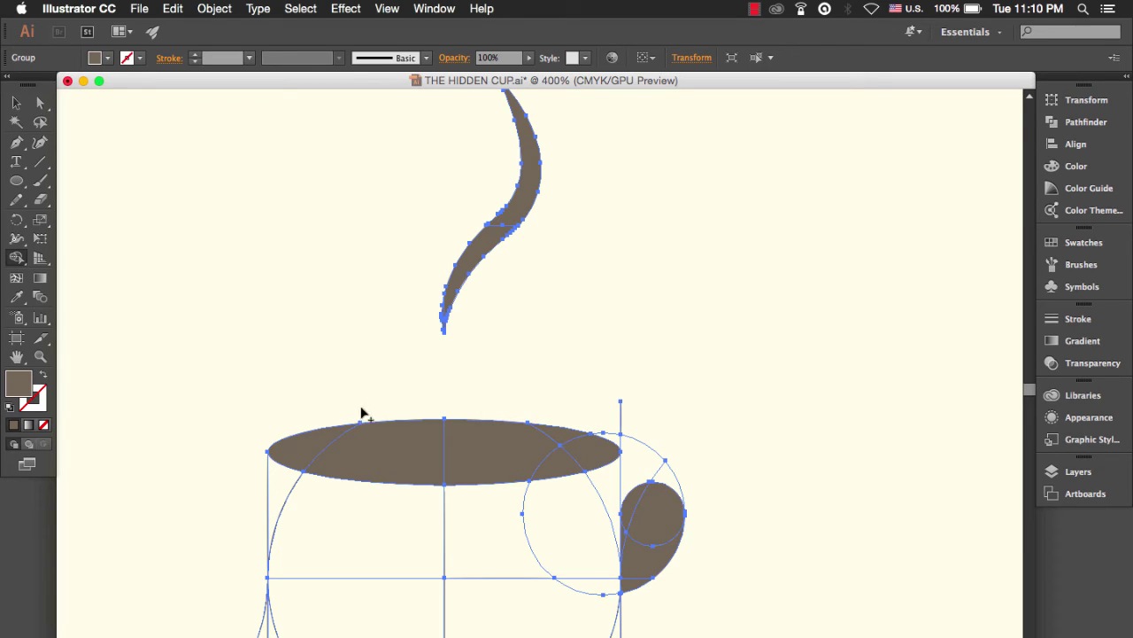
- Delete the leftover handle circle, body circle and grid segments between the rim, handle and saucer
{"action": "mouse_move", "coordinate": [658, 451]}
{"action": "left_mouse_down"}
{"action": "mouse_move", "coordinate": [653, 399]}
{"action": "mouse_move", "coordinate": [628, 433]}
{"action": "mouse_move", "coordinate": [599, 435]}
{"action": "mouse_move", "coordinate": [670, 475]}
{"action": "mouse_move", "coordinate": [678, 443]}
{"action": "left_mouse_up"}
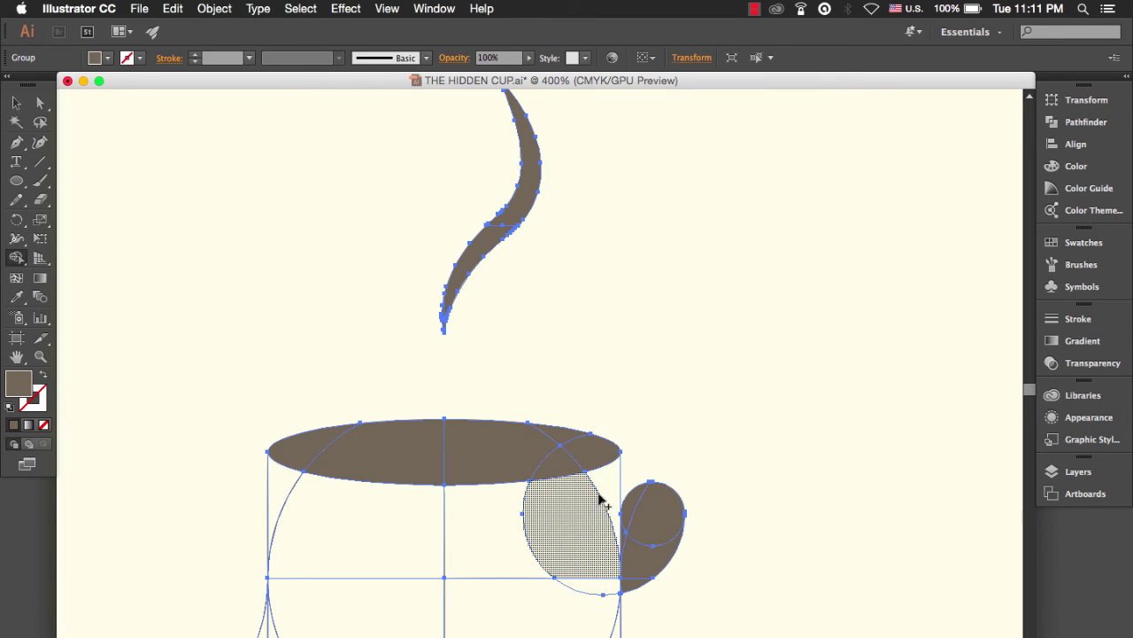
{"action": "mouse_move", "coordinate": [607, 486]}
{"action": "left_mouse_down"}
{"action": "mouse_move", "coordinate": [524, 533]}
{"action": "mouse_move", "coordinate": [301, 532]}
{"action": "left_mouse_up"}
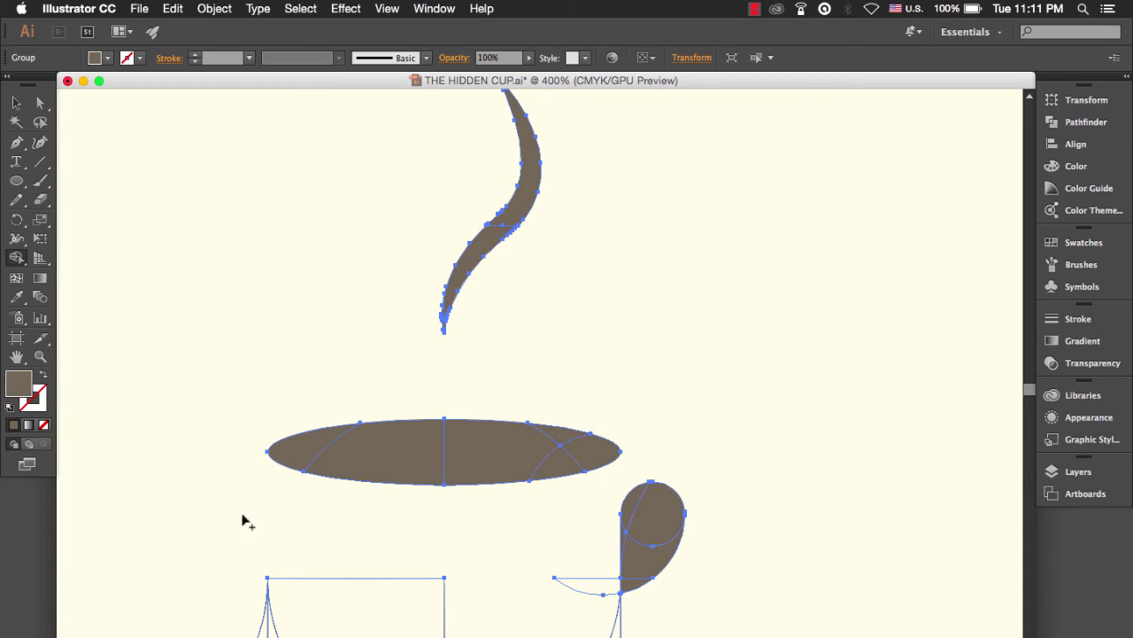
{"action": "scroll", "coordinate": [307, 532], "scroll_direction": "up", "scroll_amount": 1, "text": "alt"}
{"action": "scroll", "coordinate": [310, 531], "scroll_direction": "down", "scroll_amount": 2, "text": "alt"}
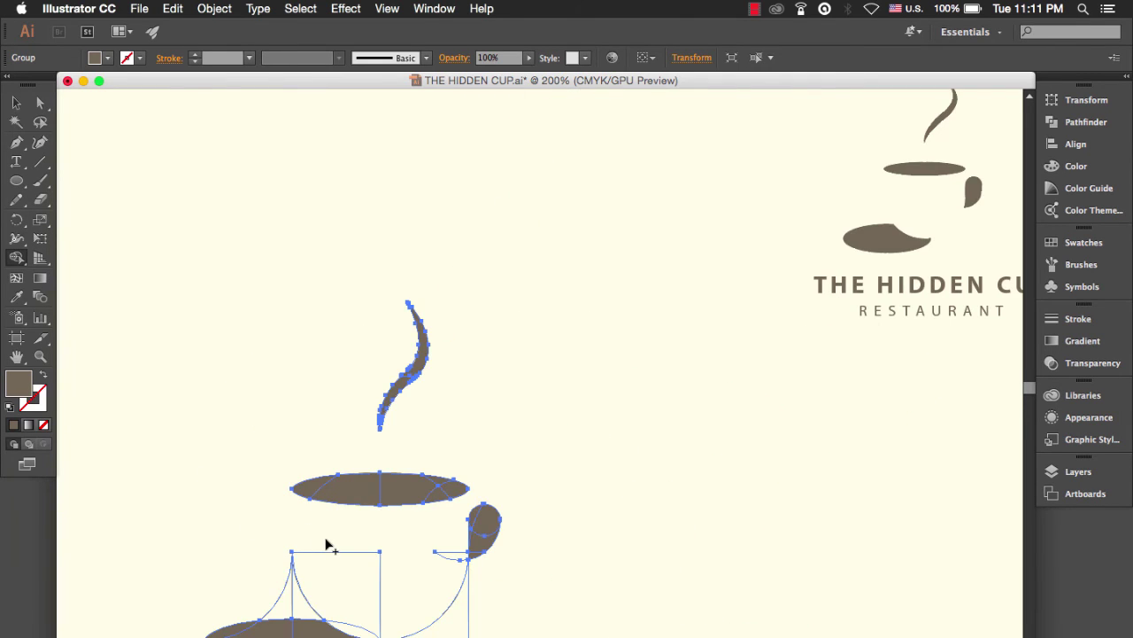
{"action": "left_click_drag", "start_coordinate": [339, 600], "coordinate": [235, 594], "text": "alt"}
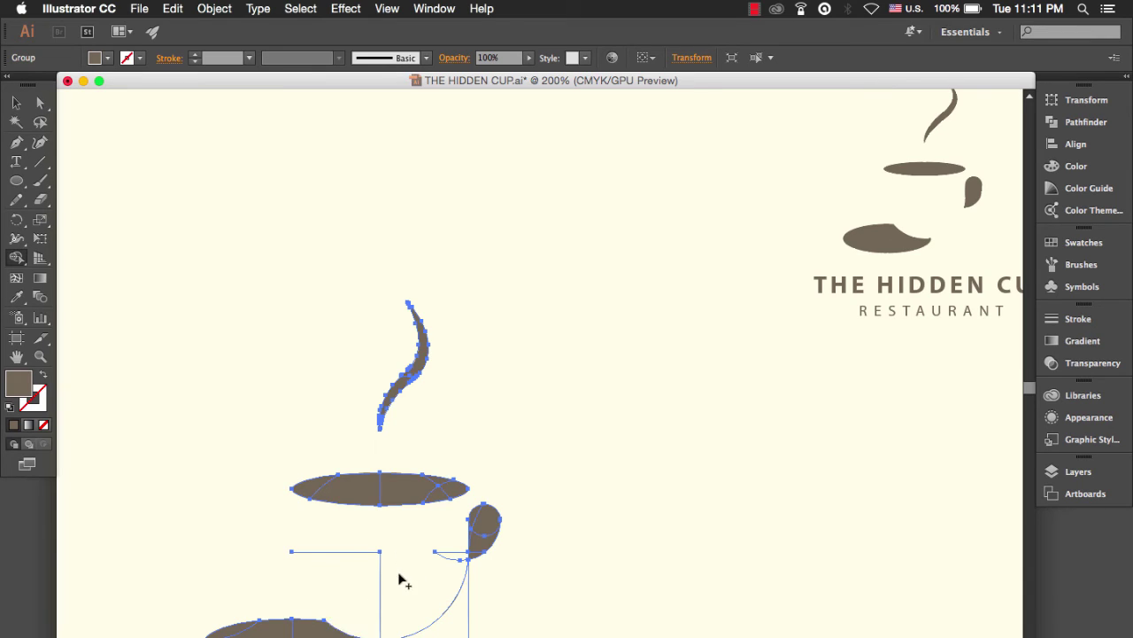
{"action": "left_click_drag", "start_coordinate": [399, 579], "coordinate": [301, 523], "text": "alt"}
{"action": "left_click", "coordinate": [469, 631], "text": "alt"}
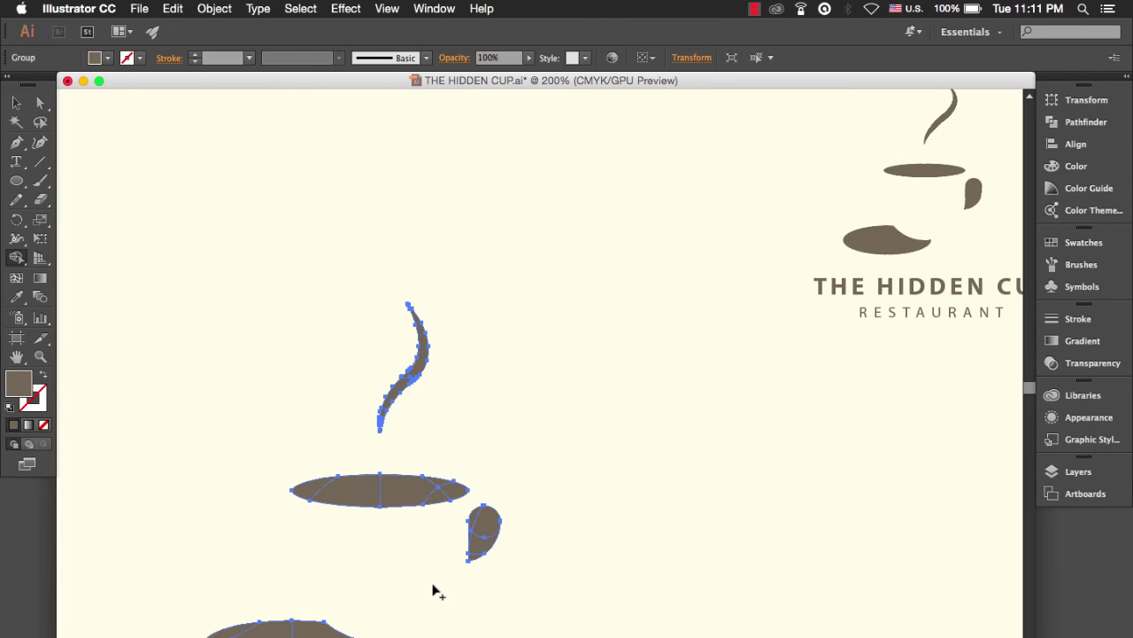
- Merge the thin sliver at the handle's lower tip into the handle shape with the Shape Builder tool
{"action": "scroll", "coordinate": [432, 591], "scroll_direction": "down", "scroll_amount": 5}
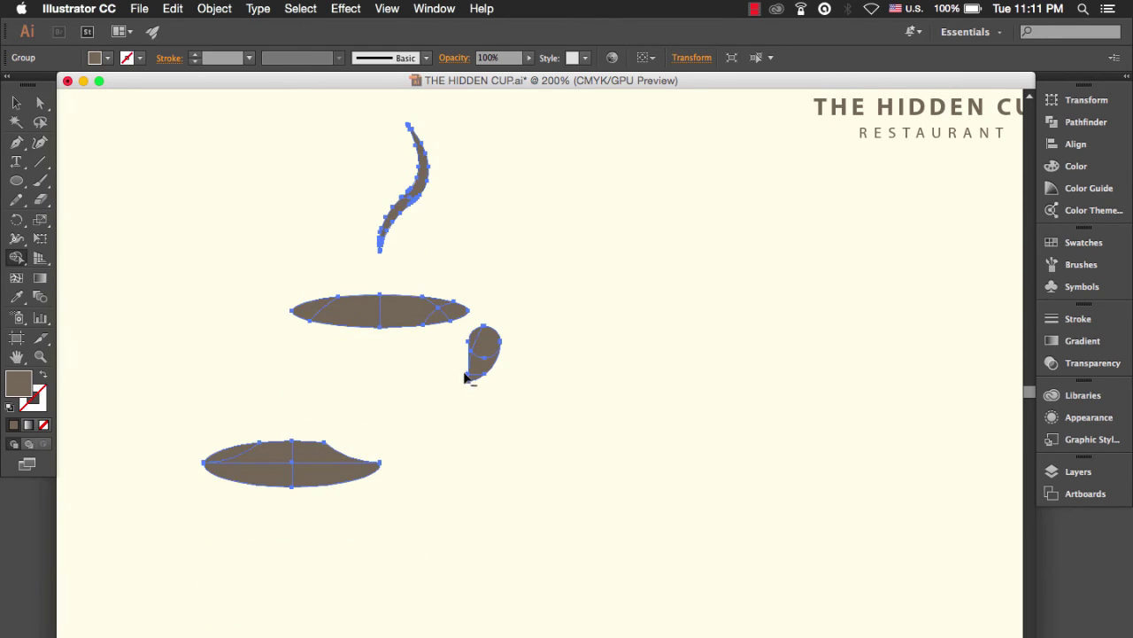
{"action": "scroll", "coordinate": [453, 369], "scroll_direction": "up", "scroll_amount": 4}
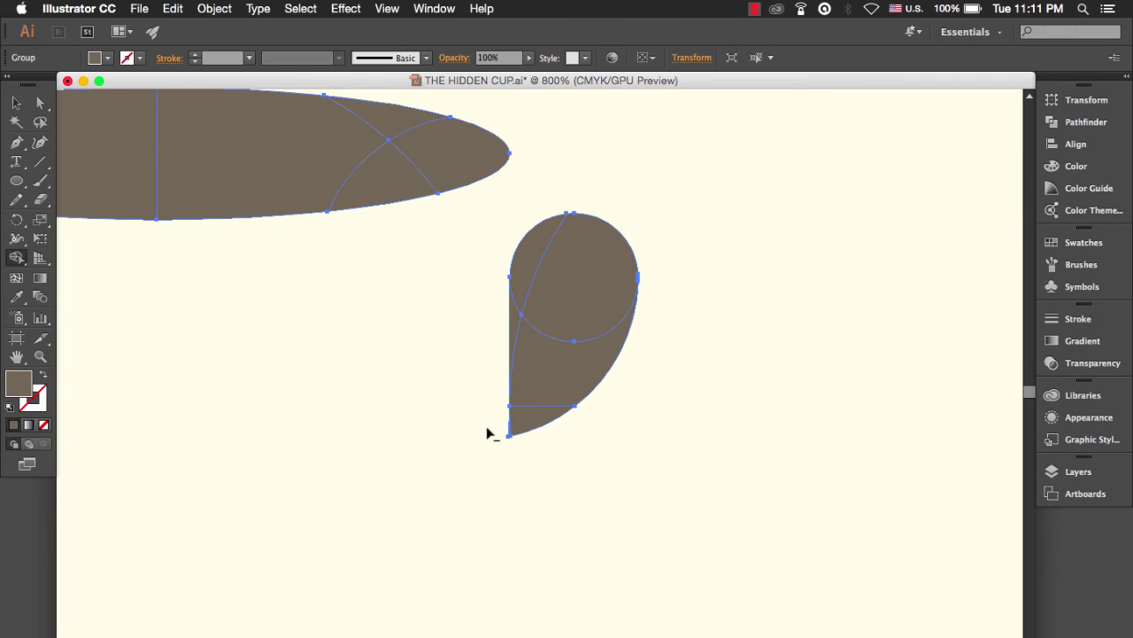
{"action": "scroll", "coordinate": [488, 433], "scroll_direction": "up", "scroll_amount": 2}
{"action": "scroll", "coordinate": [514, 445], "scroll_direction": "up", "scroll_amount": 4}
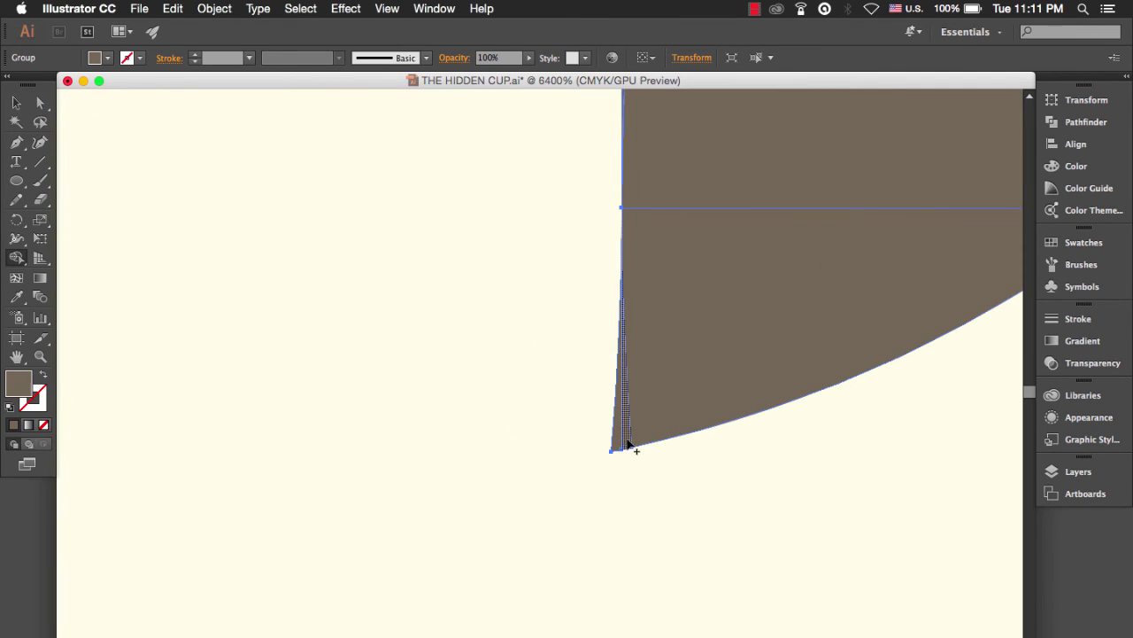
{"action": "left_click_drag", "start_coordinate": [617, 434], "coordinate": [654, 377]}
{"action": "scroll", "coordinate": [522, 380], "scroll_direction": "up", "scroll_amount": 2}
{"action": "scroll", "coordinate": [522, 380], "scroll_direction": "down", "scroll_amount": 10}
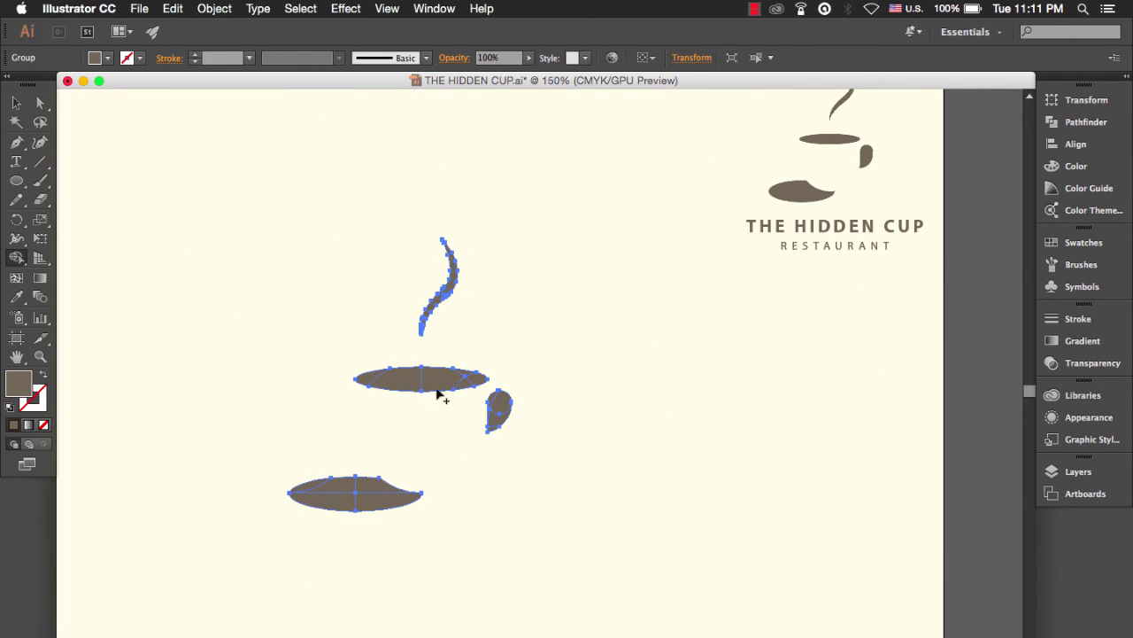
- Unite the divided pieces of the steam, rim, handle and saucer with Pathfinder and deselect the artwork
{"action": "scroll", "coordinate": [392, 260], "scroll_direction": "up", "scroll_amount": 3}
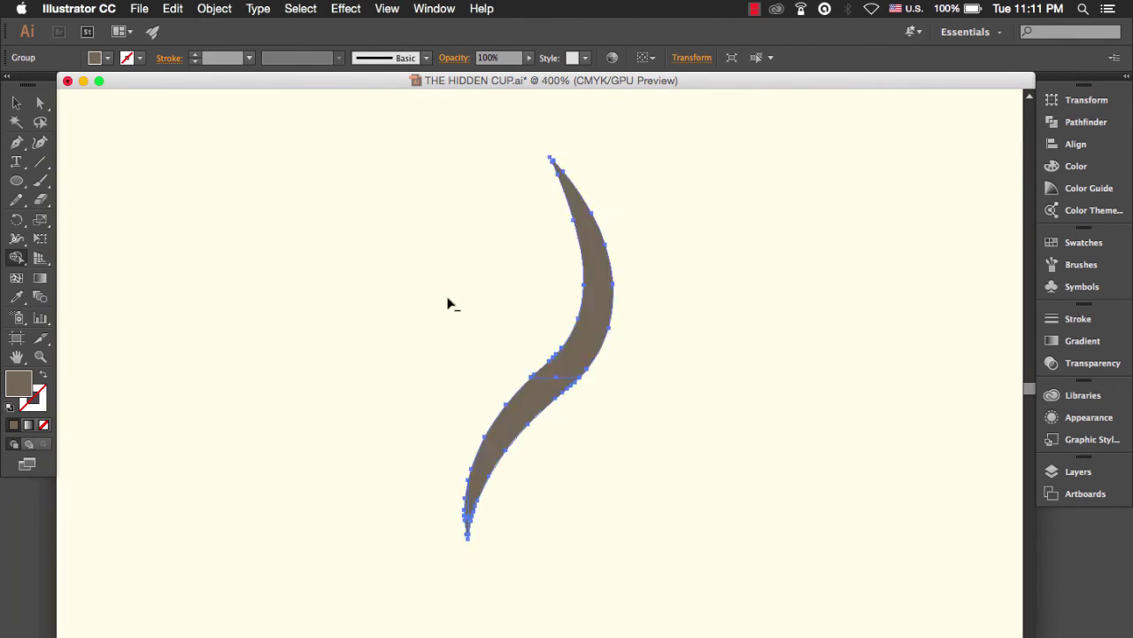
{"action": "scroll", "coordinate": [493, 342], "scroll_direction": "up", "scroll_amount": 3}
{"action": "scroll", "coordinate": [493, 342], "scroll_direction": "down", "scroll_amount": 8}
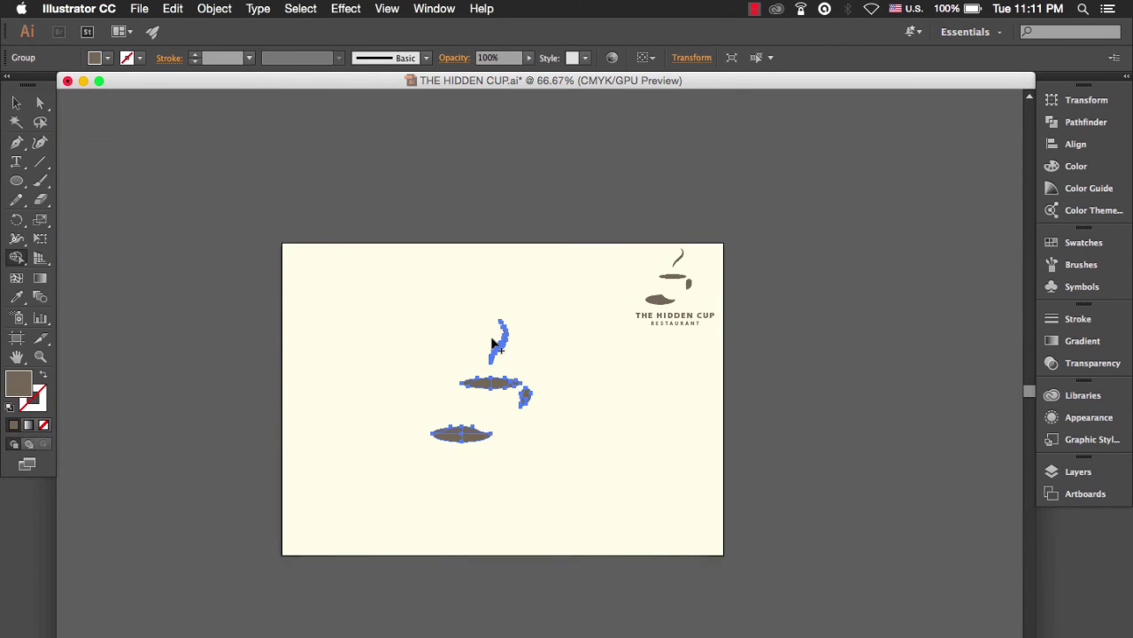
{"action": "scroll", "coordinate": [493, 343], "scroll_direction": "up", "scroll_amount": 1}
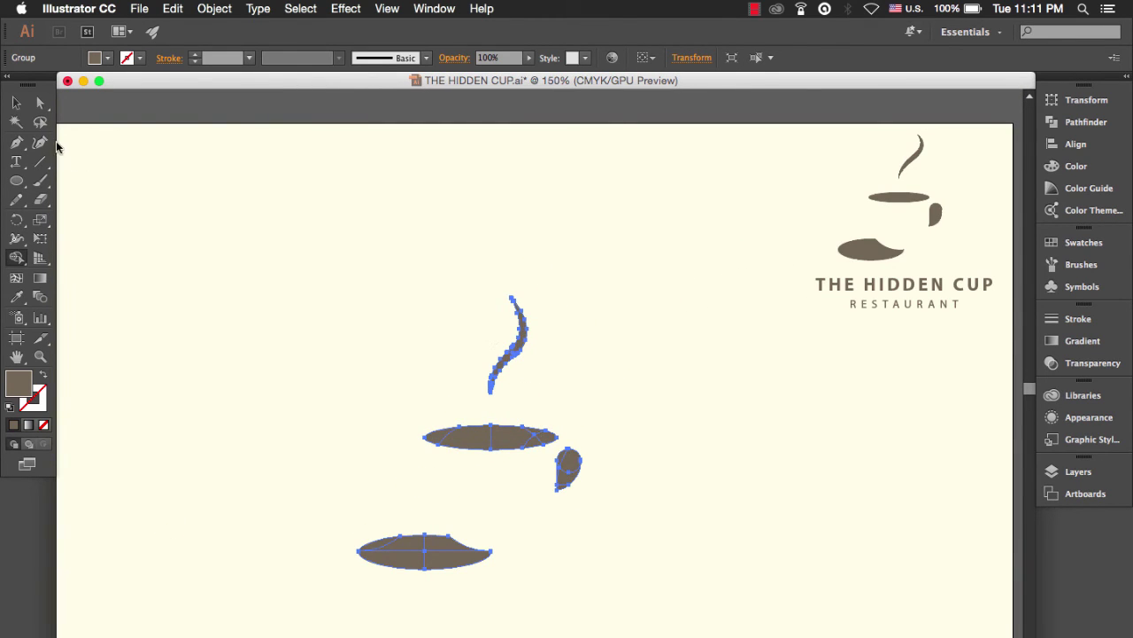
{"action": "left_click", "coordinate": [16, 103]}
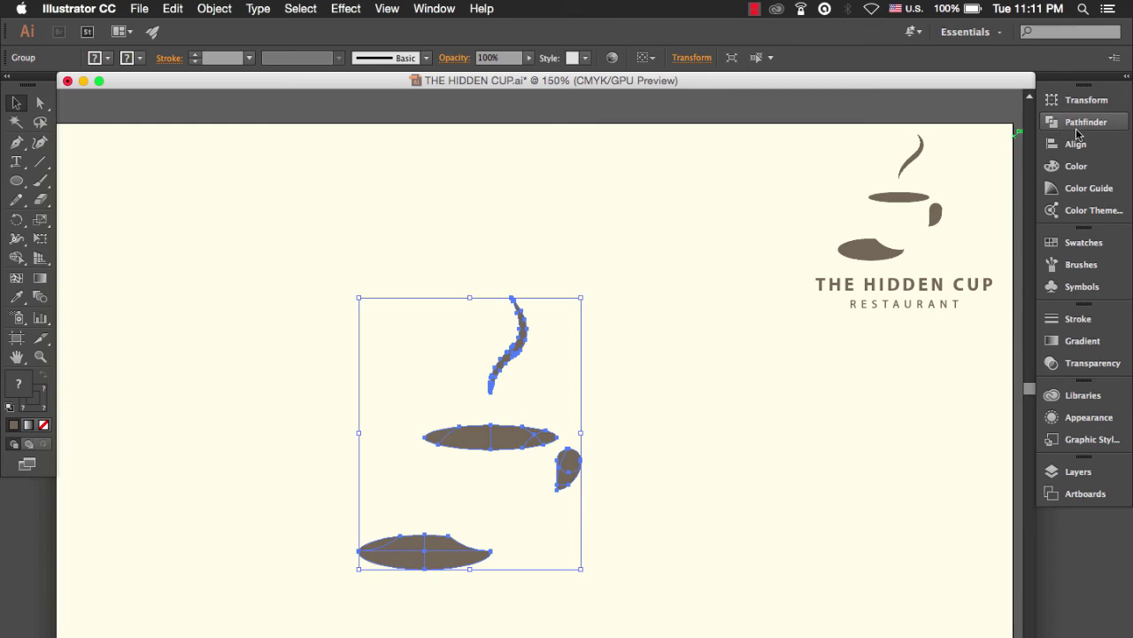
{"action": "left_click", "coordinate": [1077, 131]}
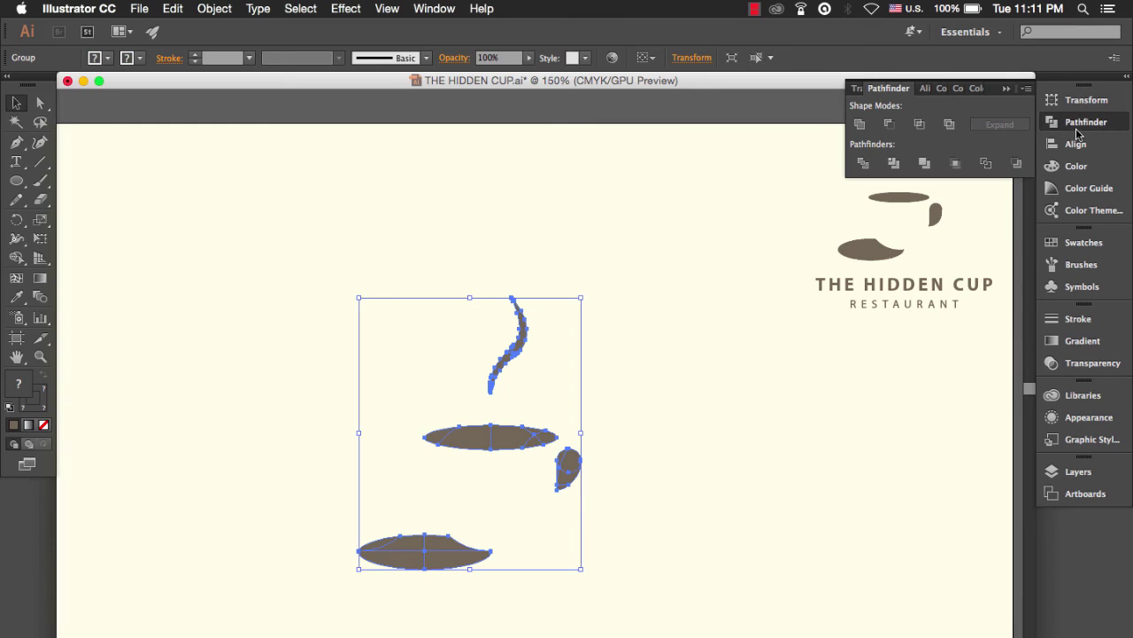
{"action": "left_click", "coordinate": [860, 126]}
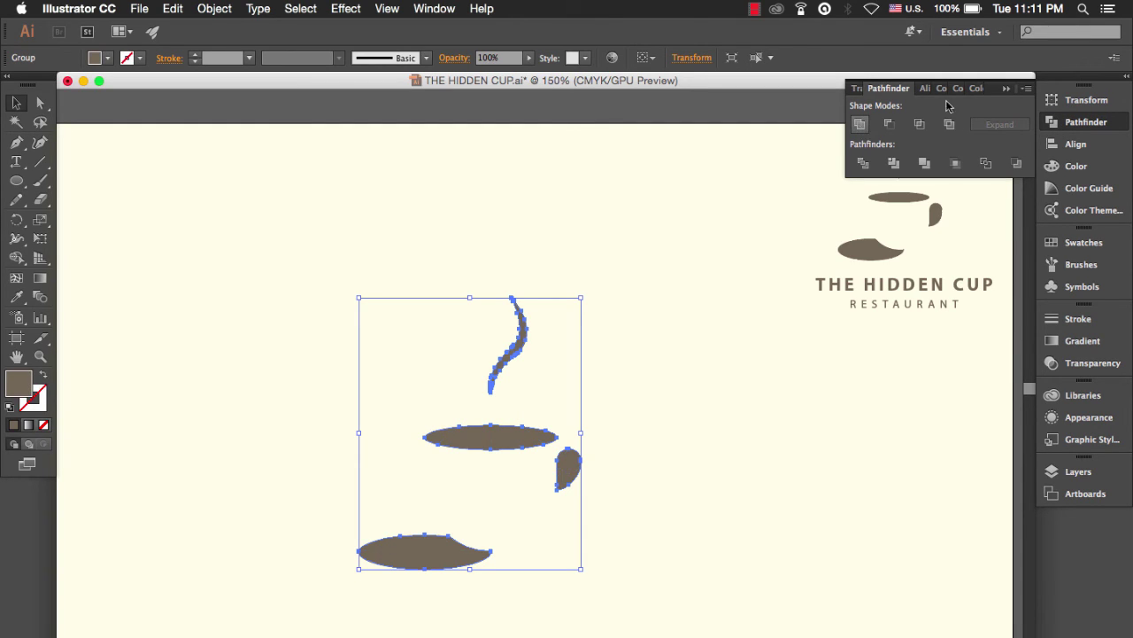
{"action": "left_click", "coordinate": [1007, 89]}
{"action": "left_click", "coordinate": [422, 246]}
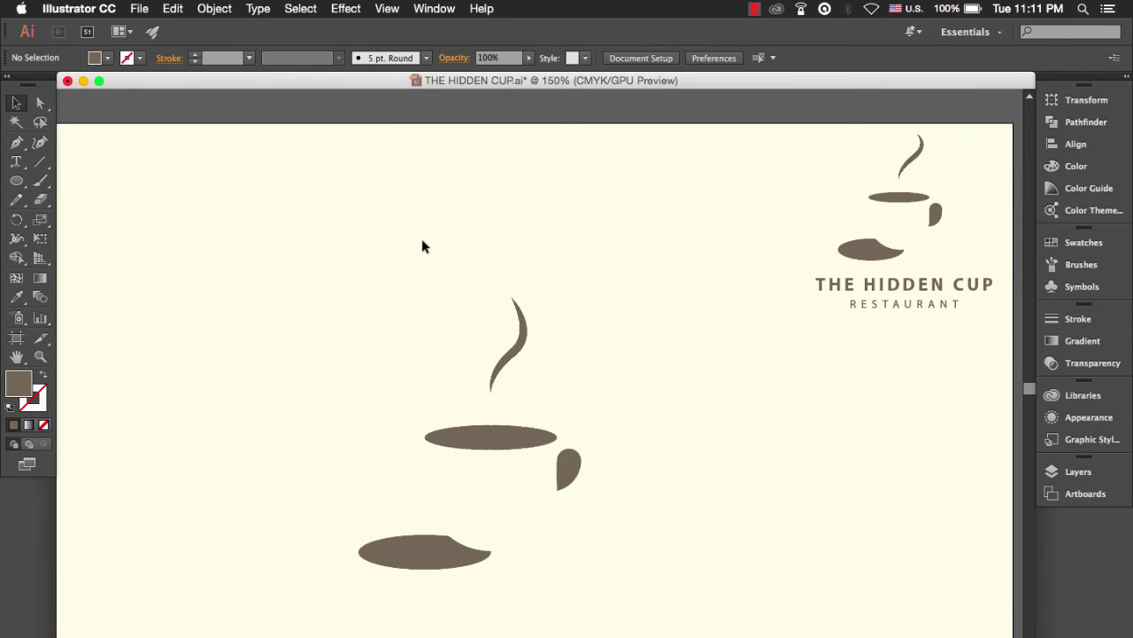
- Examine the cleaned steam, rim, handle and saucer shapes up close and beside the reference logo
{"action": "scroll", "coordinate": [420, 246], "scroll_direction": "up", "scroll_amount": 2}
{"action": "scroll", "coordinate": [421, 246], "scroll_direction": "down", "scroll_amount": 2}
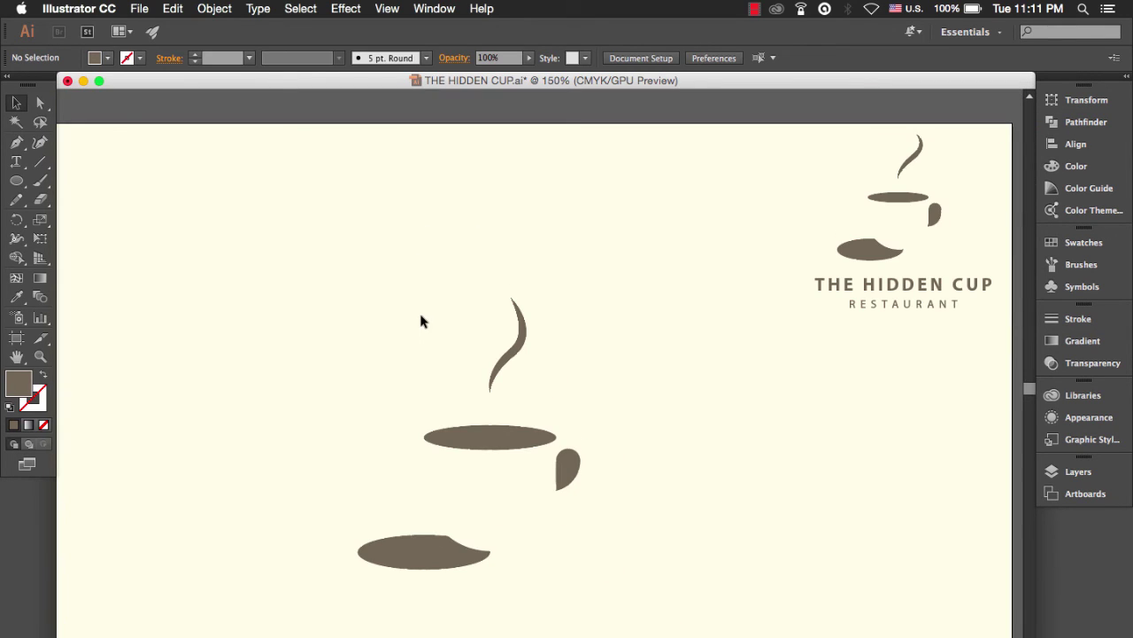
{"action": "scroll", "coordinate": [422, 321], "scroll_direction": "down", "scroll_amount": 1}
{"action": "scroll", "coordinate": [422, 321], "scroll_direction": "down", "scroll_amount": 5}
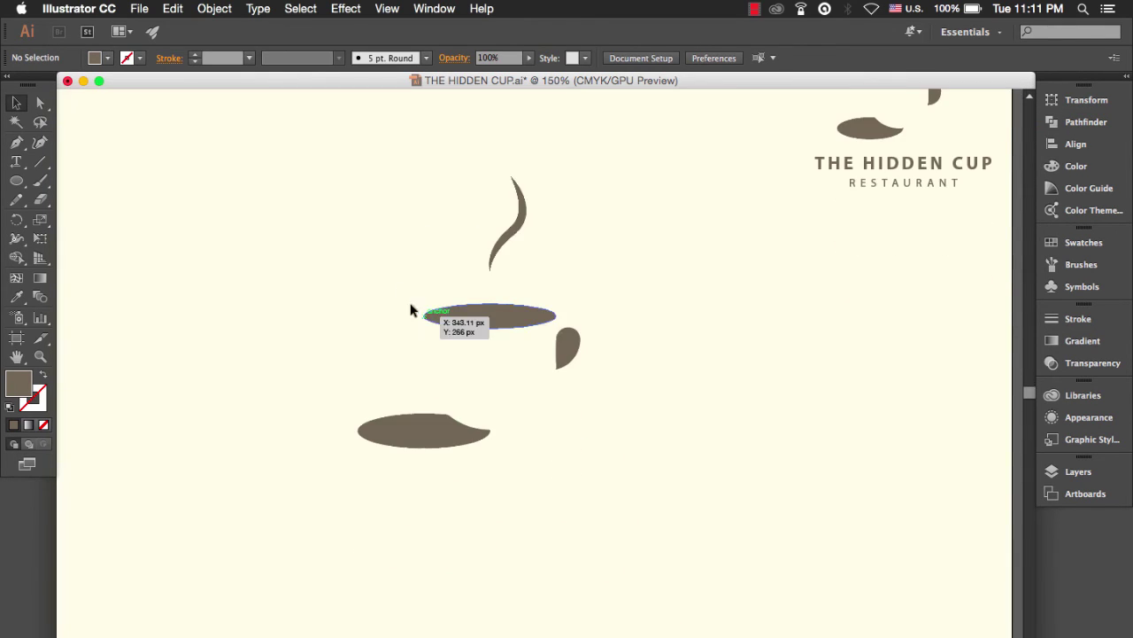
{"action": "scroll", "coordinate": [397, 309], "scroll_direction": "up", "scroll_amount": 2}
{"action": "scroll", "coordinate": [398, 309], "scroll_direction": "down", "scroll_amount": 2}
{"action": "scroll", "coordinate": [398, 309], "scroll_direction": "down", "scroll_amount": 2}
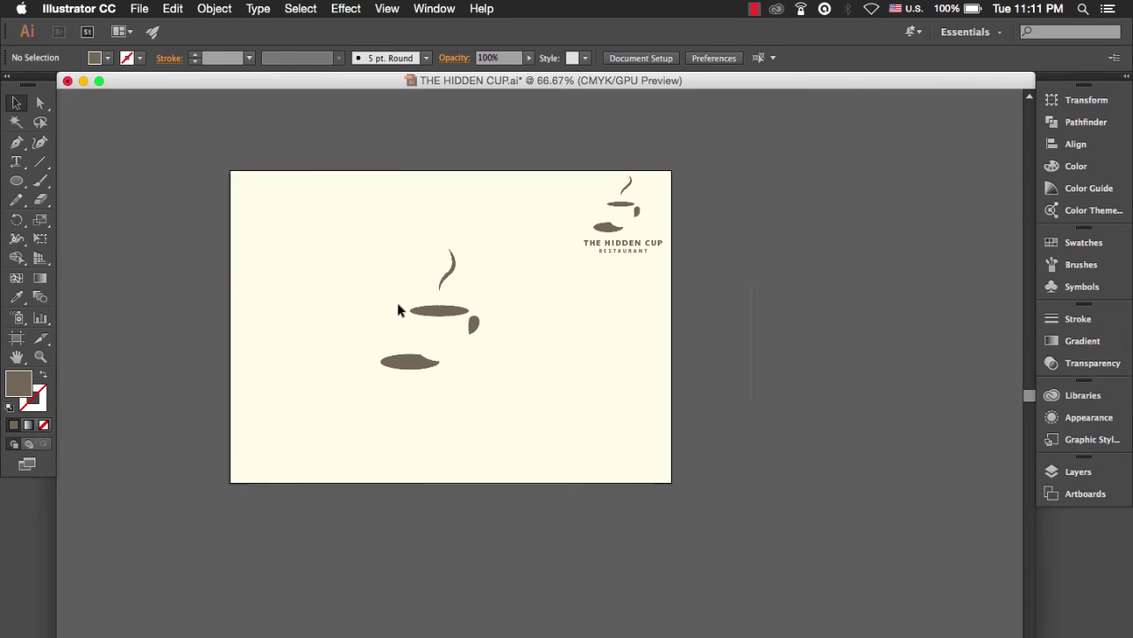
{"action": "scroll", "coordinate": [395, 362], "scroll_direction": "up", "scroll_amount": 2}
{"action": "scroll", "coordinate": [379, 284], "scroll_direction": "up", "scroll_amount": 1}
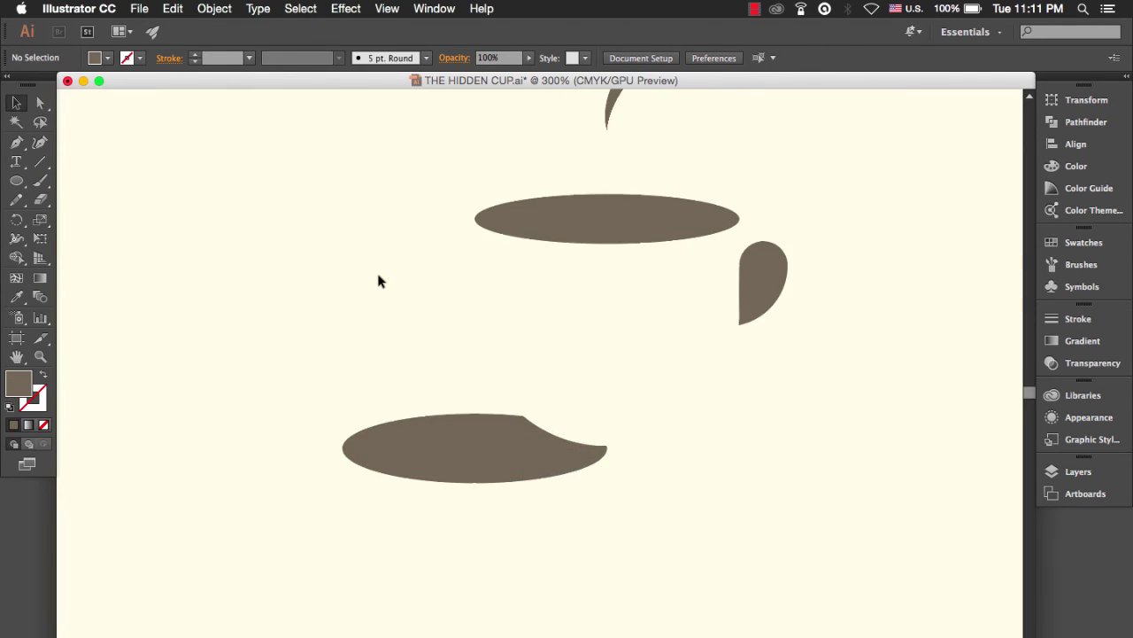
{"action": "scroll", "coordinate": [379, 282], "scroll_direction": "down", "scroll_amount": 2}
{"action": "scroll", "coordinate": [378, 281], "scroll_direction": "down", "scroll_amount": 1}
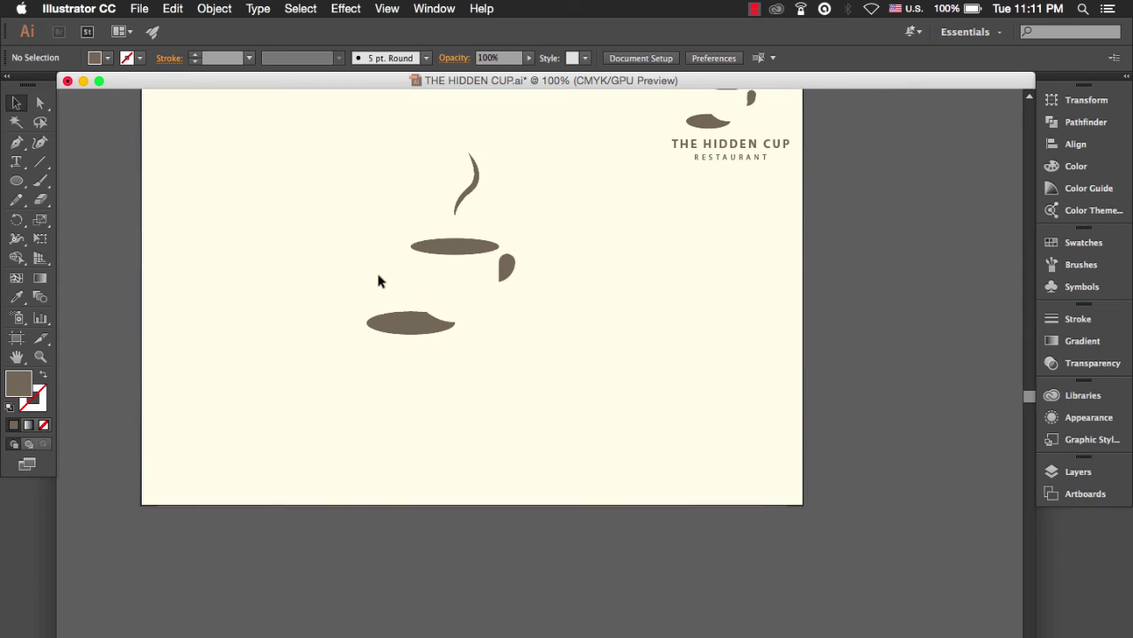
{"action": "scroll", "coordinate": [378, 281], "scroll_direction": "up", "scroll_amount": 3}
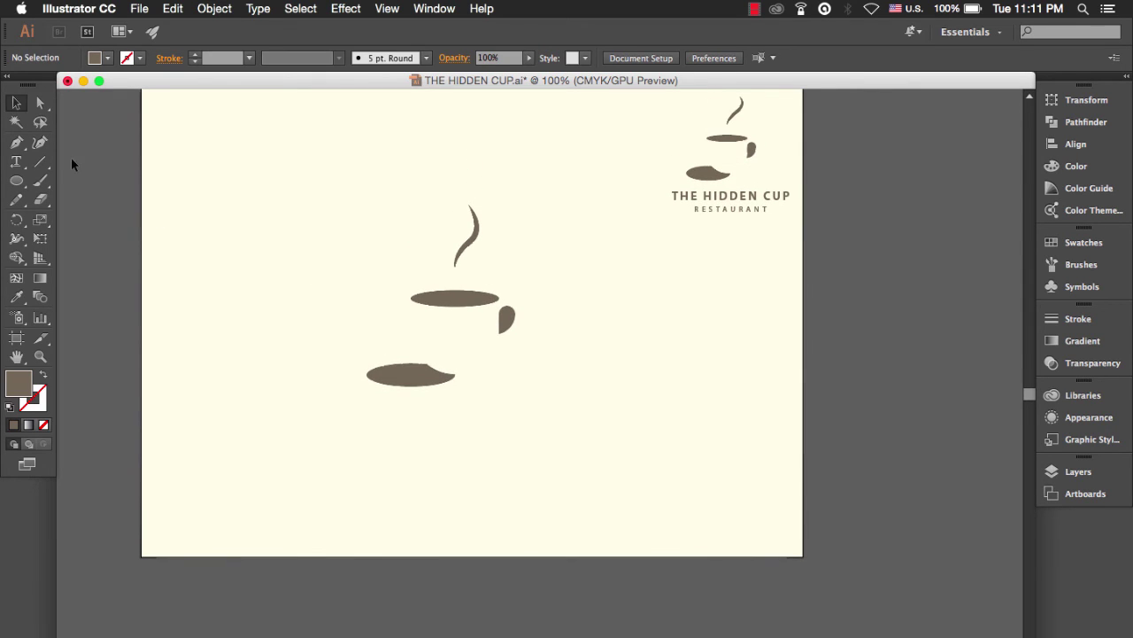
- Add the text THE HIDDEN below the saucer, with a space between the two words
{"action": "left_click", "coordinate": [16, 161]}
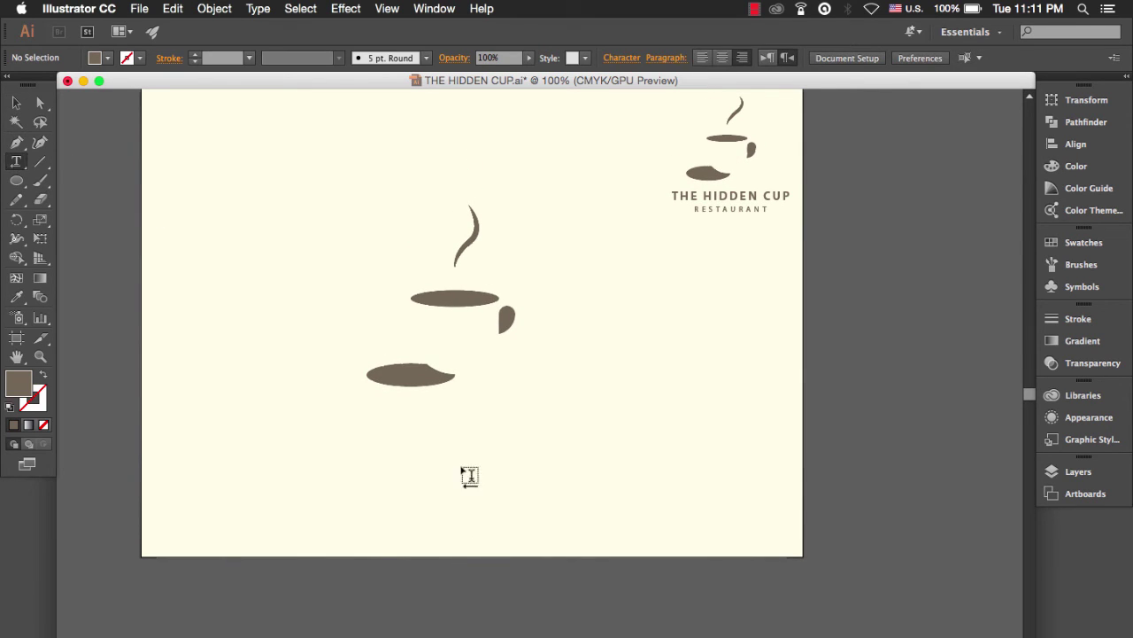
{"action": "left_click", "coordinate": [451, 440]}
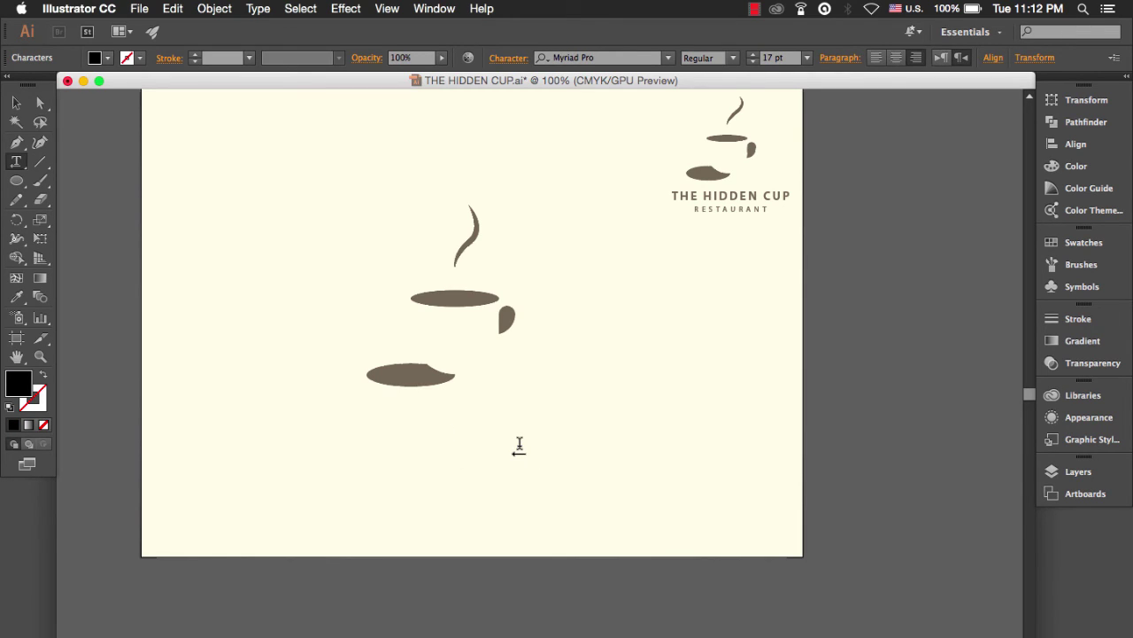
{"action": "type", "text": "THEHIDDEN"}
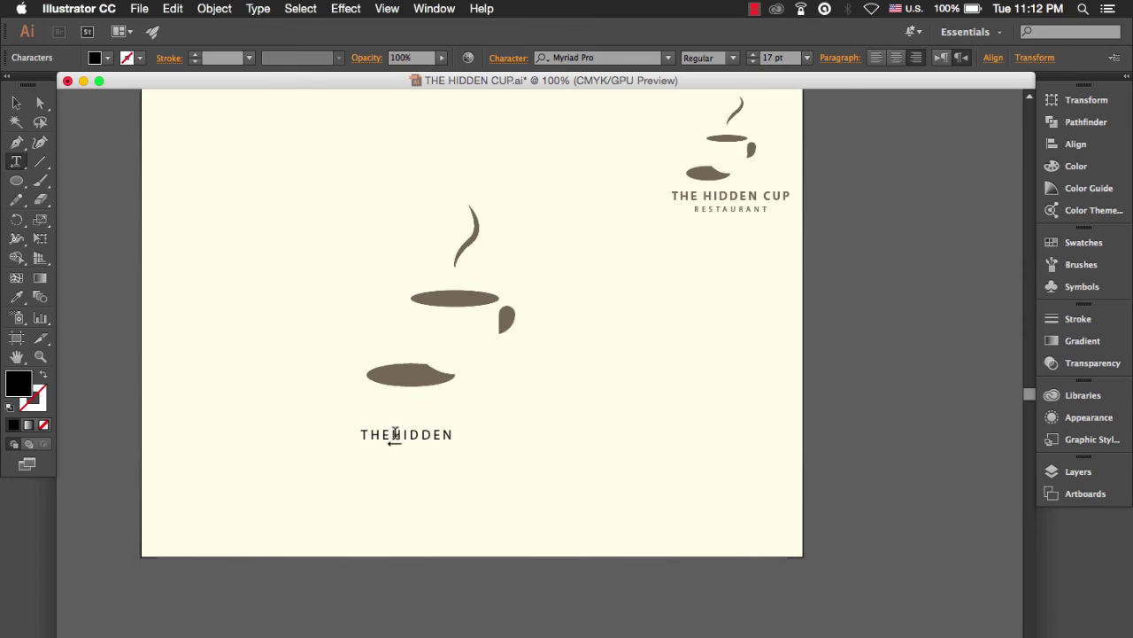
{"action": "left_click", "coordinate": [390, 436]}
{"action": "left_click", "coordinate": [453, 434]}
{"action": "left_click", "coordinate": [16, 102]}
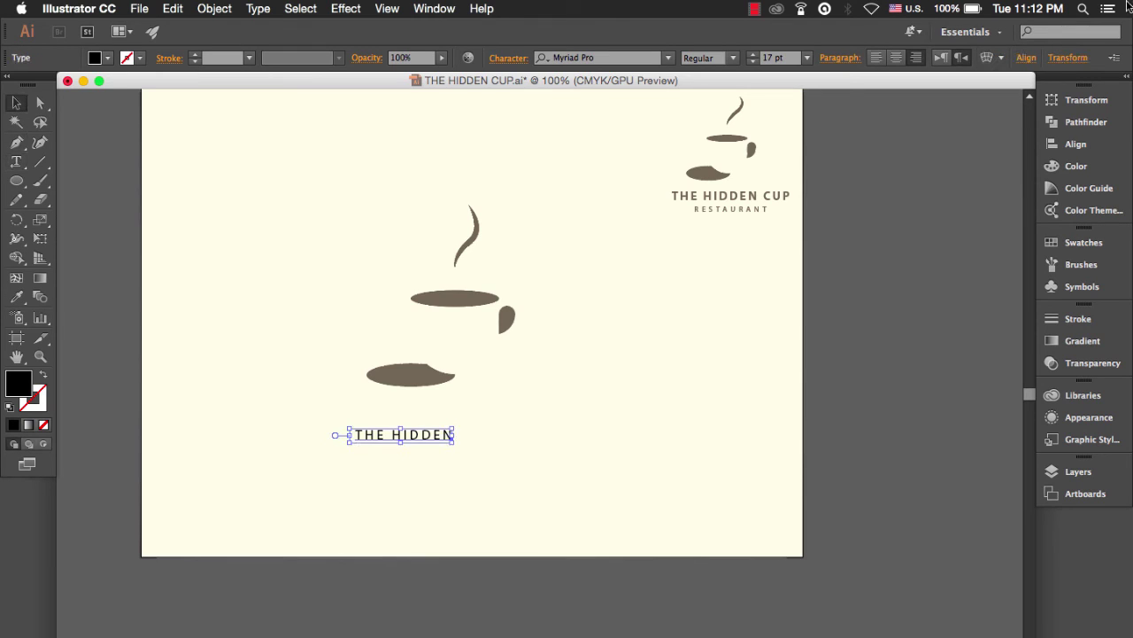
- Set the text's paragraph direction to left-to-right and complete the wording as THE HIDDEN CUP
{"action": "left_click", "coordinate": [940, 58]}
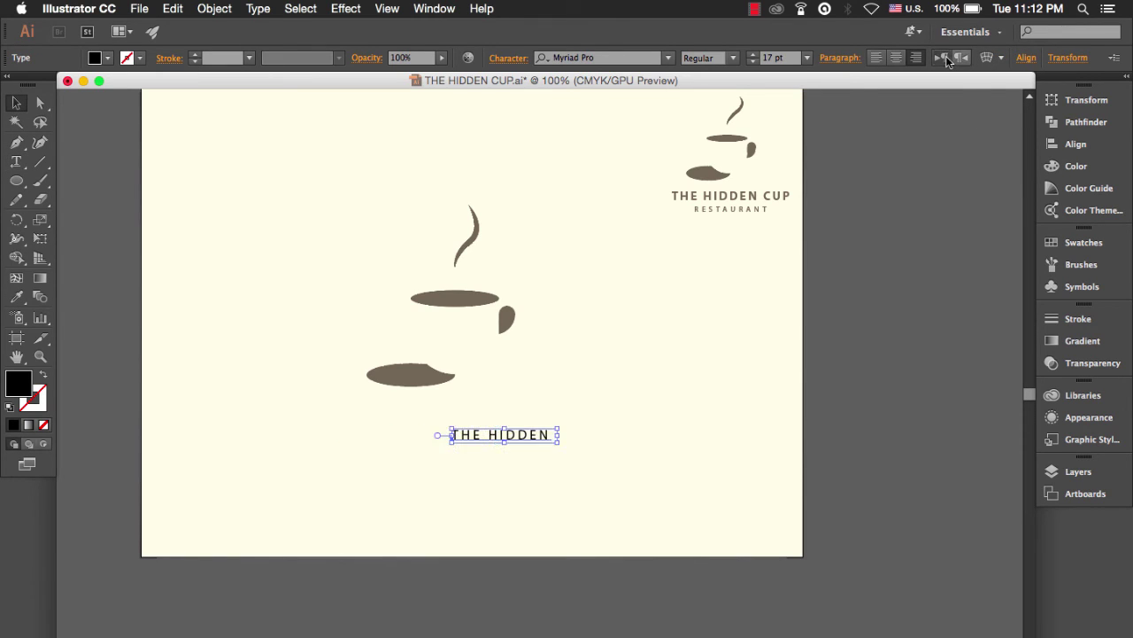
{"action": "double_click", "coordinate": [549, 437]}
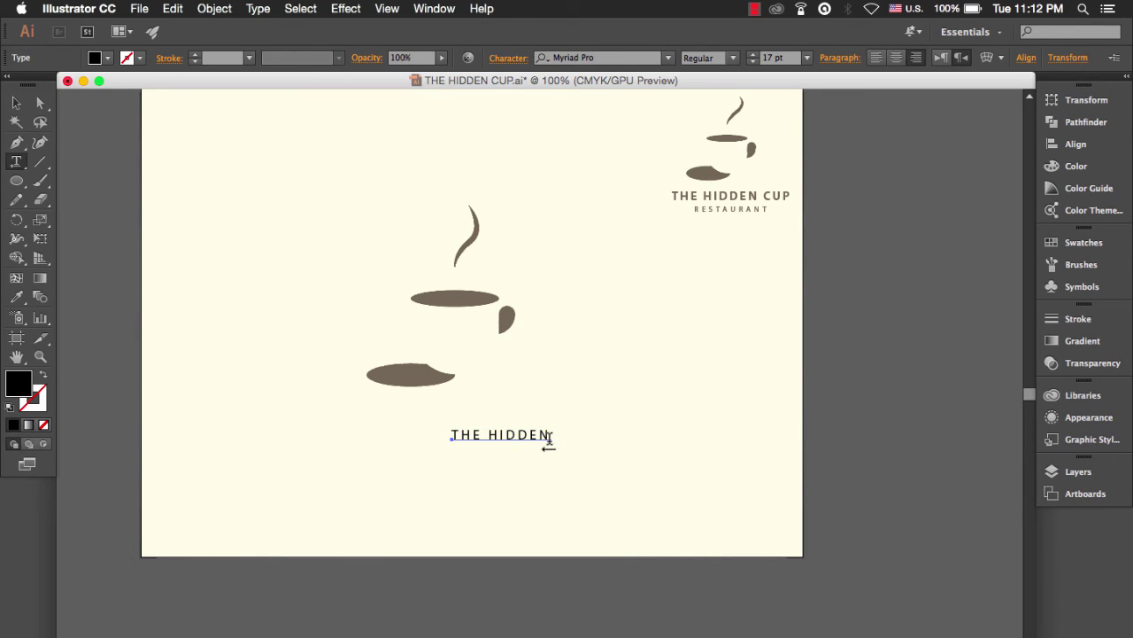
{"action": "key", "text": "Escape"}
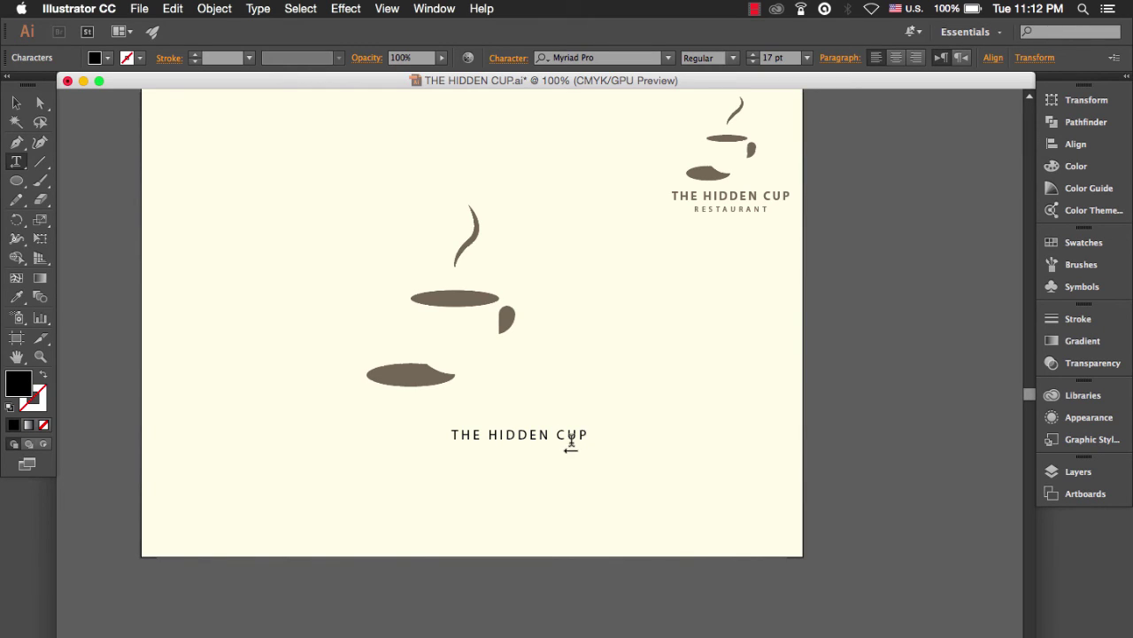
{"action": "left_click", "coordinate": [16, 103]}
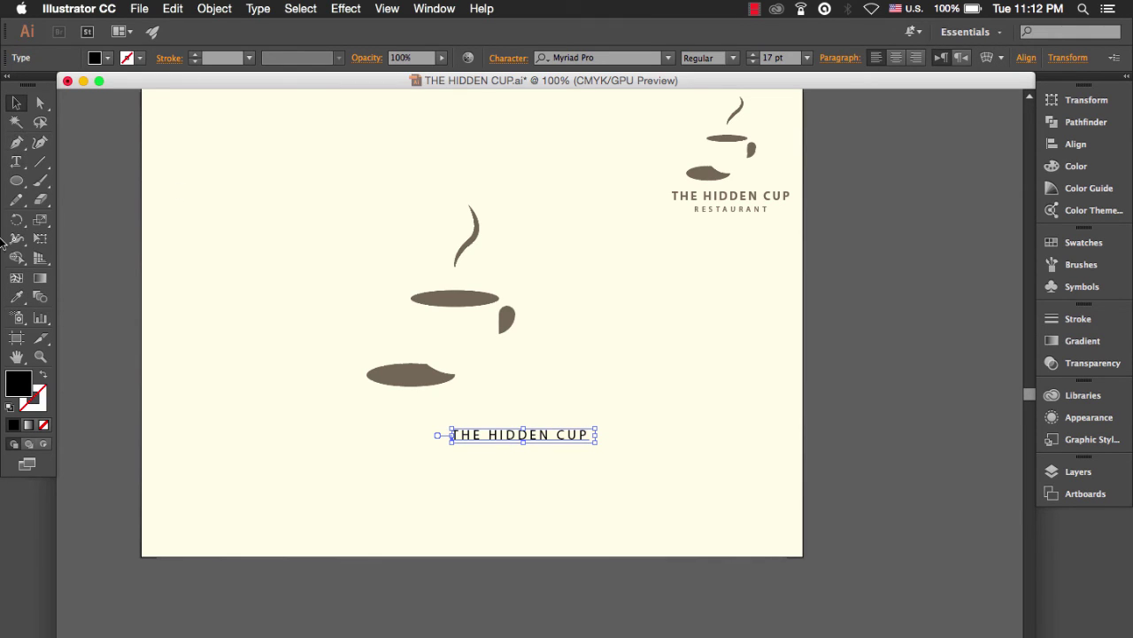
- Copy the reference title's bold brown type style onto the new THE HIDDEN CUP text with the Eyedropper and deselect it
{"action": "left_click", "coordinate": [15, 301]}
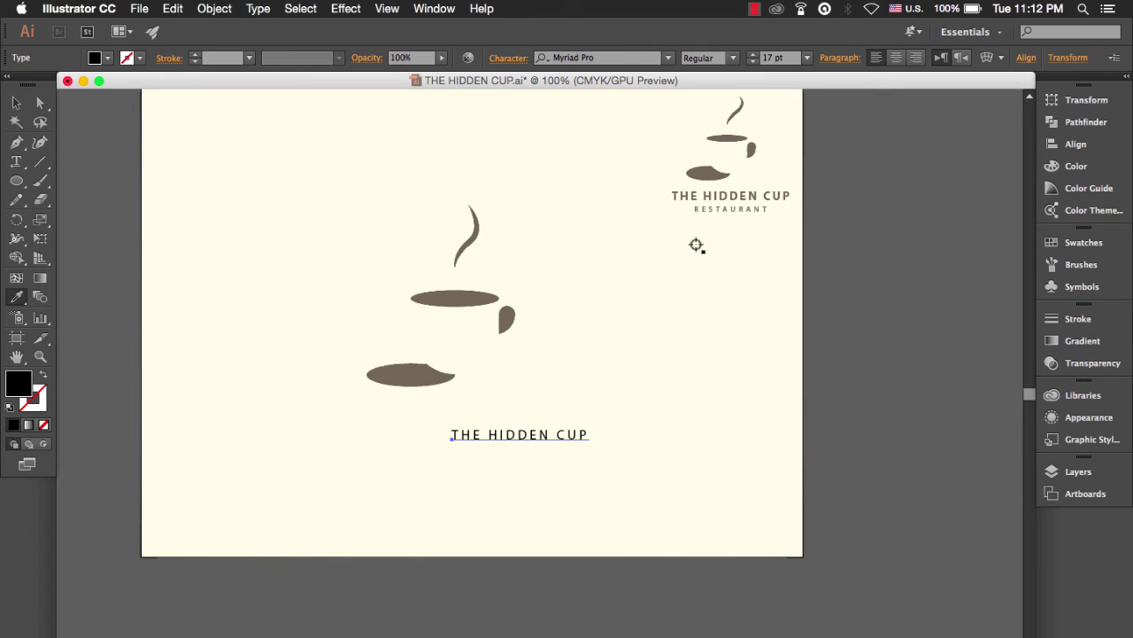
{"action": "left_click", "coordinate": [722, 196]}
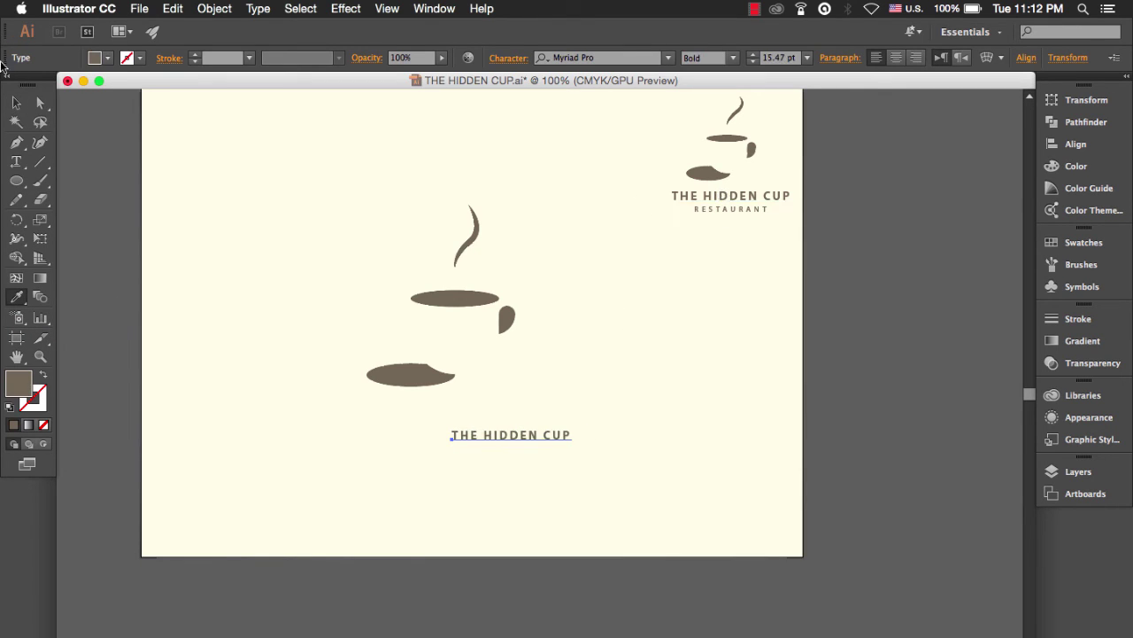
{"action": "left_click", "coordinate": [15, 103]}
{"action": "left_click", "coordinate": [610, 429]}
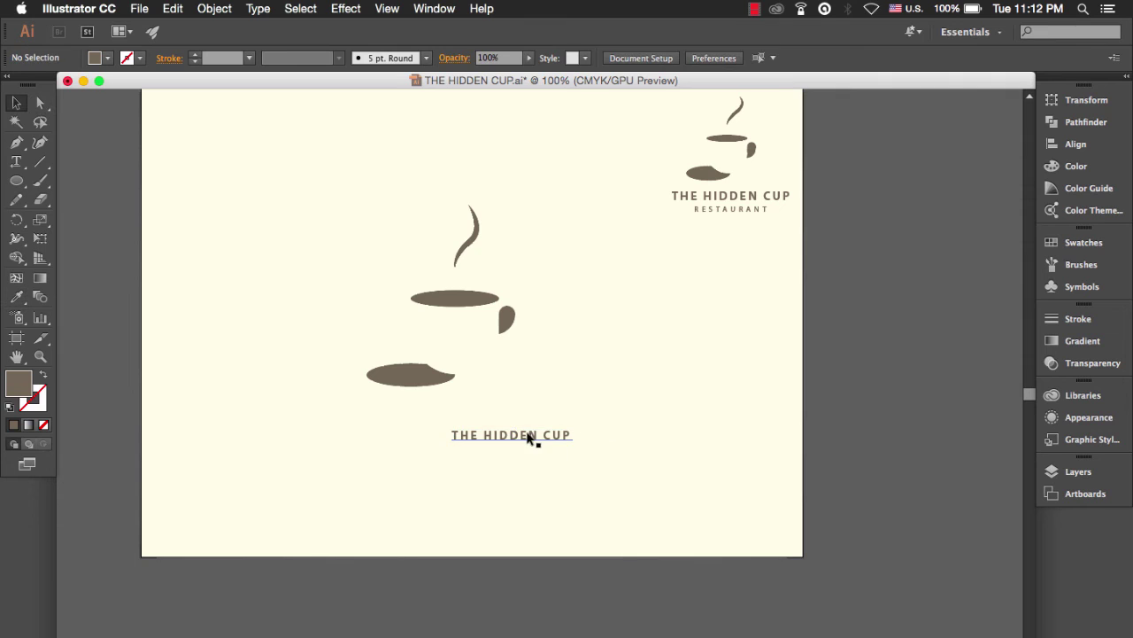
- Duplicate the title just below itself and give the copy the reference RESTAURANT line's type style with the Eyedropper
{"action": "left_click_drag", "start_coordinate": [527, 437], "coordinate": [526, 456]}
{"action": "left_click", "coordinate": [16, 298]}
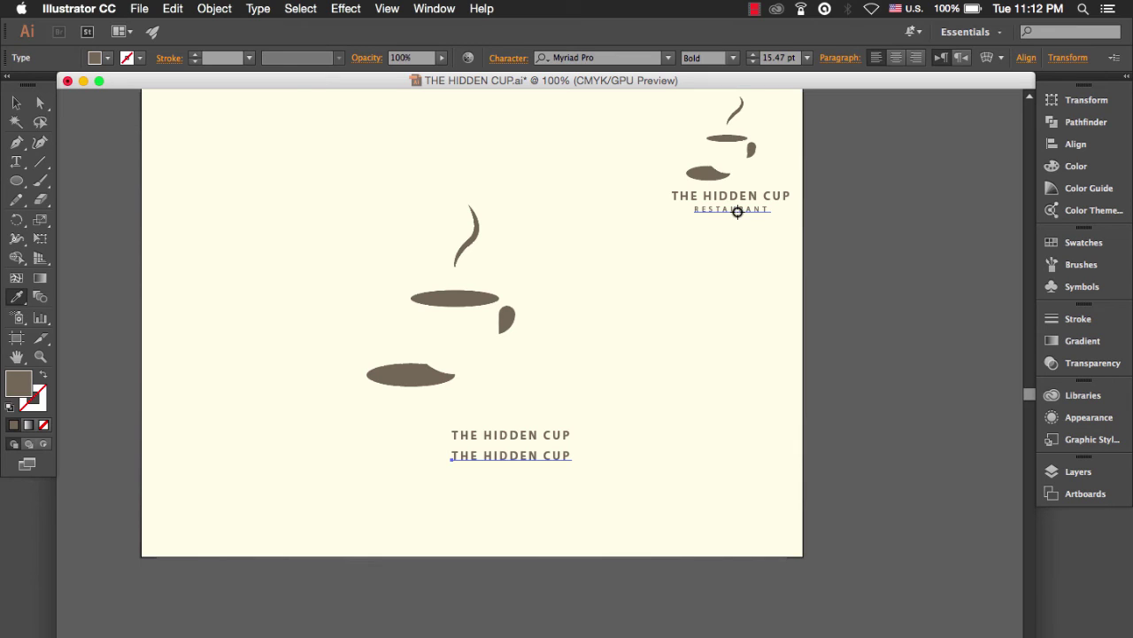
{"action": "left_click", "coordinate": [737, 212]}
{"action": "left_click", "coordinate": [16, 103]}
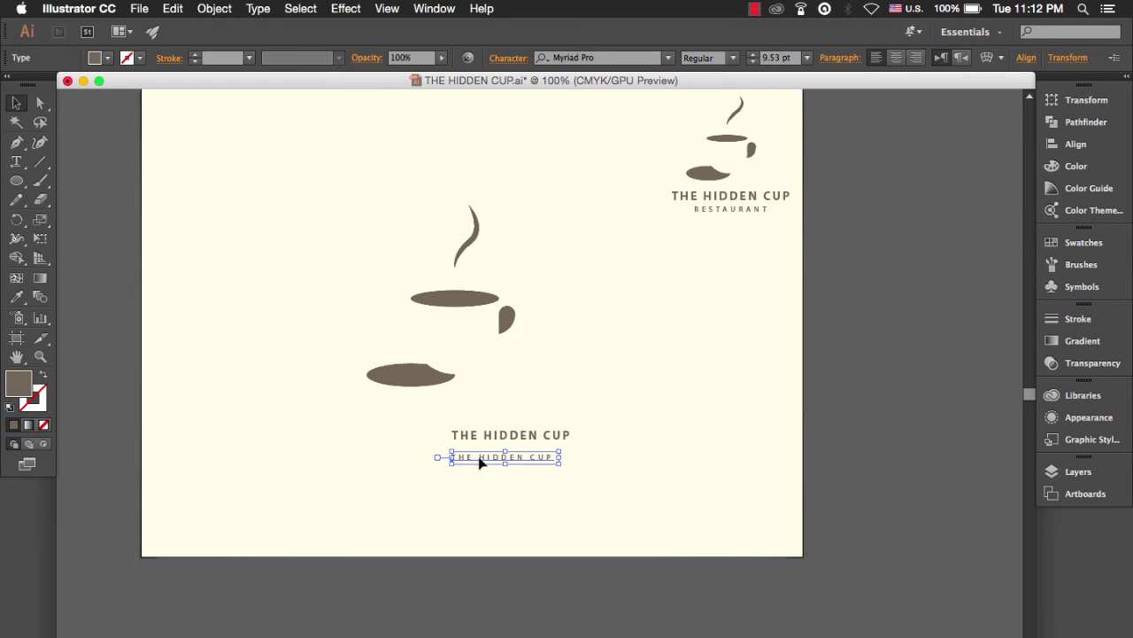
{"action": "scroll", "coordinate": [509, 478], "scroll_direction": "up", "scroll_amount": 2}
{"action": "scroll", "coordinate": [447, 469], "scroll_direction": "down", "scroll_amount": 2}
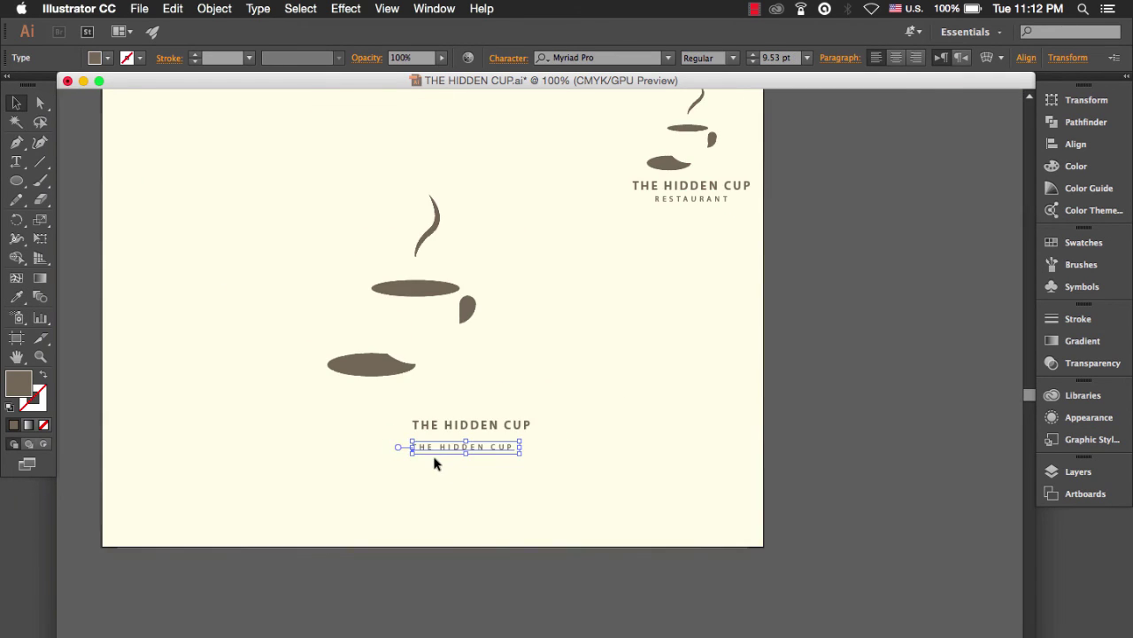
- Replace the duplicated line's wording with RESTAURANT and deselect it
{"action": "double_click", "coordinate": [513, 450]}
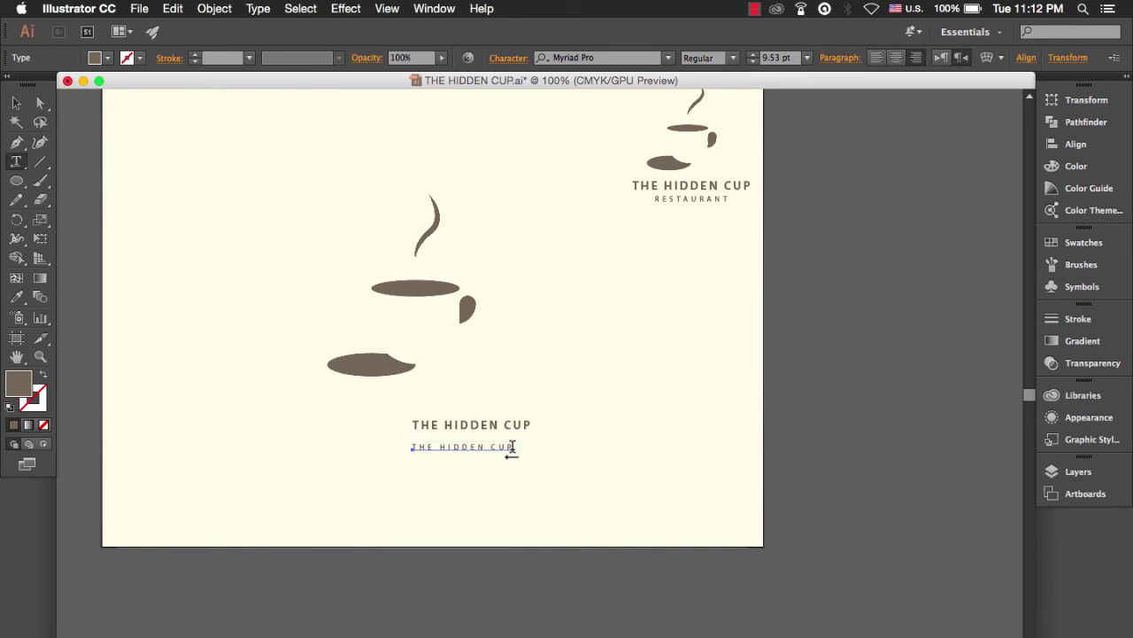
{"action": "left_click_drag", "start_coordinate": [512, 447], "coordinate": [407, 447]}
{"action": "type", "text": "RESTAURANT"}
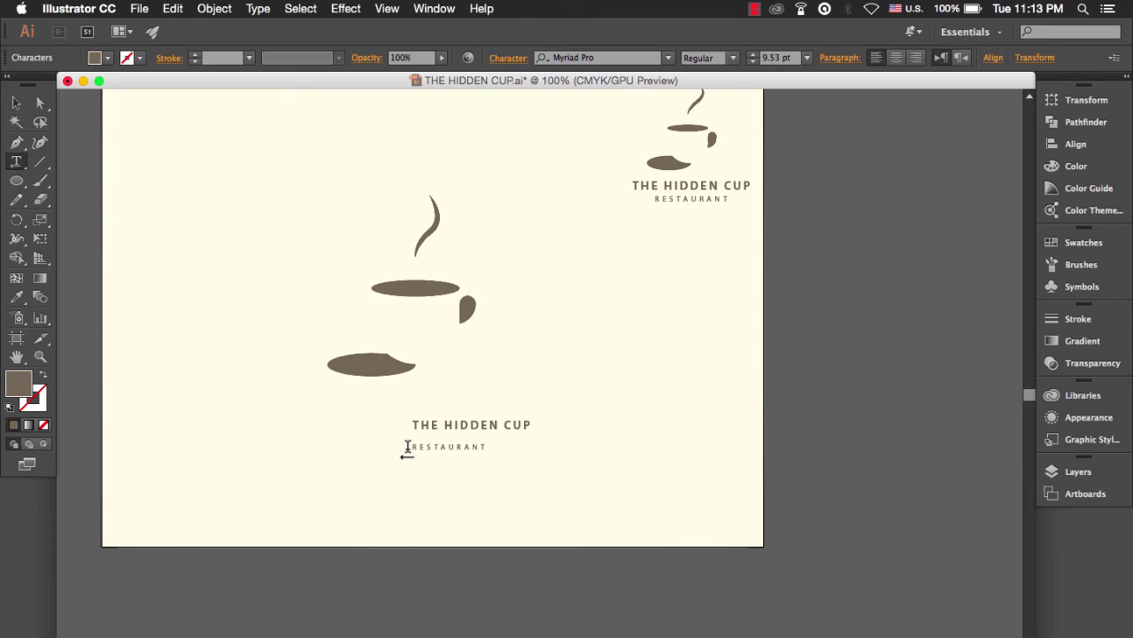
{"action": "left_click", "coordinate": [16, 103]}
{"action": "left_click", "coordinate": [441, 482]}
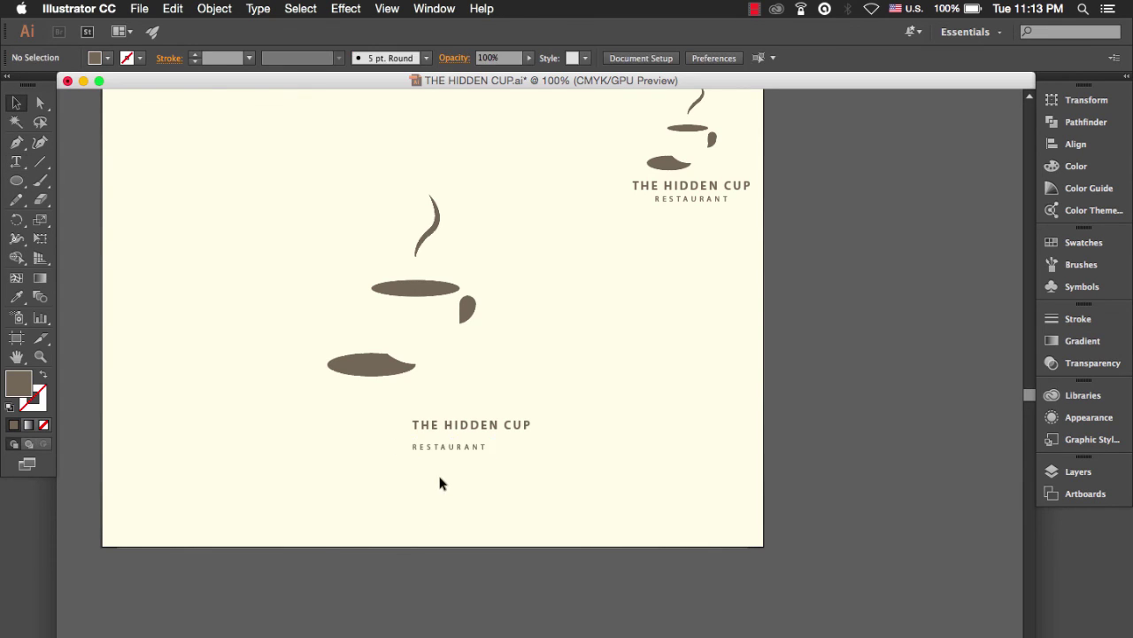
- Enlarge both text lines to roughly twice their size and place them below the saucer, with RESTAURANT under THE HIDDEN CUP
{"action": "left_click_drag", "start_coordinate": [445, 456], "coordinate": [673, 390]}
{"action": "left_click", "coordinate": [441, 477]}
{"action": "left_click_drag", "start_coordinate": [551, 400], "coordinate": [444, 406]}
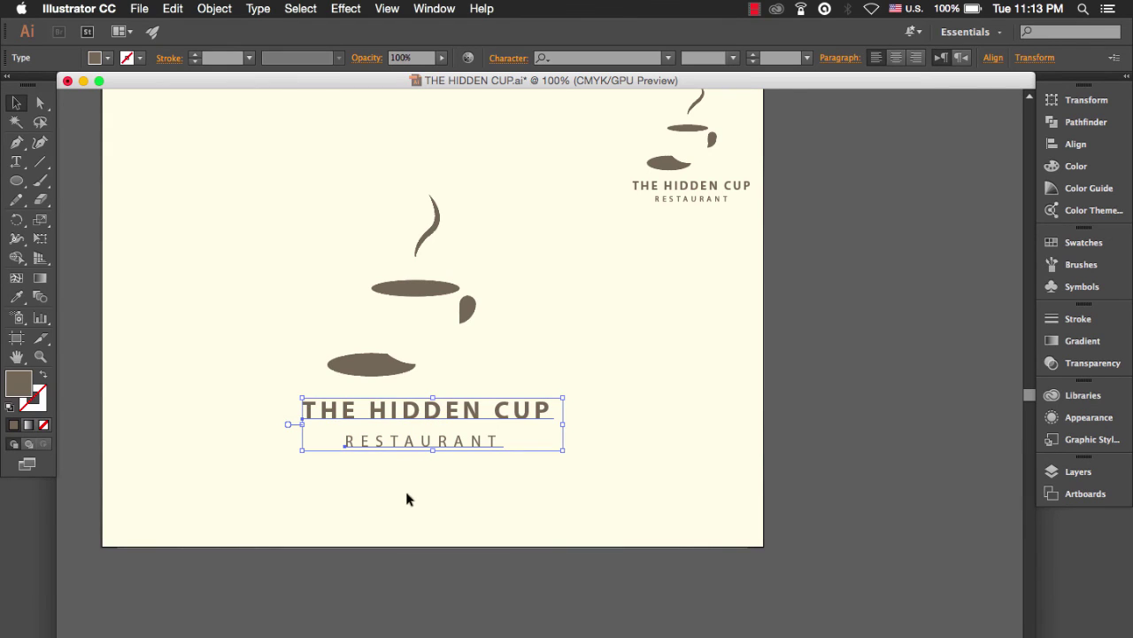
- Expand both text lines into outlines, applying Expand Appearance and then Expand with Object and Fill enabled
{"action": "left_click", "coordinate": [214, 9]}
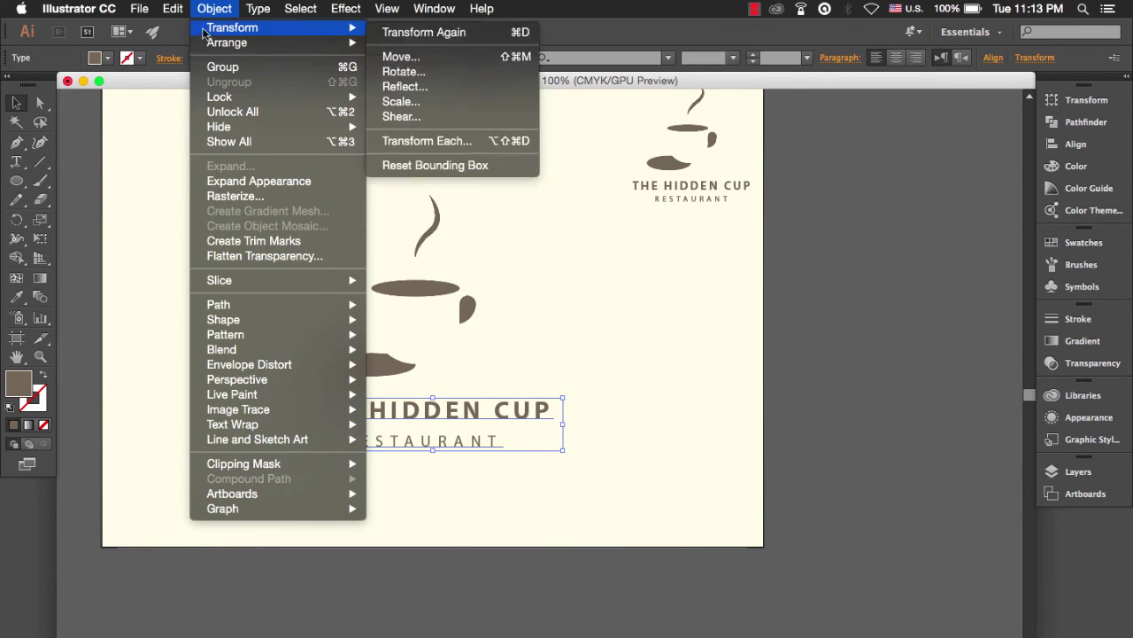
{"action": "left_click", "coordinate": [233, 182]}
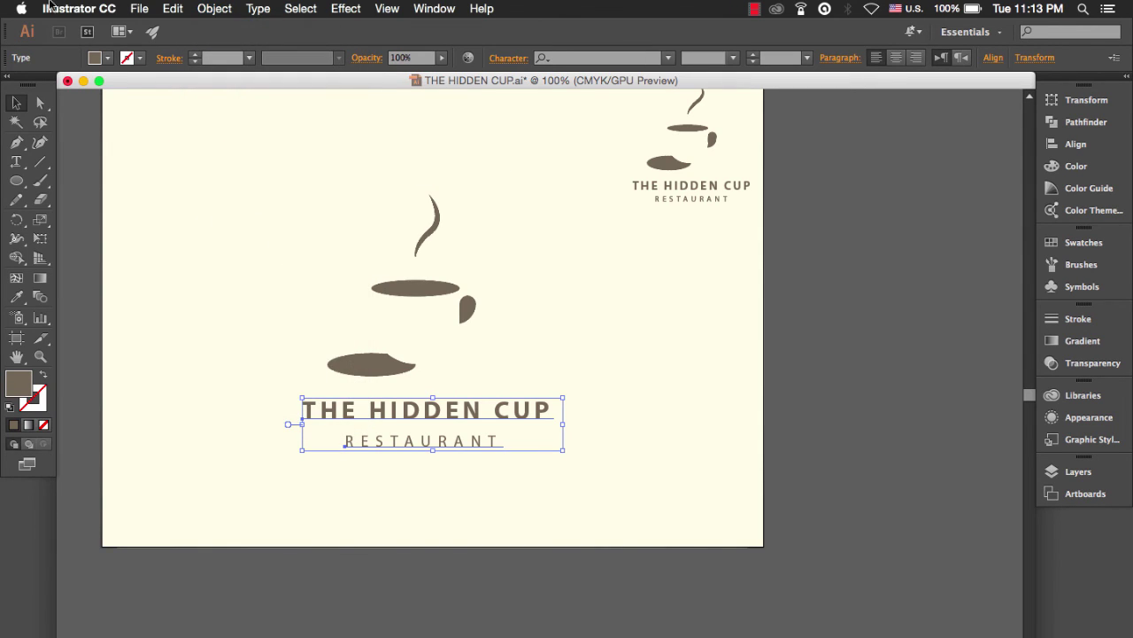
{"action": "left_click", "coordinate": [221, 10]}
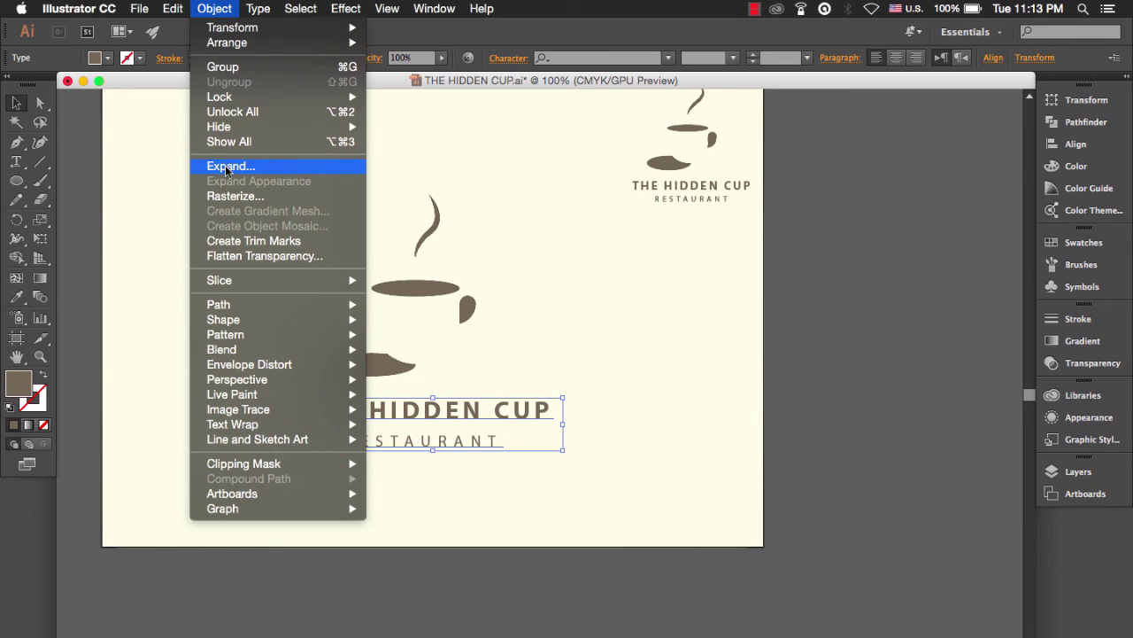
{"action": "left_click", "coordinate": [226, 168]}
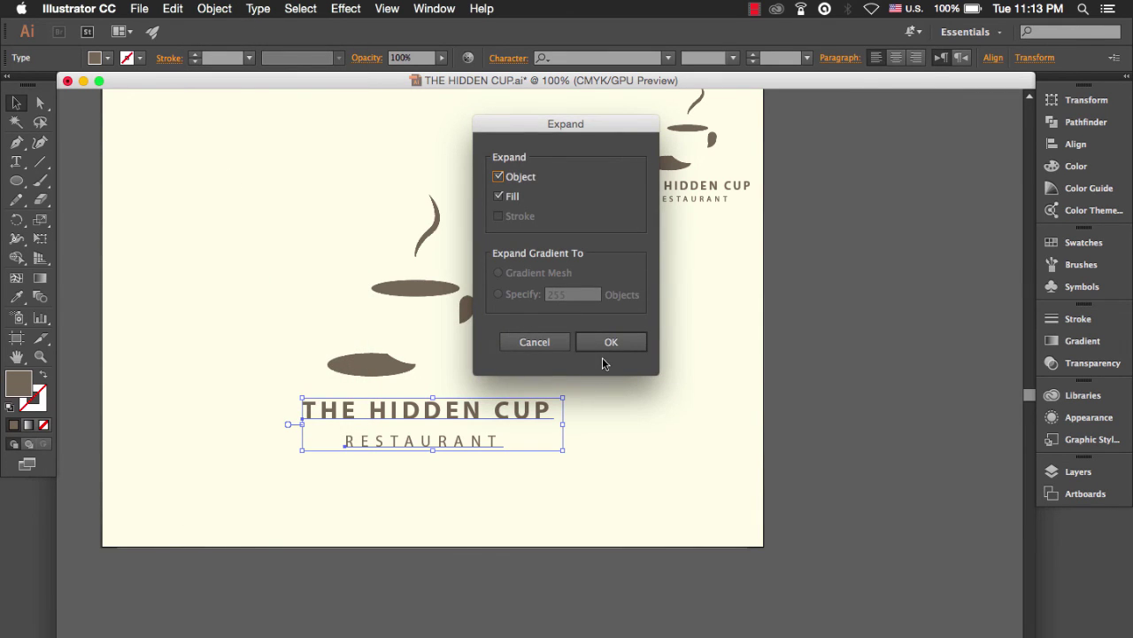
{"action": "left_click", "coordinate": [611, 342]}
{"action": "left_click", "coordinate": [412, 493]}
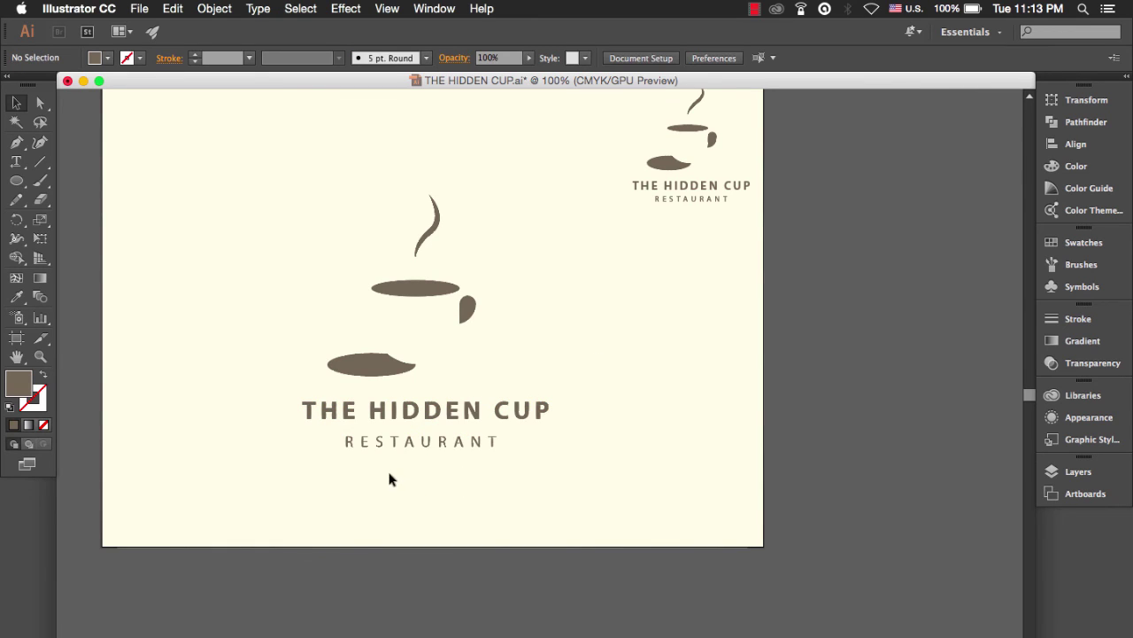
- Nudge the outlined RESTAURANT line up, closer to THE HIDDEN CUP
{"action": "left_click_drag", "start_coordinate": [387, 467], "coordinate": [422, 445]}
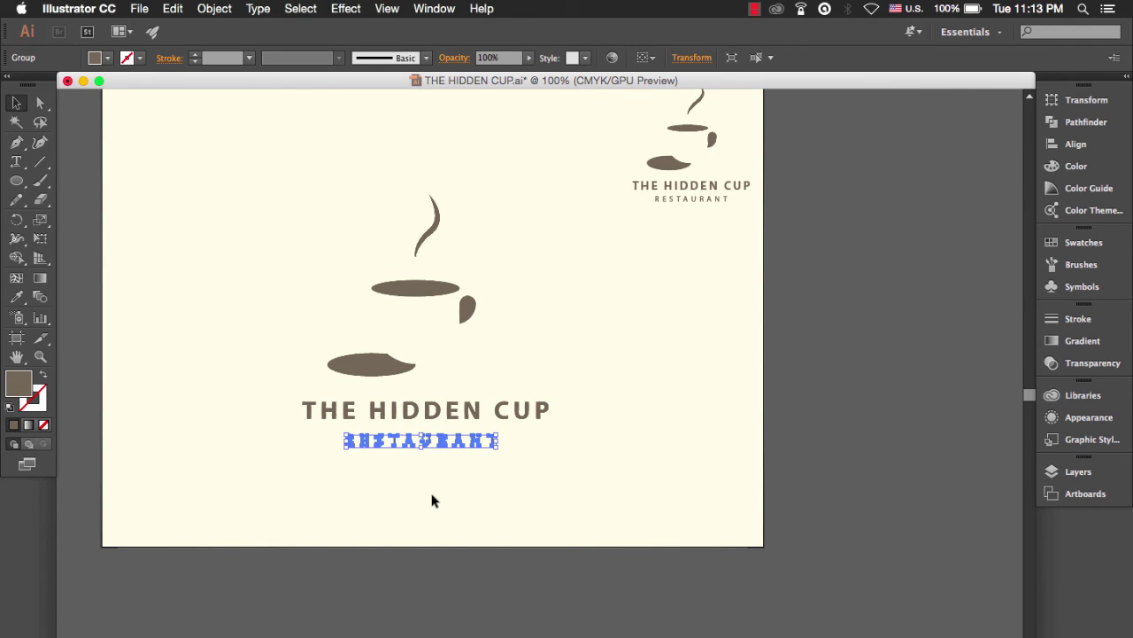
{"action": "left_click", "coordinate": [405, 494]}
{"action": "left_click", "coordinate": [400, 453]}
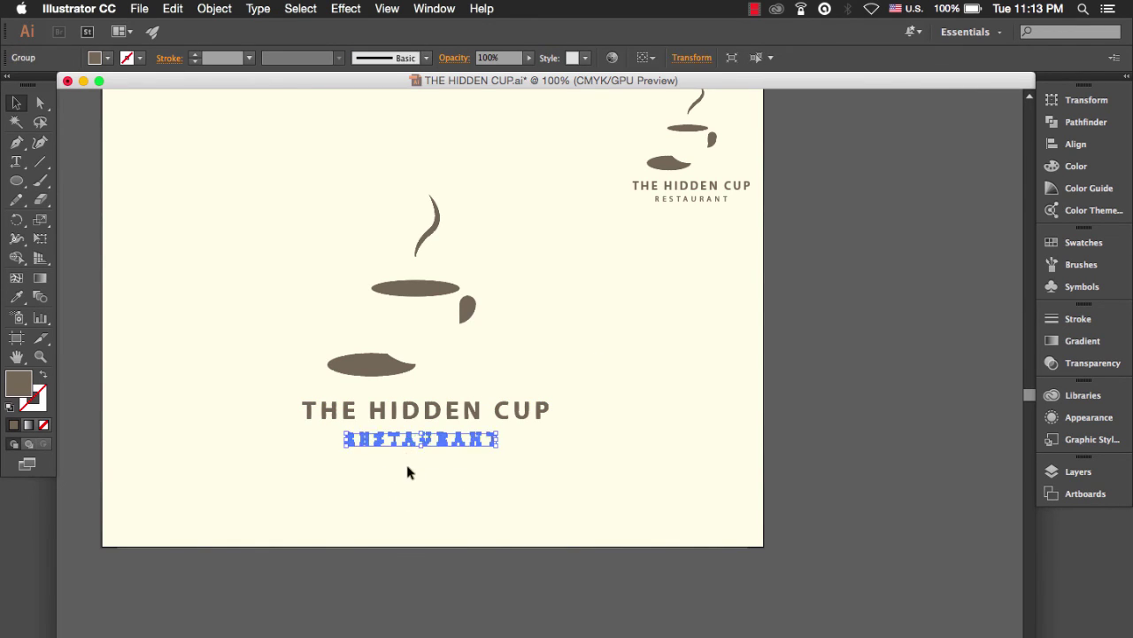
{"action": "key", "text": "Up"}
{"action": "left_click", "coordinate": [383, 472]}
- Align THE HIDDEN CUP and RESTAURANT on their horizontal centres and deselect them
{"action": "left_click_drag", "start_coordinate": [382, 472], "coordinate": [461, 409]}
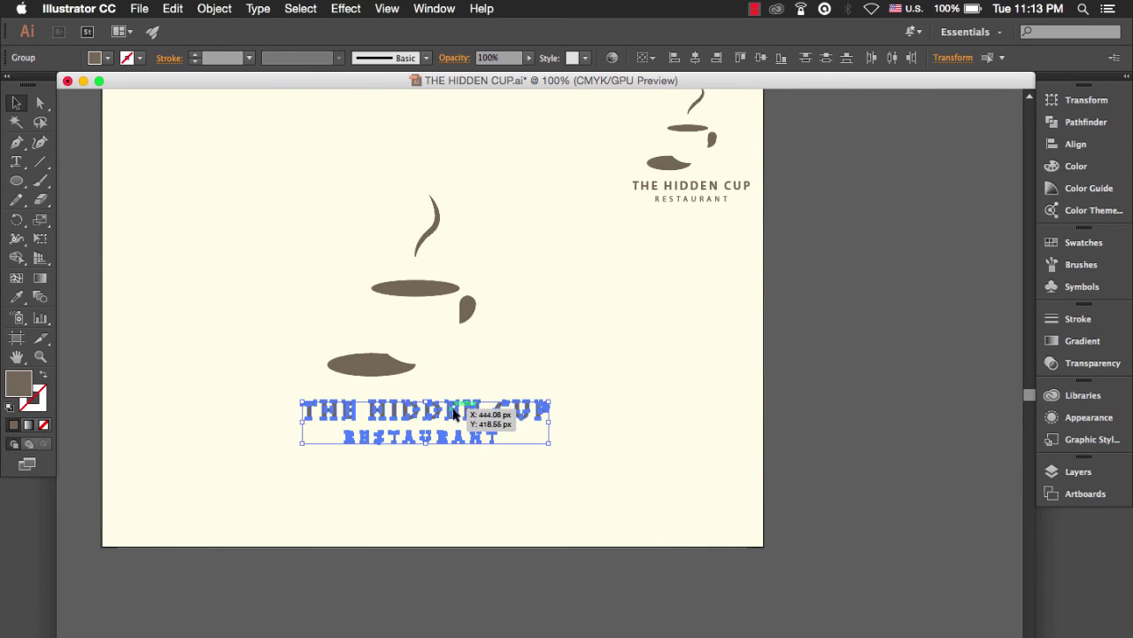
{"action": "left_click", "coordinate": [696, 57]}
{"action": "left_click", "coordinate": [602, 336]}
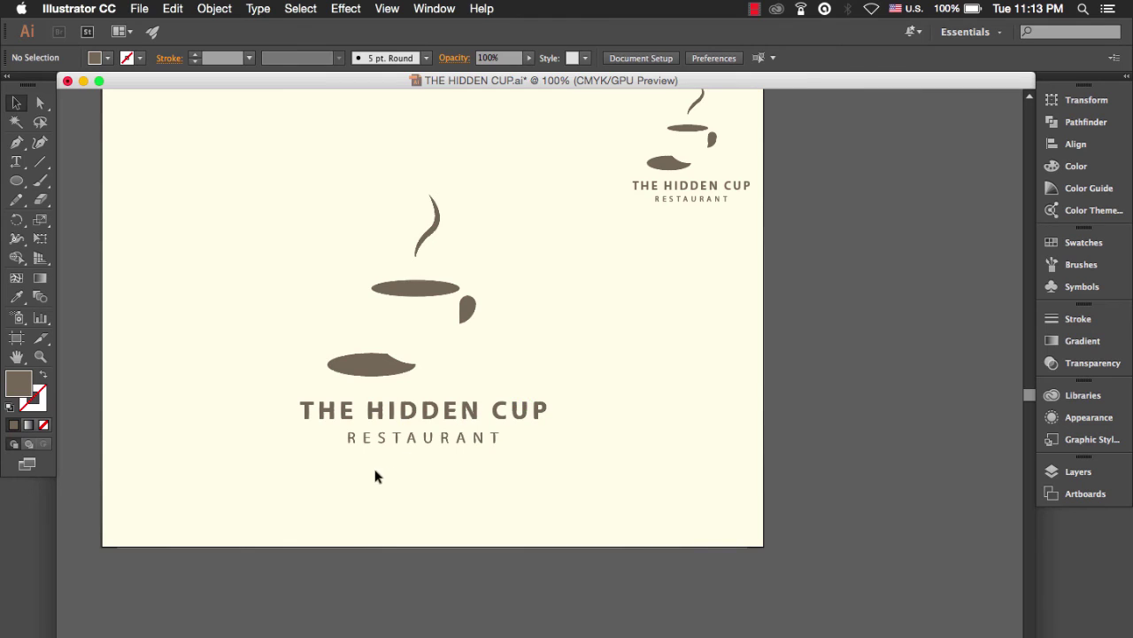
- Fine-tune the gap between the centred text lines by nudging RESTAURANT slightly further up
{"action": "left_click_drag", "start_coordinate": [375, 470], "coordinate": [430, 407]}
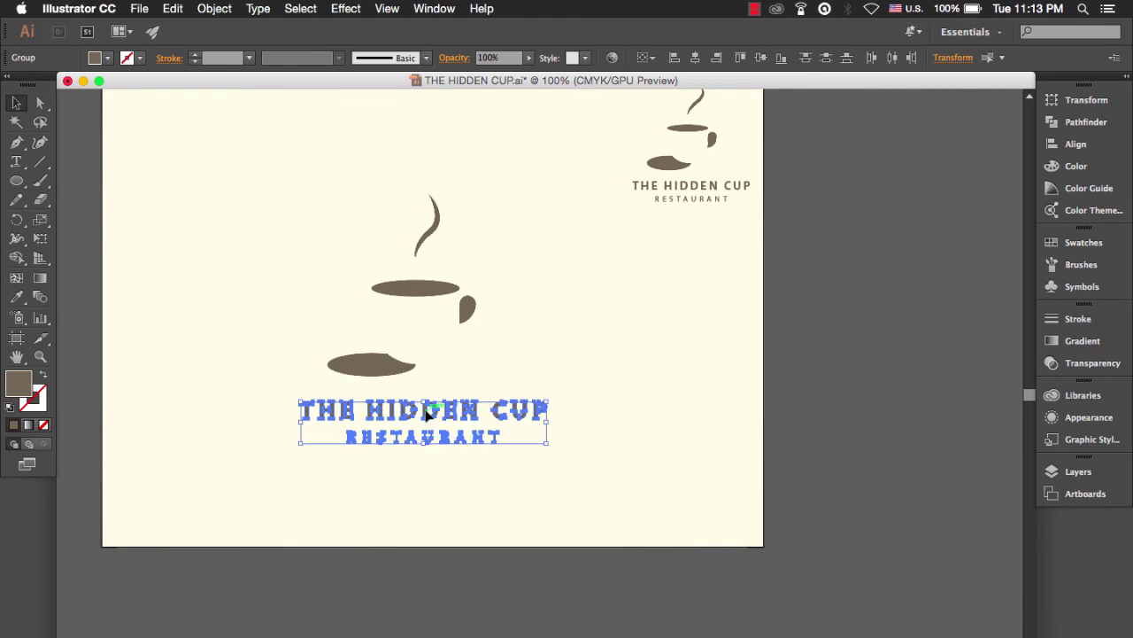
{"action": "left_click", "coordinate": [419, 471]}
{"action": "left_click_drag", "start_coordinate": [396, 466], "coordinate": [438, 407]}
{"action": "left_click", "coordinate": [425, 460]}
{"action": "left_click", "coordinate": [430, 440]}
{"action": "key", "text": "Up"}
{"action": "key", "text": "Up"}
{"action": "key", "text": "Up"}
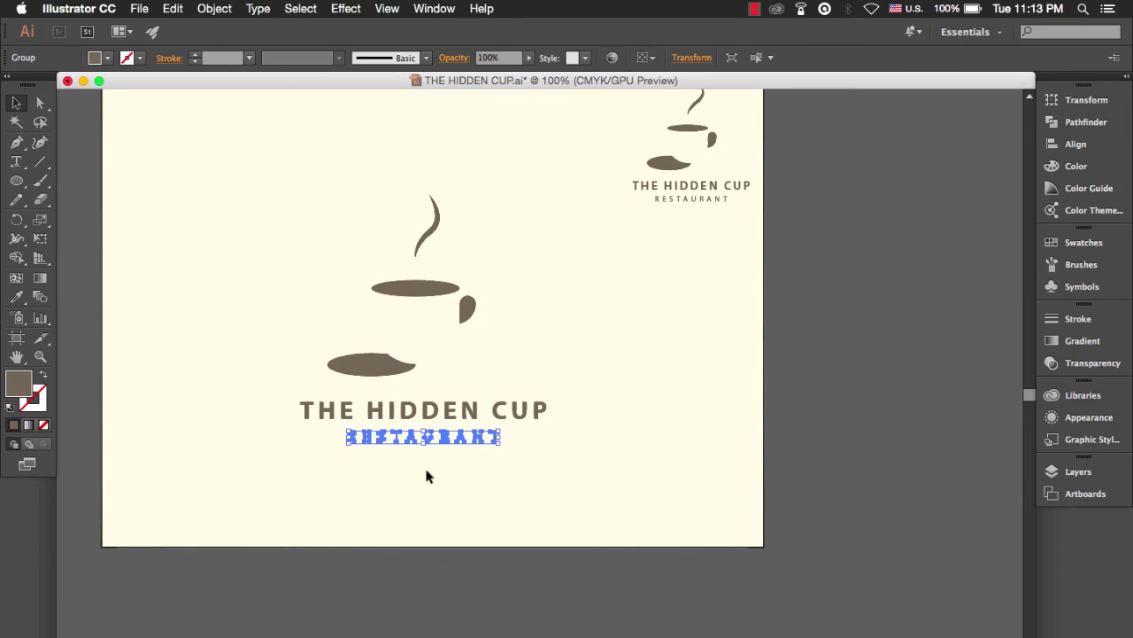
{"action": "key", "text": "Down"}
{"action": "key", "text": "Up"}
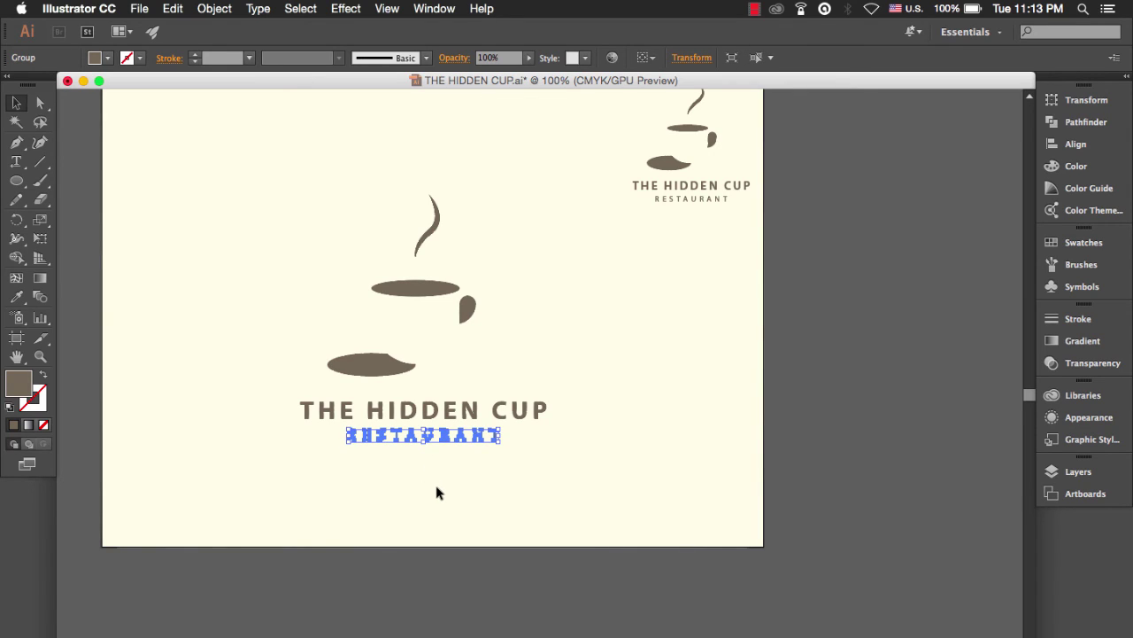
{"action": "key", "text": "Down"}
{"action": "key", "text": "Up"}
- Group THE HIDDEN CUP and RESTAURANT into one text block
{"action": "left_click", "coordinate": [404, 479]}
{"action": "left_click_drag", "start_coordinate": [413, 449], "coordinate": [441, 418]}
{"action": "left_click_drag", "start_coordinate": [437, 418], "coordinate": [436, 418]}
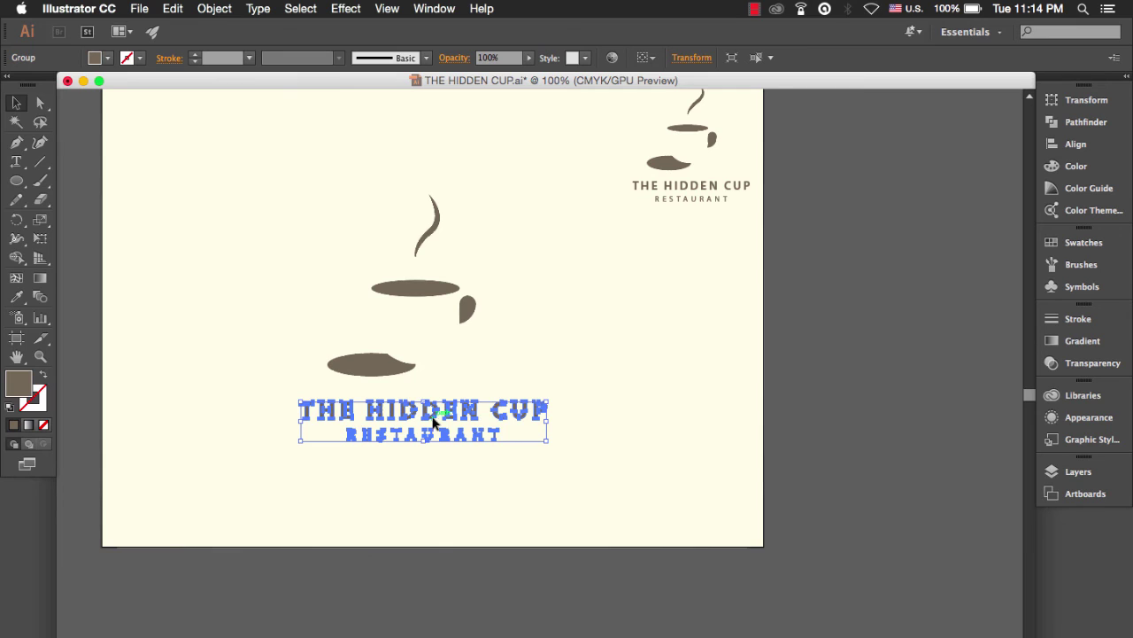
- Align the cup artwork and the text block on their horizontal centres, and shift the text block slightly right under the cup
{"action": "scroll", "coordinate": [326, 333], "scroll_direction": "down", "scroll_amount": 2}
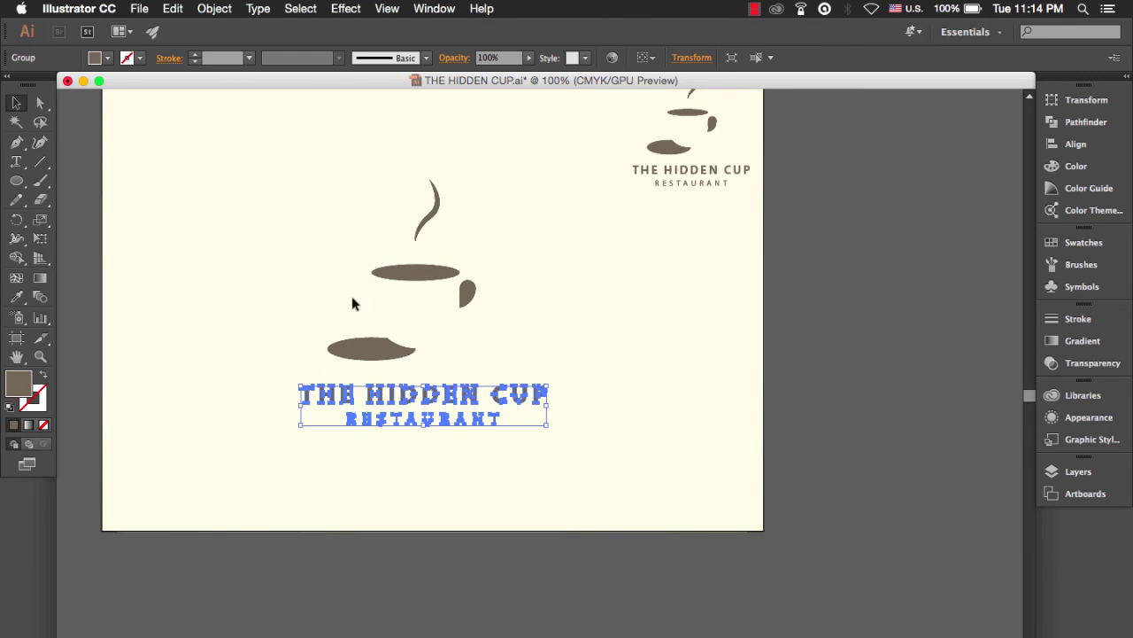
{"action": "left_click", "coordinate": [399, 277]}
{"action": "left_click_drag", "start_coordinate": [292, 253], "coordinate": [440, 438]}
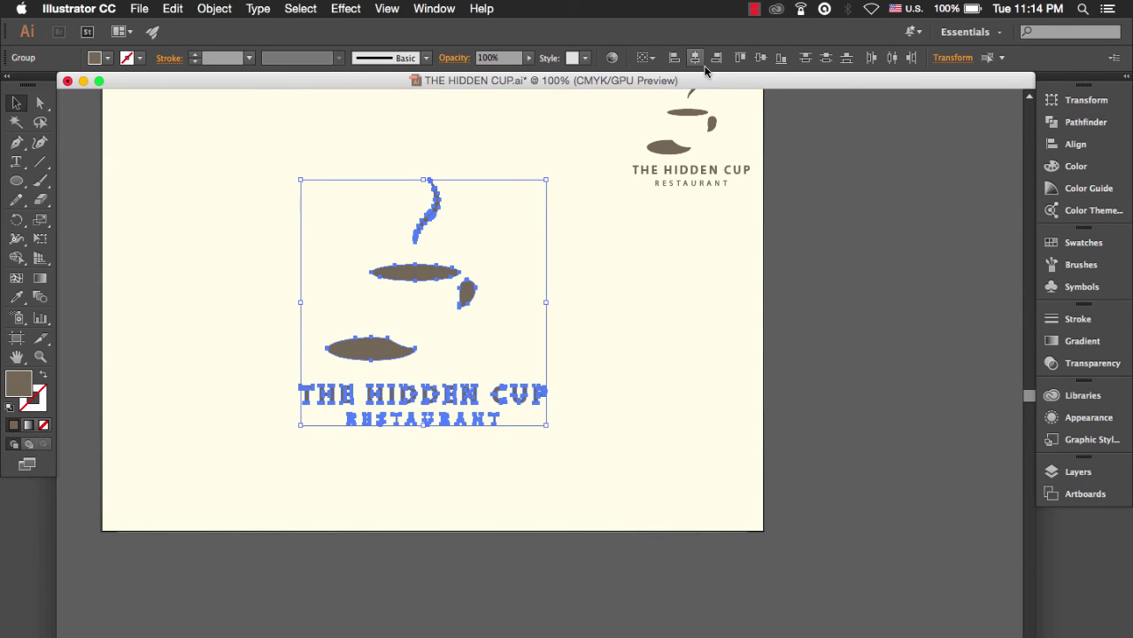
{"action": "left_click", "coordinate": [696, 57]}
{"action": "left_click", "coordinate": [597, 374]}
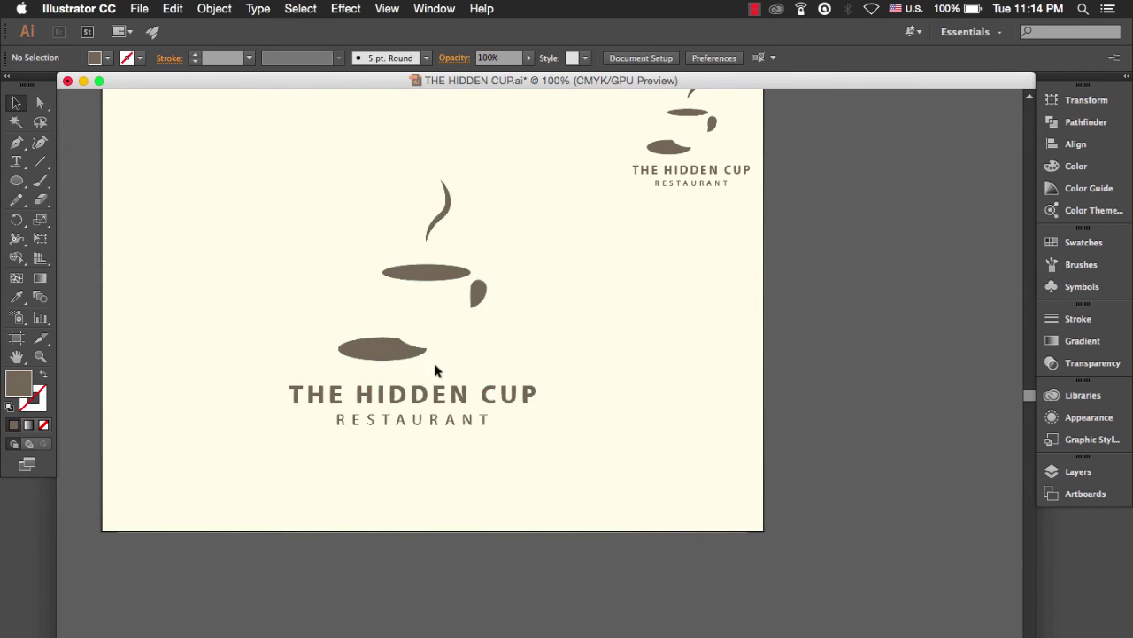
{"action": "left_click_drag", "start_coordinate": [405, 425], "coordinate": [422, 401]}
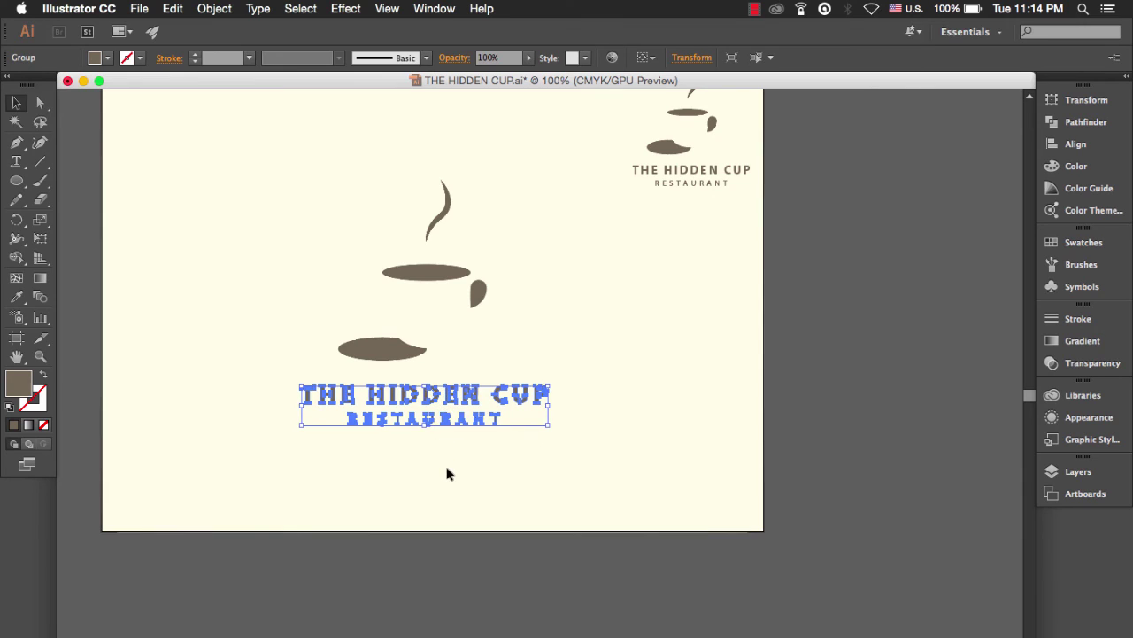
- Nudge the text block up and slightly right to sit closer beneath the cup artwork, and deselect it
{"action": "key", "text": "Up"}
{"action": "key", "text": "Up"}
{"action": "key", "text": "Up"}
{"action": "key", "text": "Up"}
{"action": "key", "text": "Up"}
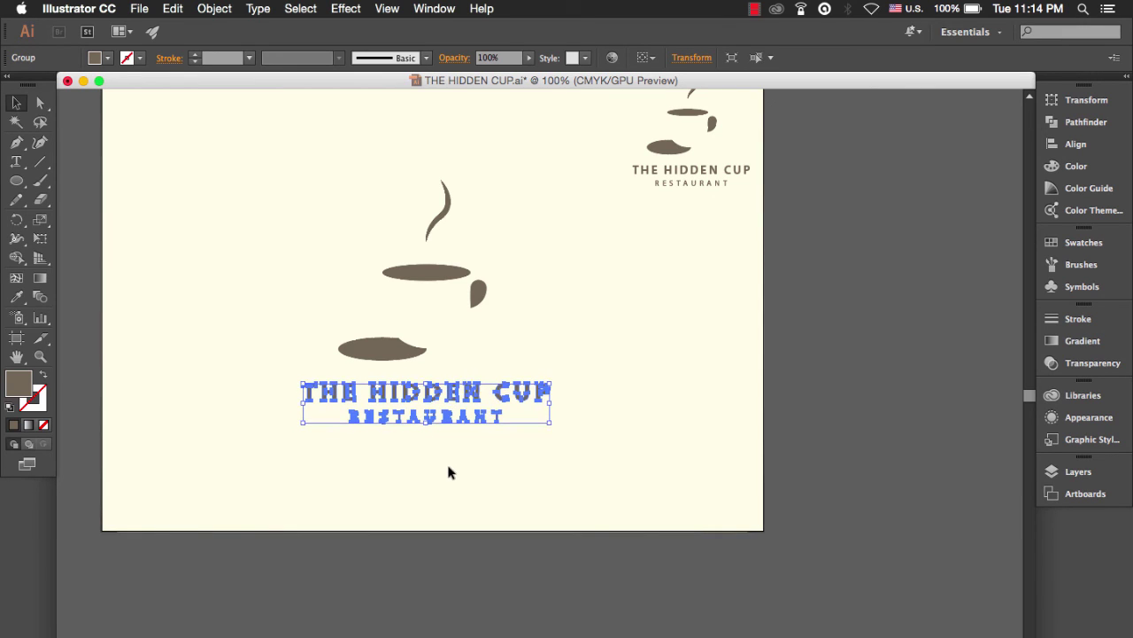
{"action": "key", "text": "Right"}
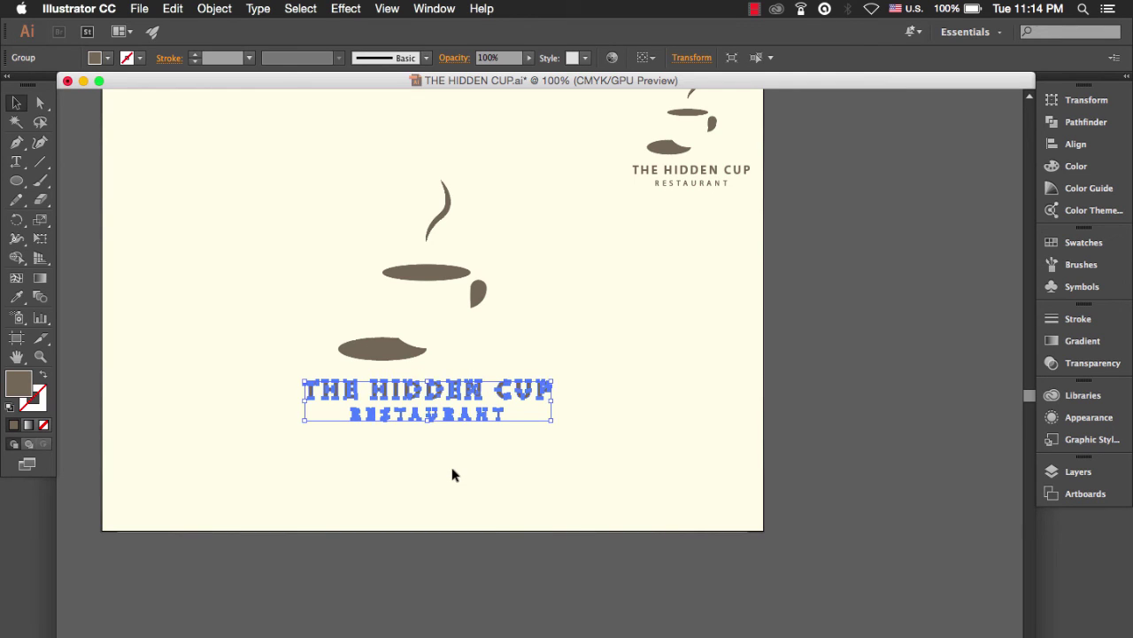
{"action": "key", "text": "Up"}
{"action": "key", "text": "Up"}
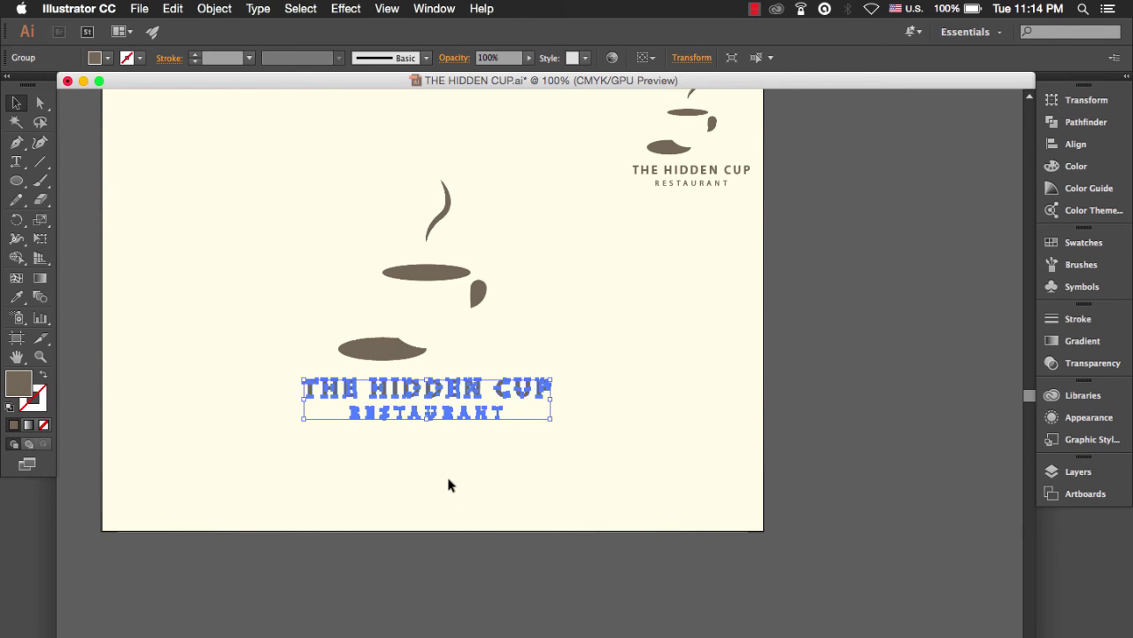
{"action": "left_click", "coordinate": [449, 483]}
- Group the large cup artwork and its text block into a single logo object
{"action": "scroll", "coordinate": [360, 275], "scroll_direction": "up", "scroll_amount": 1}
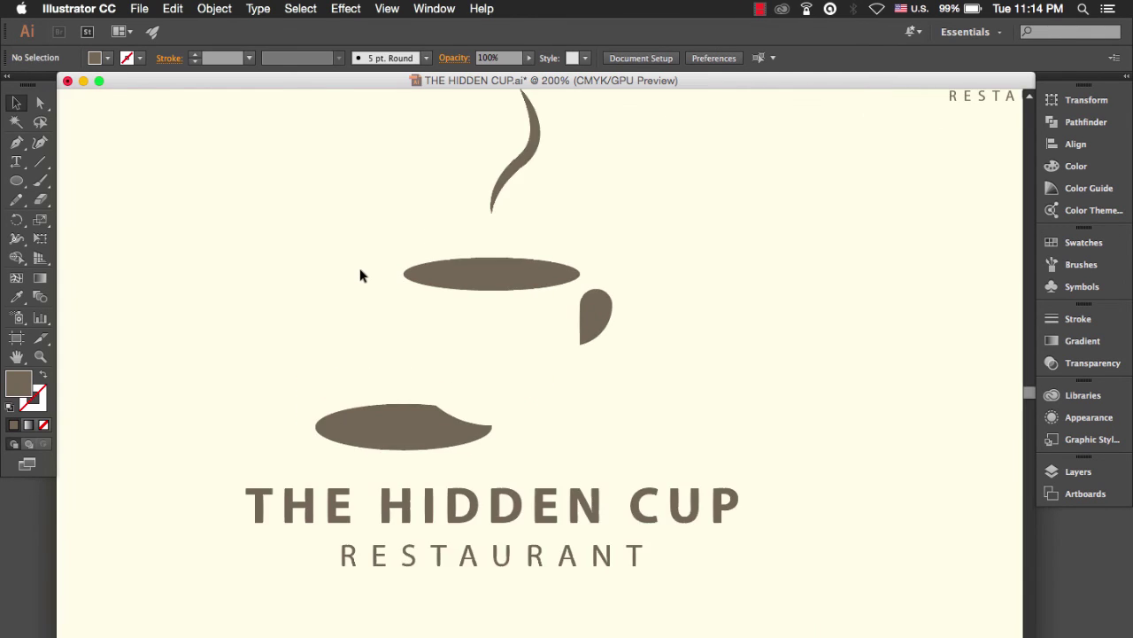
{"action": "scroll", "coordinate": [359, 276], "scroll_direction": "down", "scroll_amount": 1}
{"action": "scroll", "coordinate": [359, 275], "scroll_direction": "up", "scroll_amount": 2}
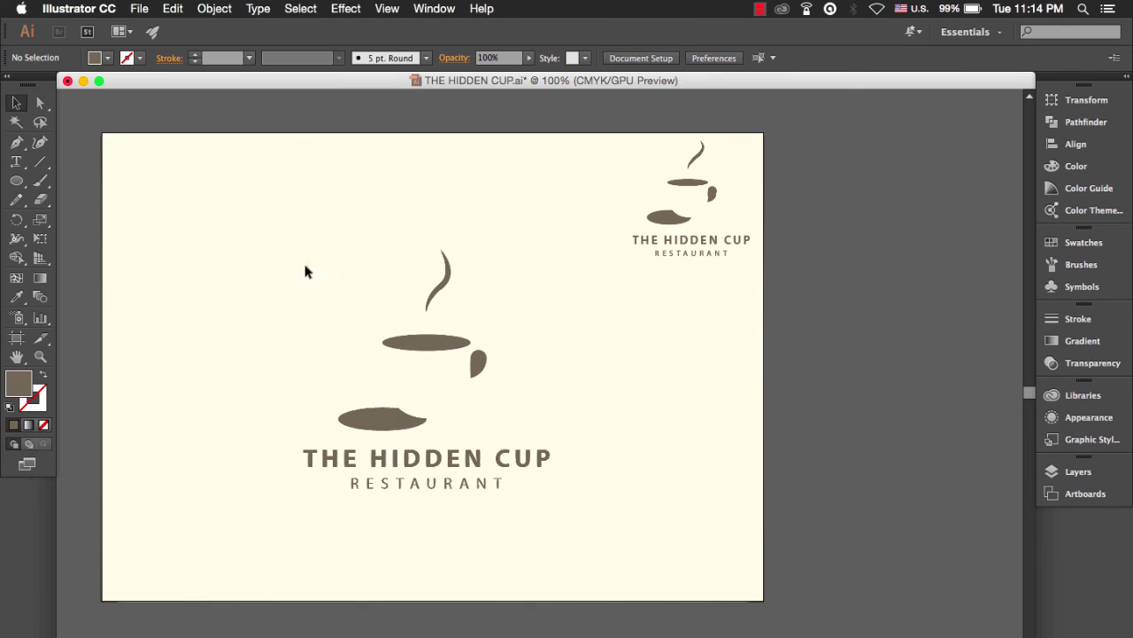
{"action": "left_click_drag", "start_coordinate": [330, 255], "coordinate": [458, 511]}
{"action": "right_click", "coordinate": [440, 290]}
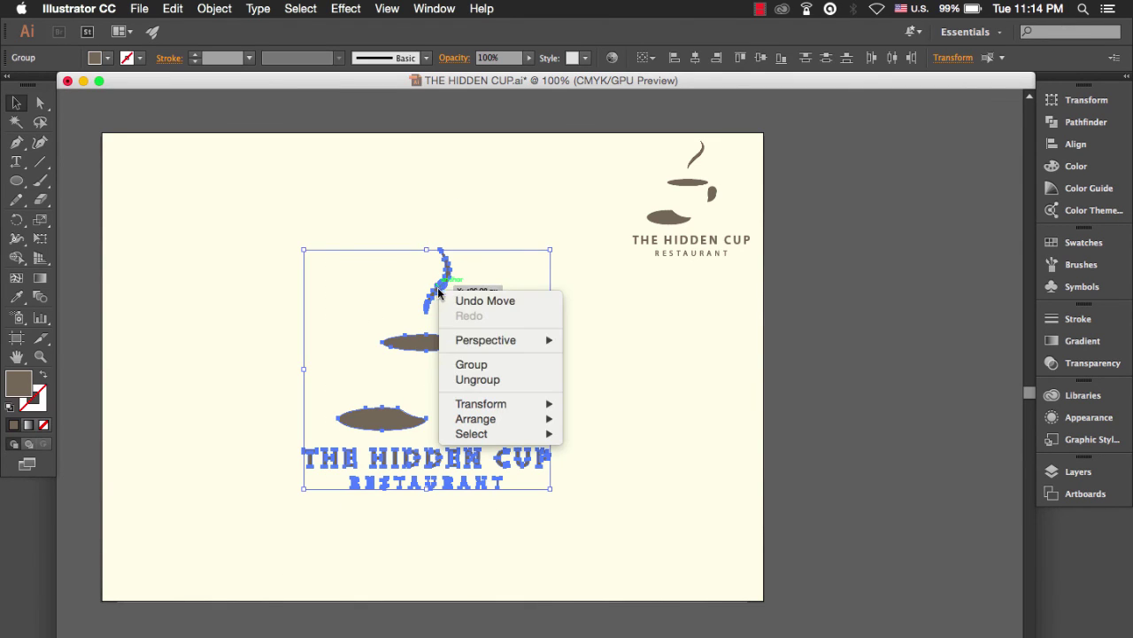
{"action": "left_click", "coordinate": [469, 364]}
- Centre the grouped logo horizontally and vertically on the artboard and deselect it
{"action": "left_click_drag", "start_coordinate": [437, 351], "coordinate": [444, 341]}
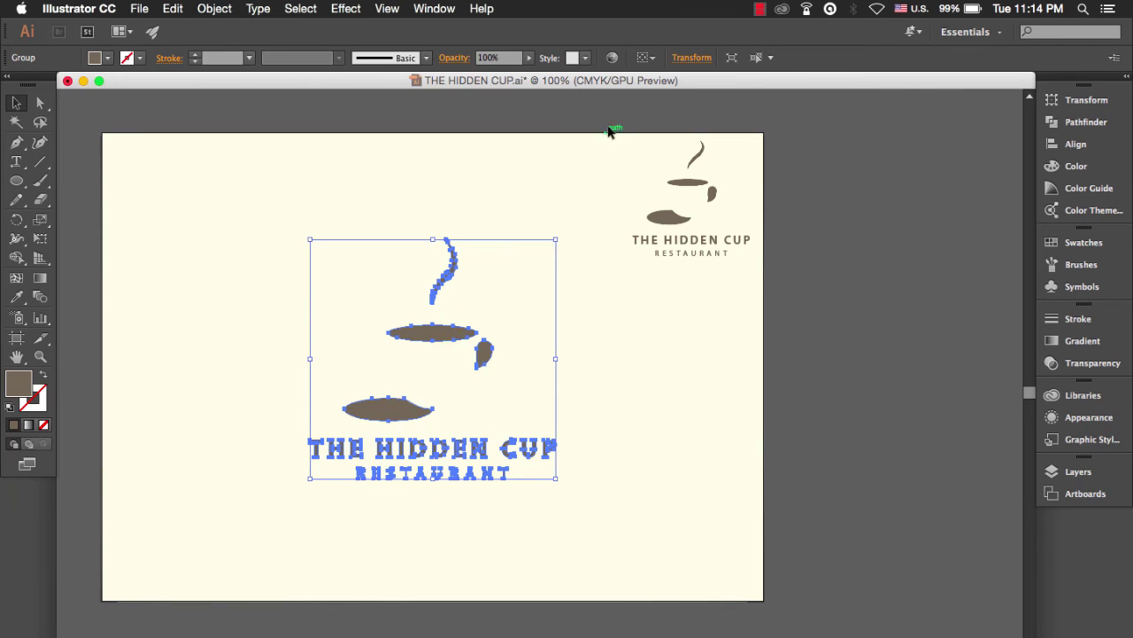
{"action": "left_click", "coordinate": [649, 58]}
{"action": "left_click", "coordinate": [654, 109]}
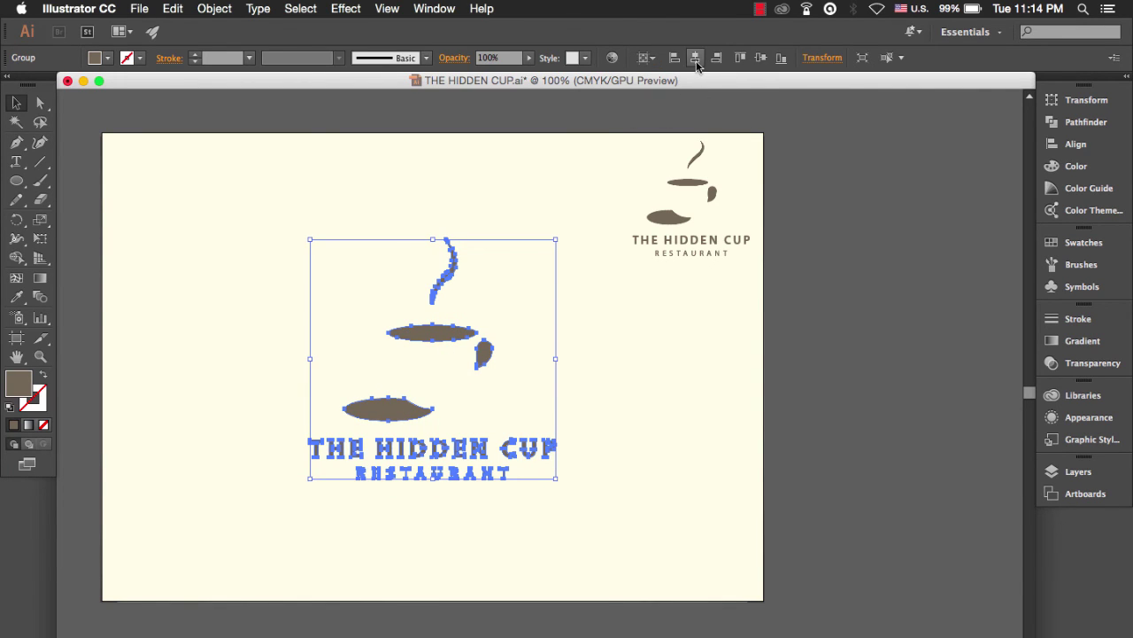
{"action": "left_click", "coordinate": [761, 57]}
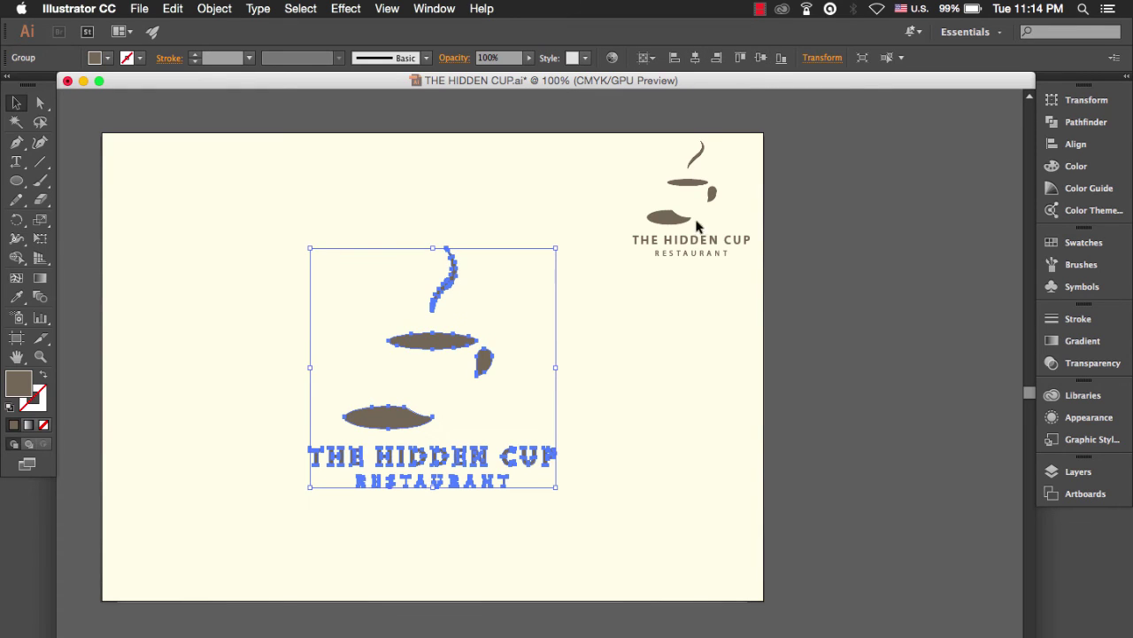
{"action": "left_click", "coordinate": [630, 358]}
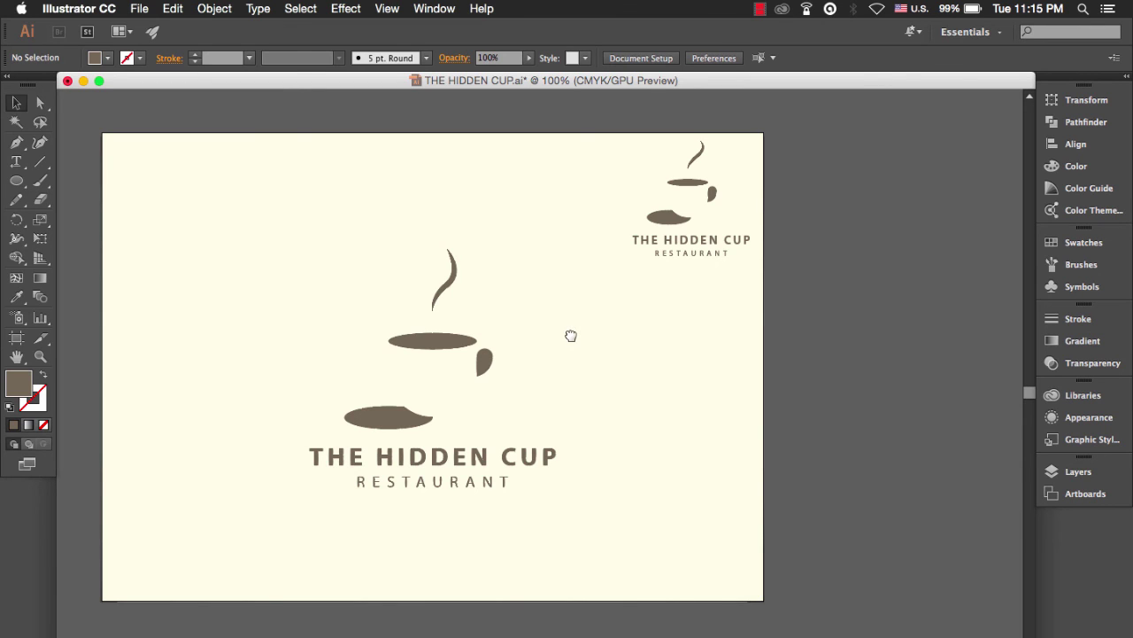
{"action": "left_click_drag", "start_coordinate": [569, 334], "coordinate": [666, 342]}
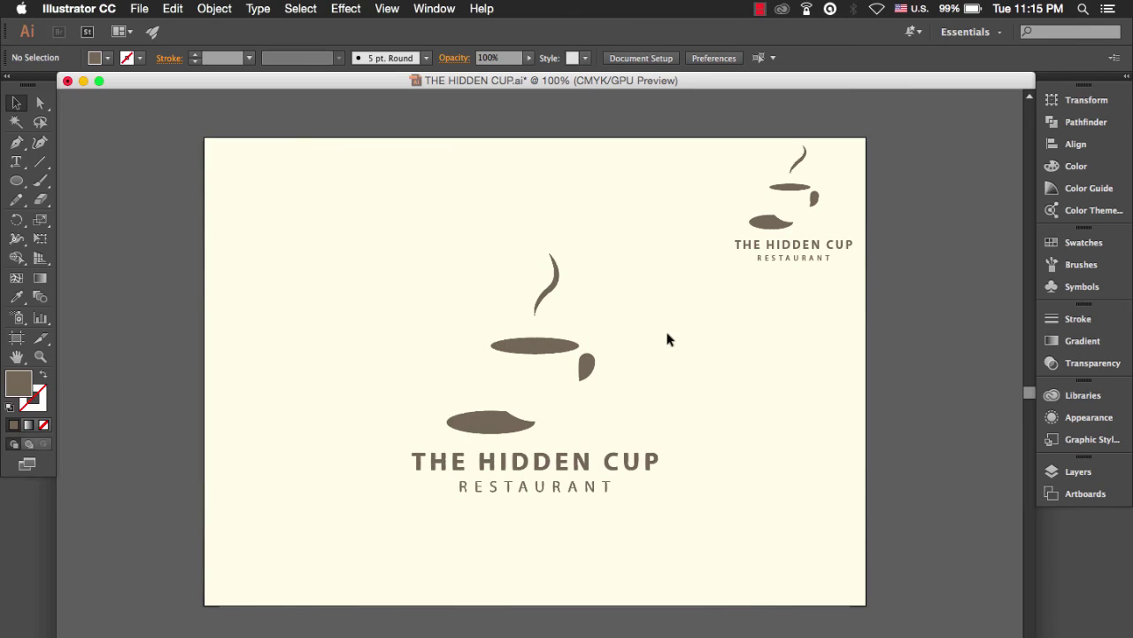